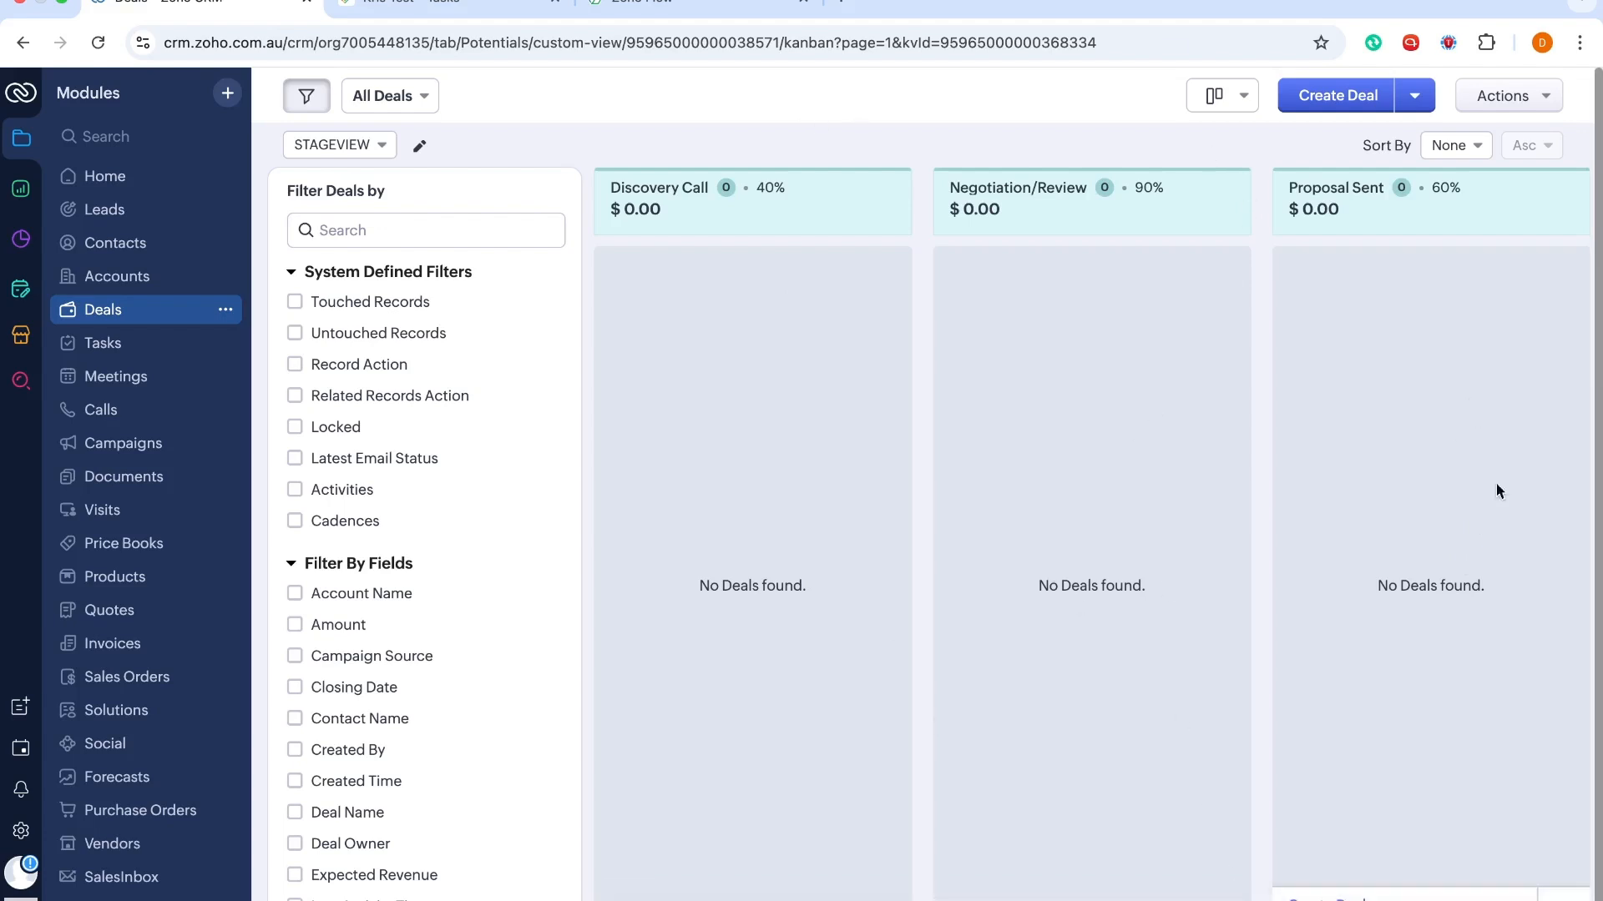
scroll(1565, 680, "right", 10)
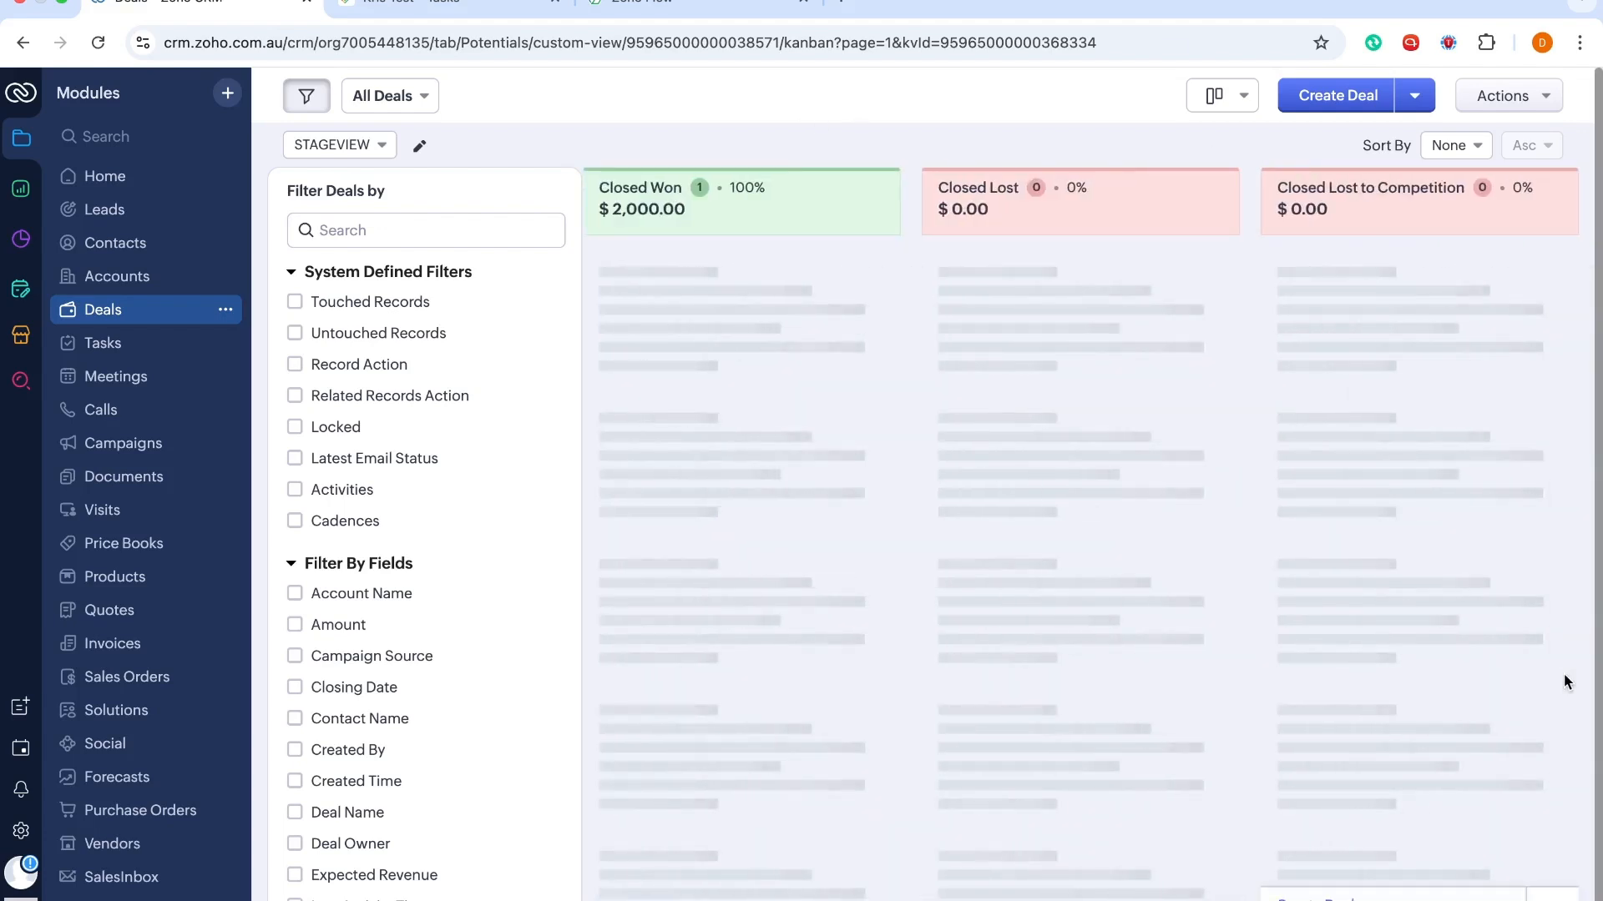
scroll(1065, 563, "left", 10)
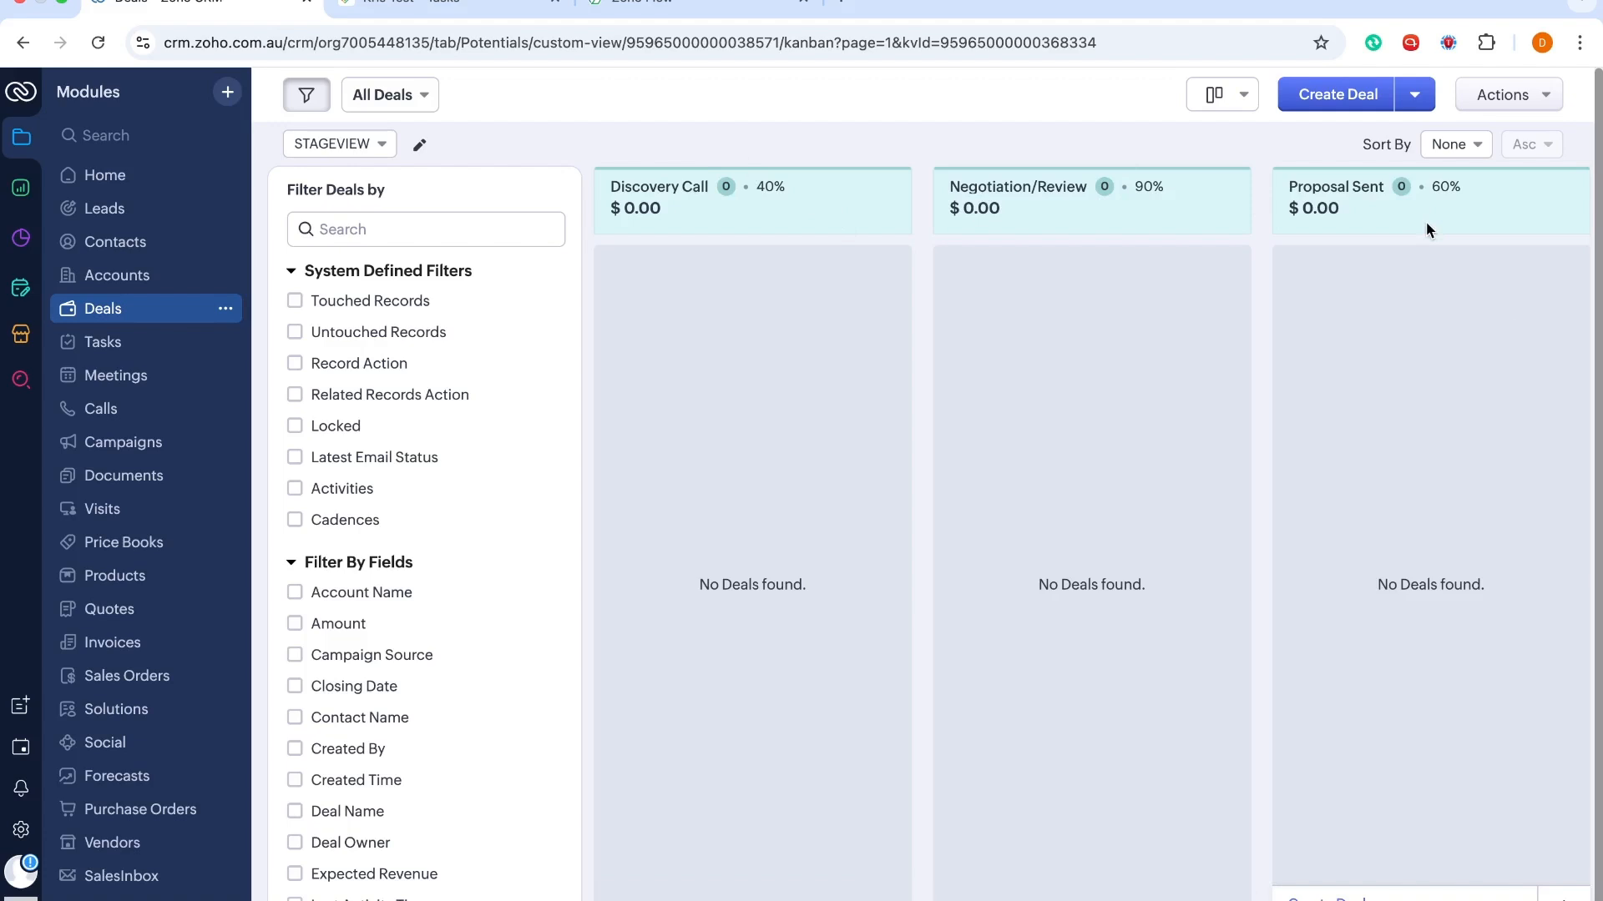
Go through Setup > Modules (searched 'mod') > Deals to open the Standard layout editor
left_click(21, 833)
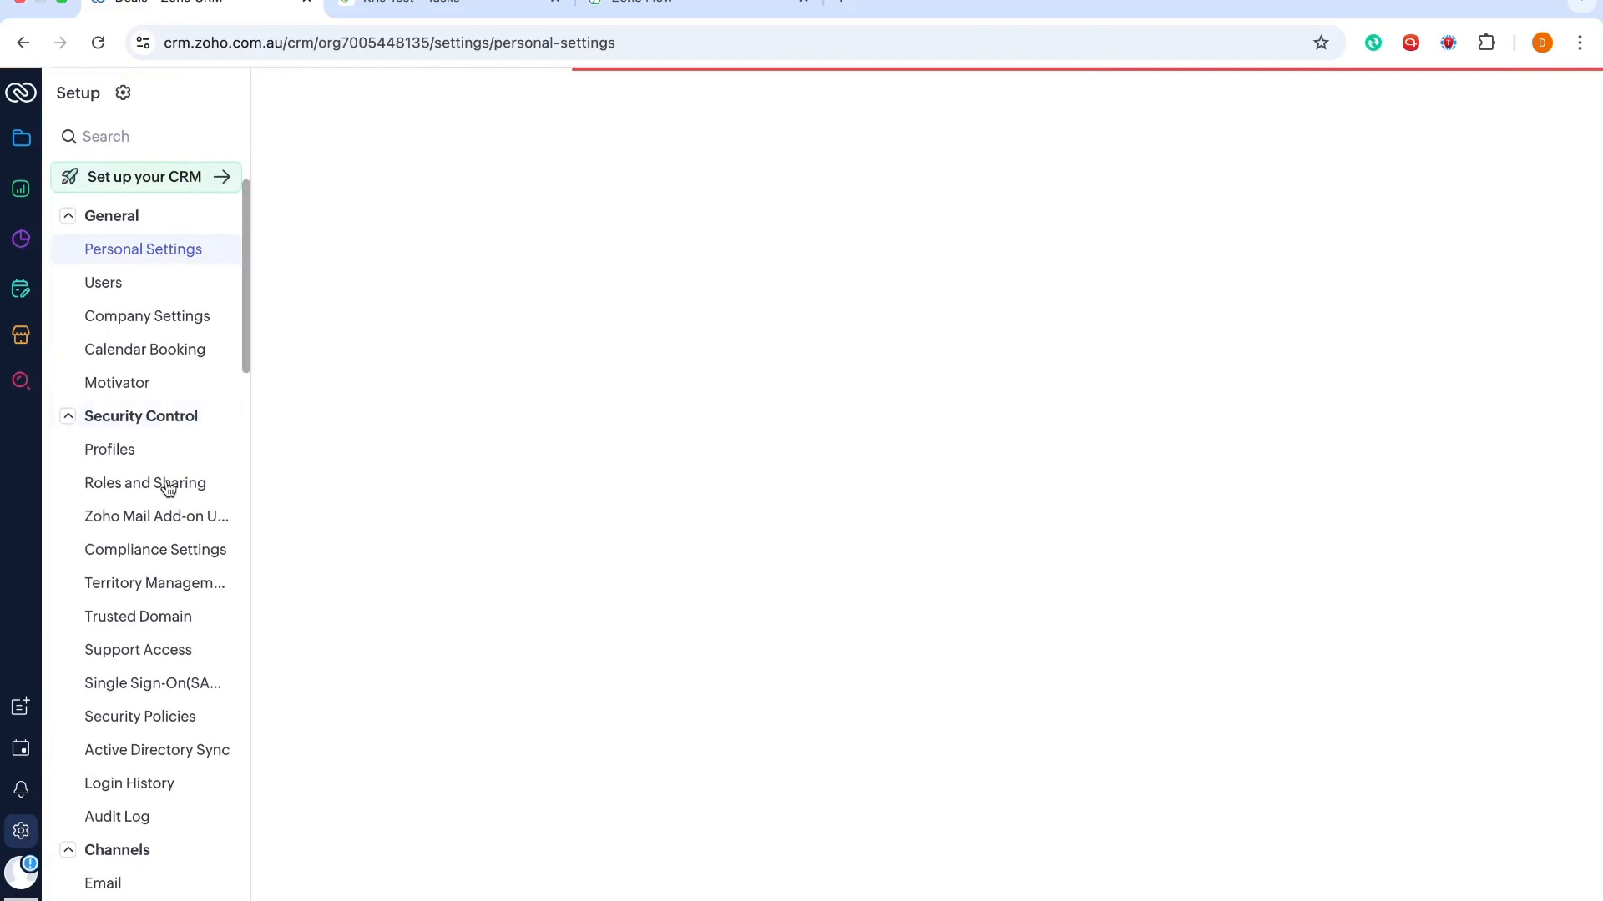
left_click(140, 138)
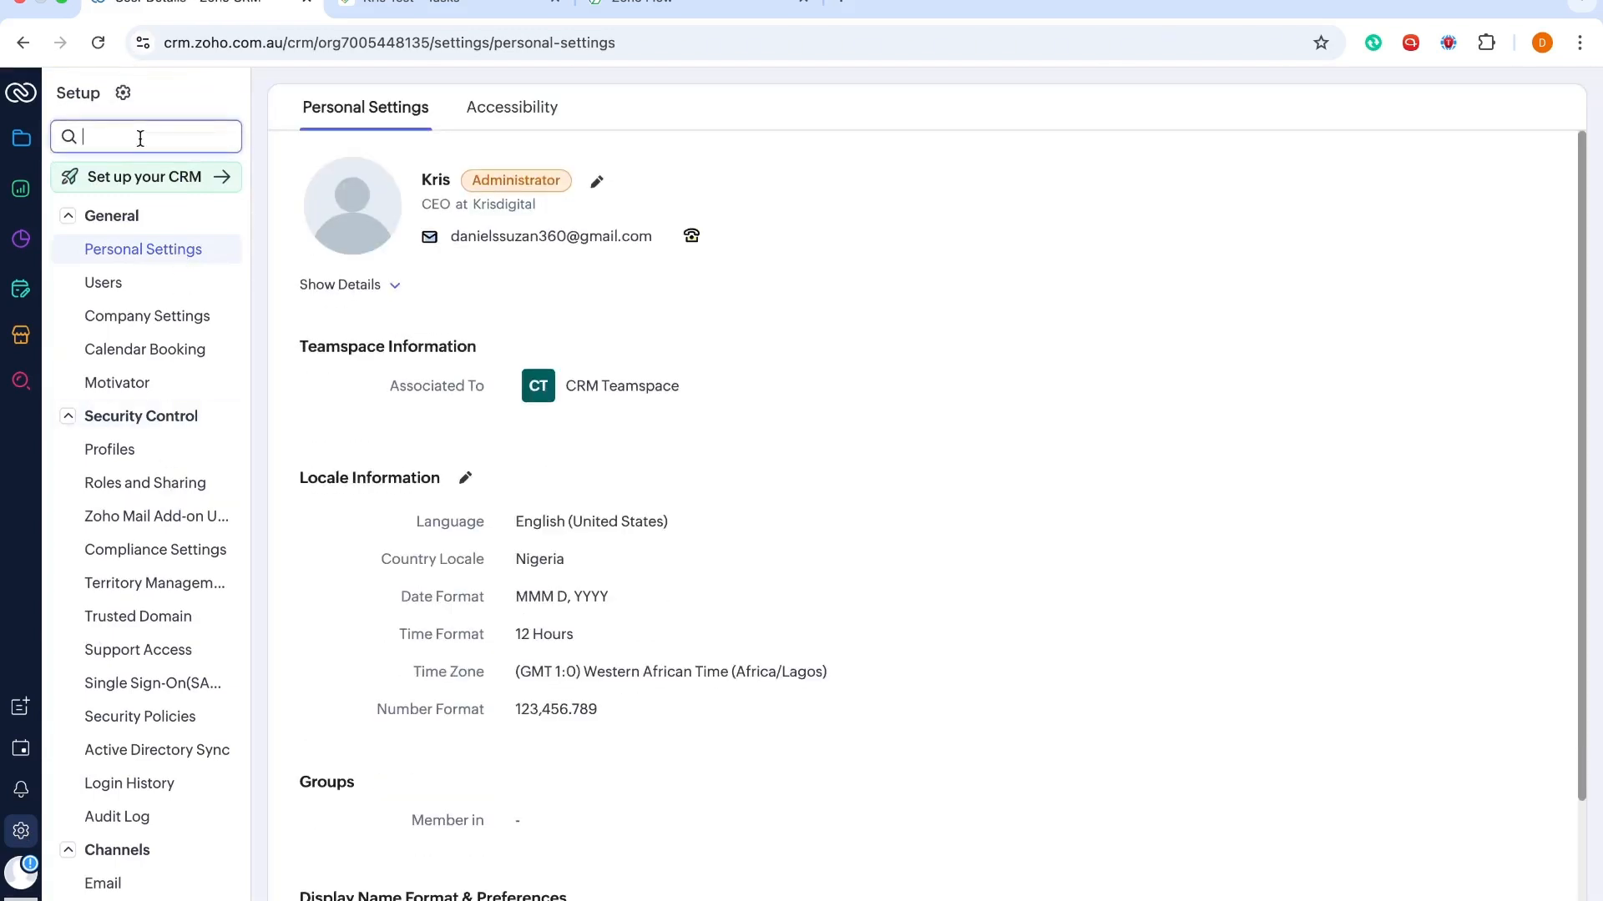
type("mod")
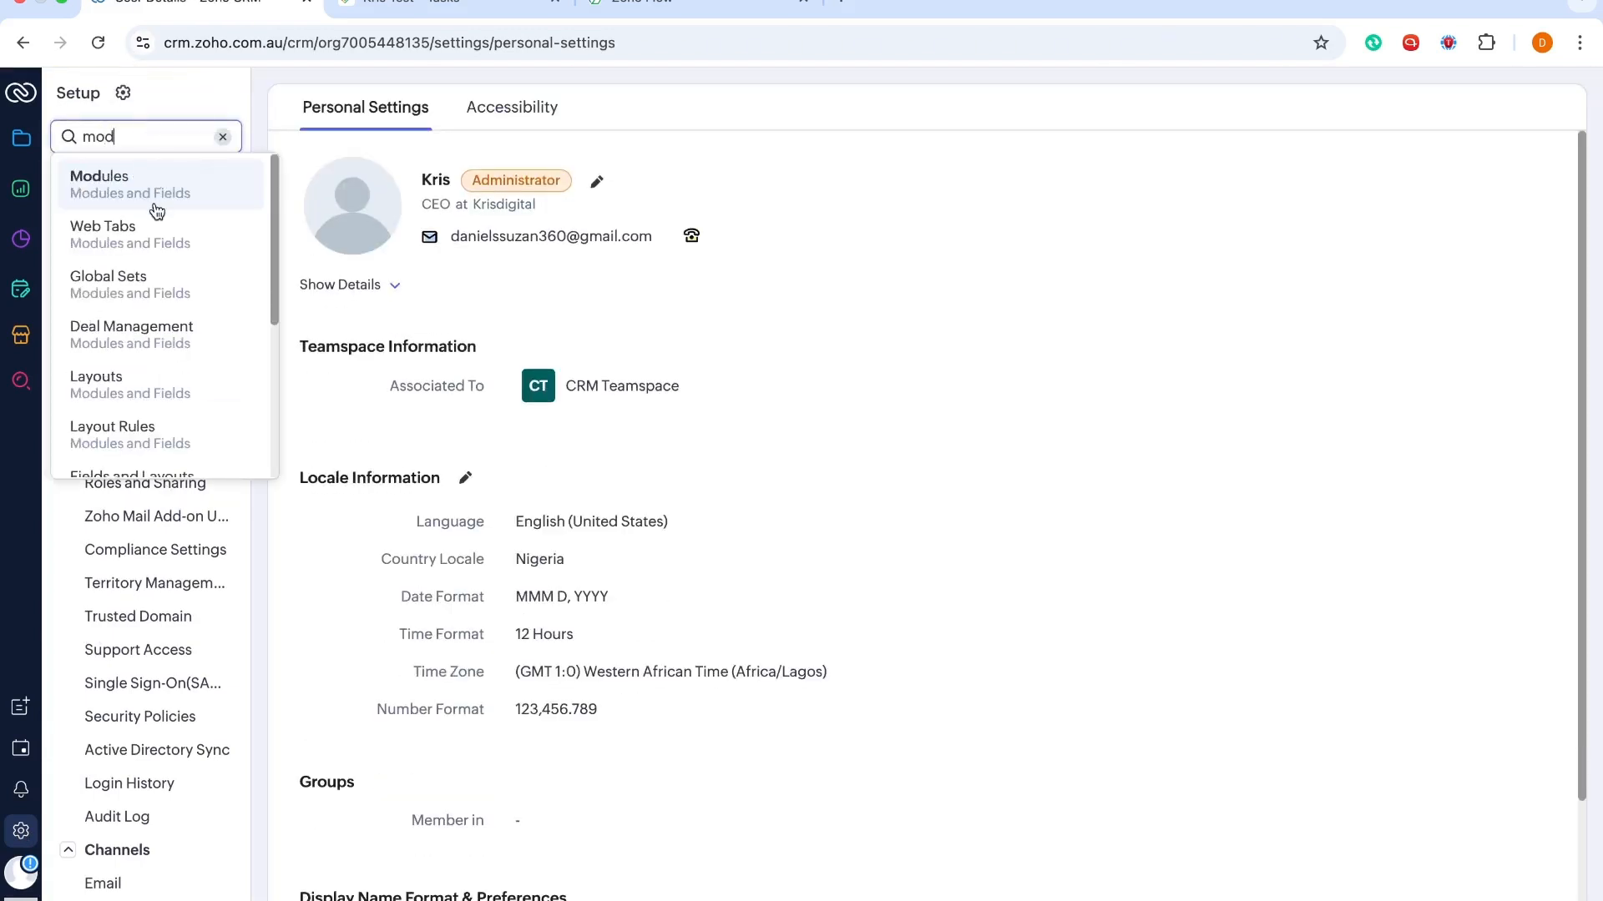
left_click(157, 209)
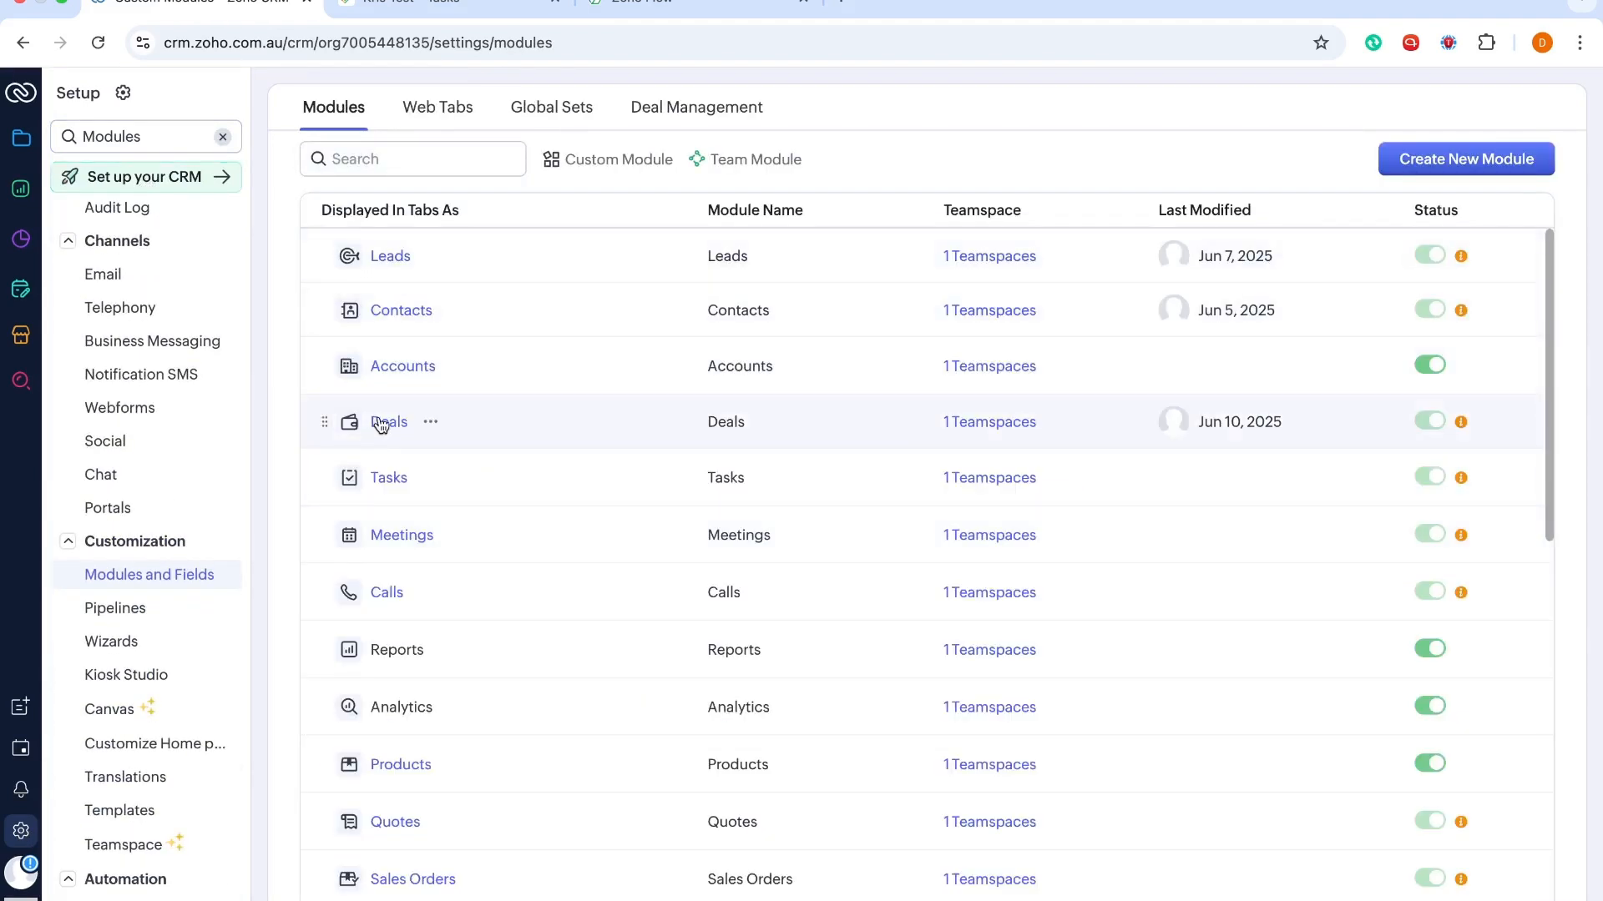
left_click(381, 422)
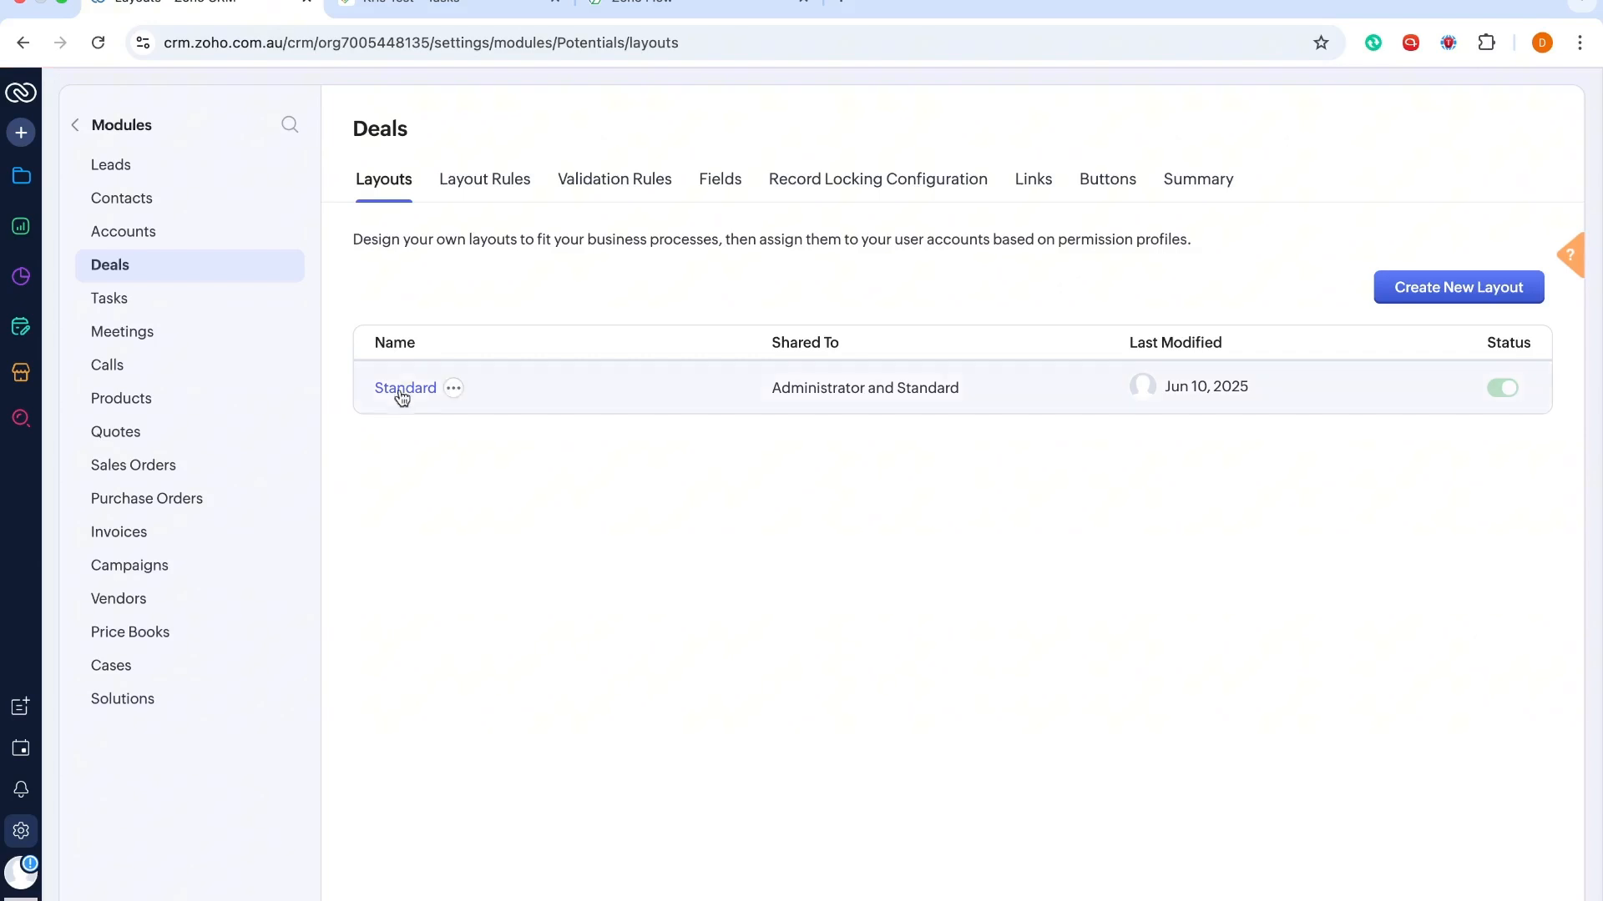
left_click(407, 389)
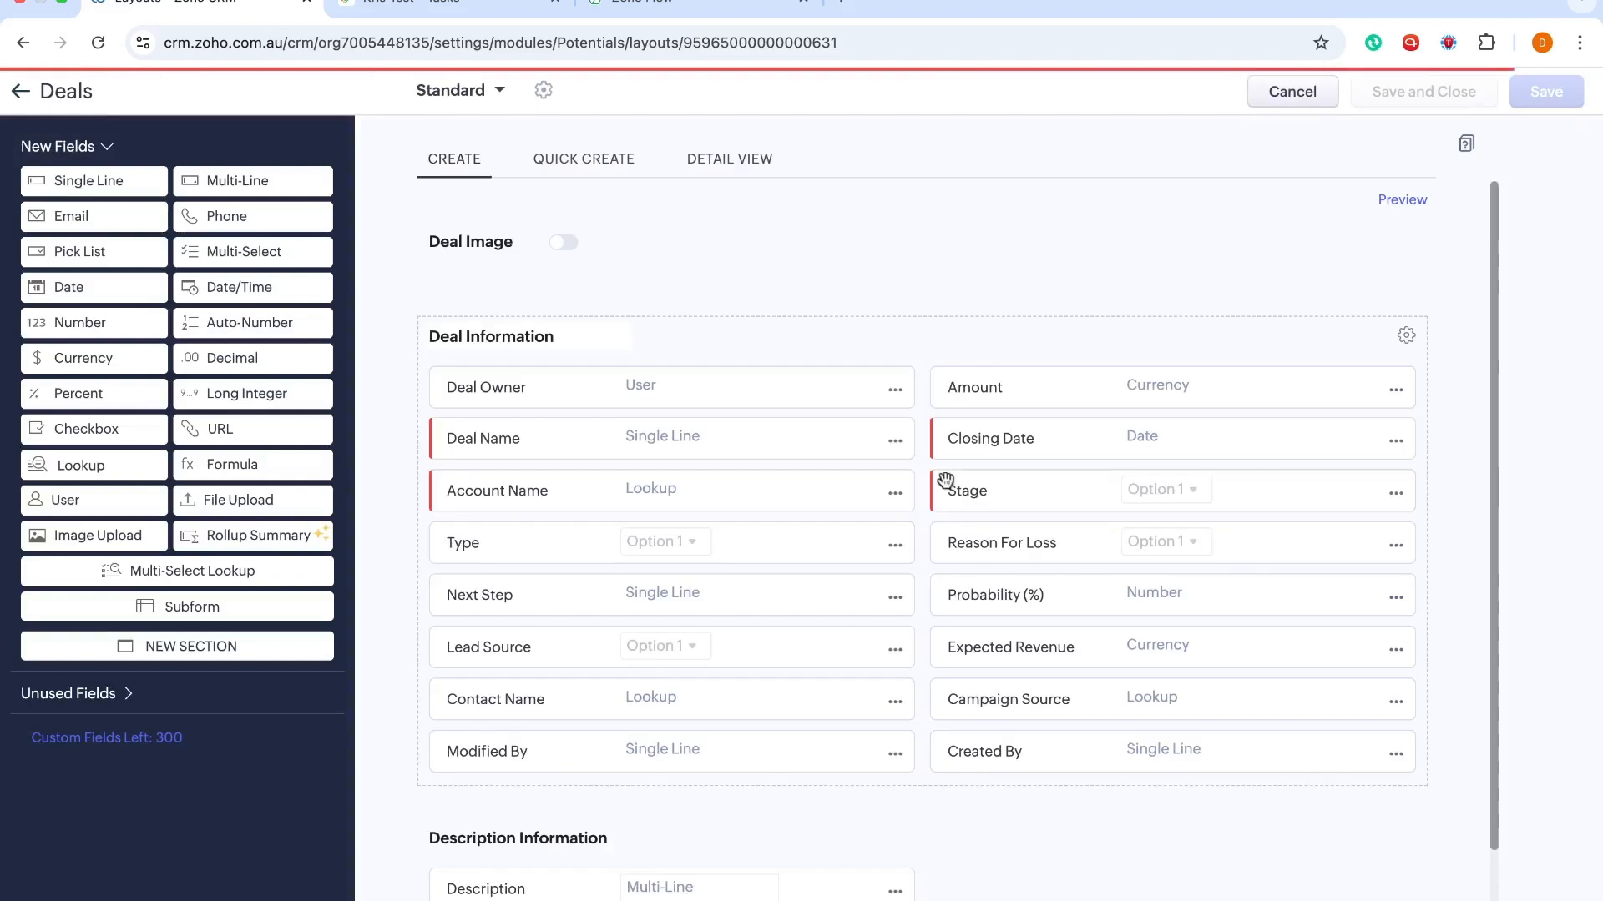
Open the Stage field's Stage-Probability Mapping and change Discovery Call from 40% to 20%
left_click(1399, 495)
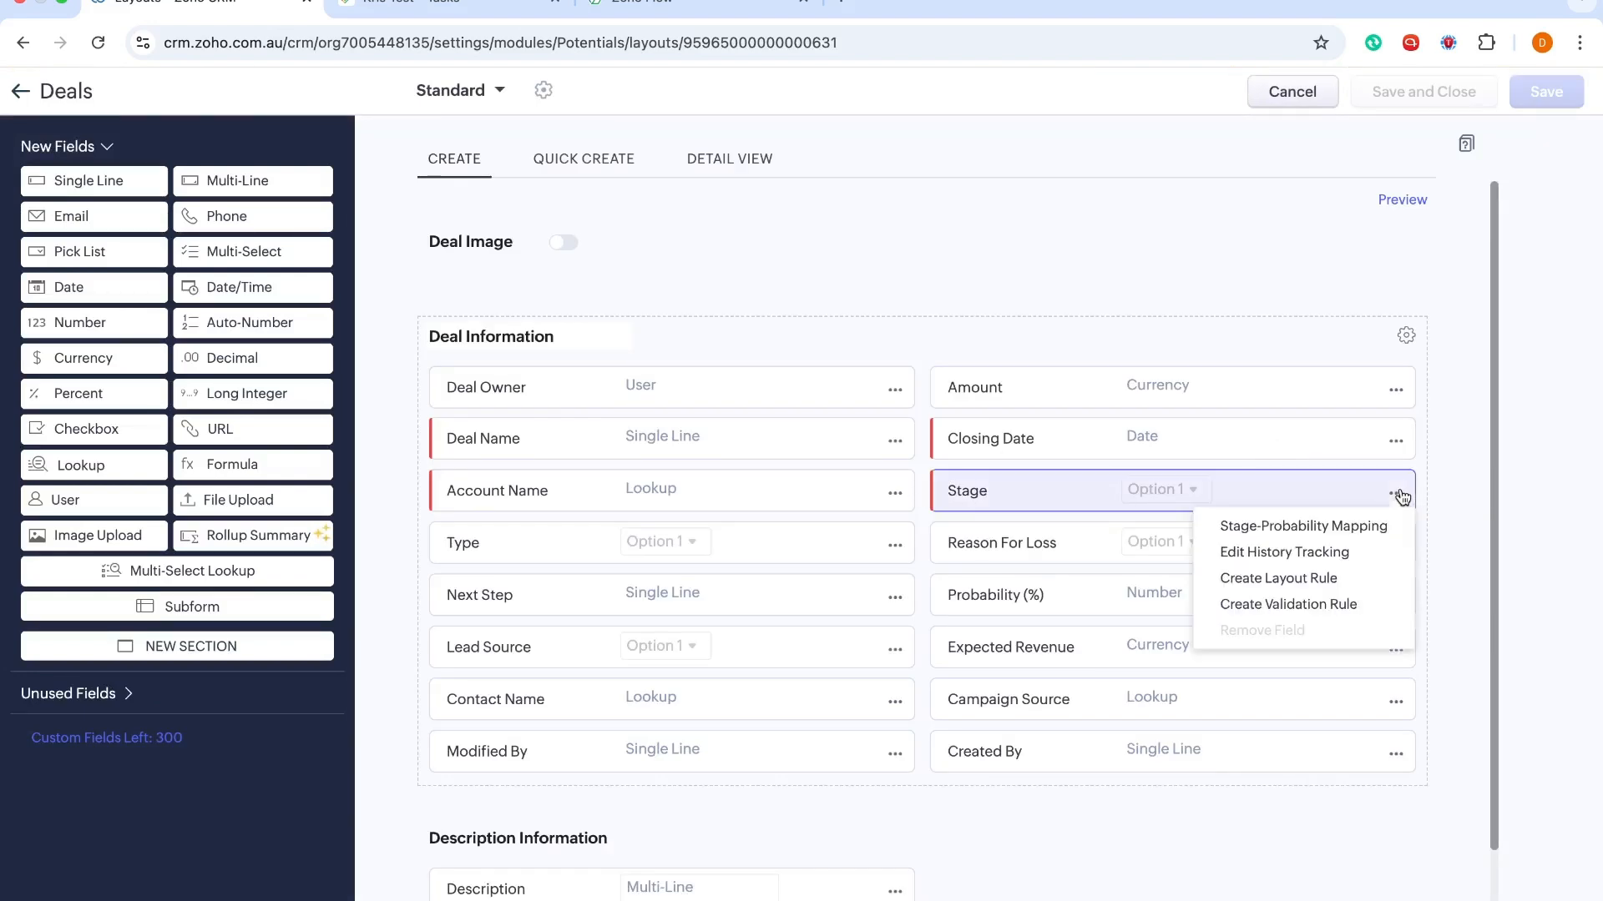
left_click(1270, 528)
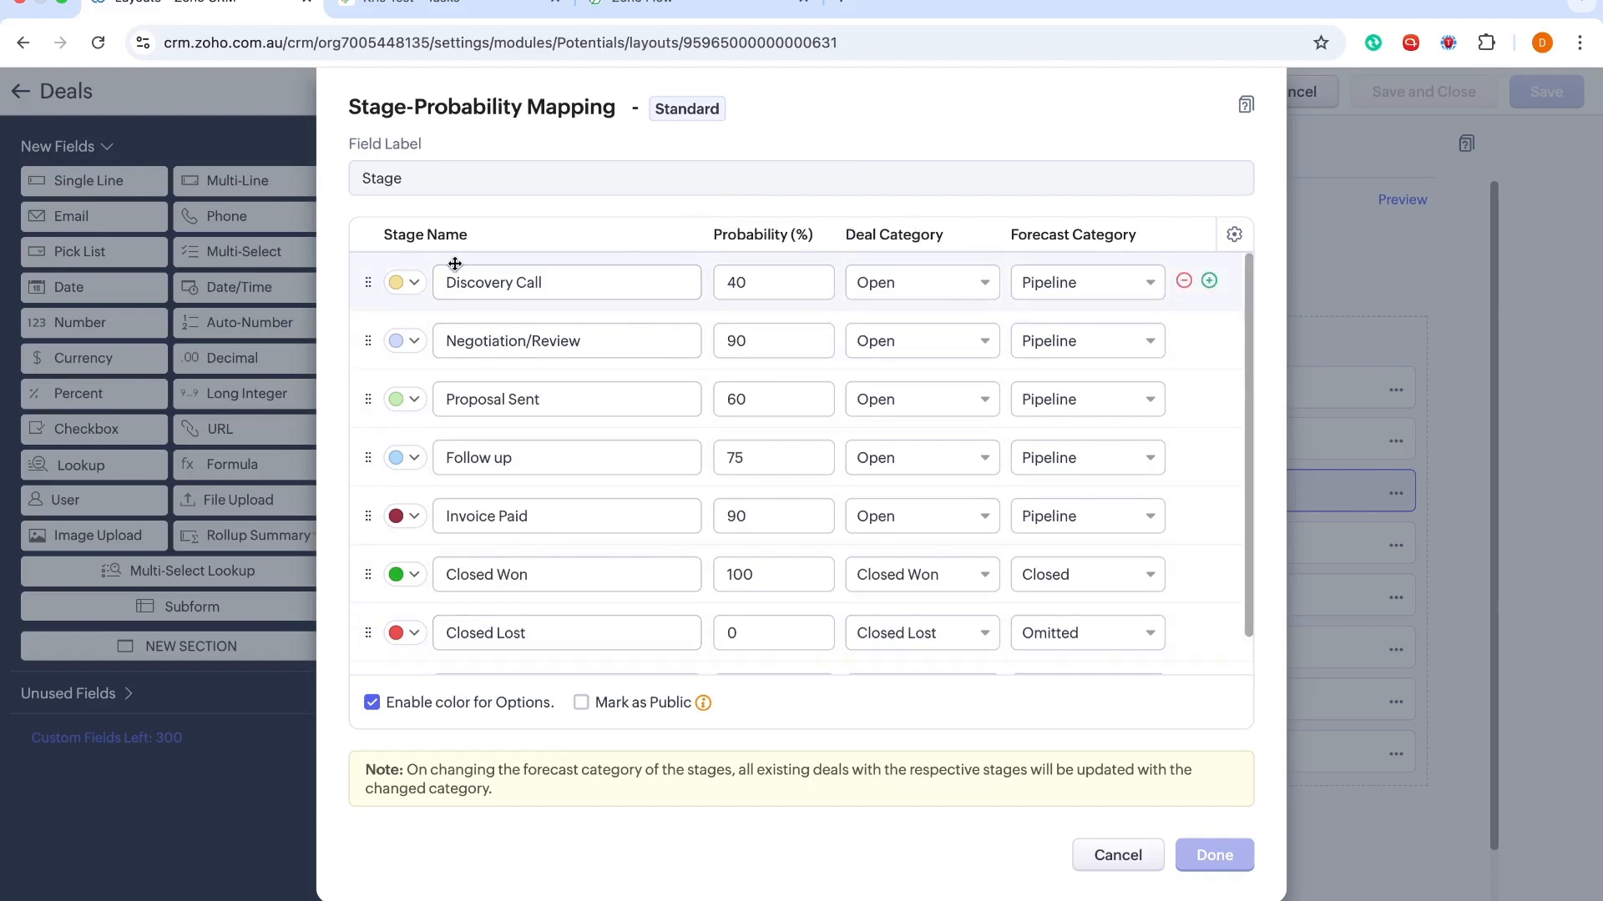
left_click(768, 279)
key("BackSpace")
key("BackSpace")
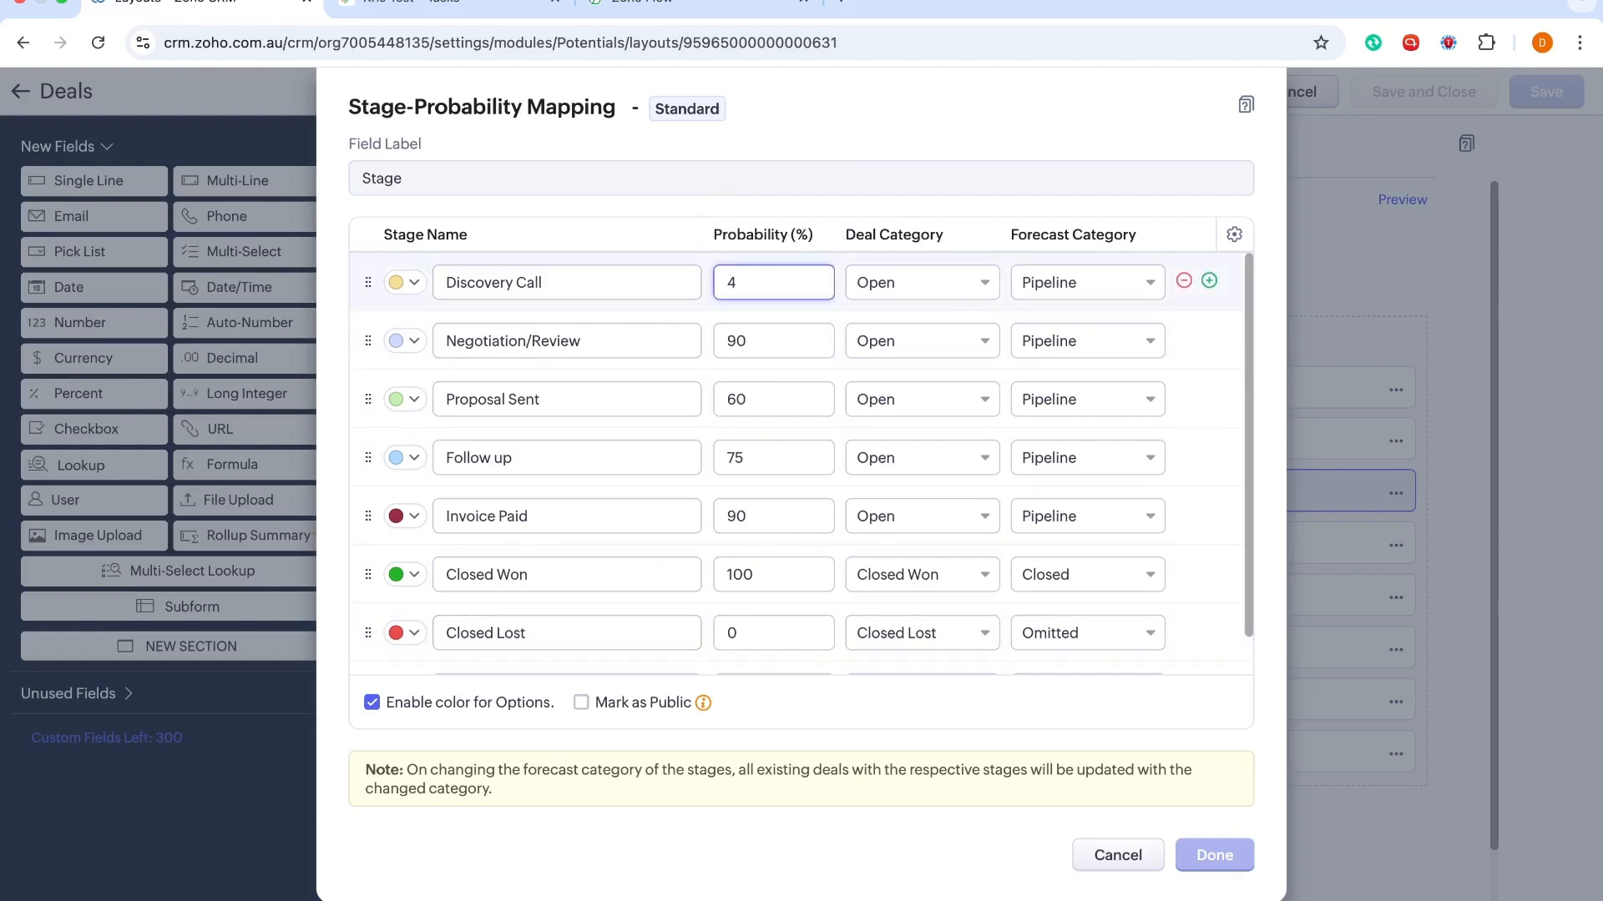
type("20")
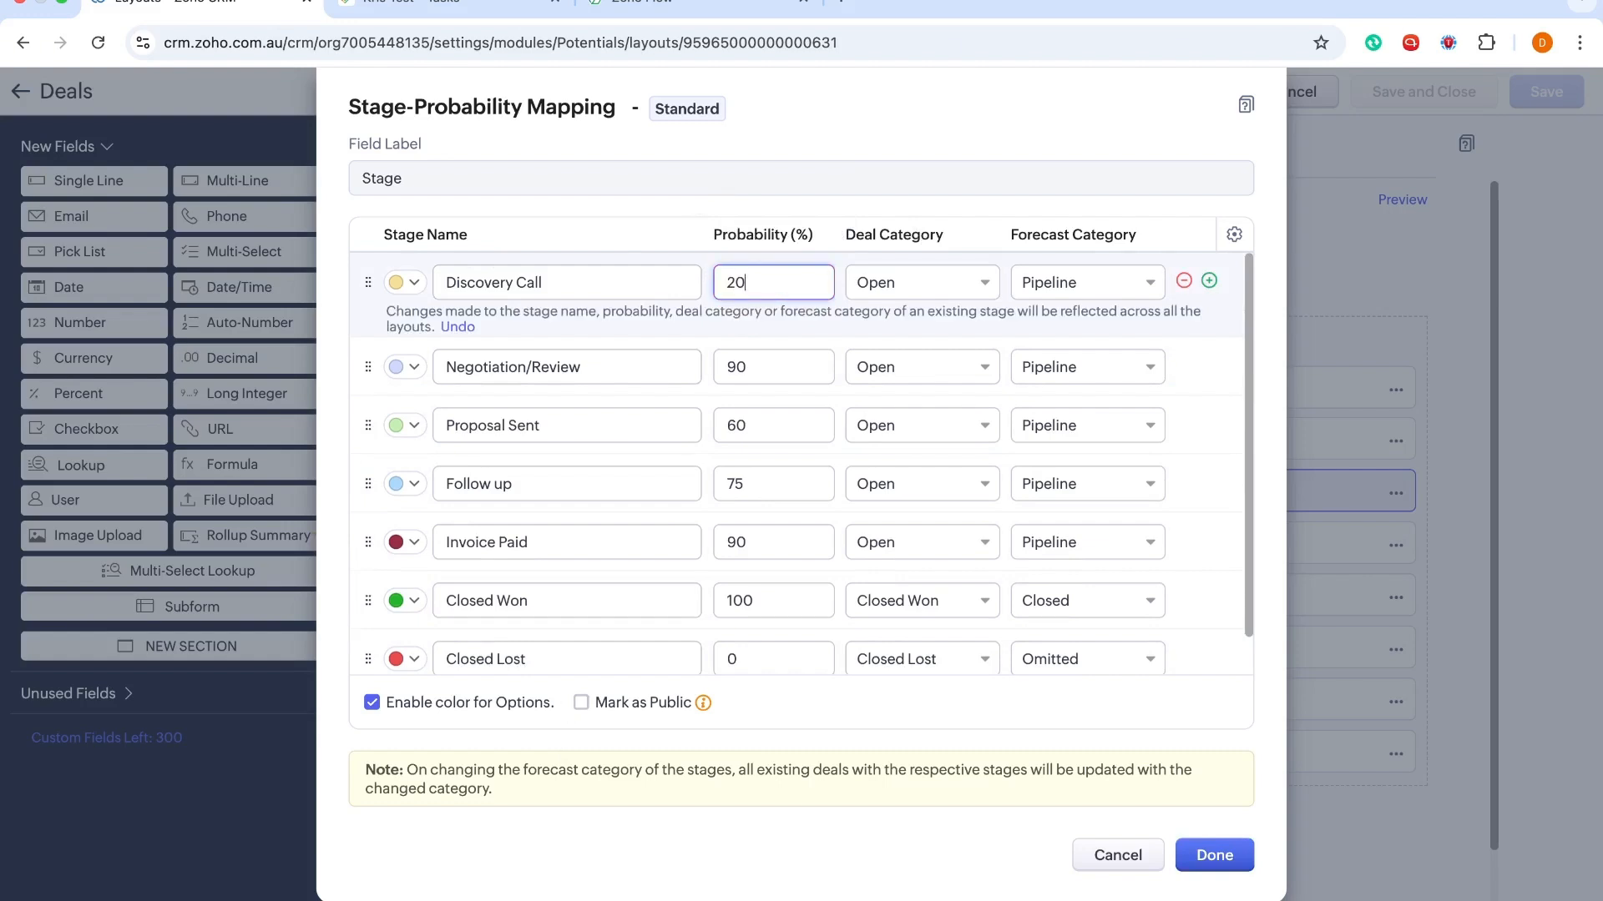
Clear the Negotiation/Review stage name and remove that row from the mapping
left_click(607, 367)
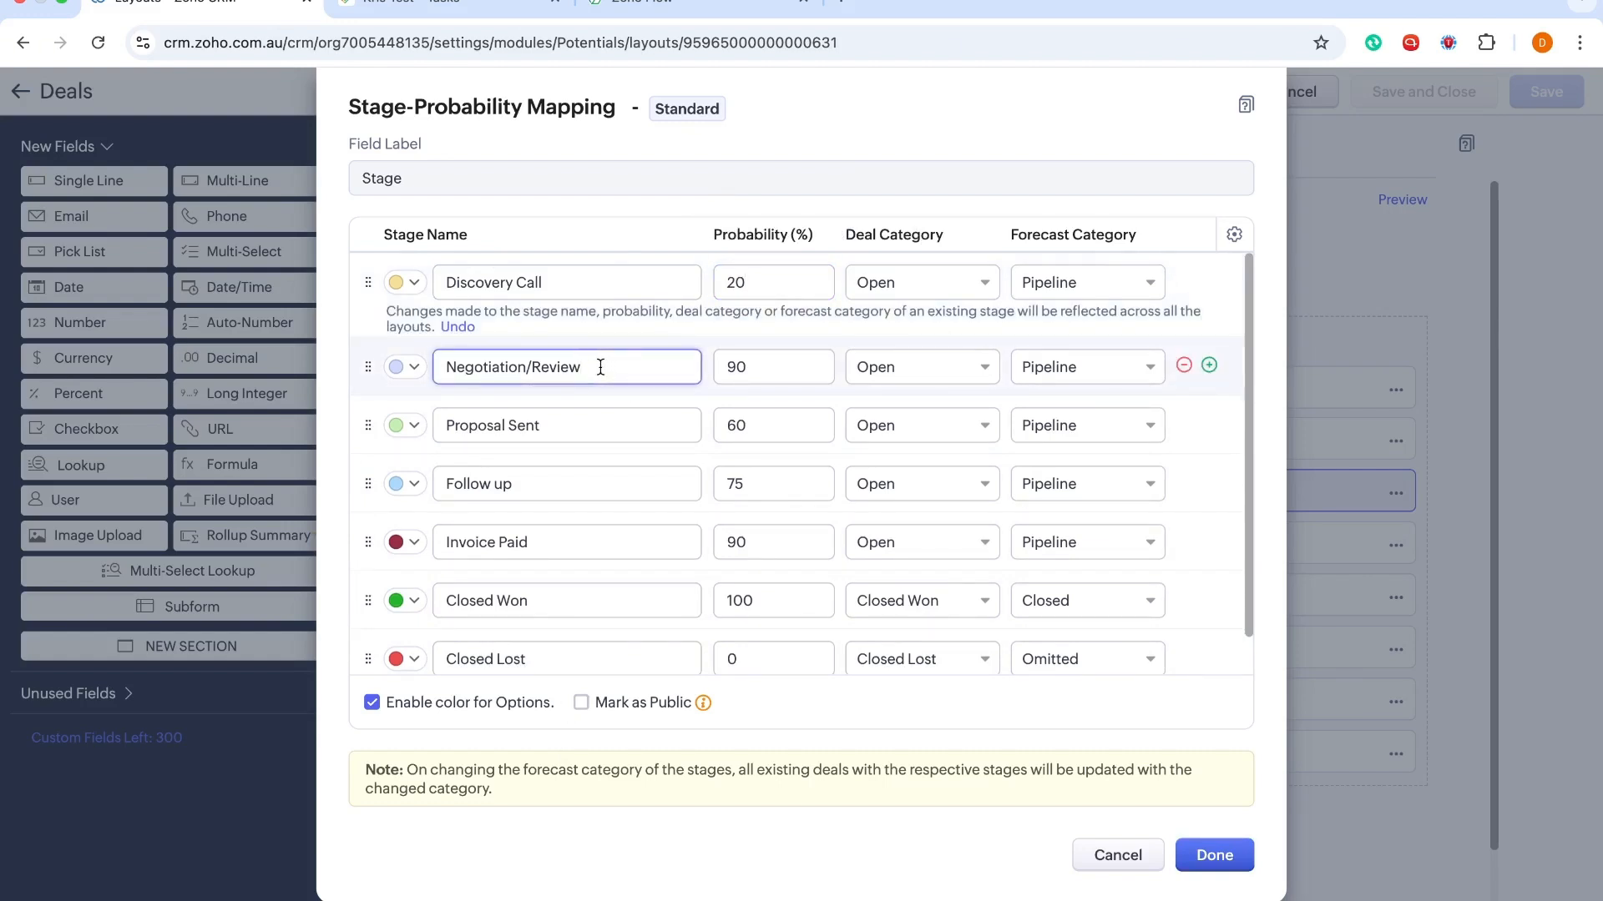
left_click_drag(598, 367, 393, 373)
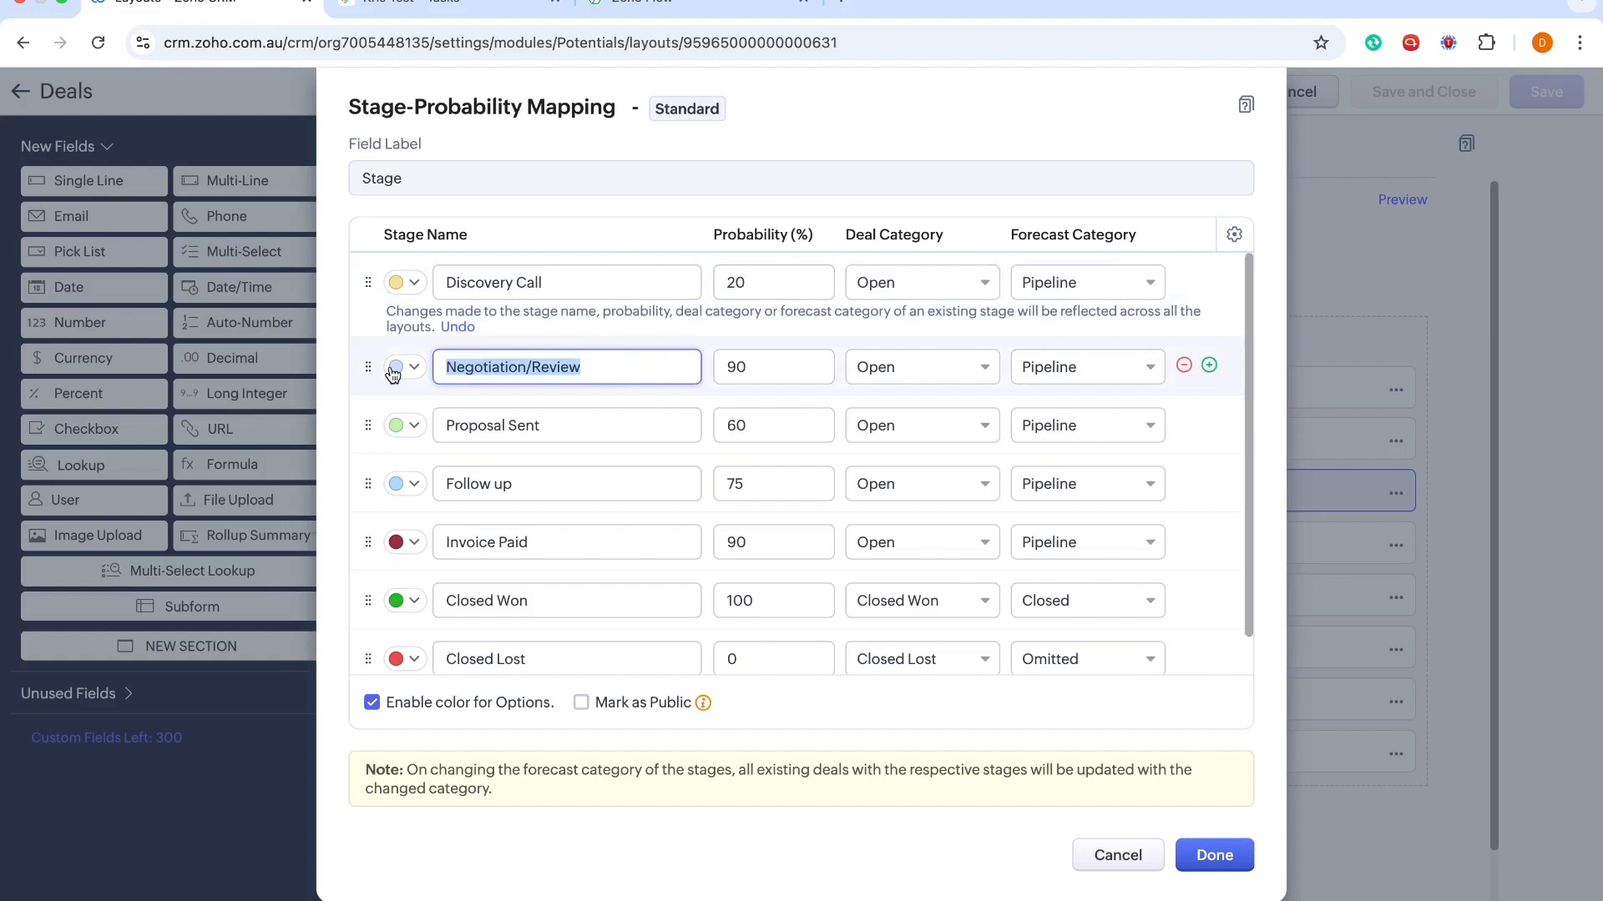
key("BackSpace")
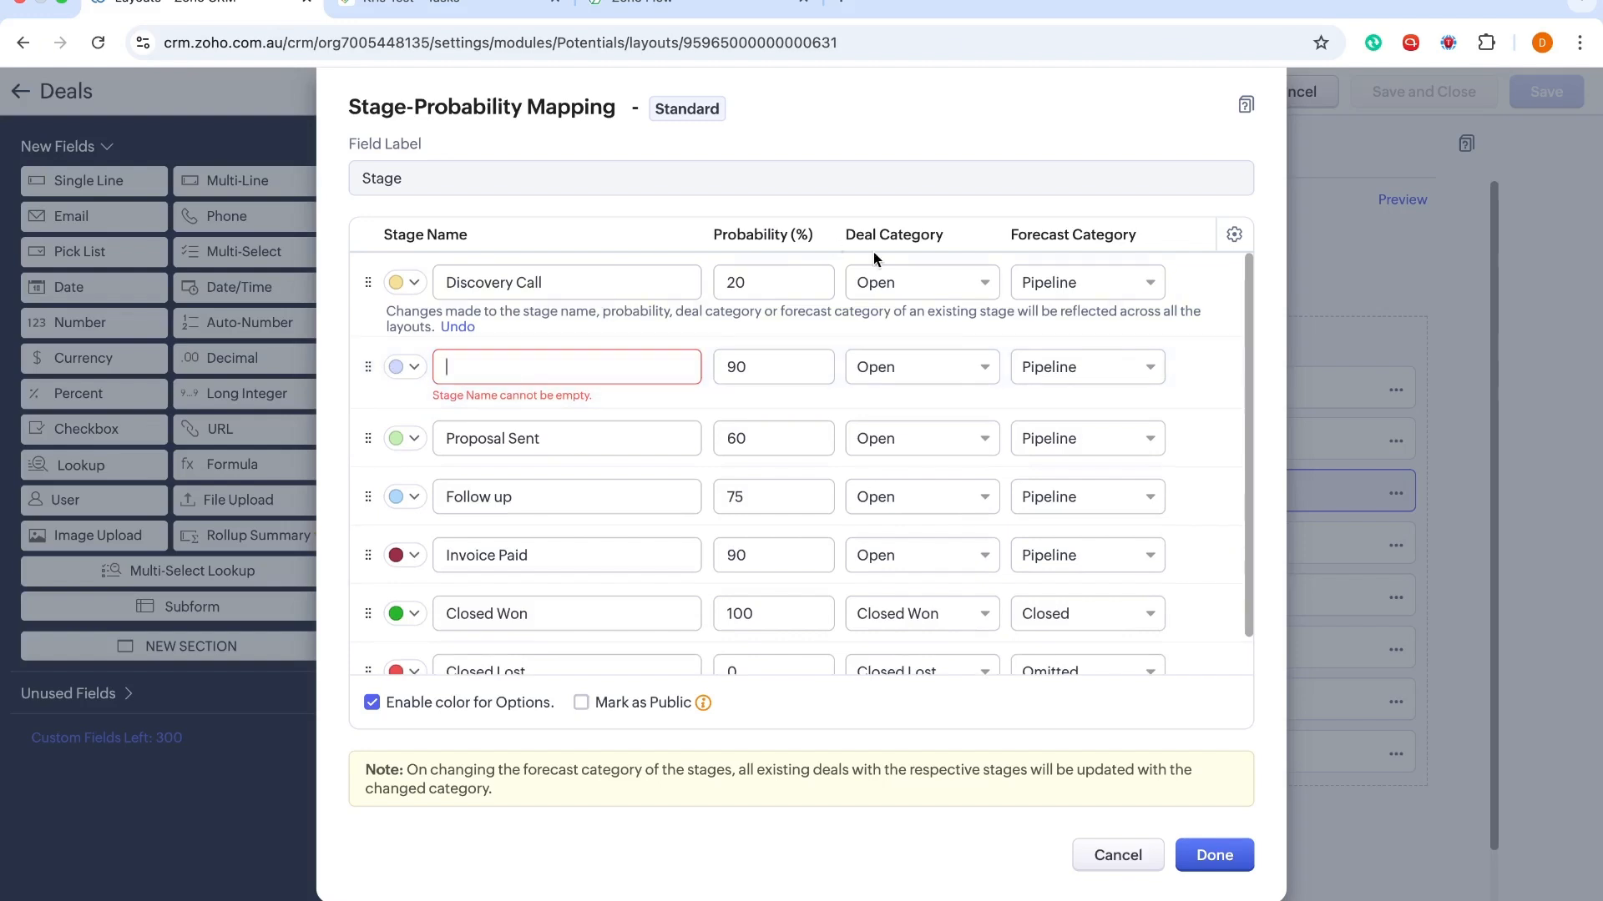
left_click(1190, 367)
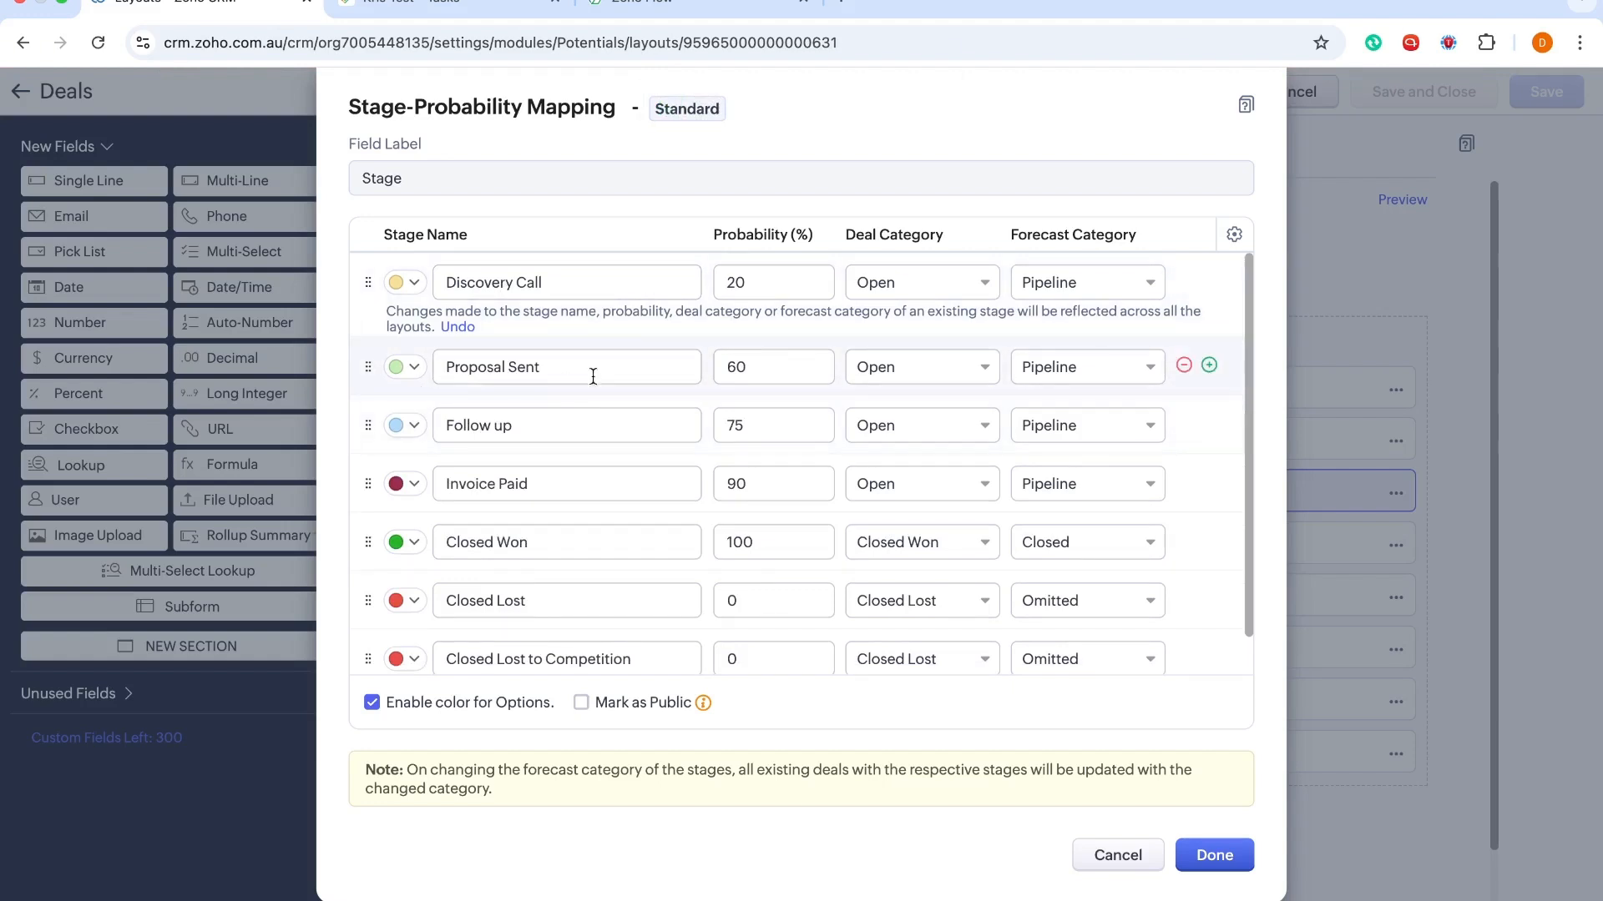
Change Proposal Sent from 60% to 40% and Follow up from 75% to 45%
left_click(777, 366)
key("BackSpace")
key("BackSpace")
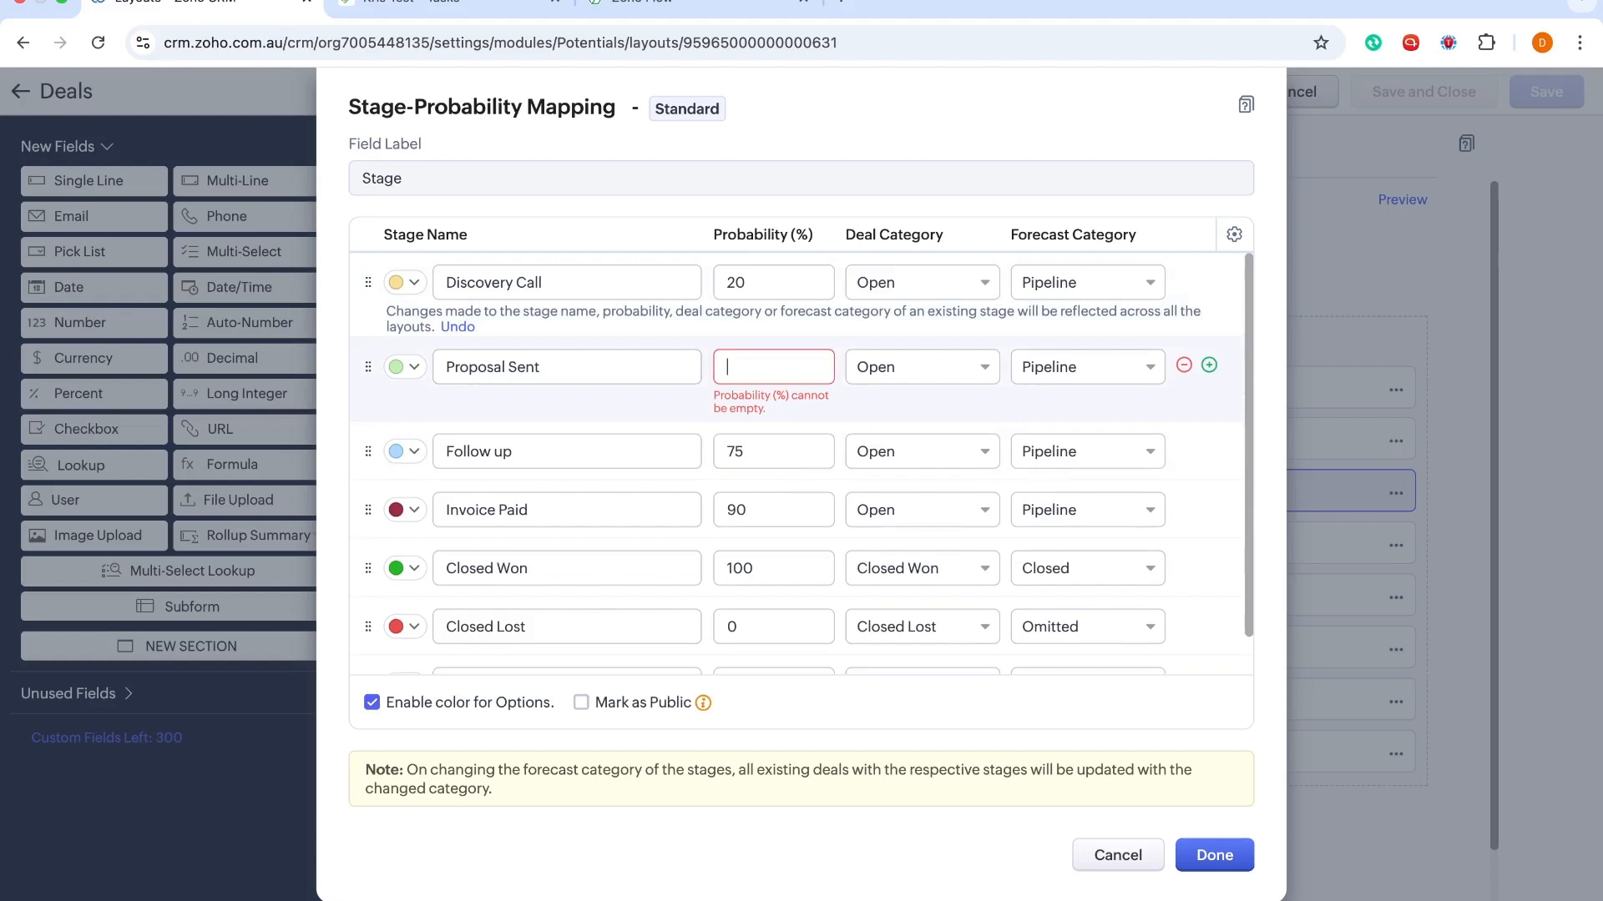
type("40")
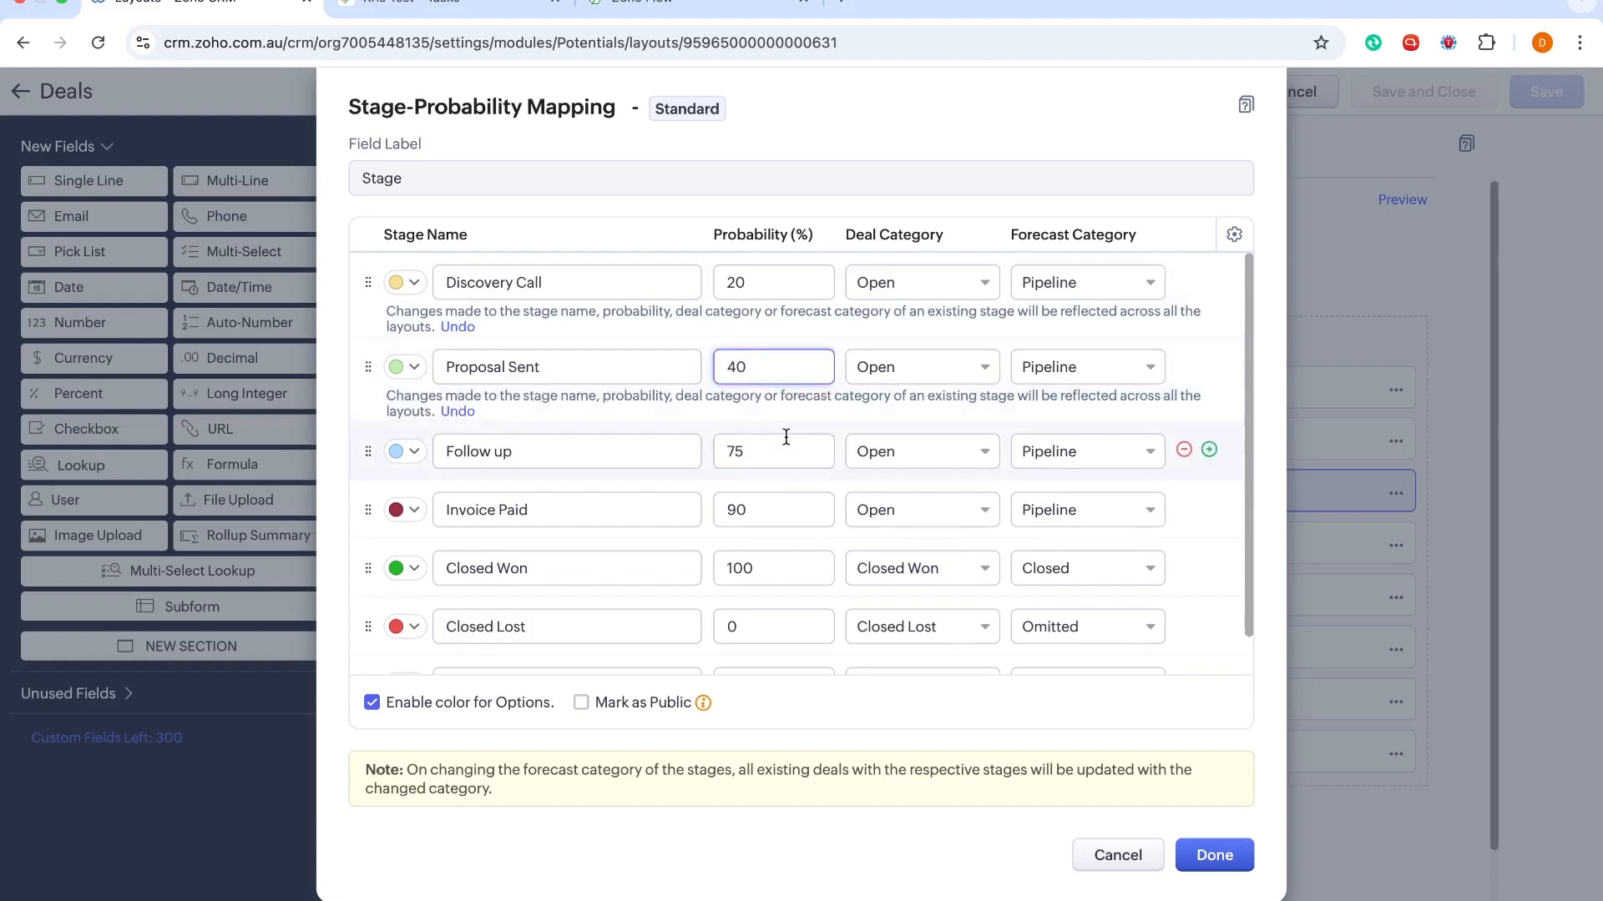
left_click(781, 455)
key("BackSpace")
key("BackSpace")
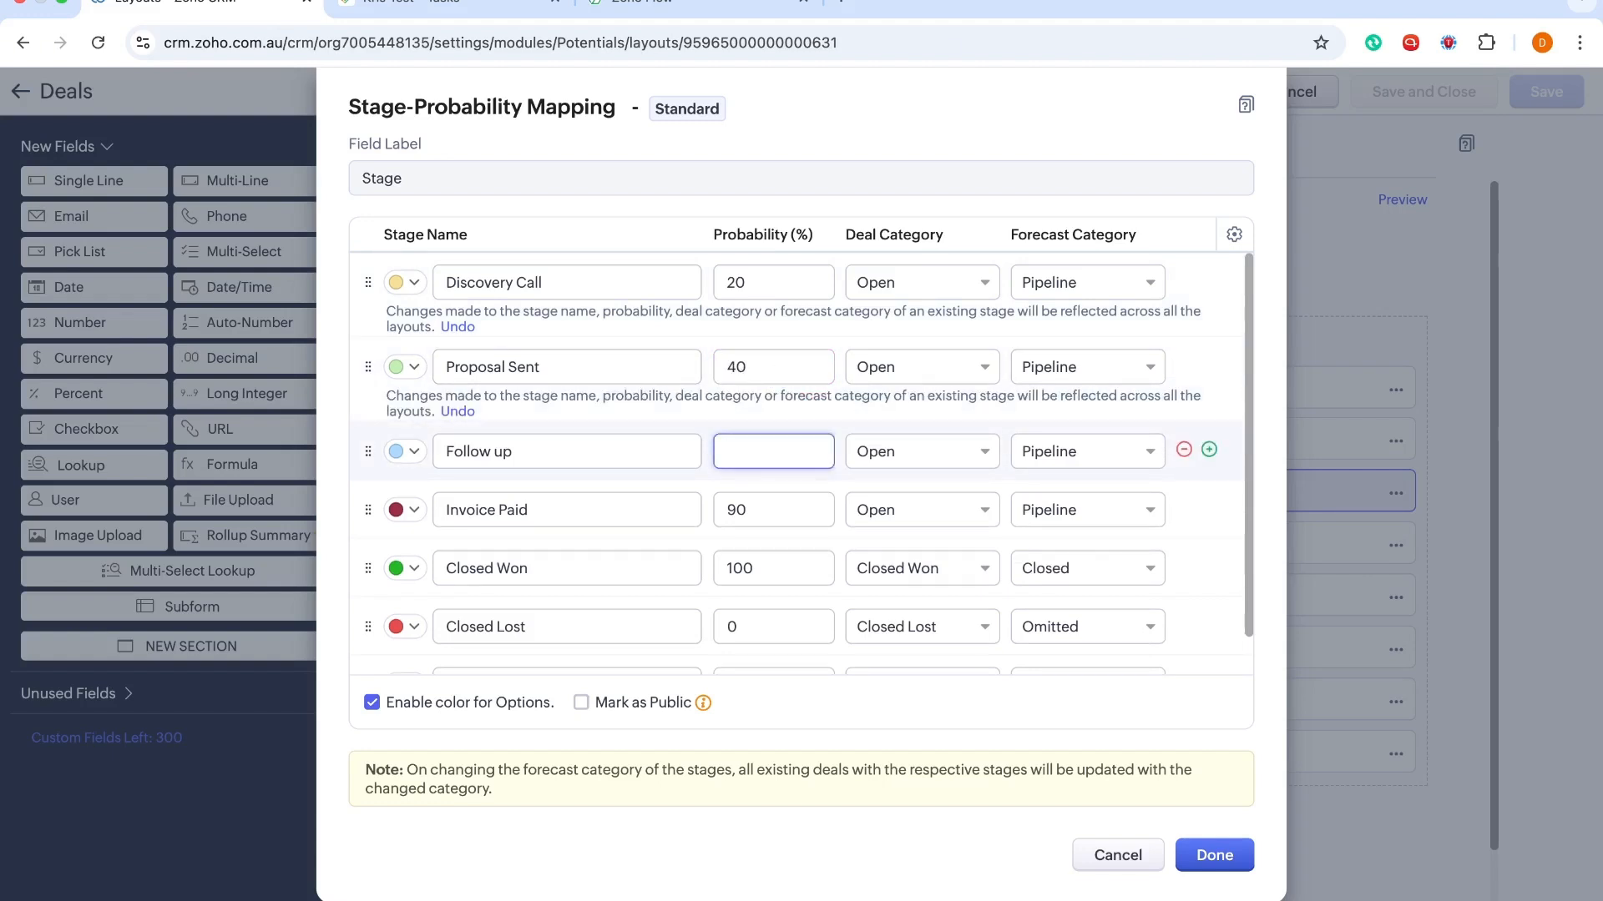
type("0")
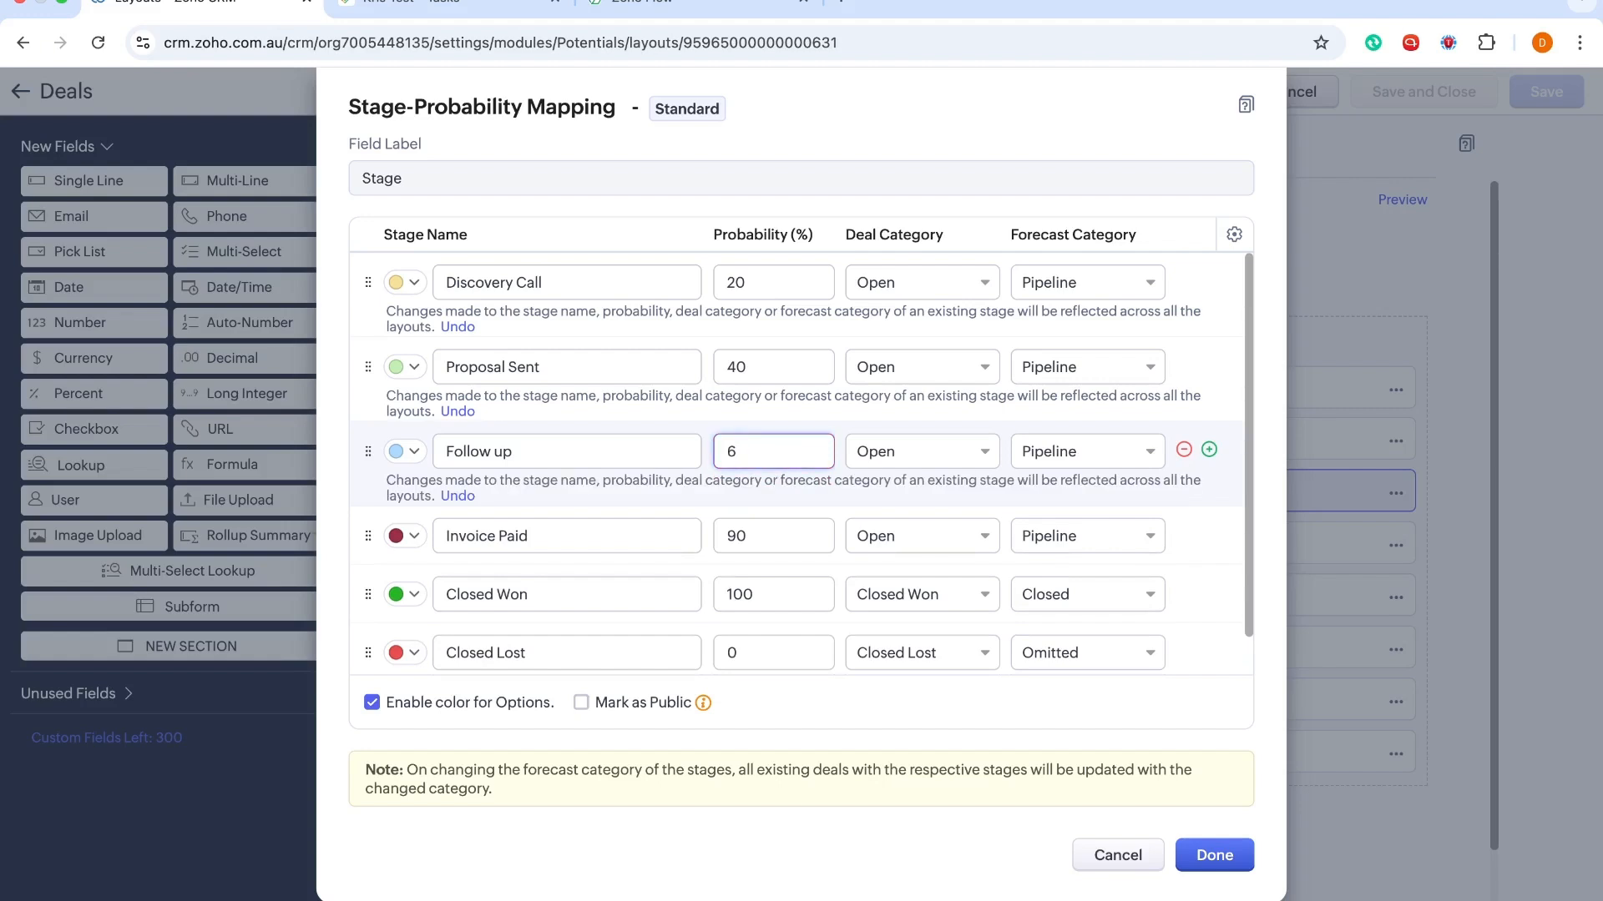
key("BackSpace")
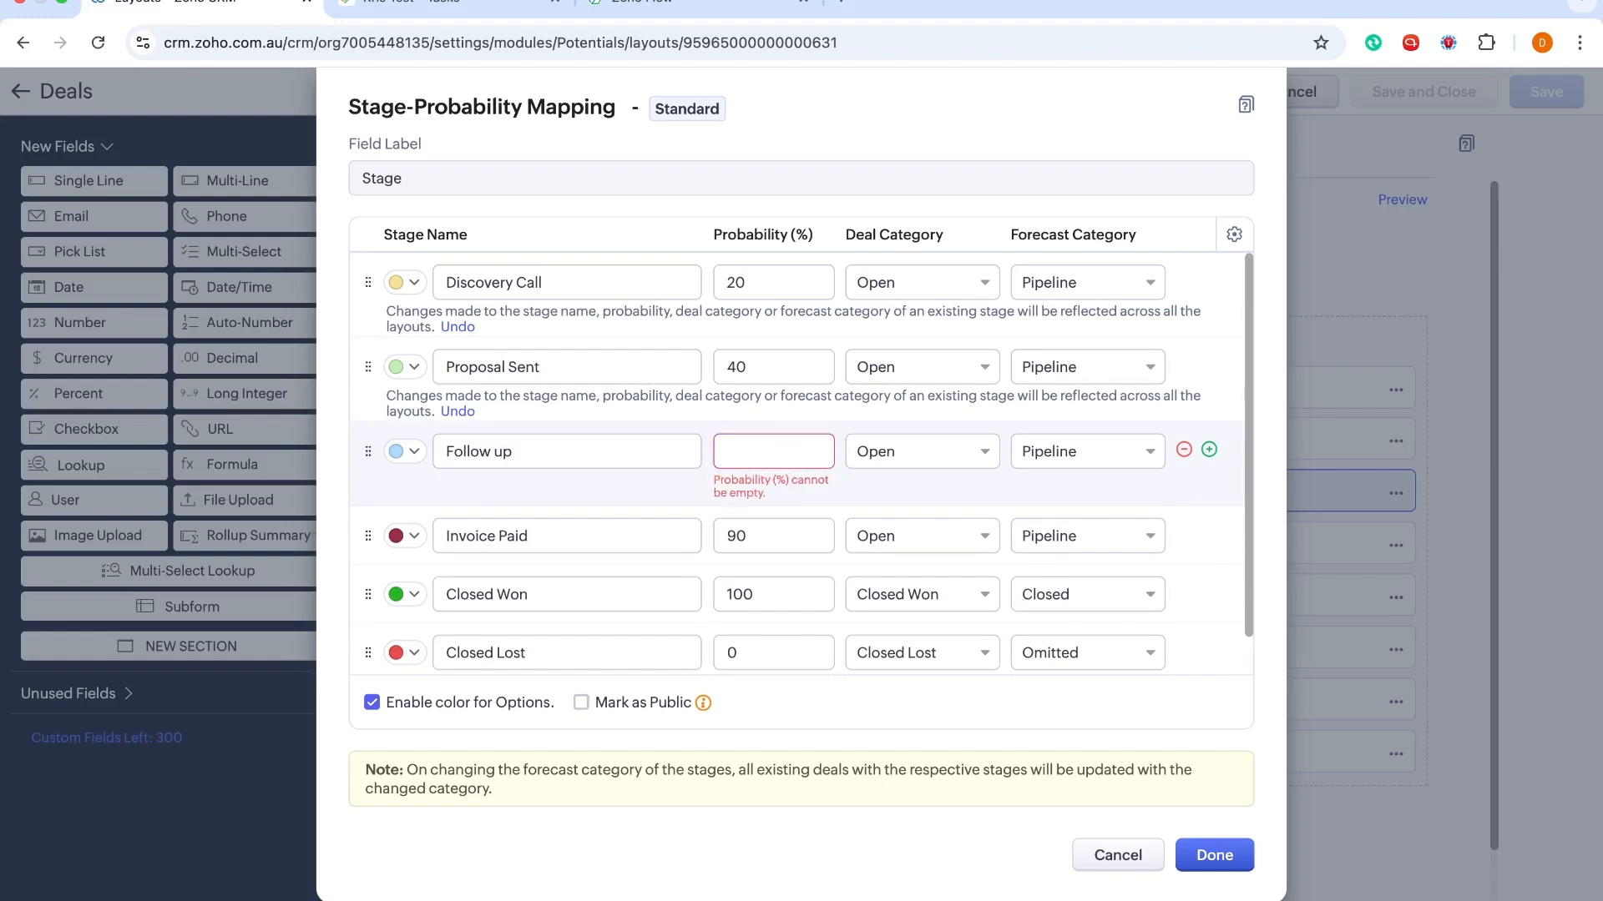
type("45")
Re-enter Invoice Paid as 90%, recheck Follow up at 45%, and confirm the mapping with Done
left_click(762, 539)
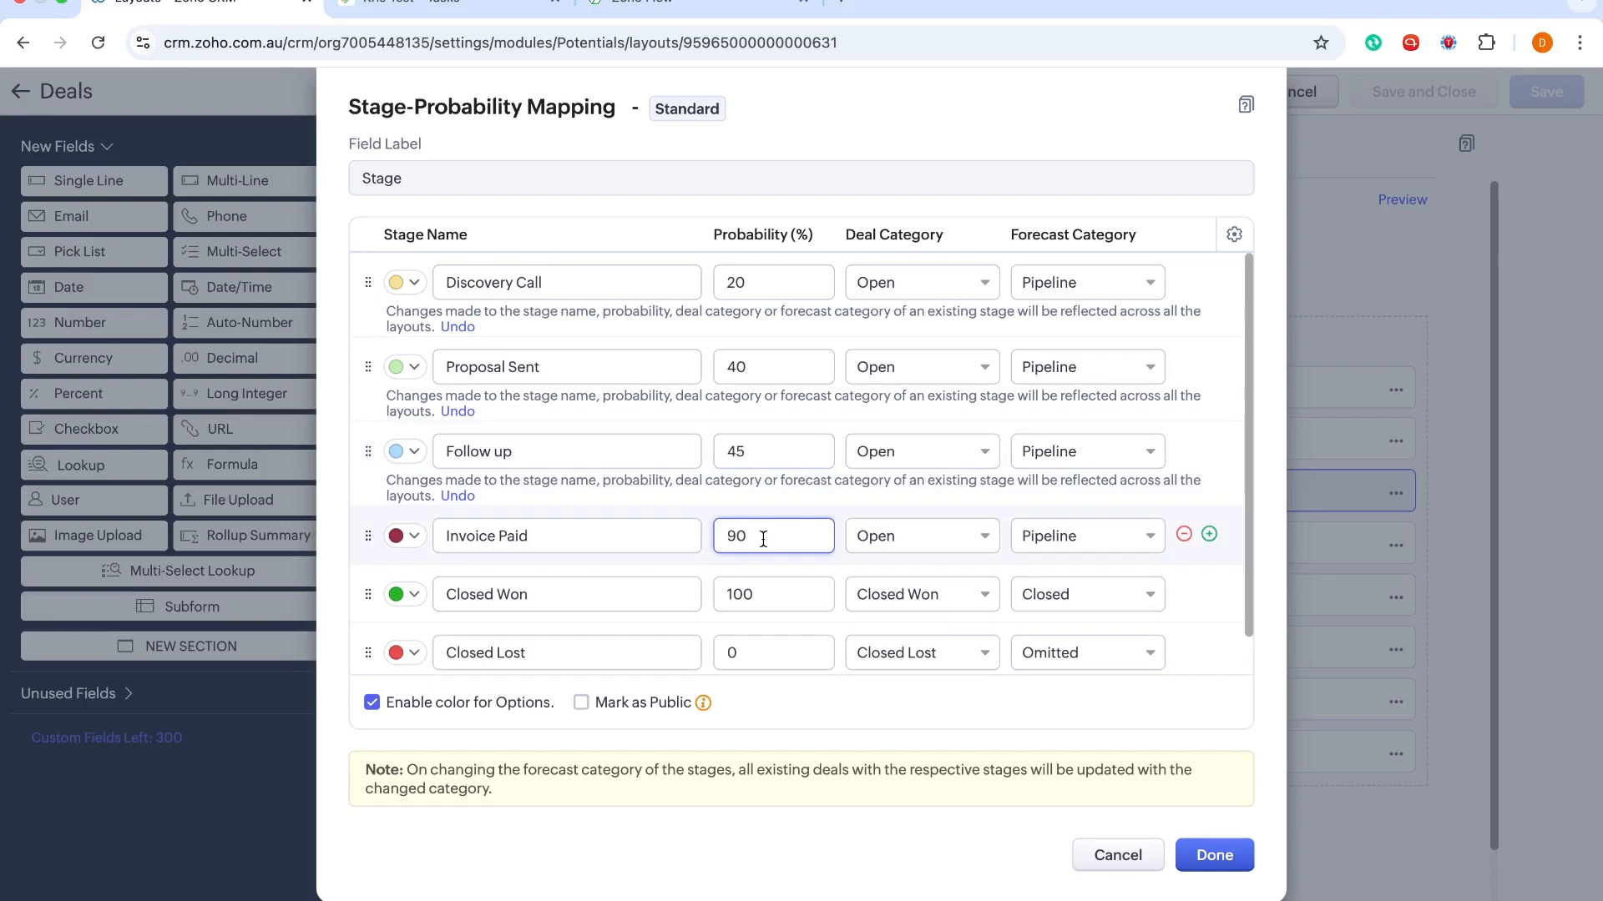
key("BackSpace")
key("BackSpace")
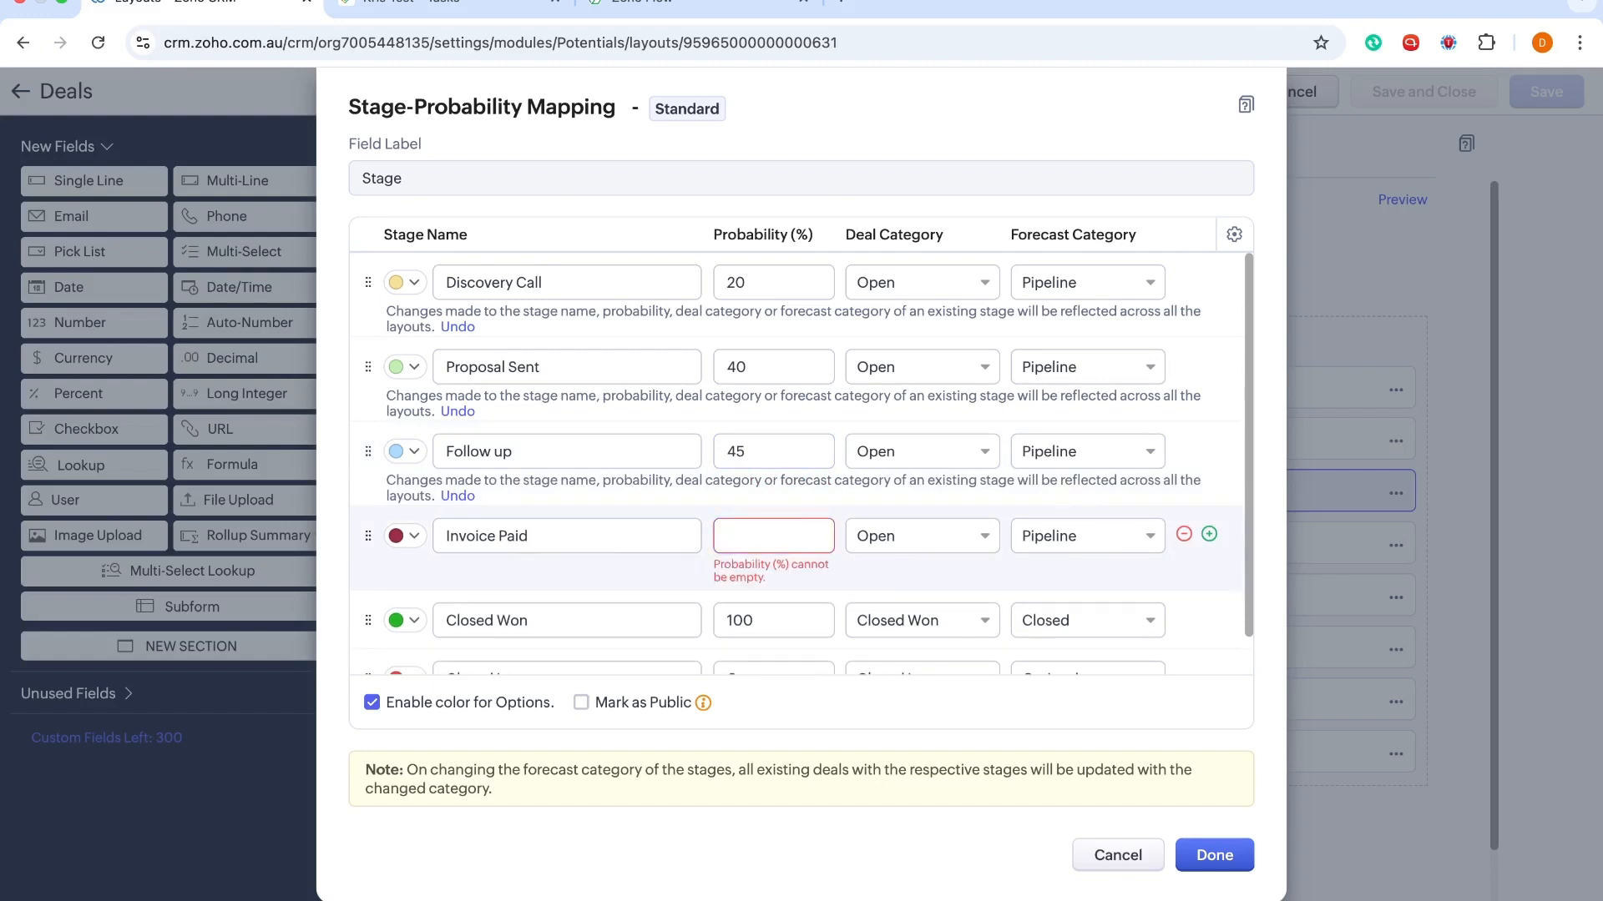
type("90")
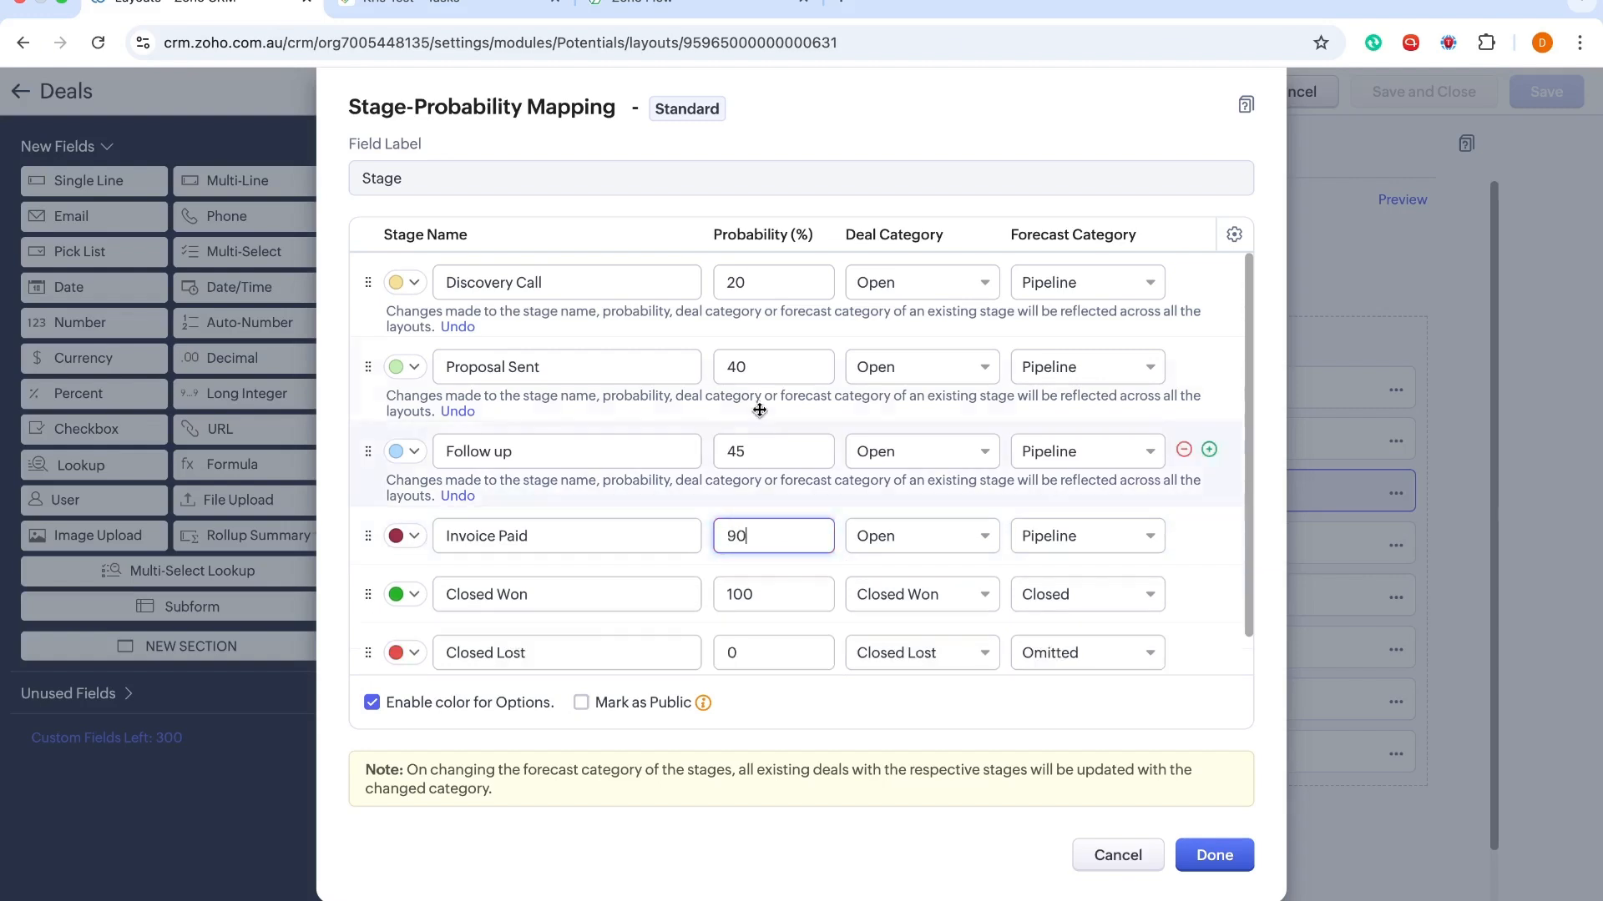
left_click(752, 452)
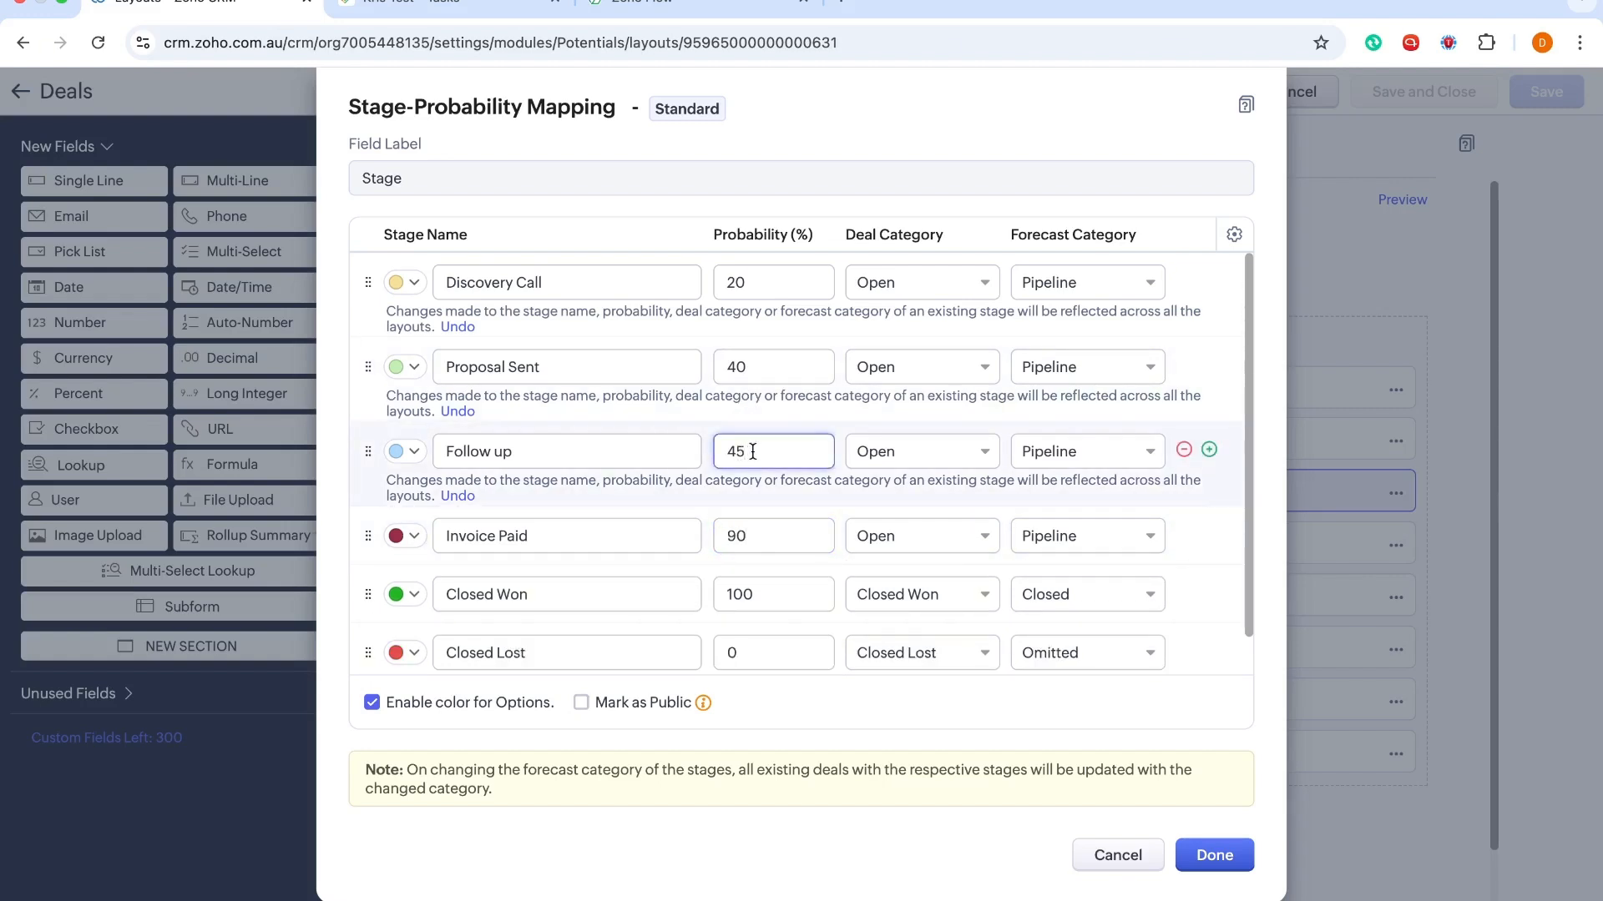
scroll(752, 451, "down", 1)
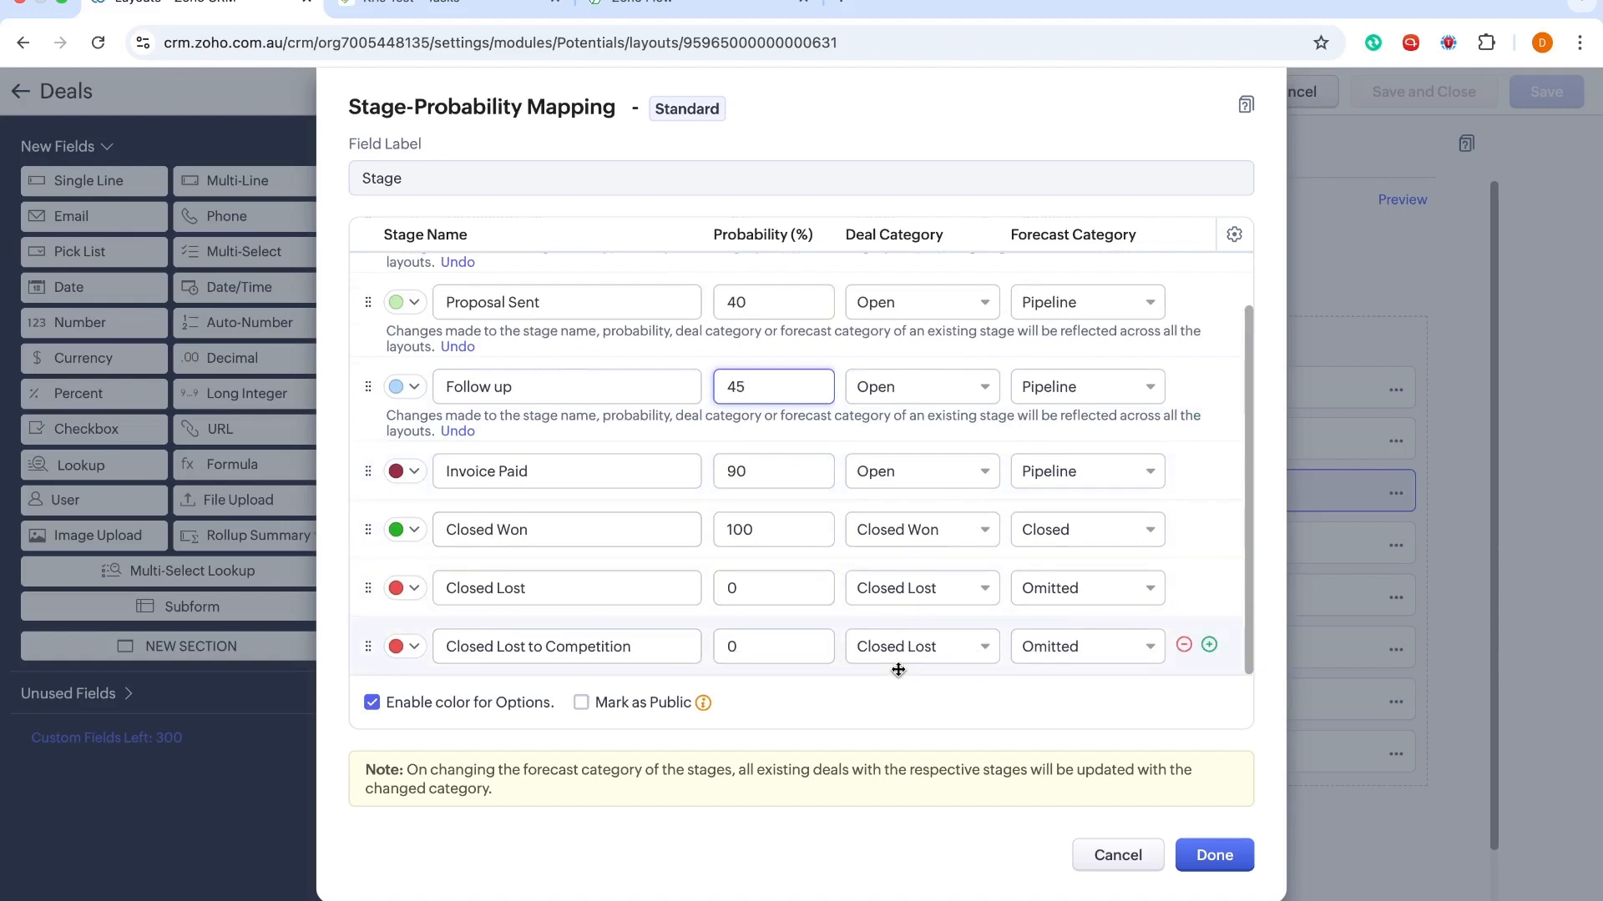
scroll(924, 360, "up", 1)
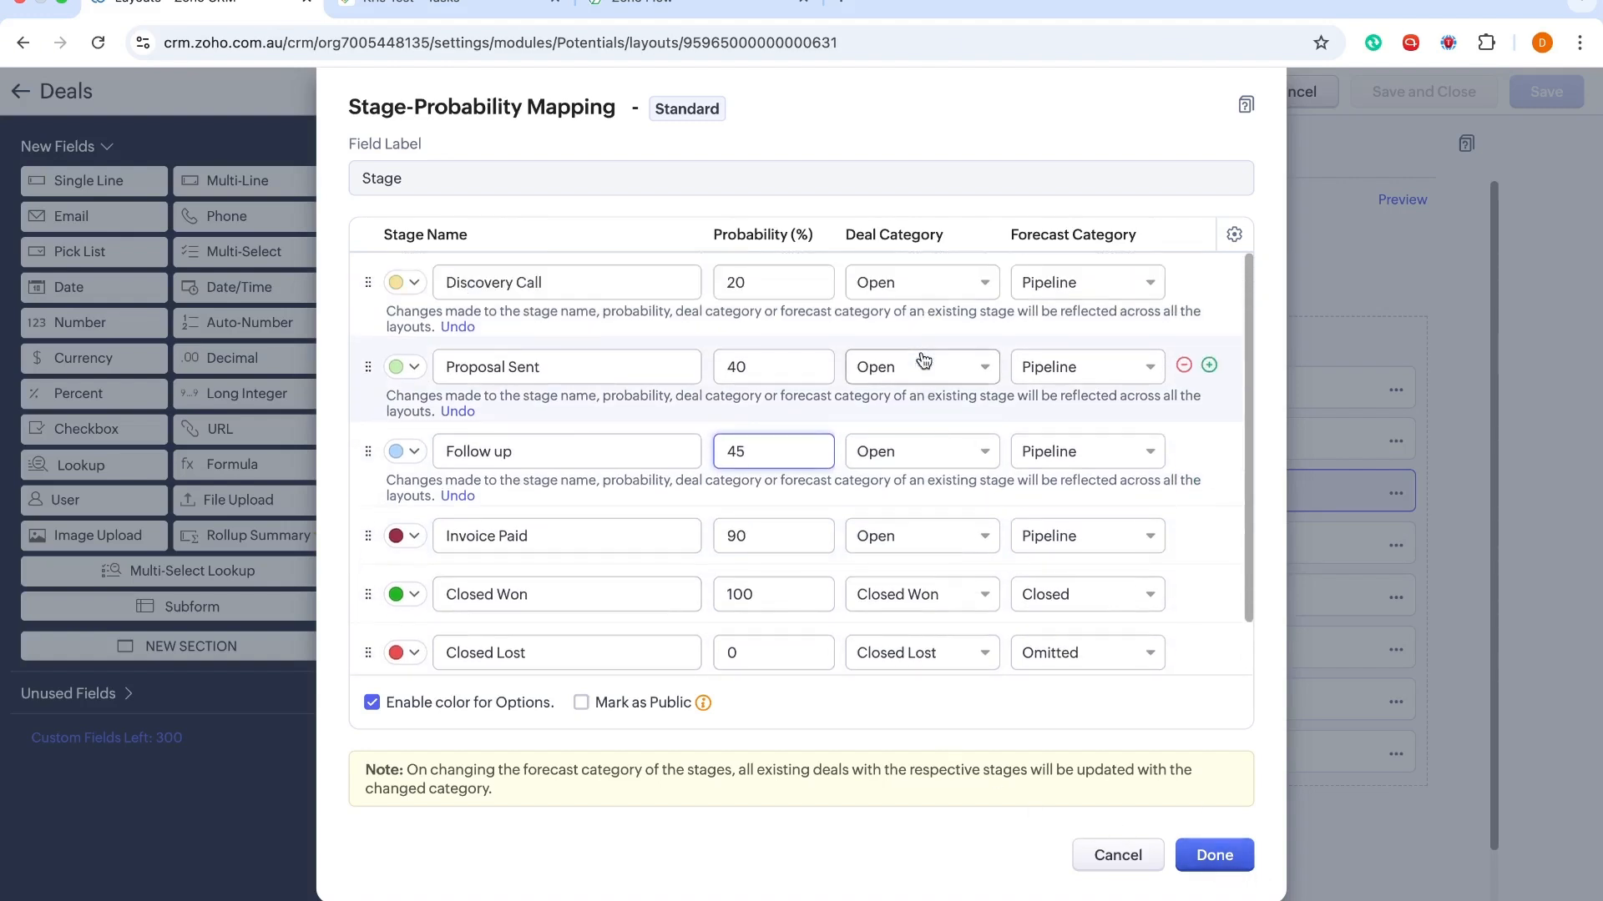
scroll(960, 417, "down", 1)
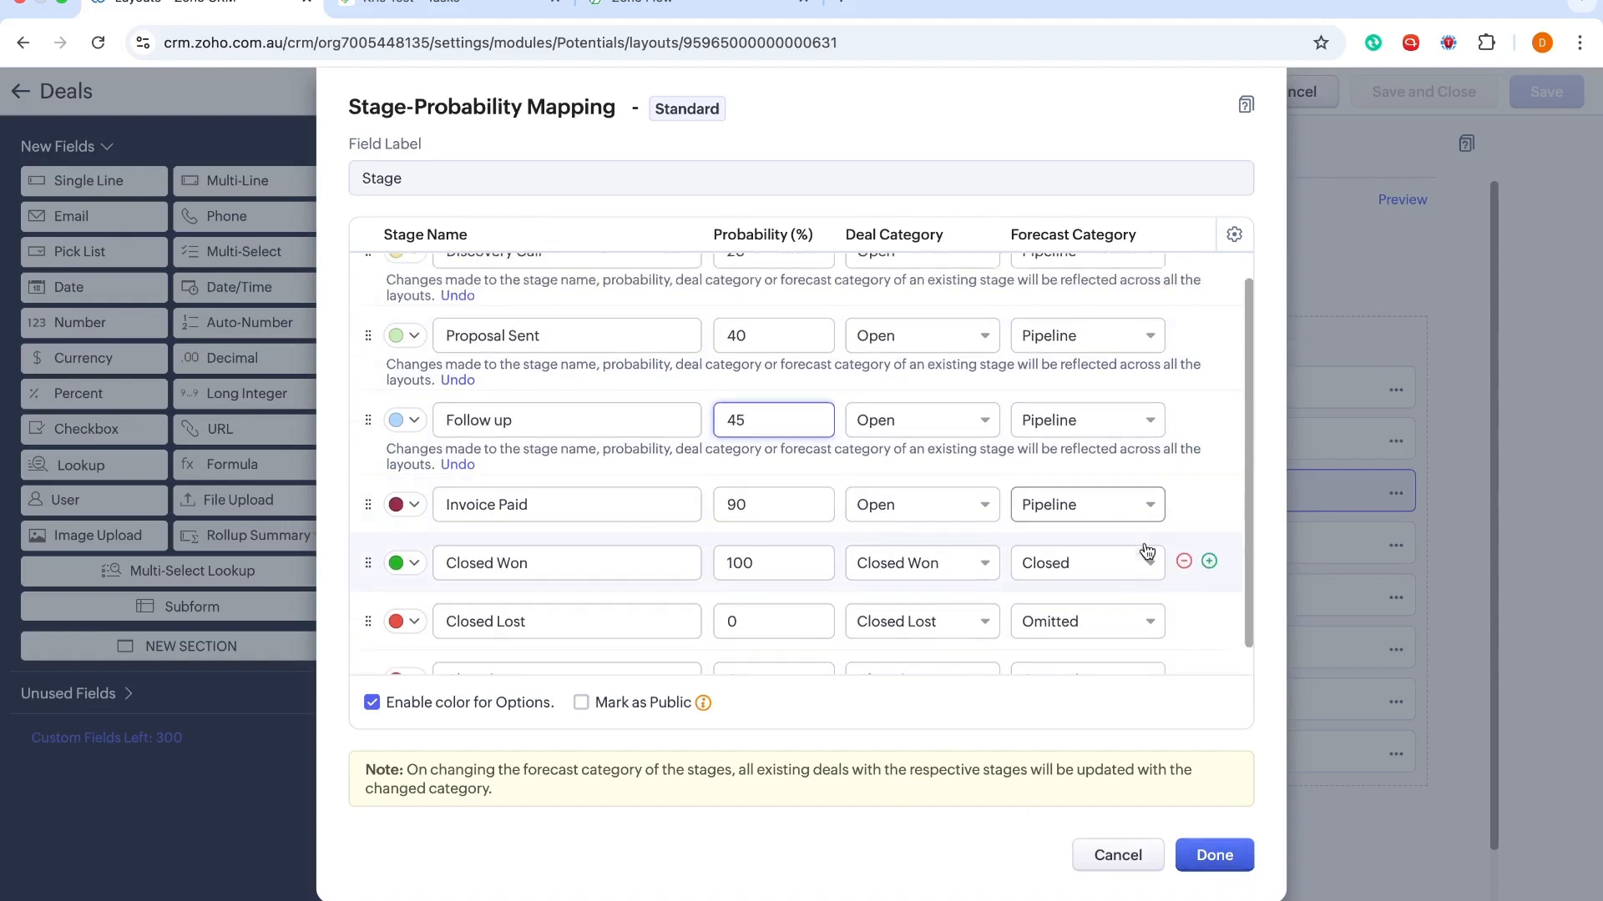
left_click(1215, 857)
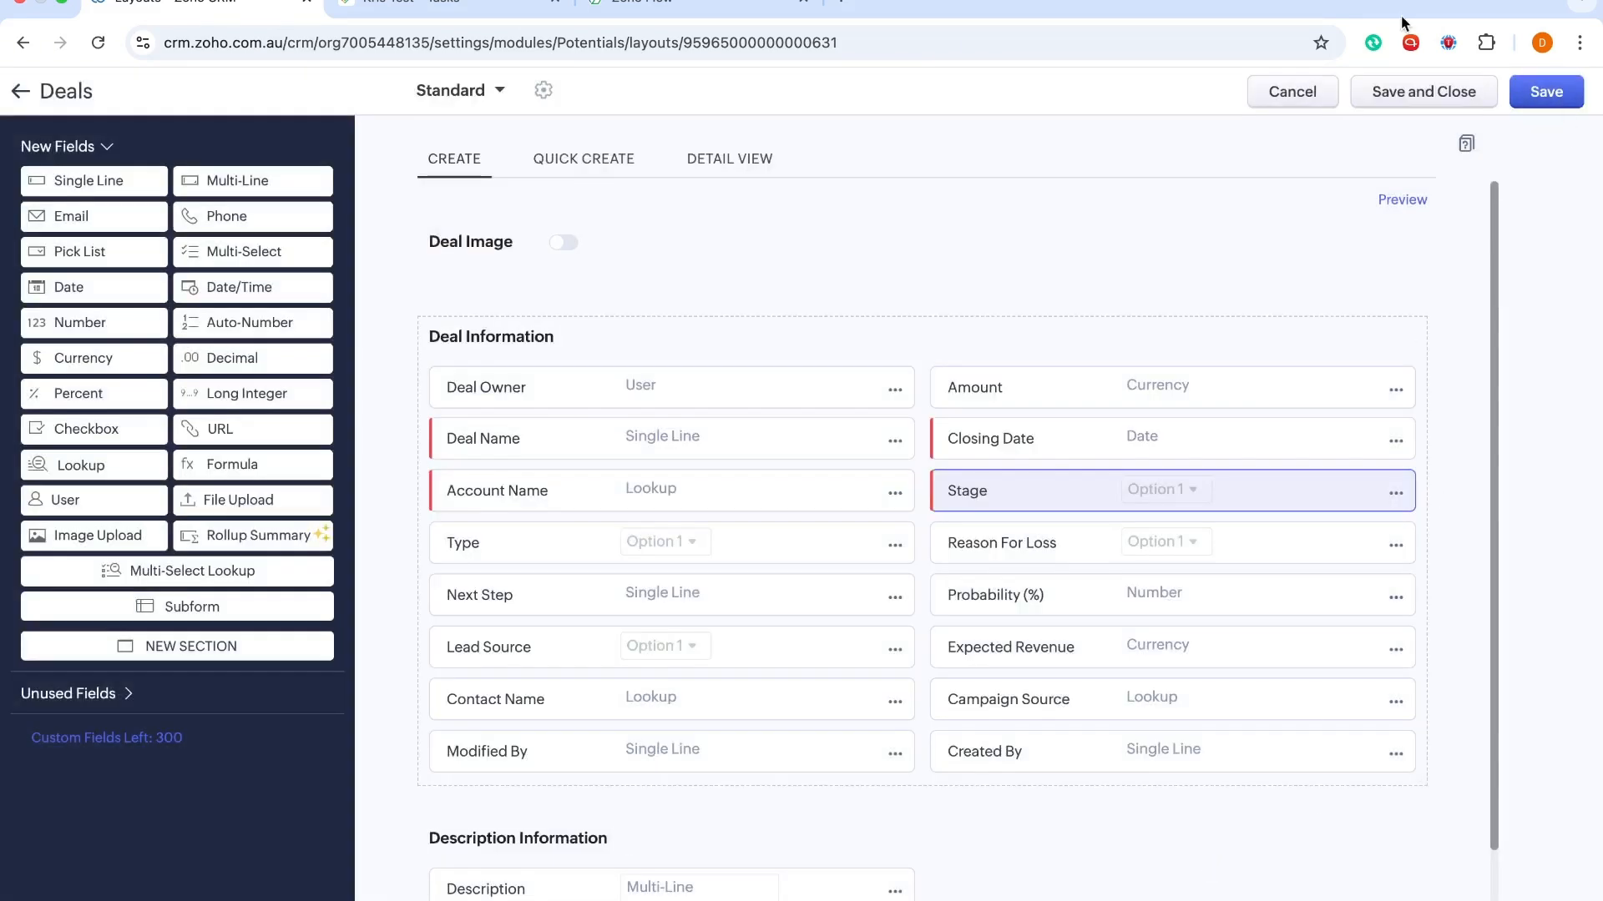
Save and close the Standard layout, then review the Deals kanban stages and their new probabilities
left_click(1410, 98)
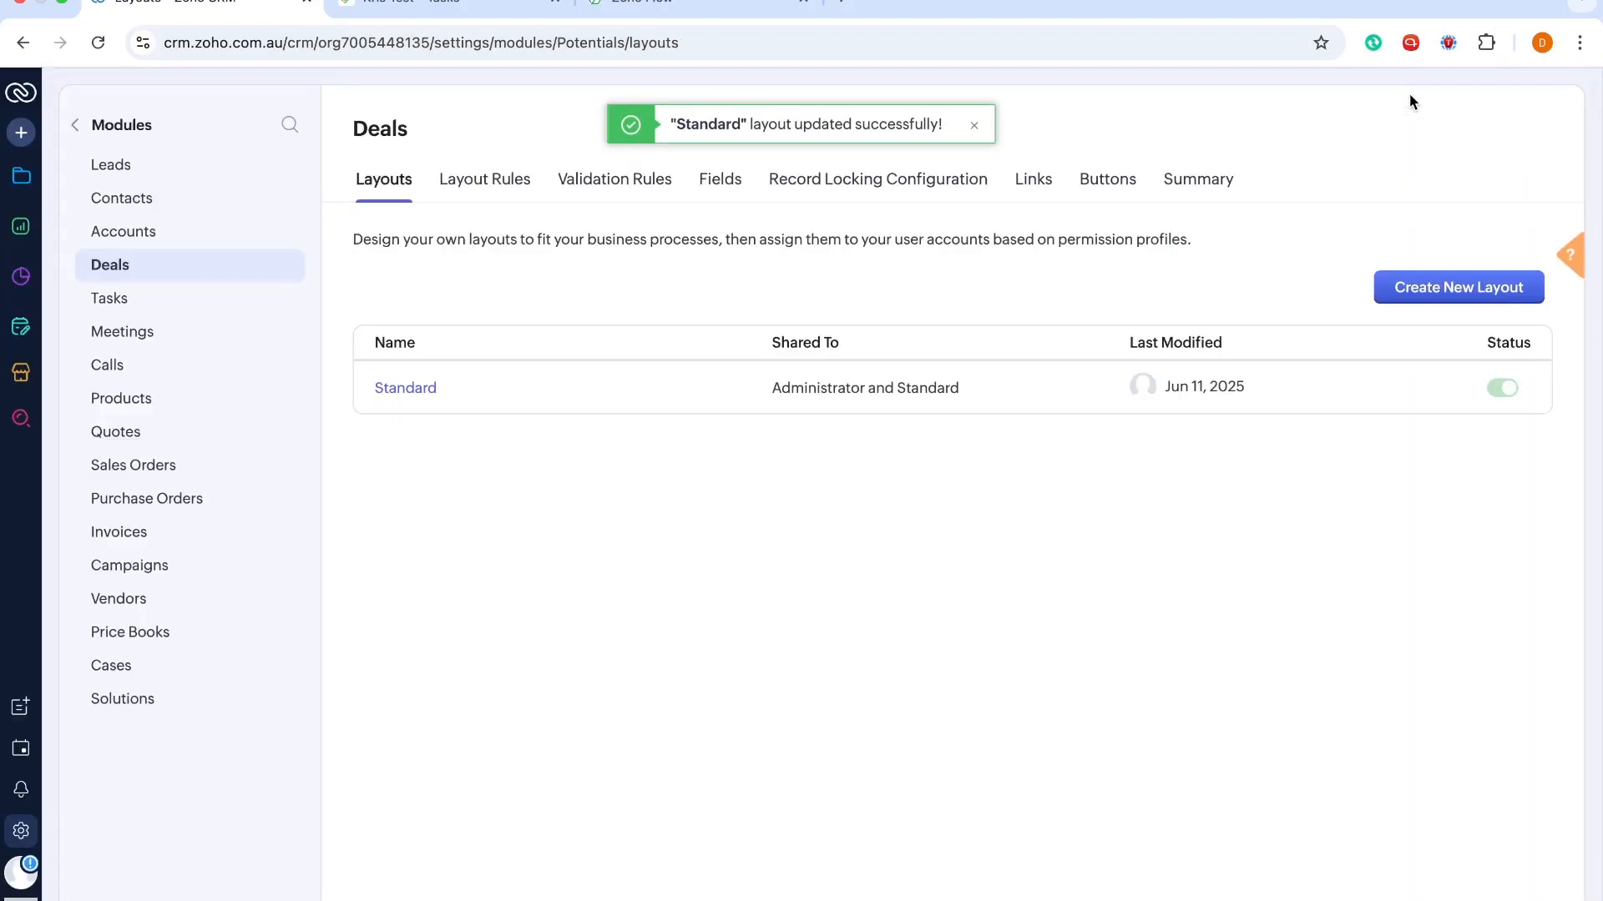
left_click(25, 185)
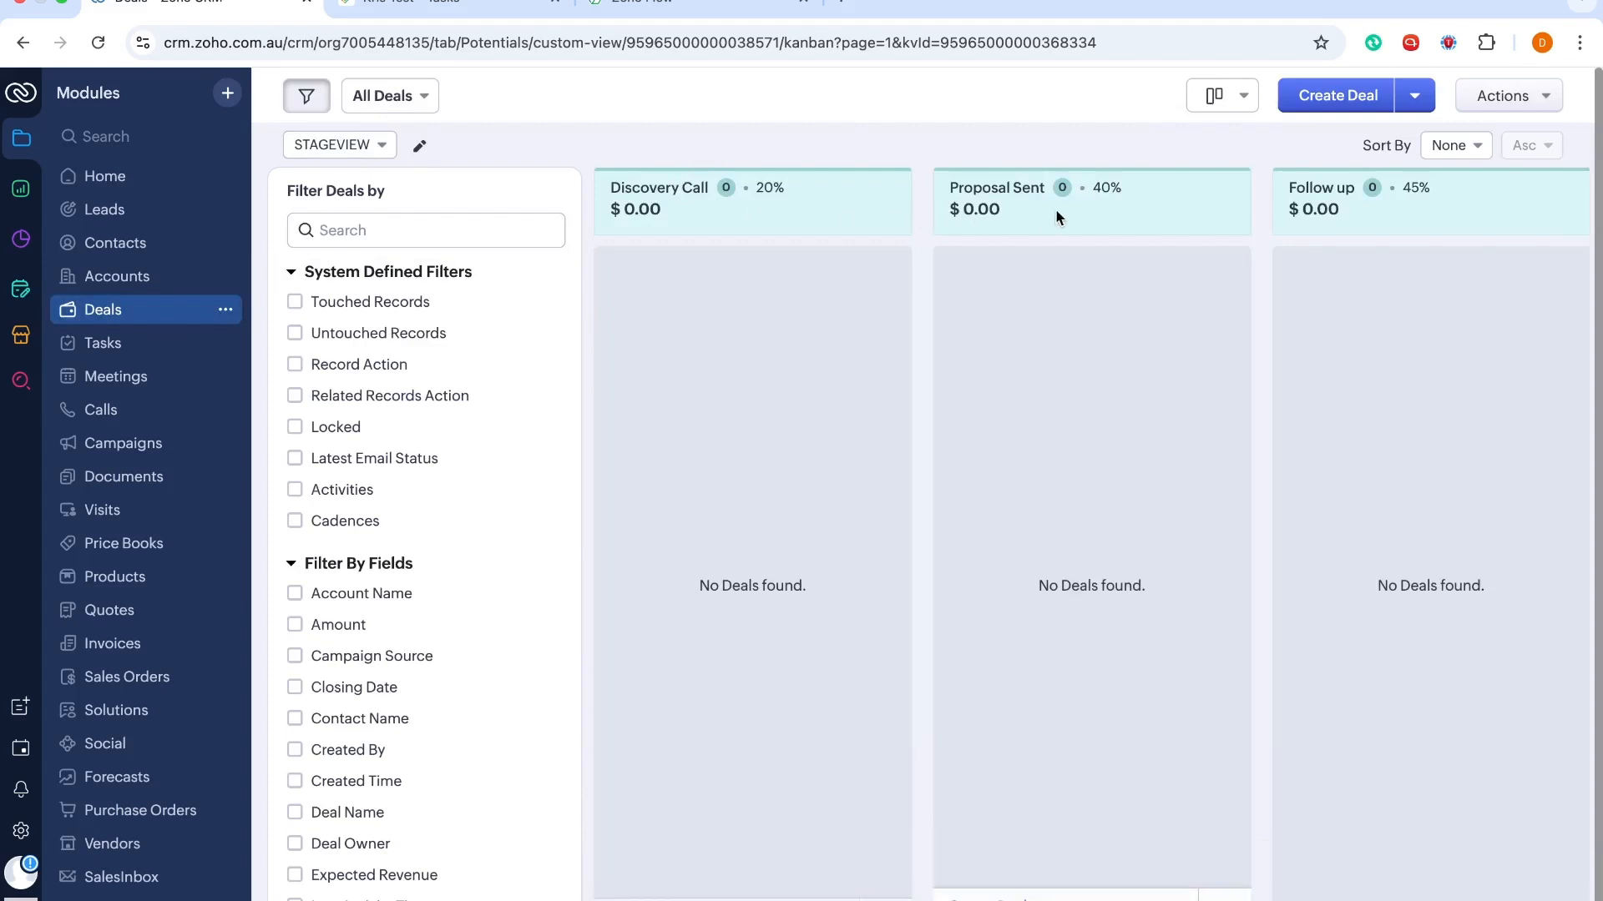
scroll(1080, 217, "right", 10)
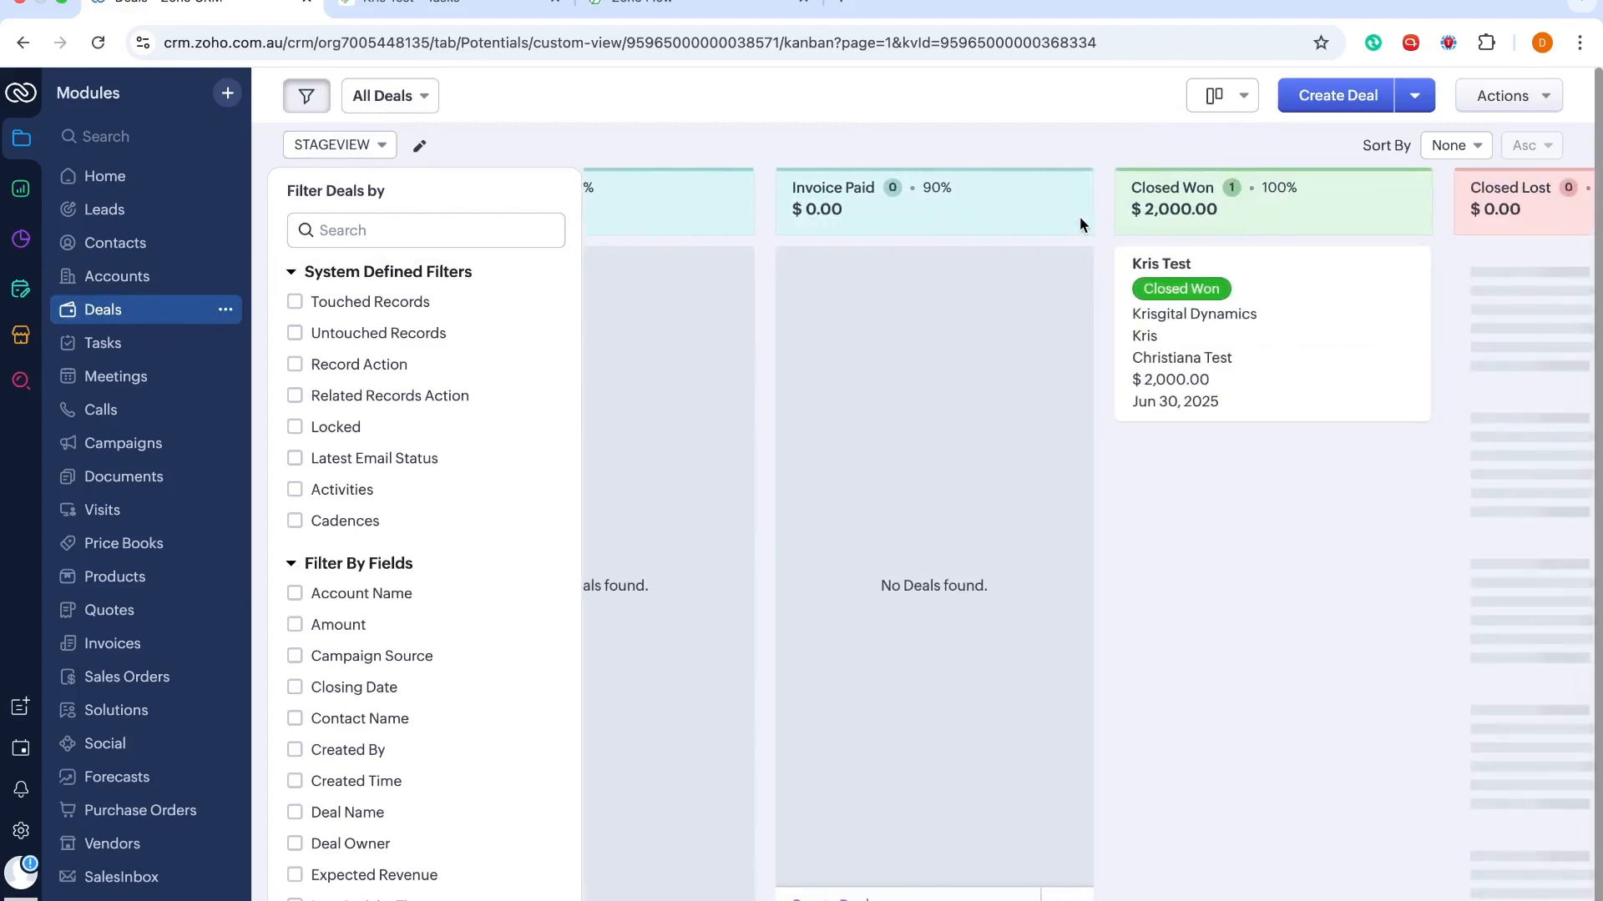
scroll(1080, 217, "right", 6)
scroll(1079, 217, "left", 15)
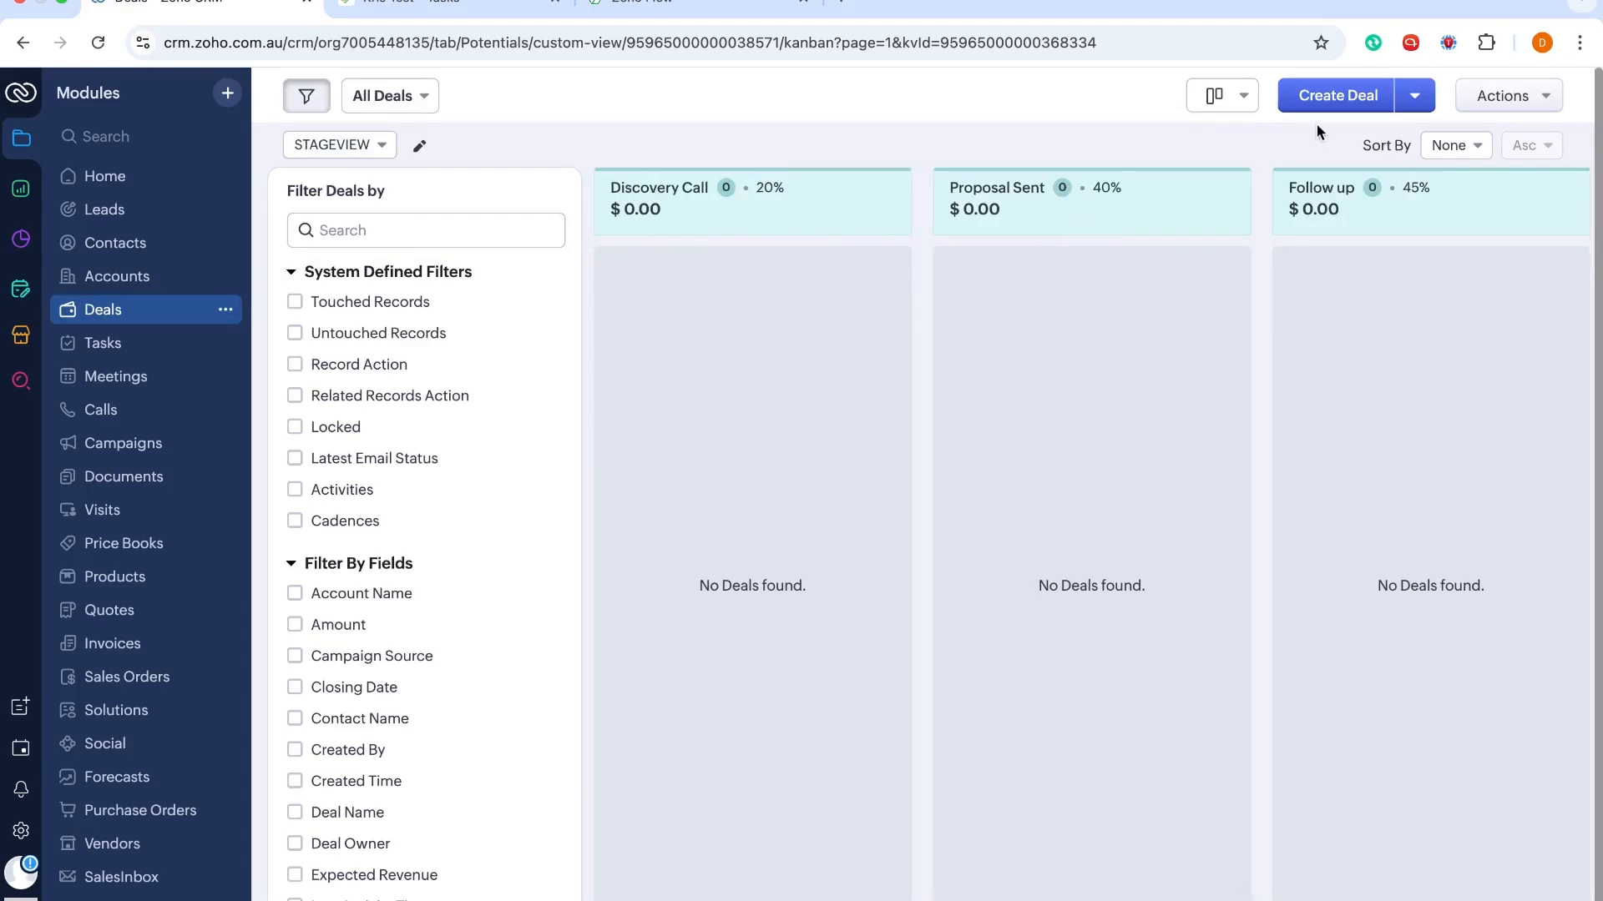
Create a new deal, enter its deal name, and link it to the Krisgital Dynamics account
left_click(1340, 96)
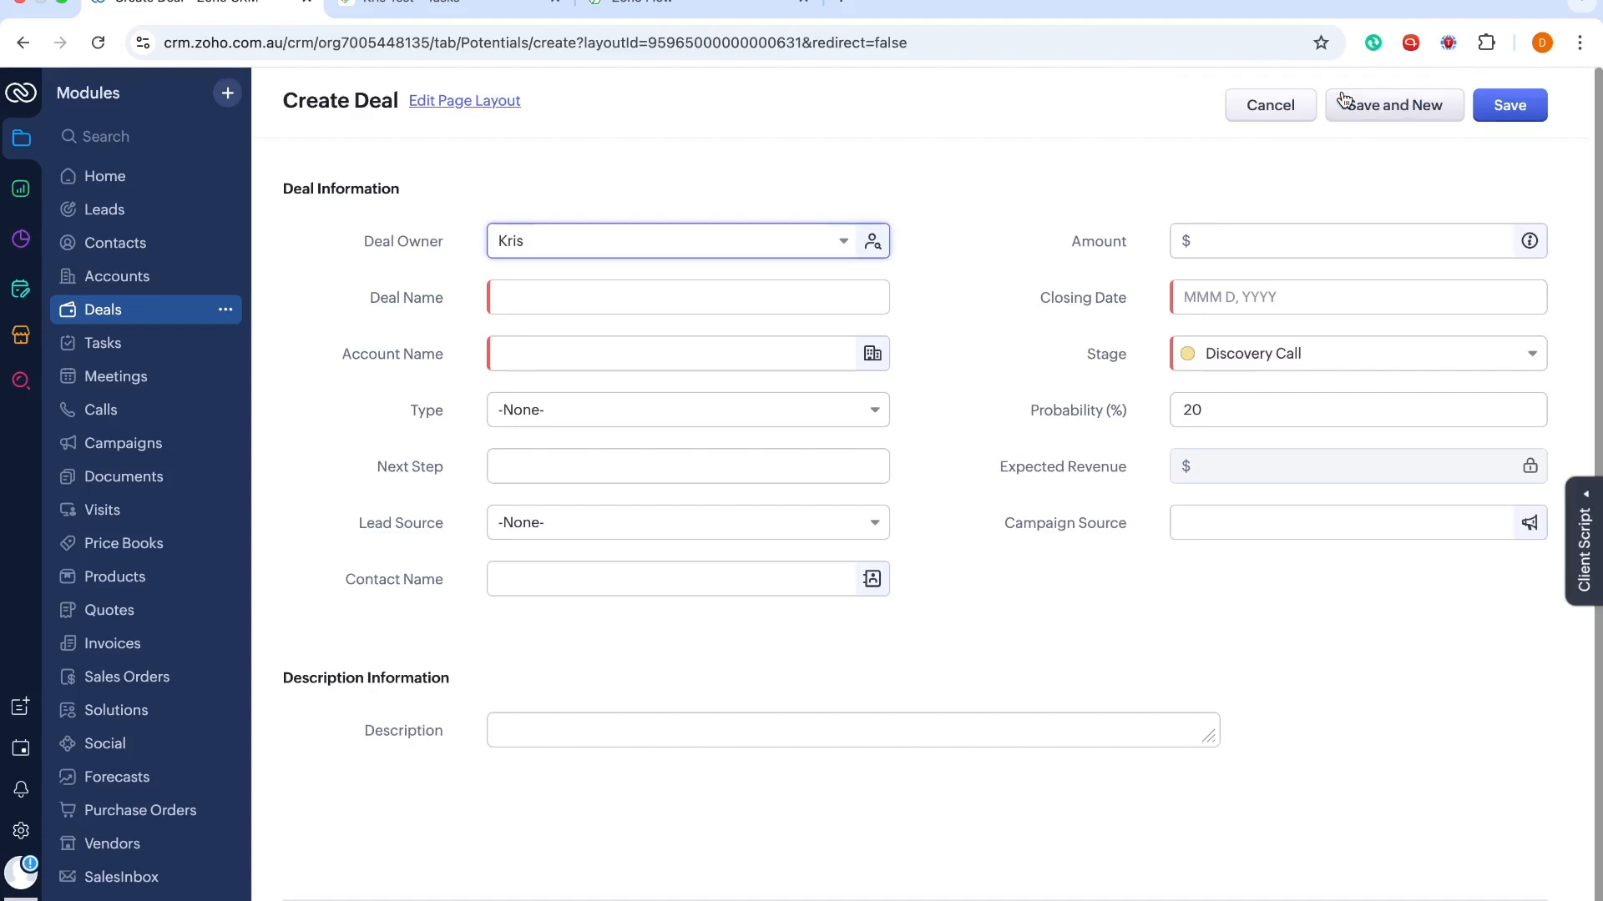
left_click(533, 297)
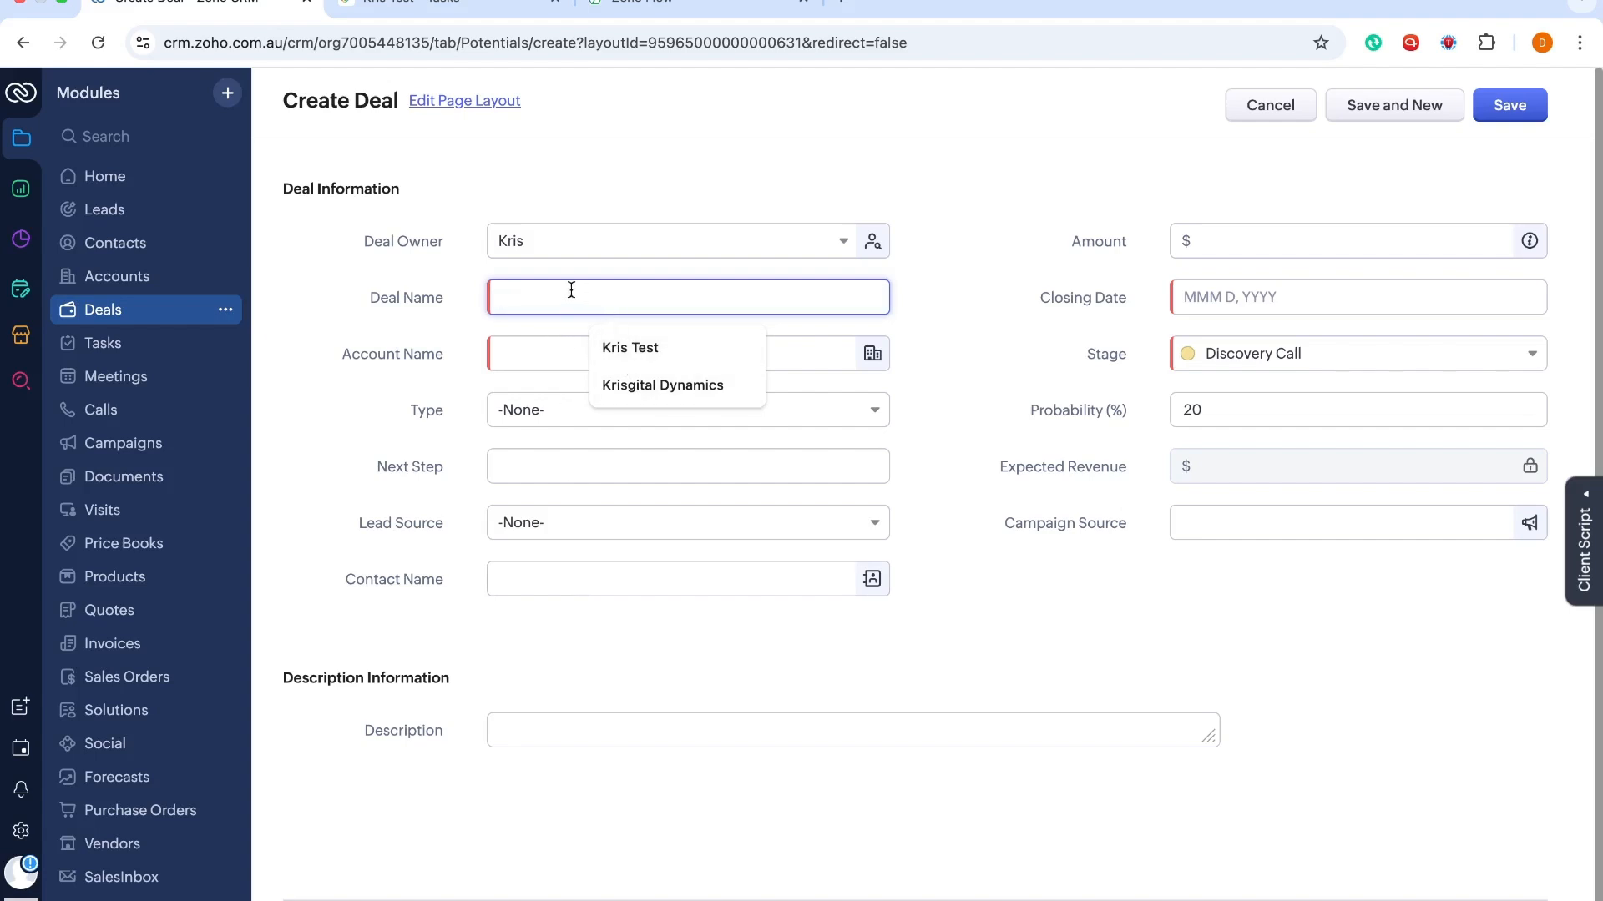
type("Chr")
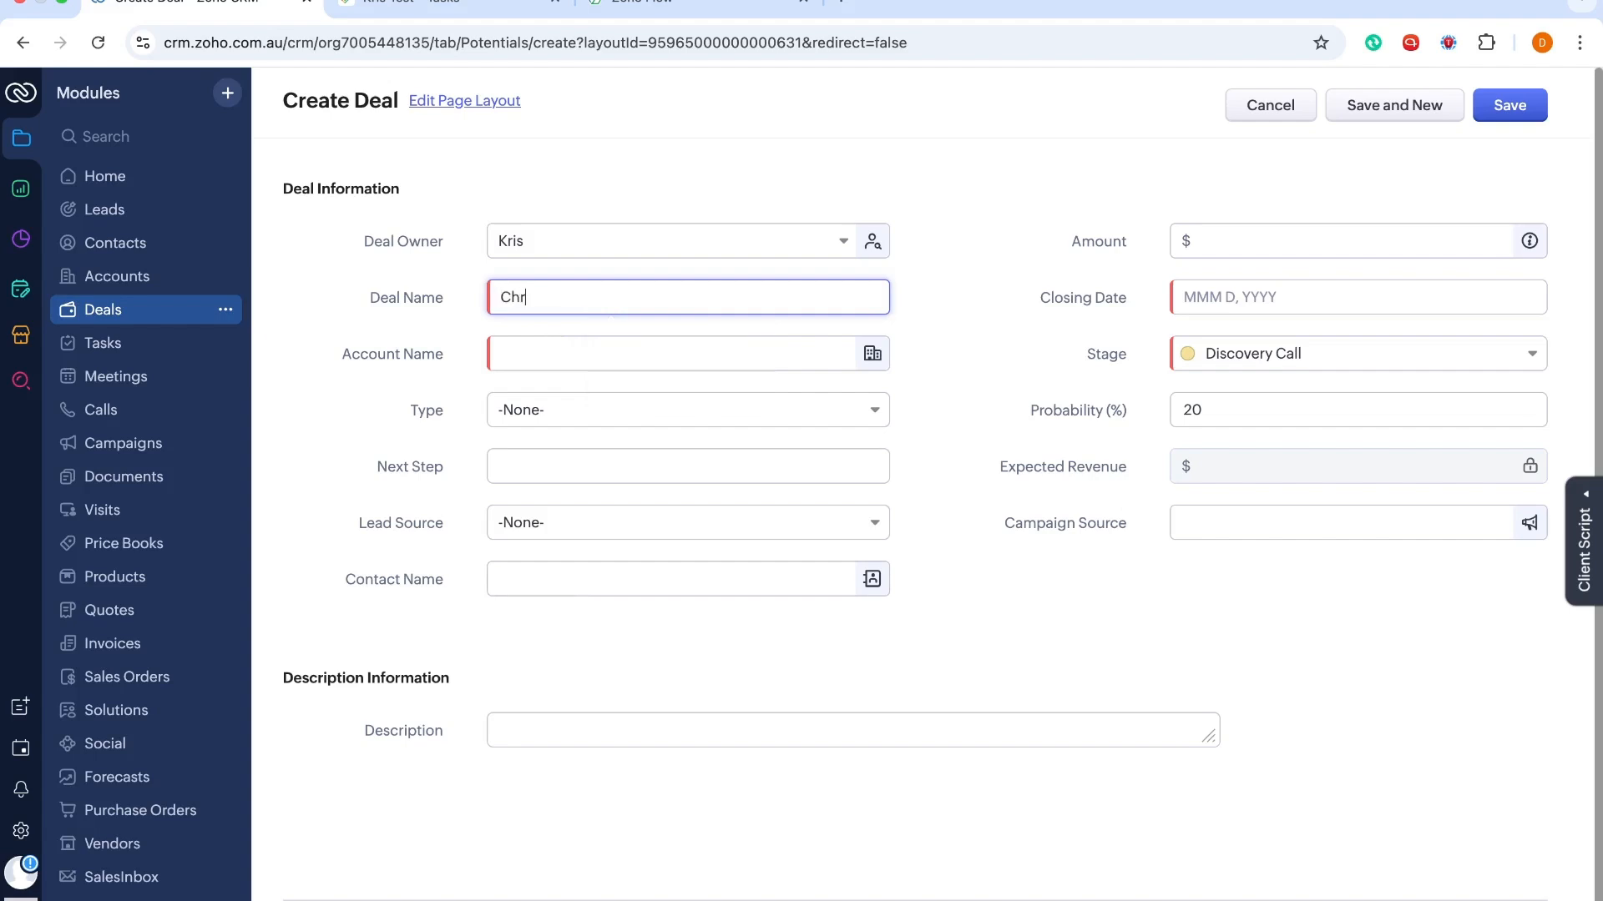
type("istiana")
left_click(615, 349)
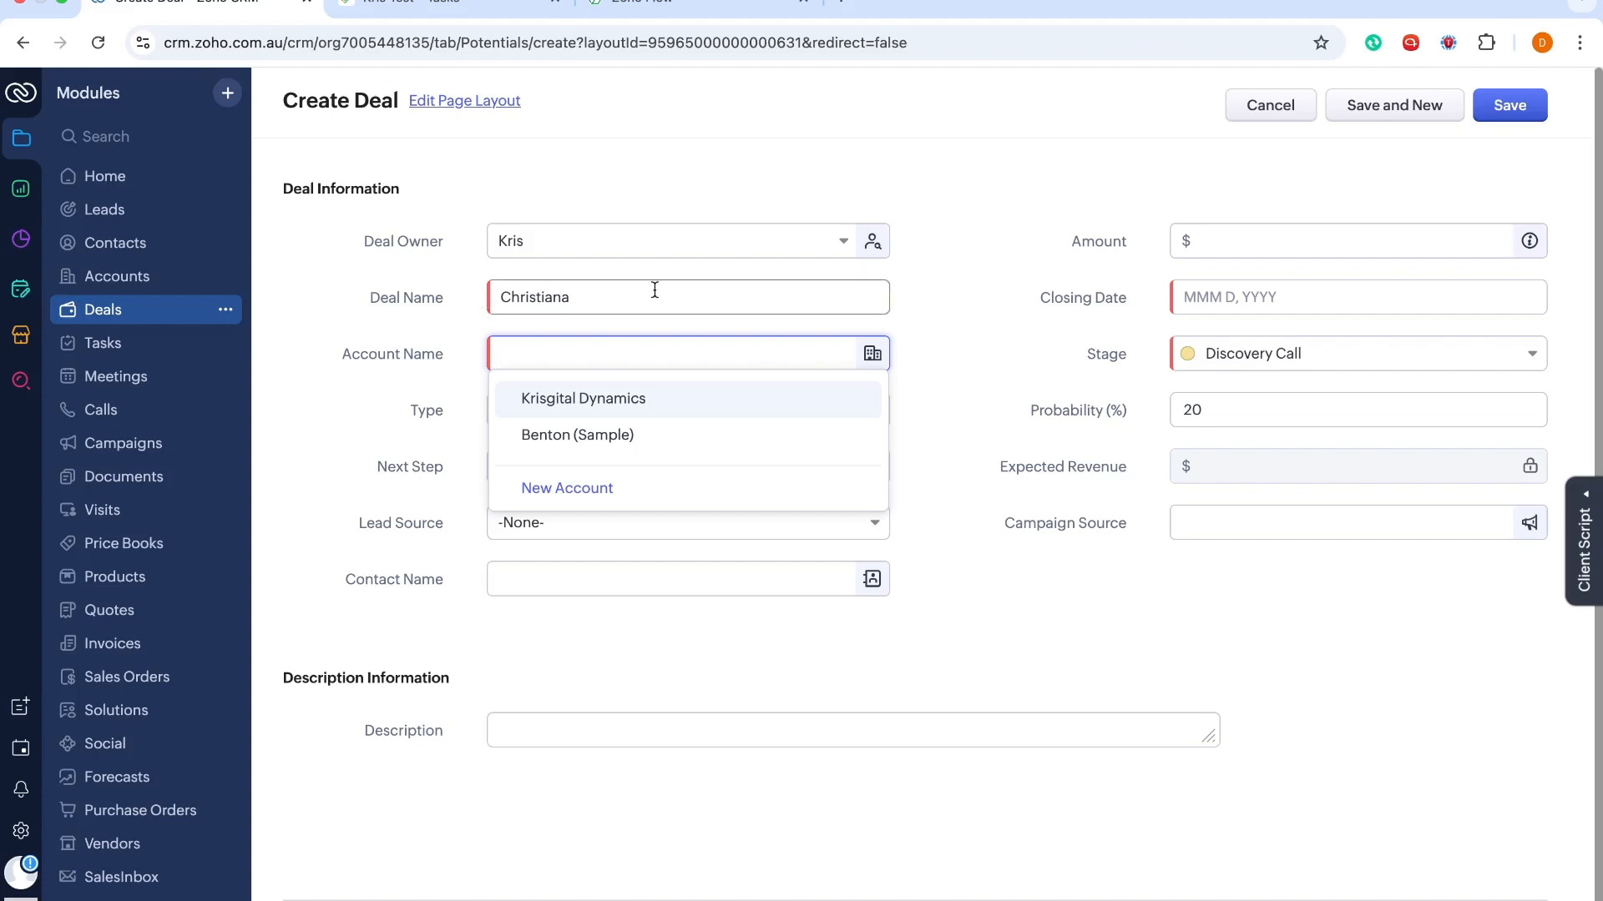
left_click(564, 410)
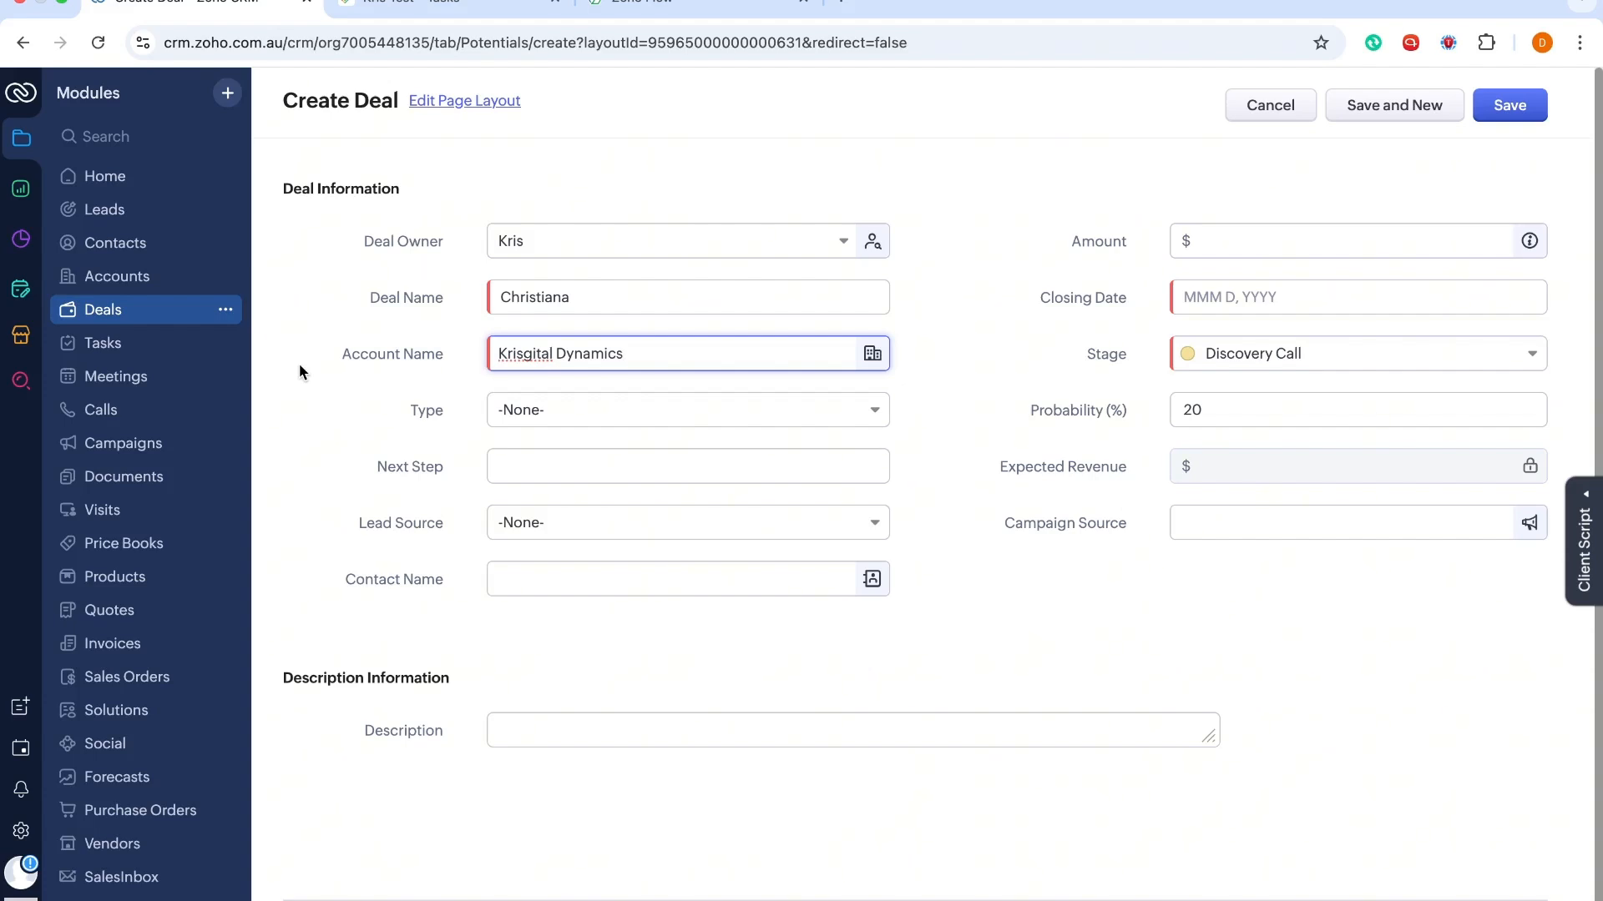
Set the closing date to Jun 30, 2025 and amount to 5000, then save the deal
left_click(1252, 303)
left_click(1201, 564)
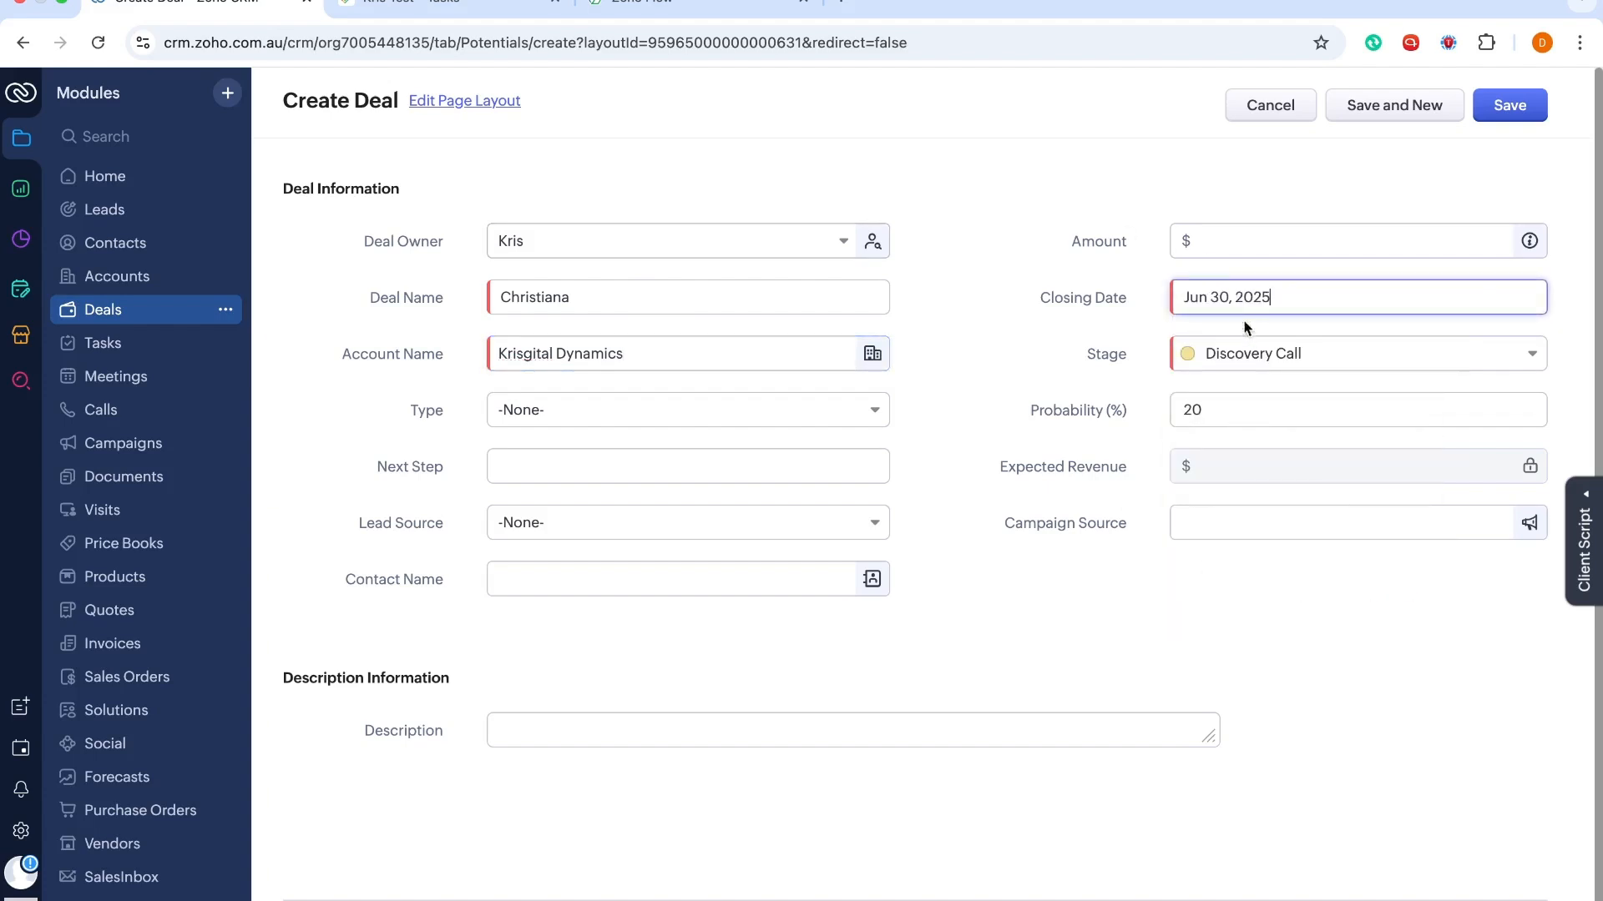
left_click(1213, 245)
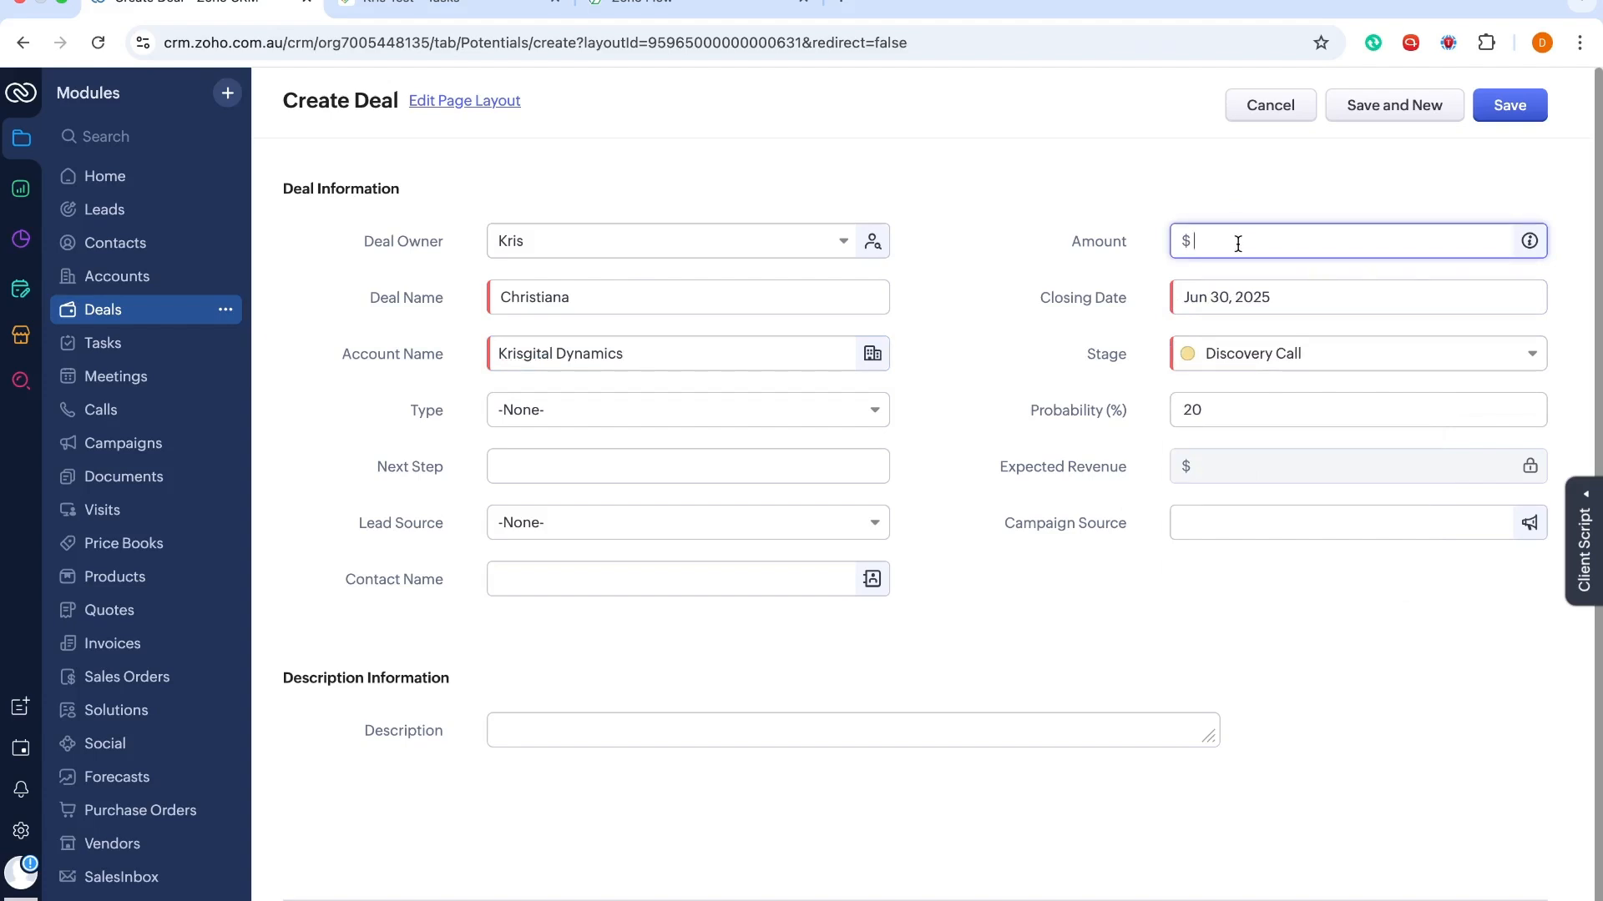
type("5000")
left_click(1532, 120)
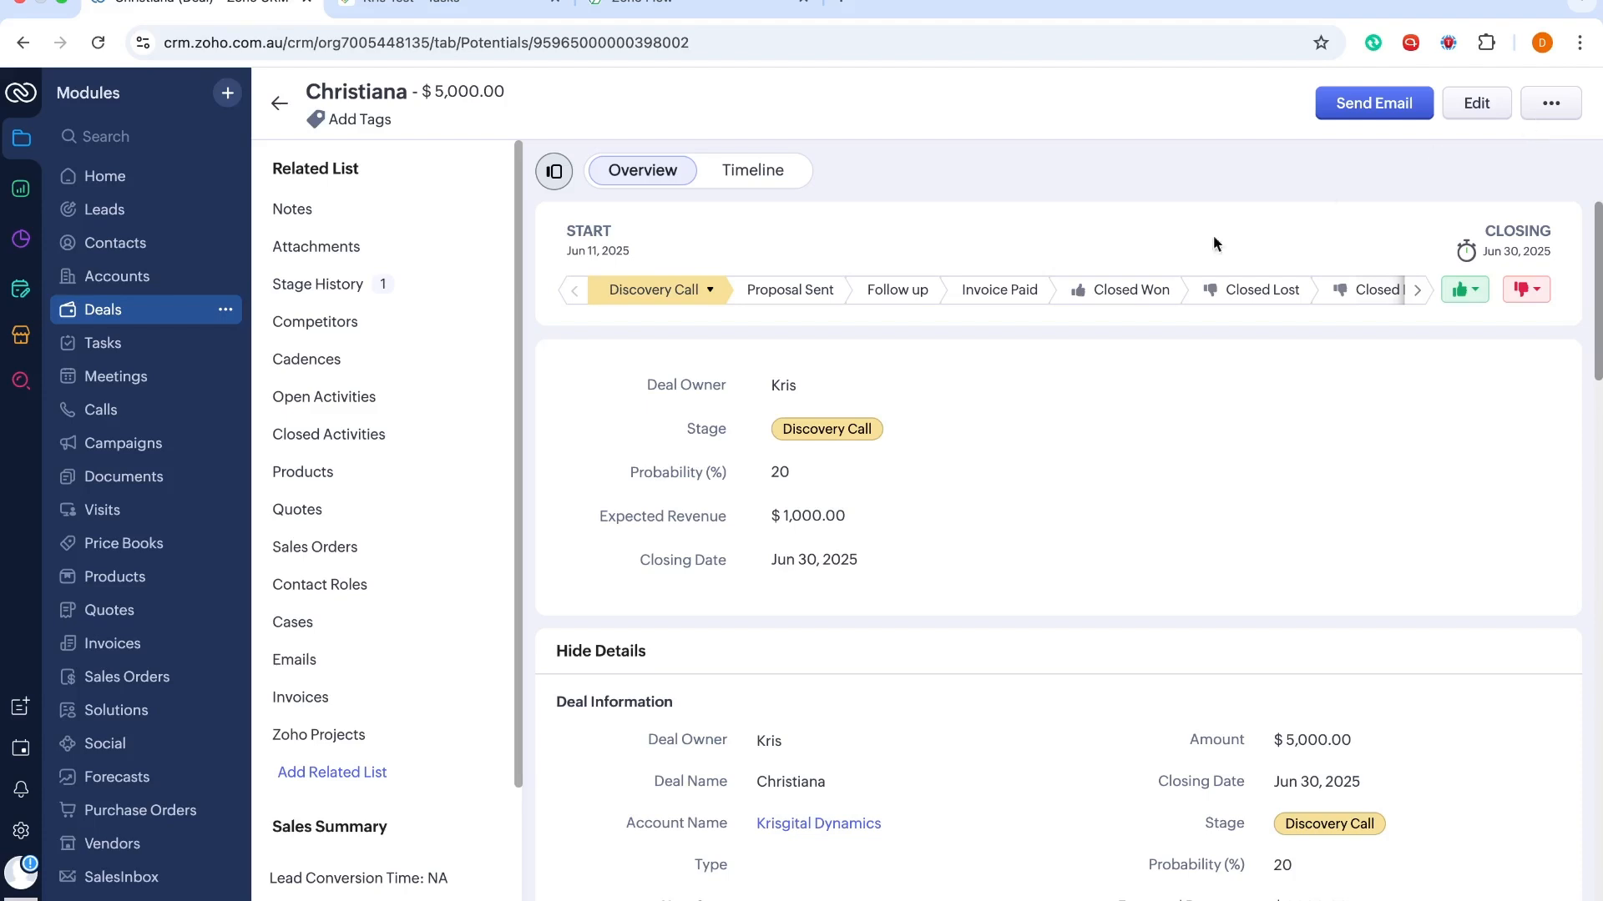
left_click(1417, 292)
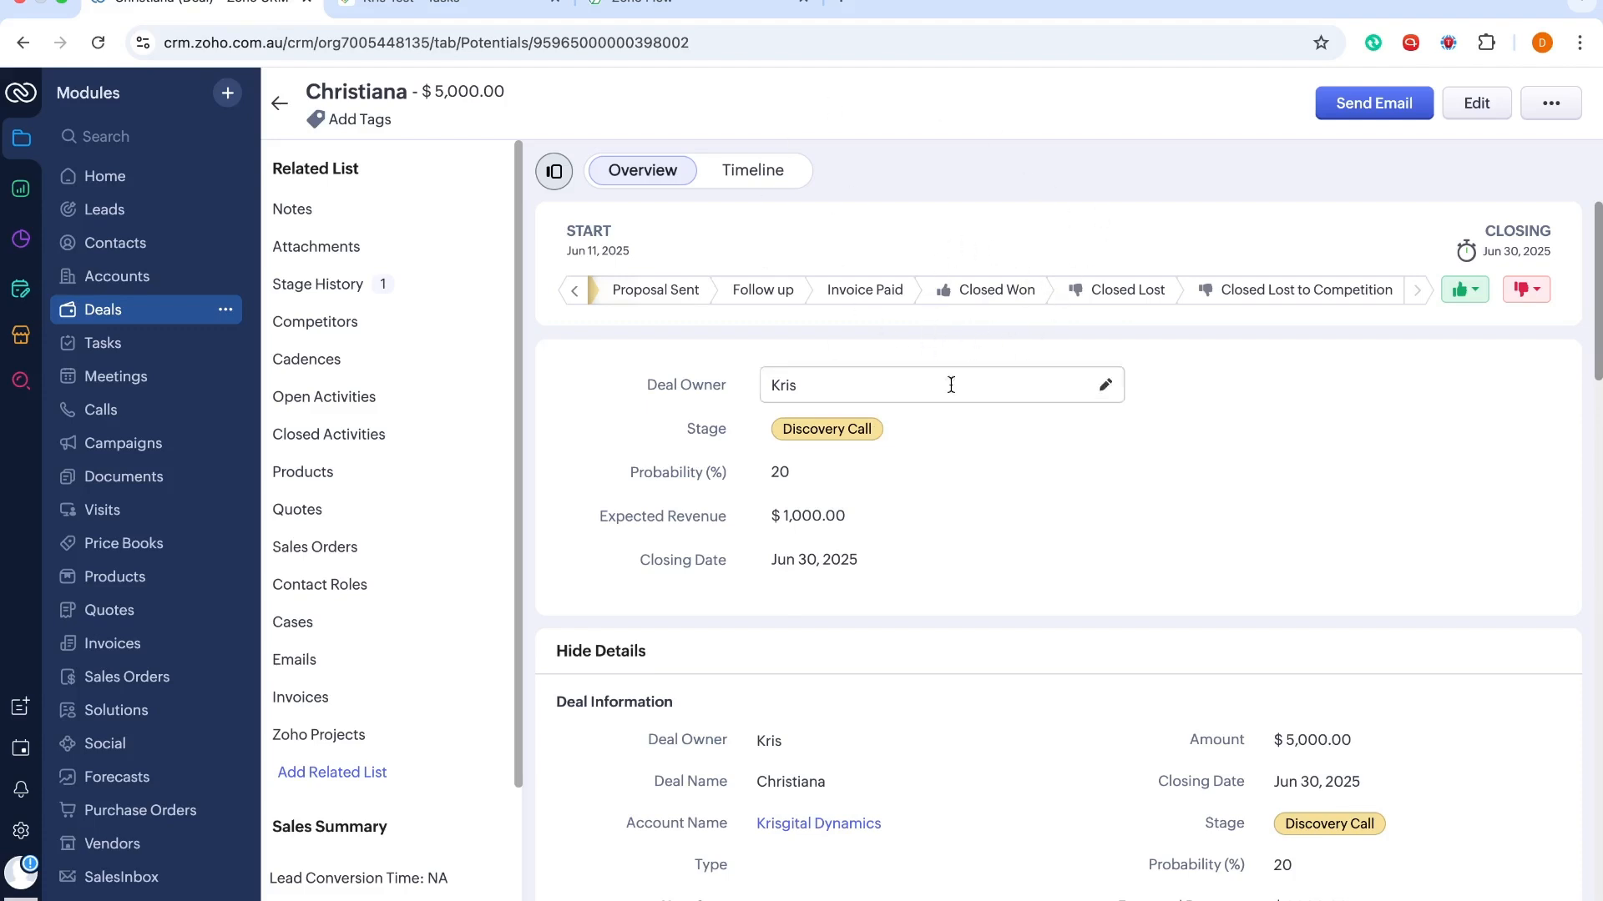
left_click(400, 9)
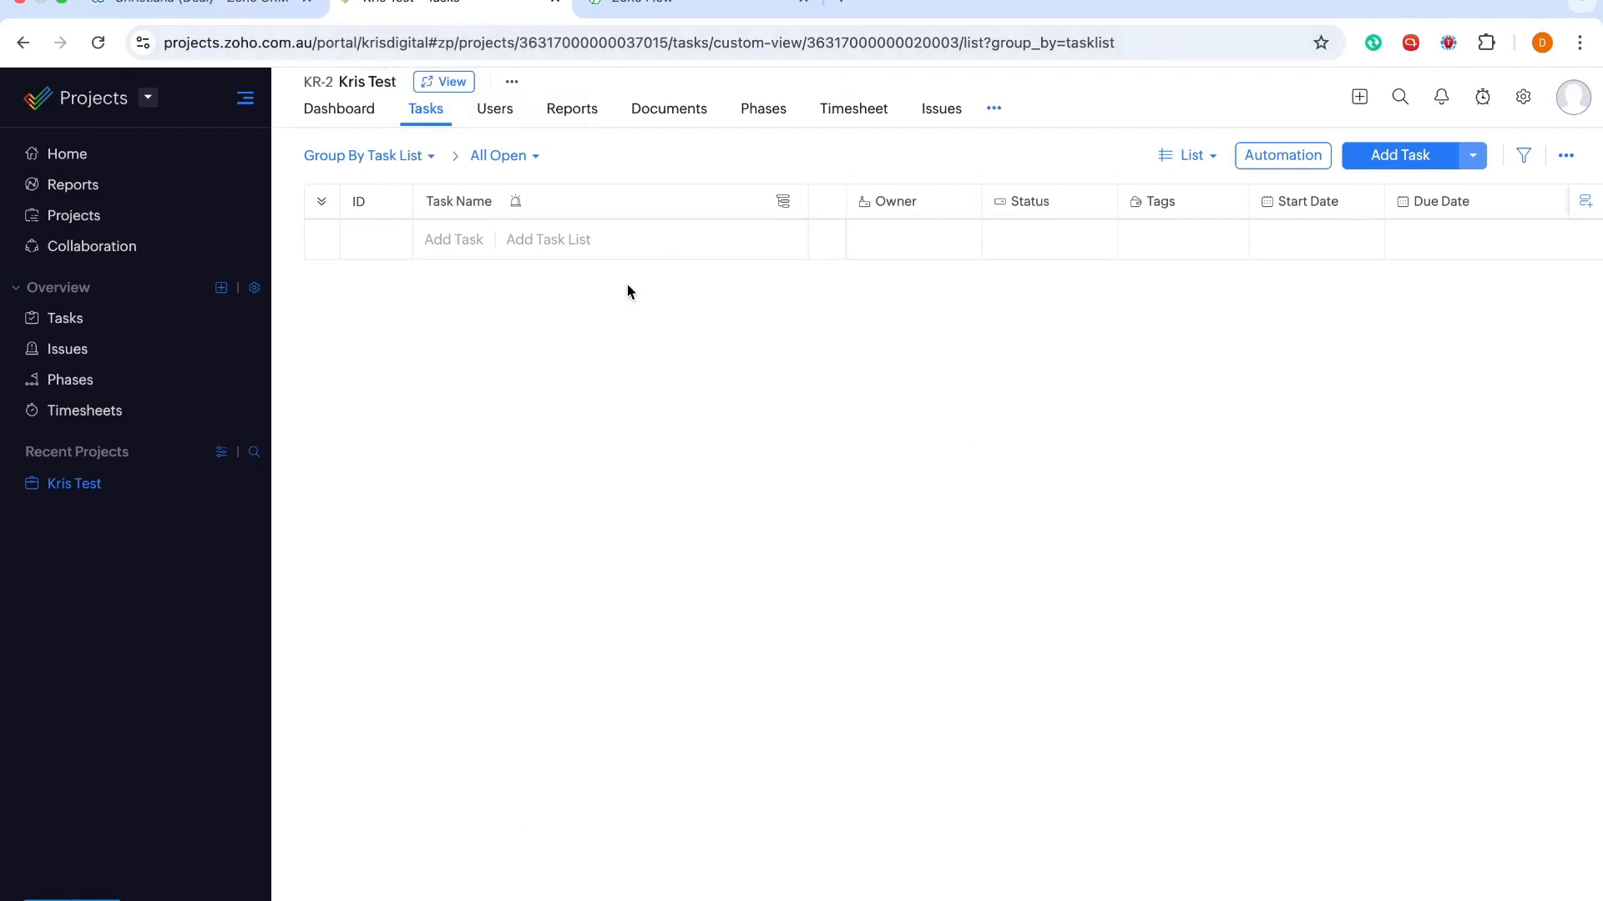
left_click(82, 223)
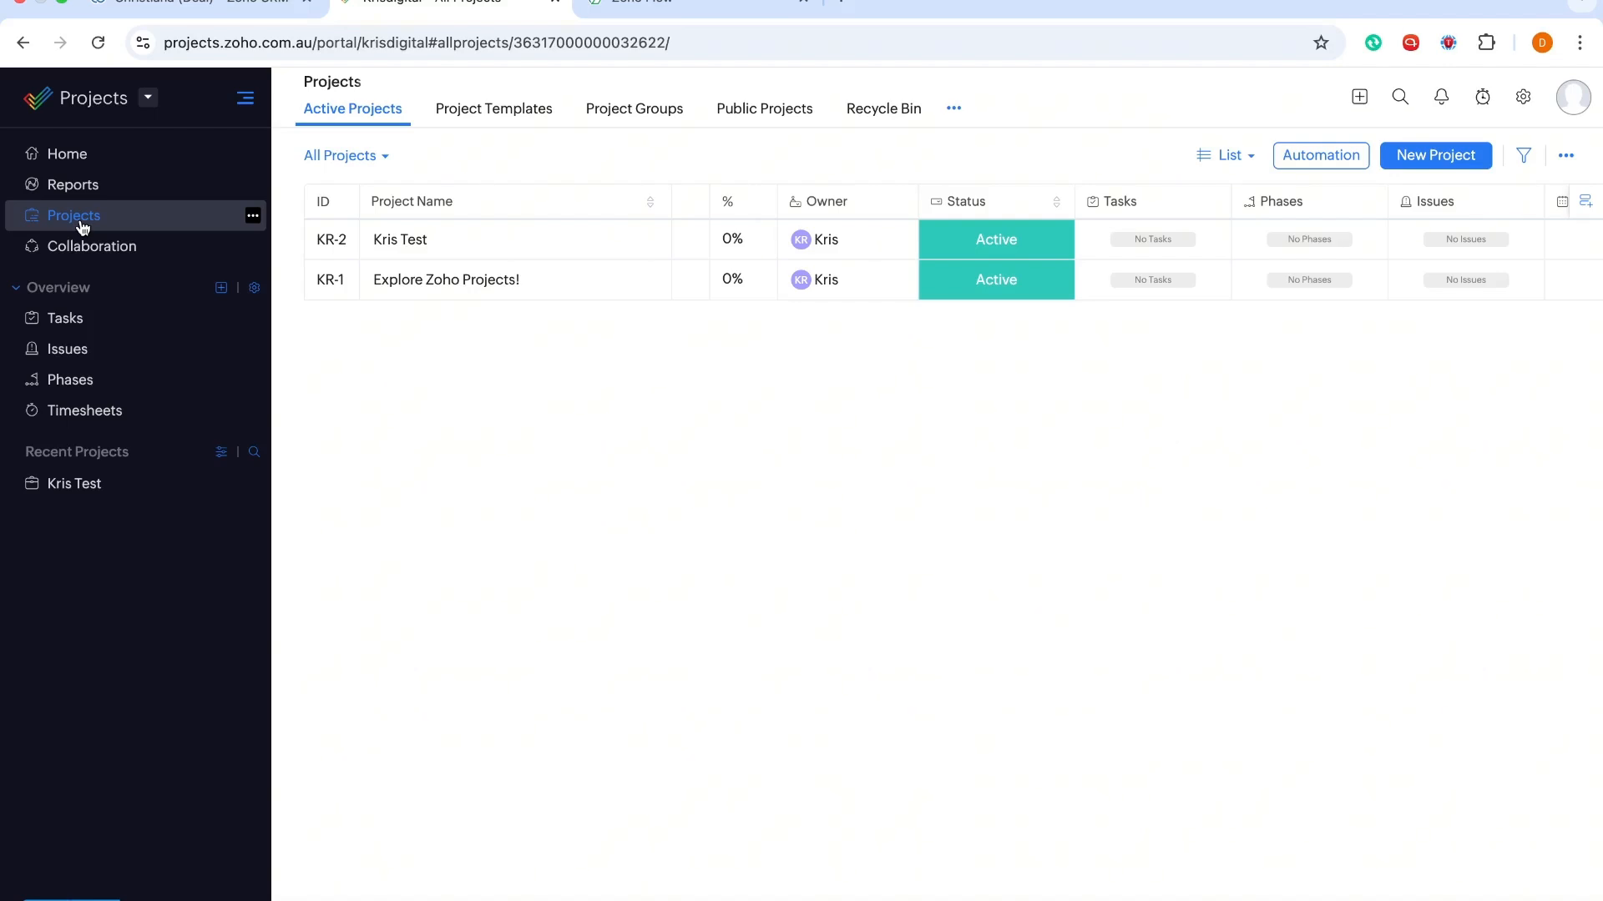
left_click(194, 33)
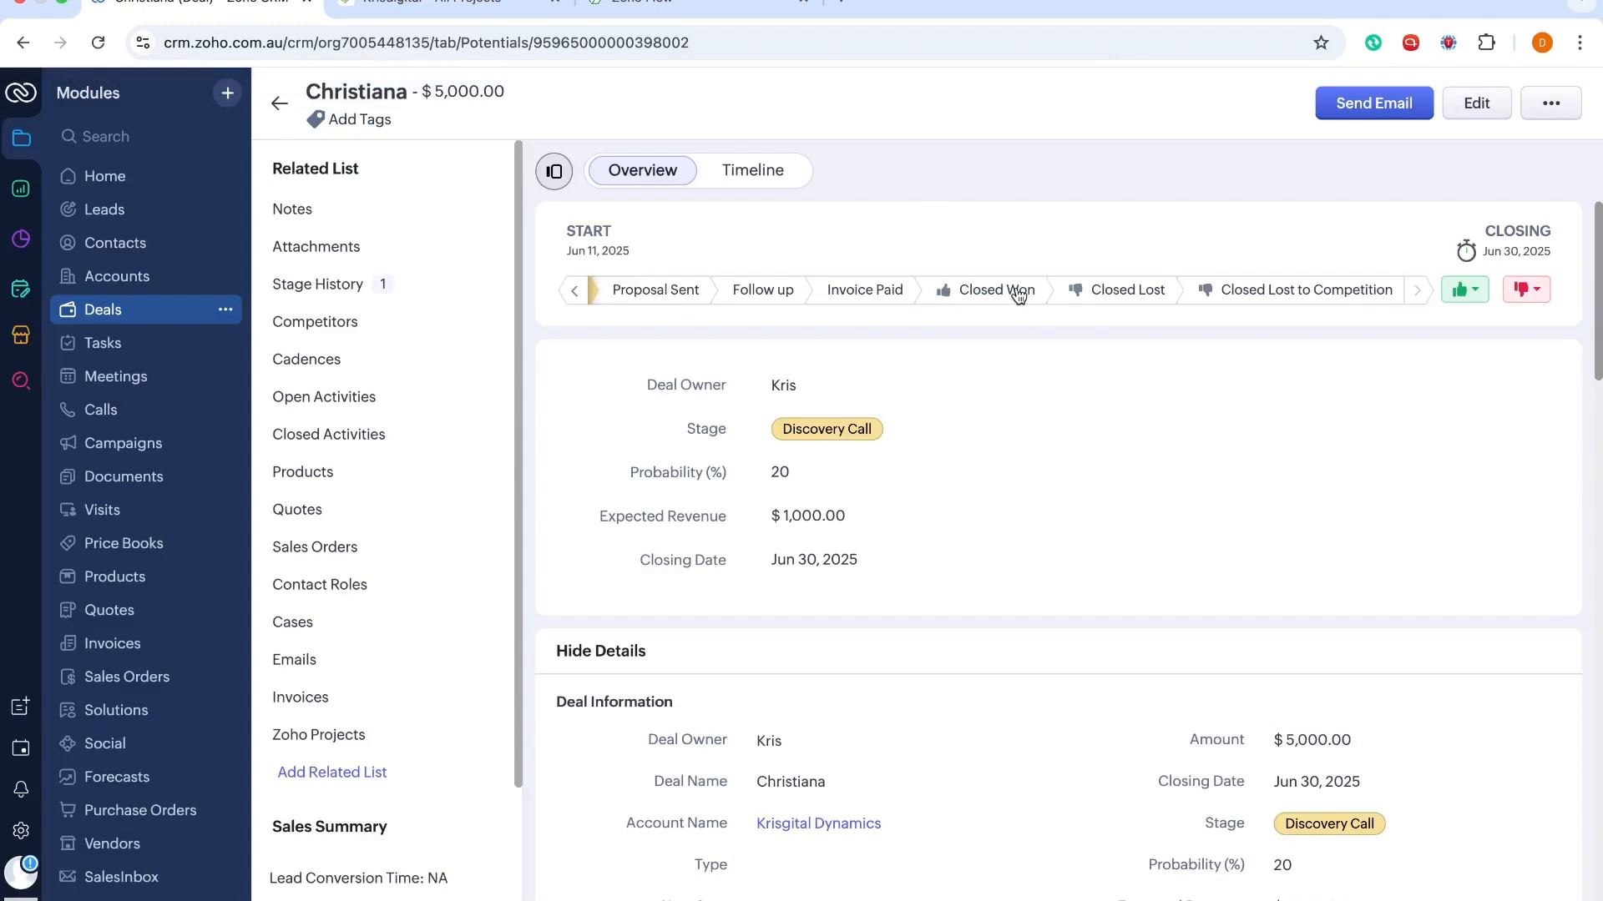
left_click(451, 7)
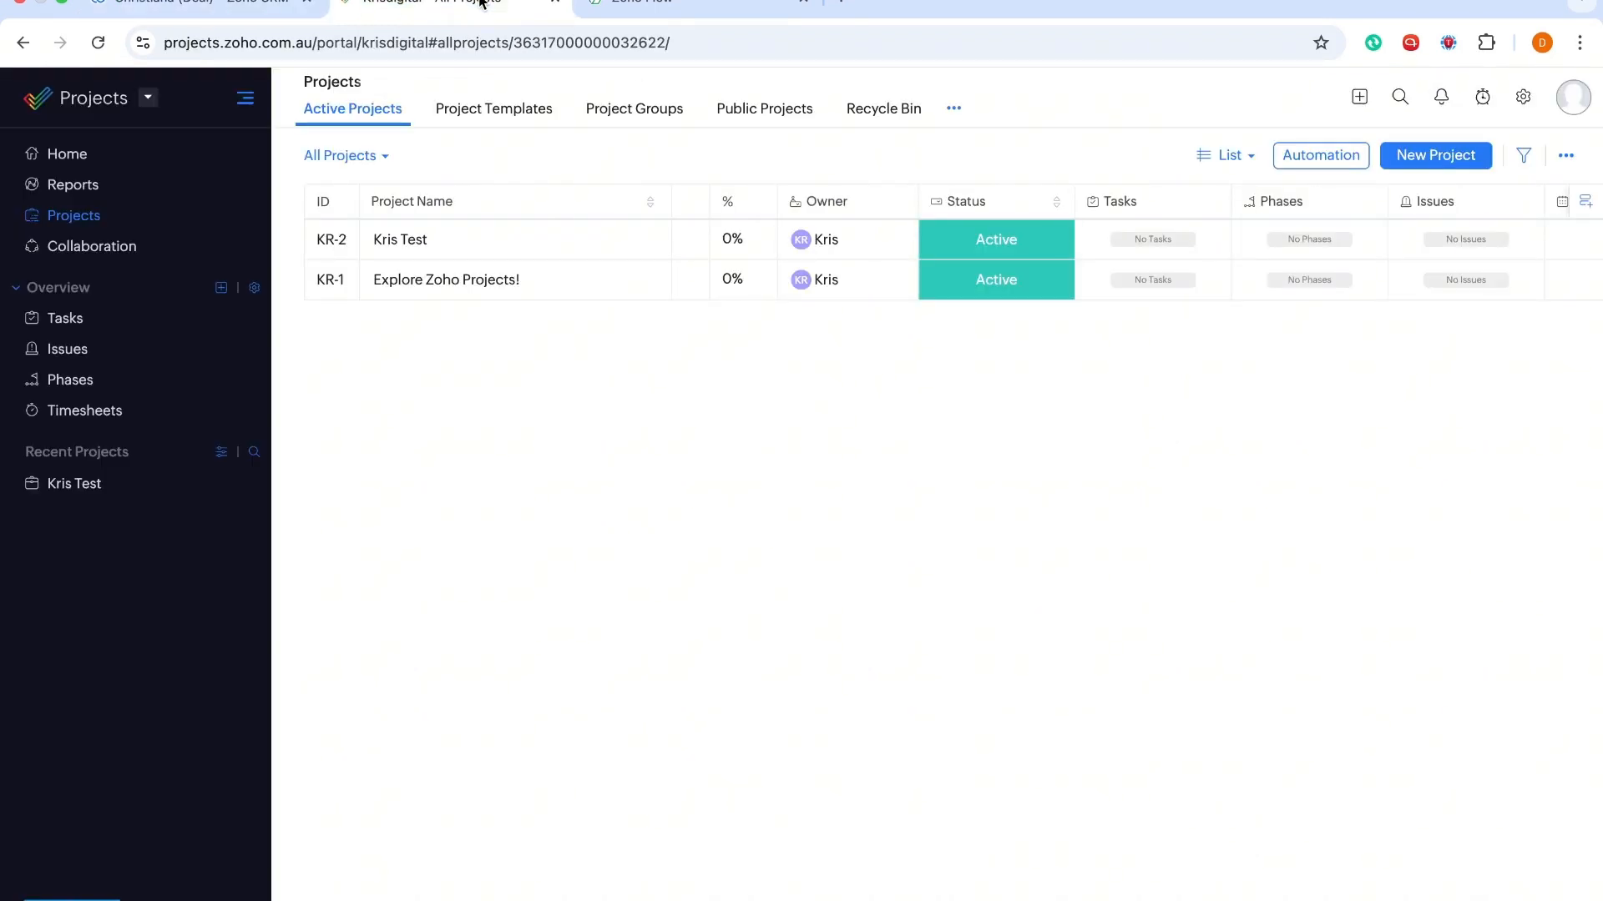
left_click(161, 12)
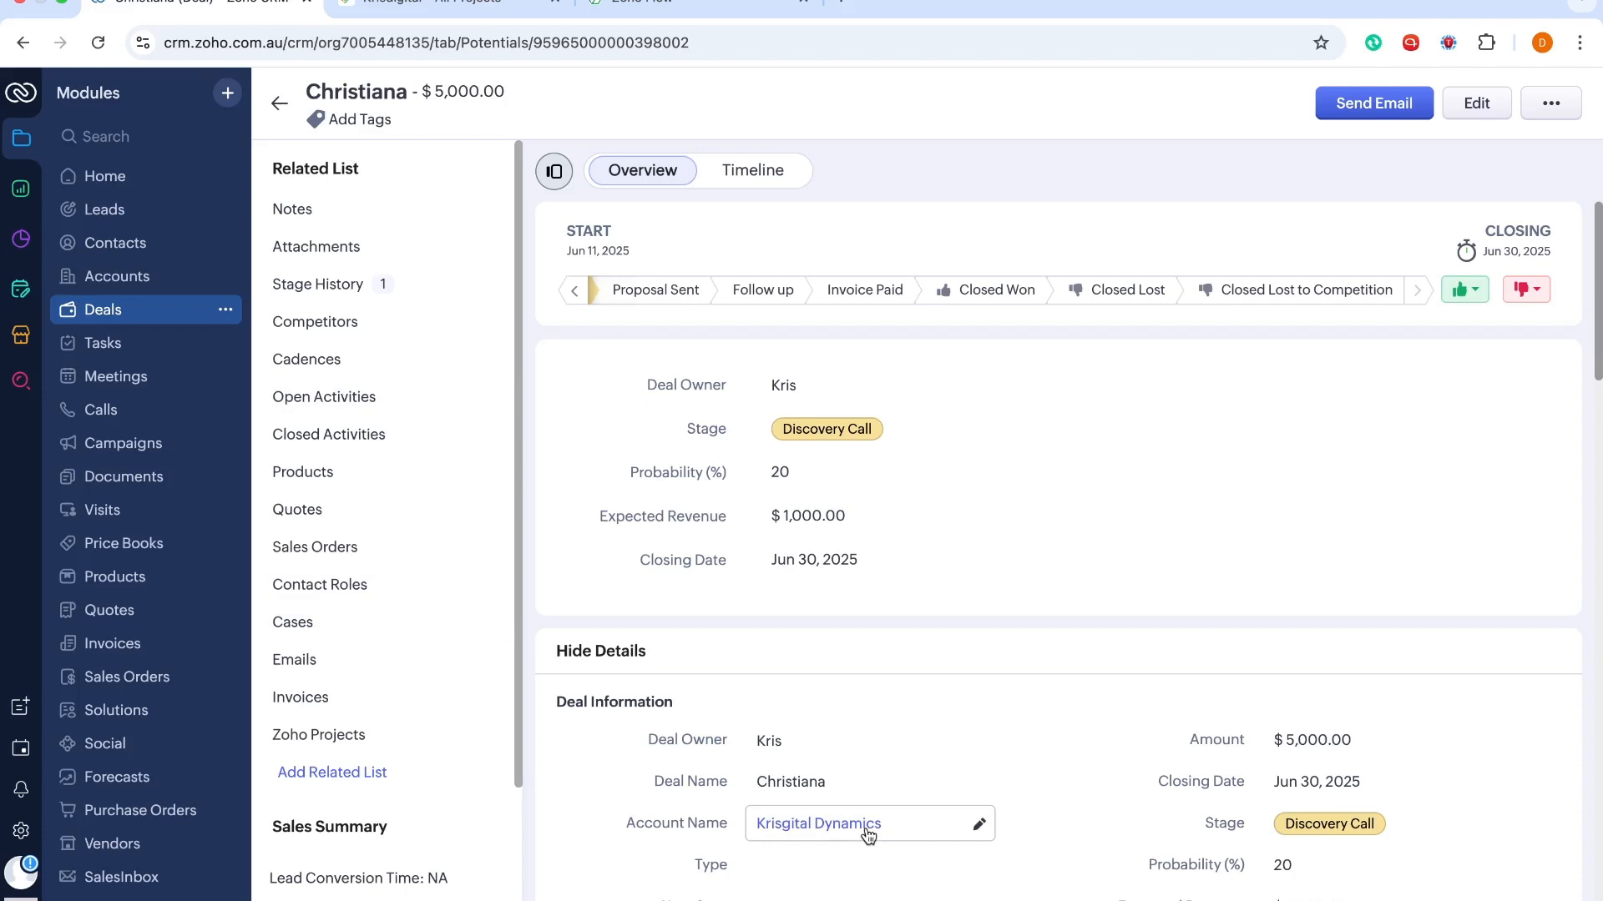
mouse_move(868, 835)
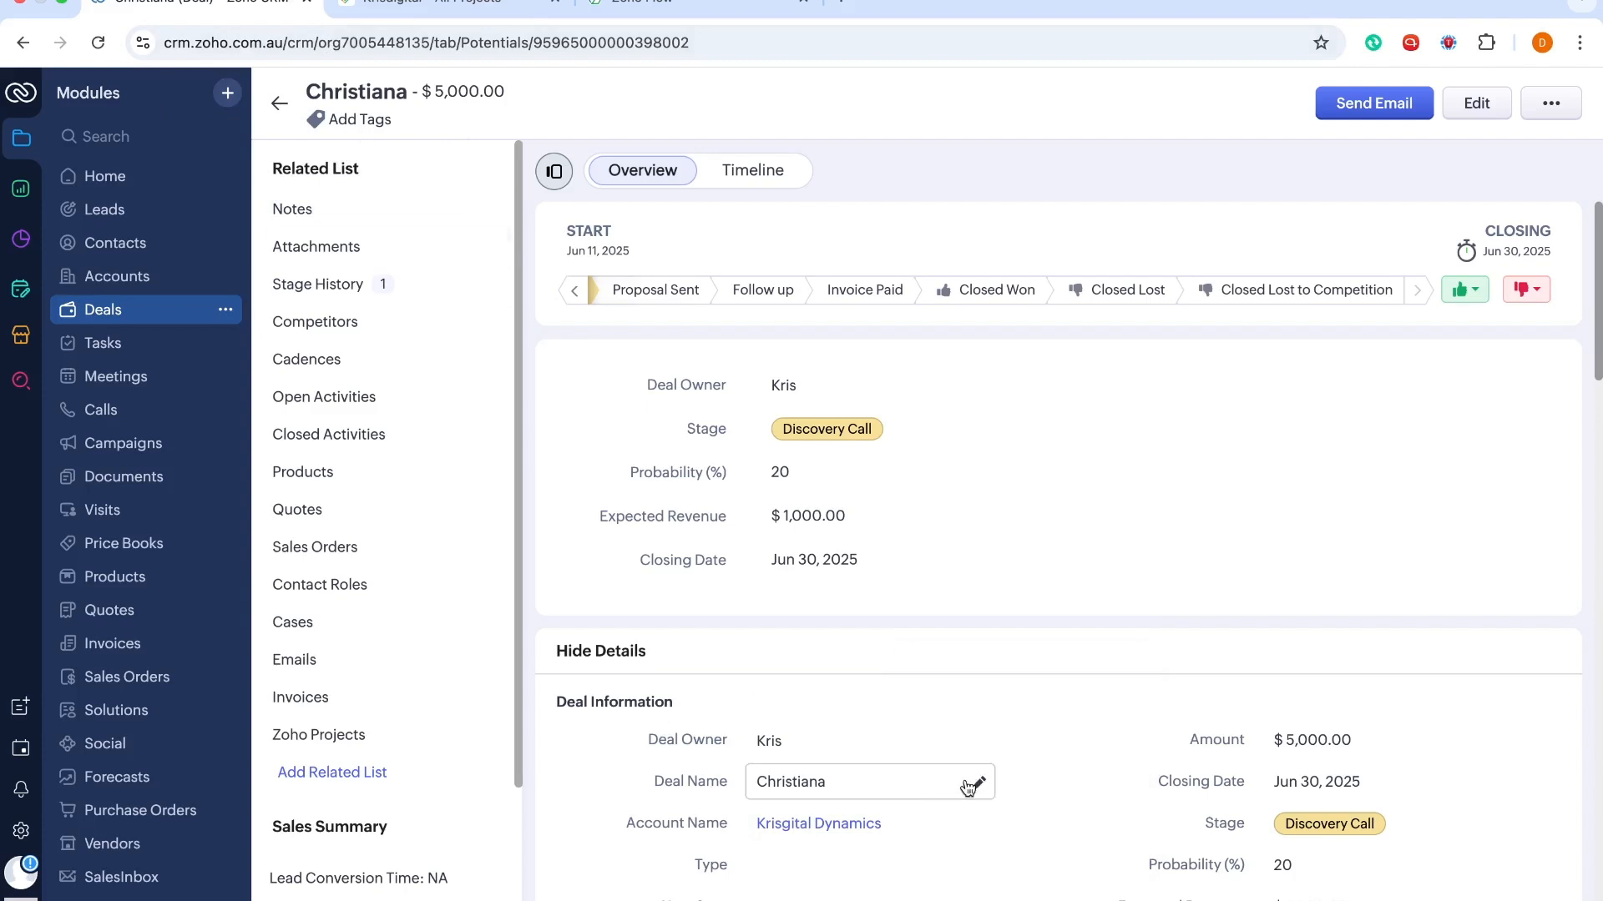
scroll(965, 780, "down", 2)
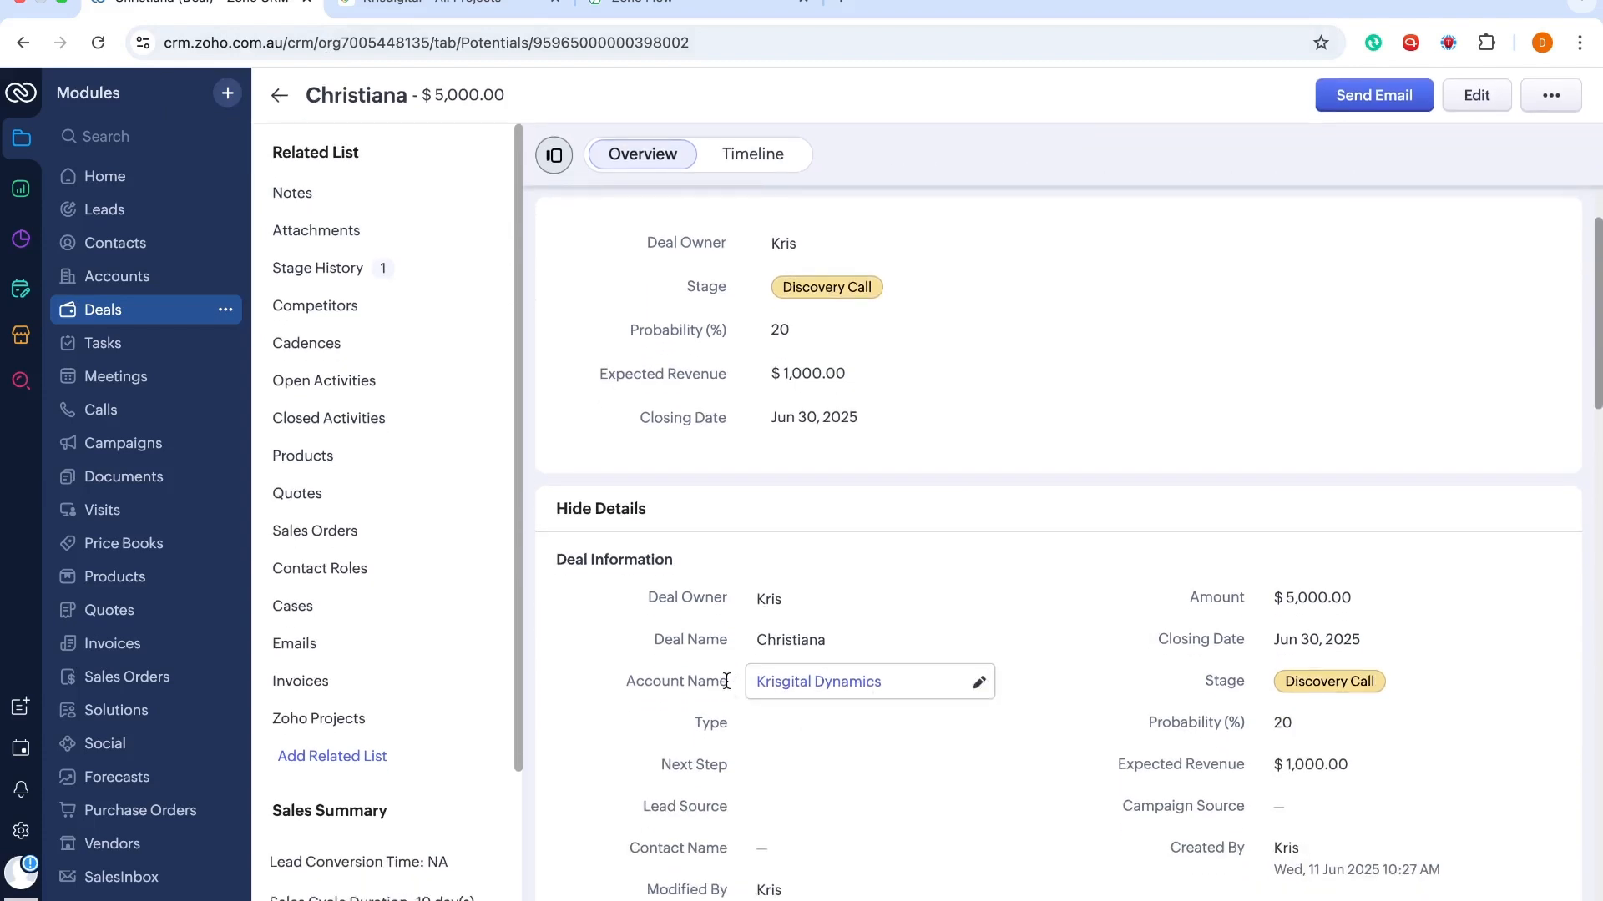
mouse_move(805, 685)
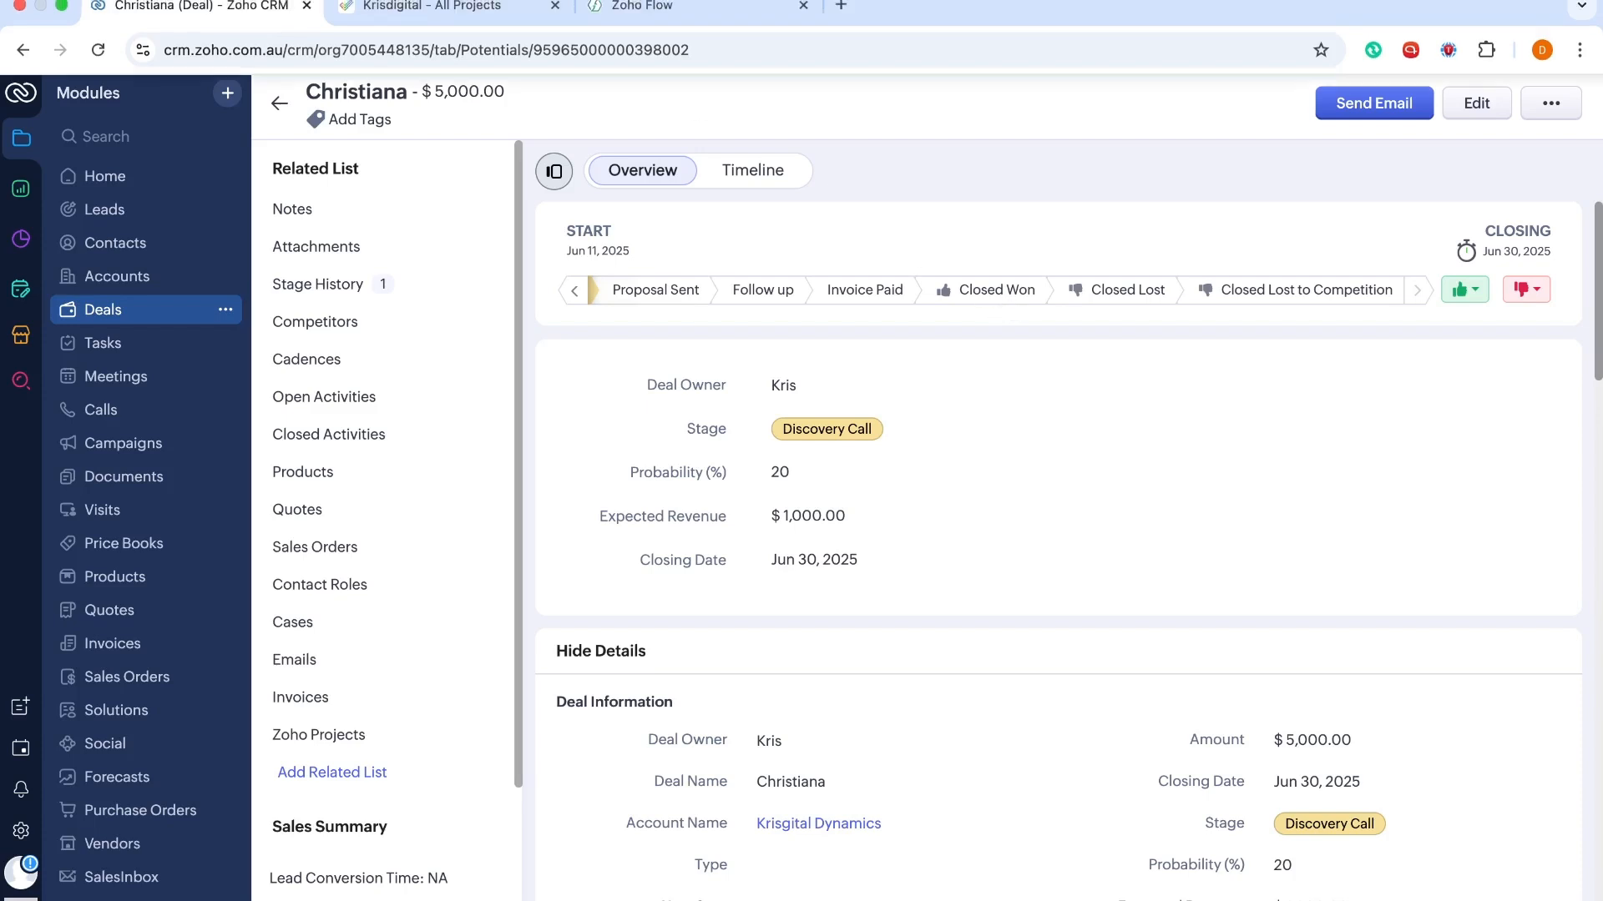
Confirm Zoho Projects lists only Kris Test and Explore Zoho Projects!, then go to Zoho Flow's empty My Flows page
left_click(412, 22)
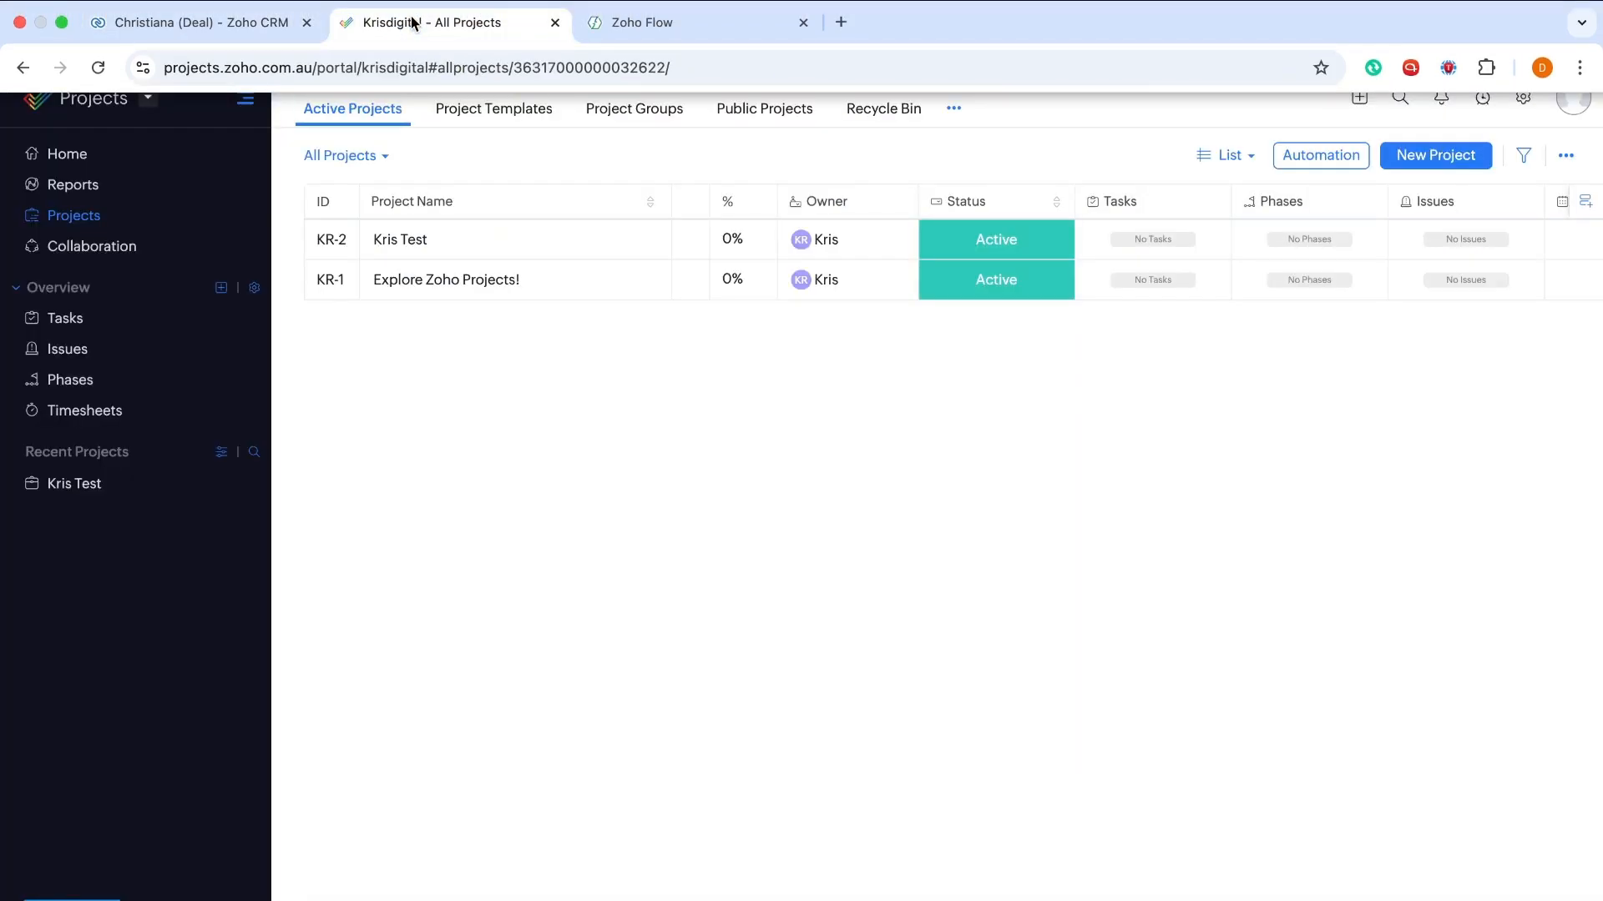
left_click(248, 22)
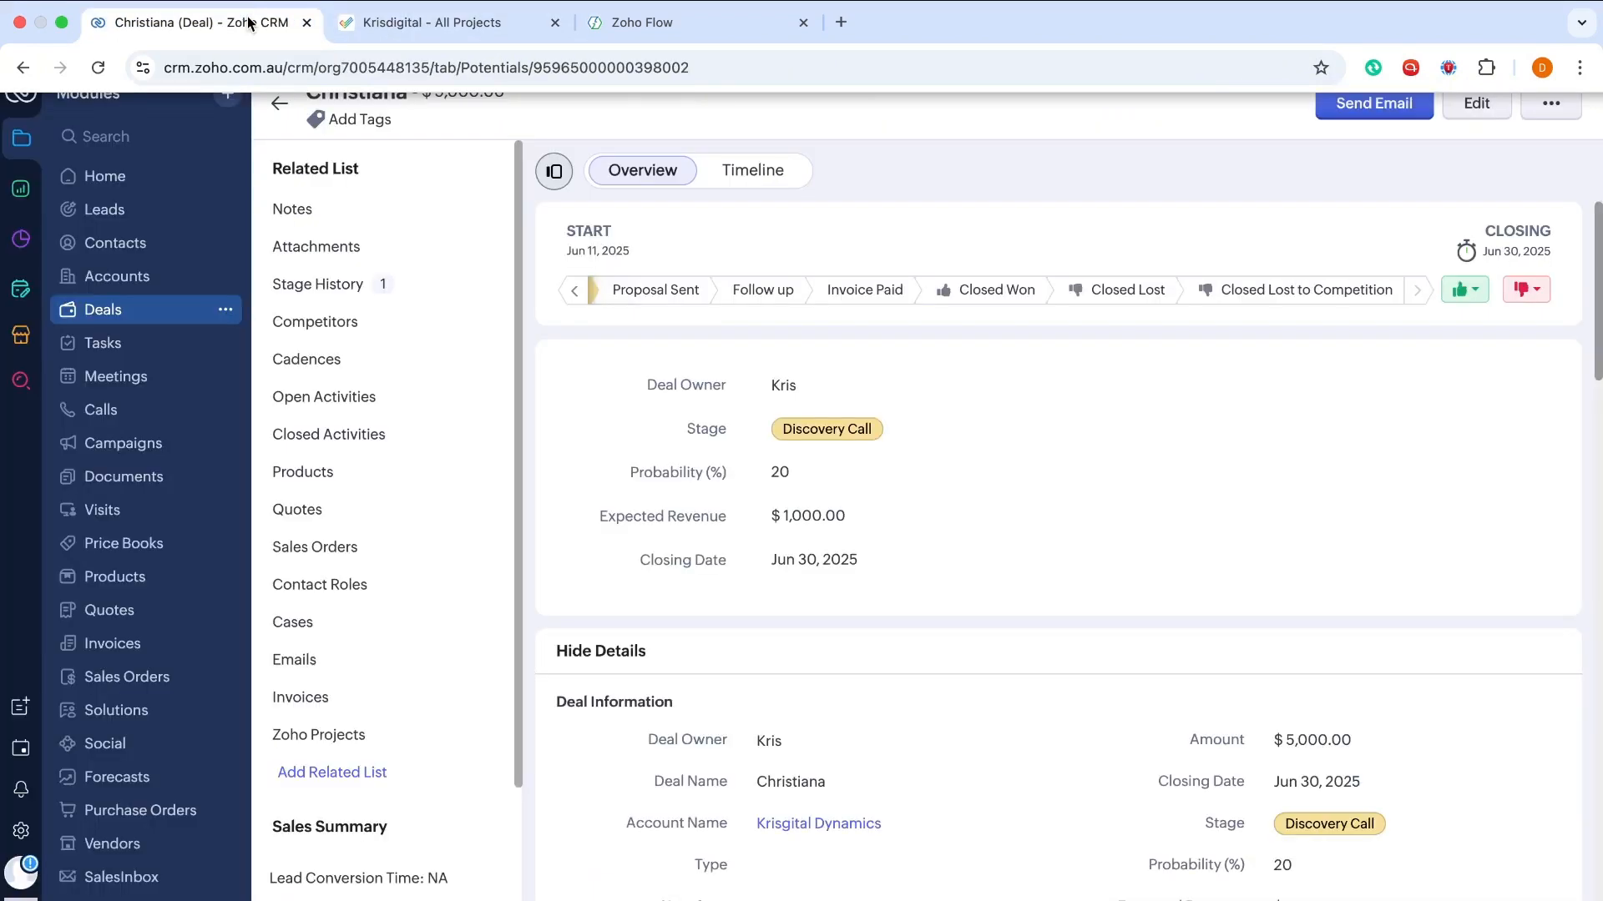
left_click(423, 31)
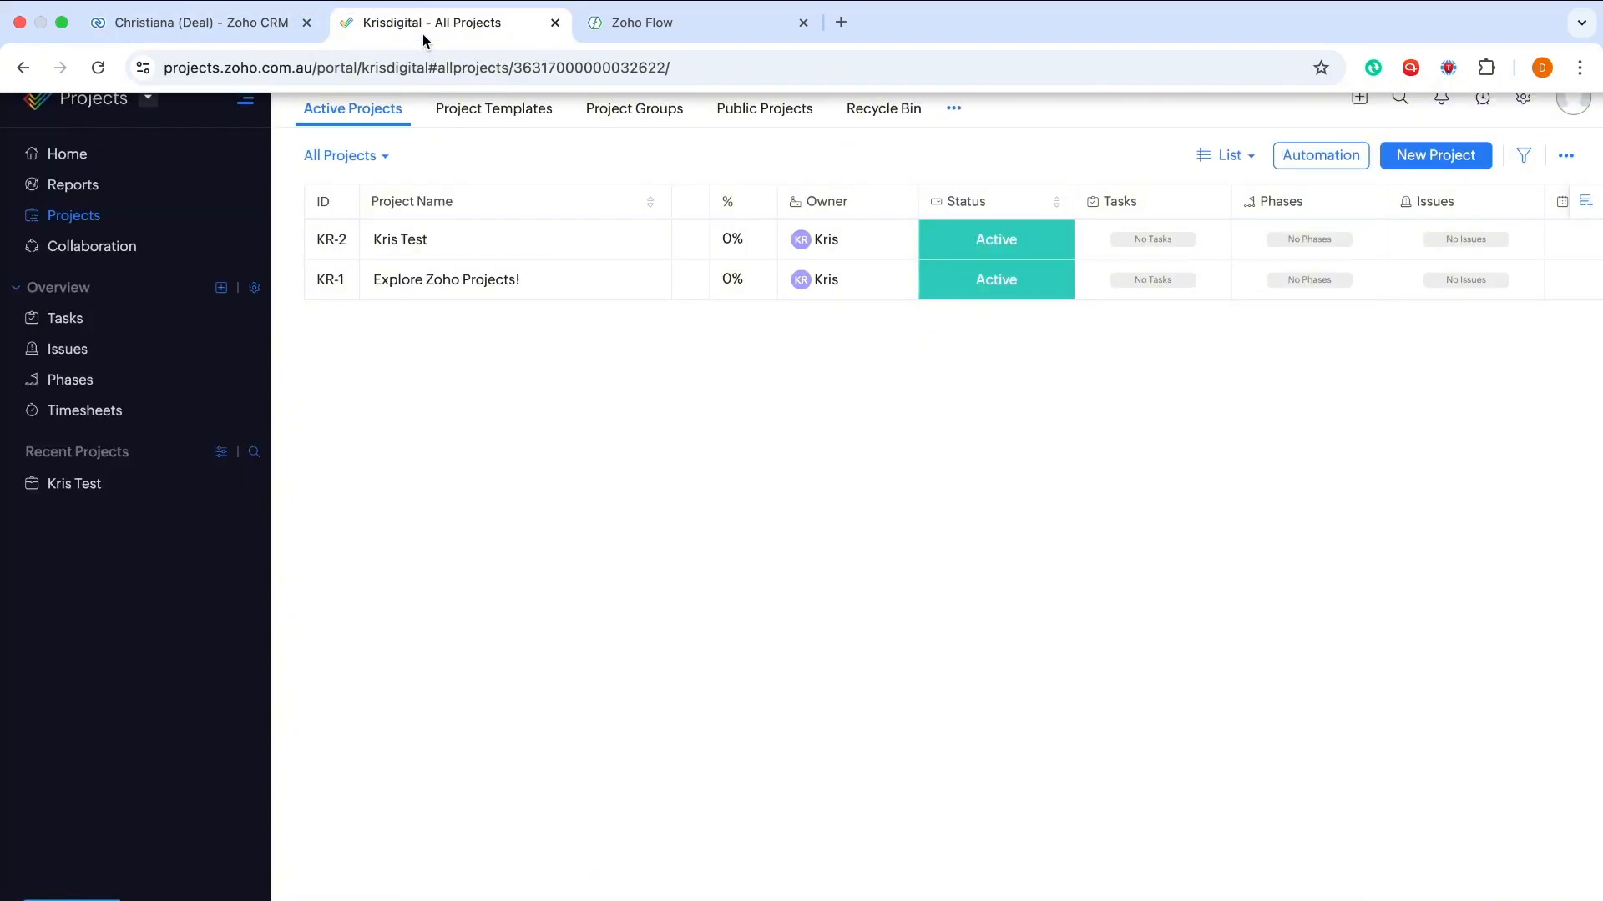
left_click(617, 31)
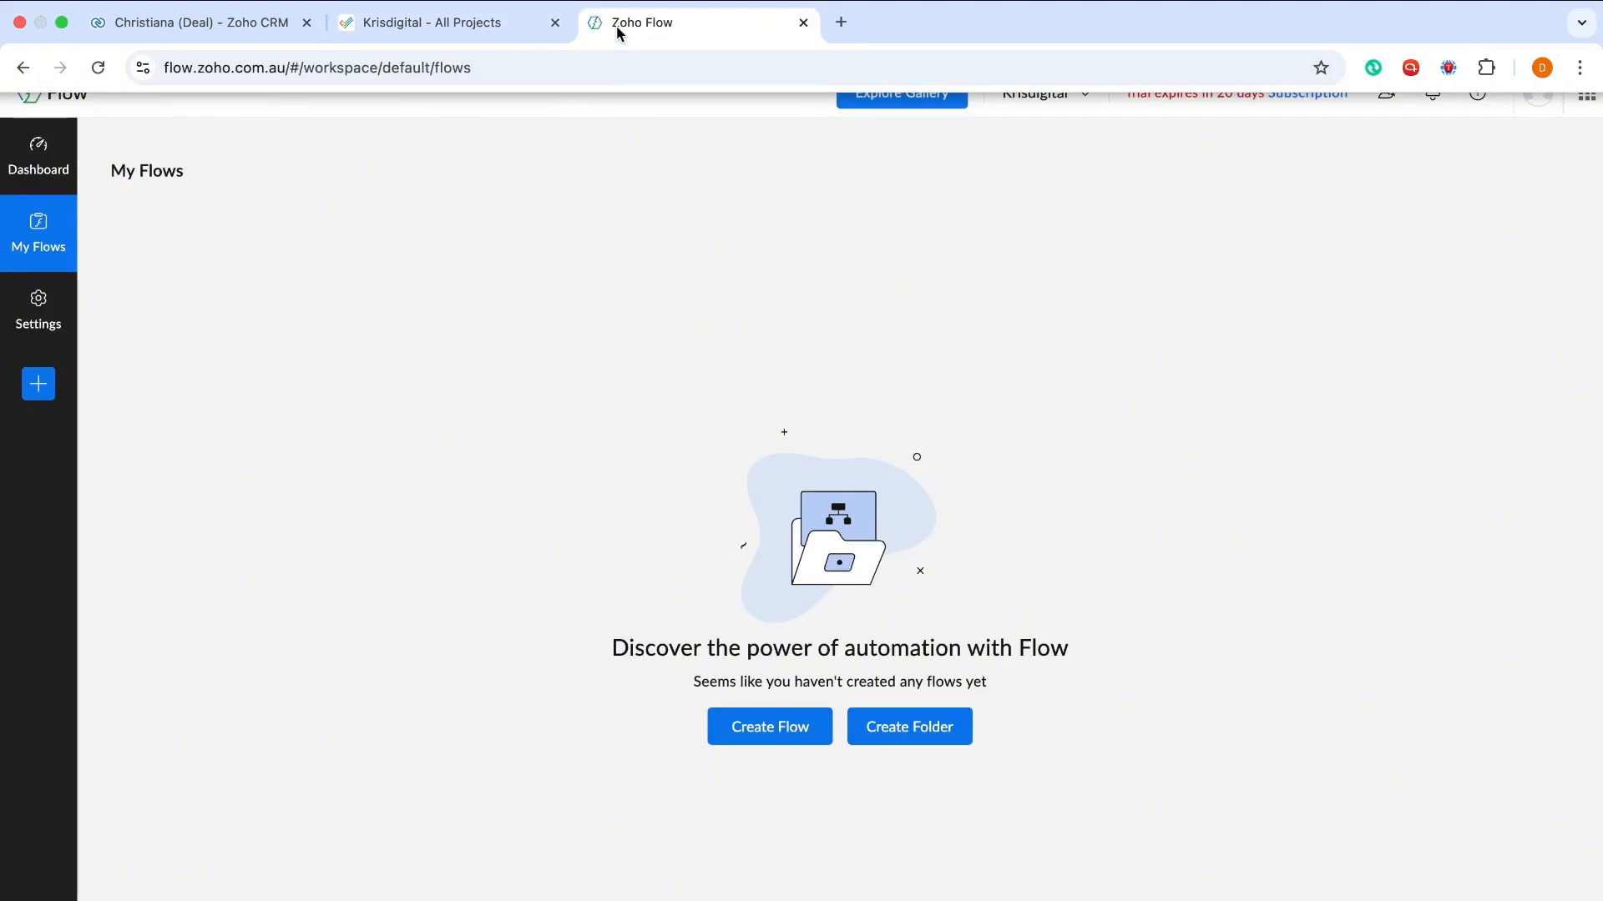
left_click(254, 23)
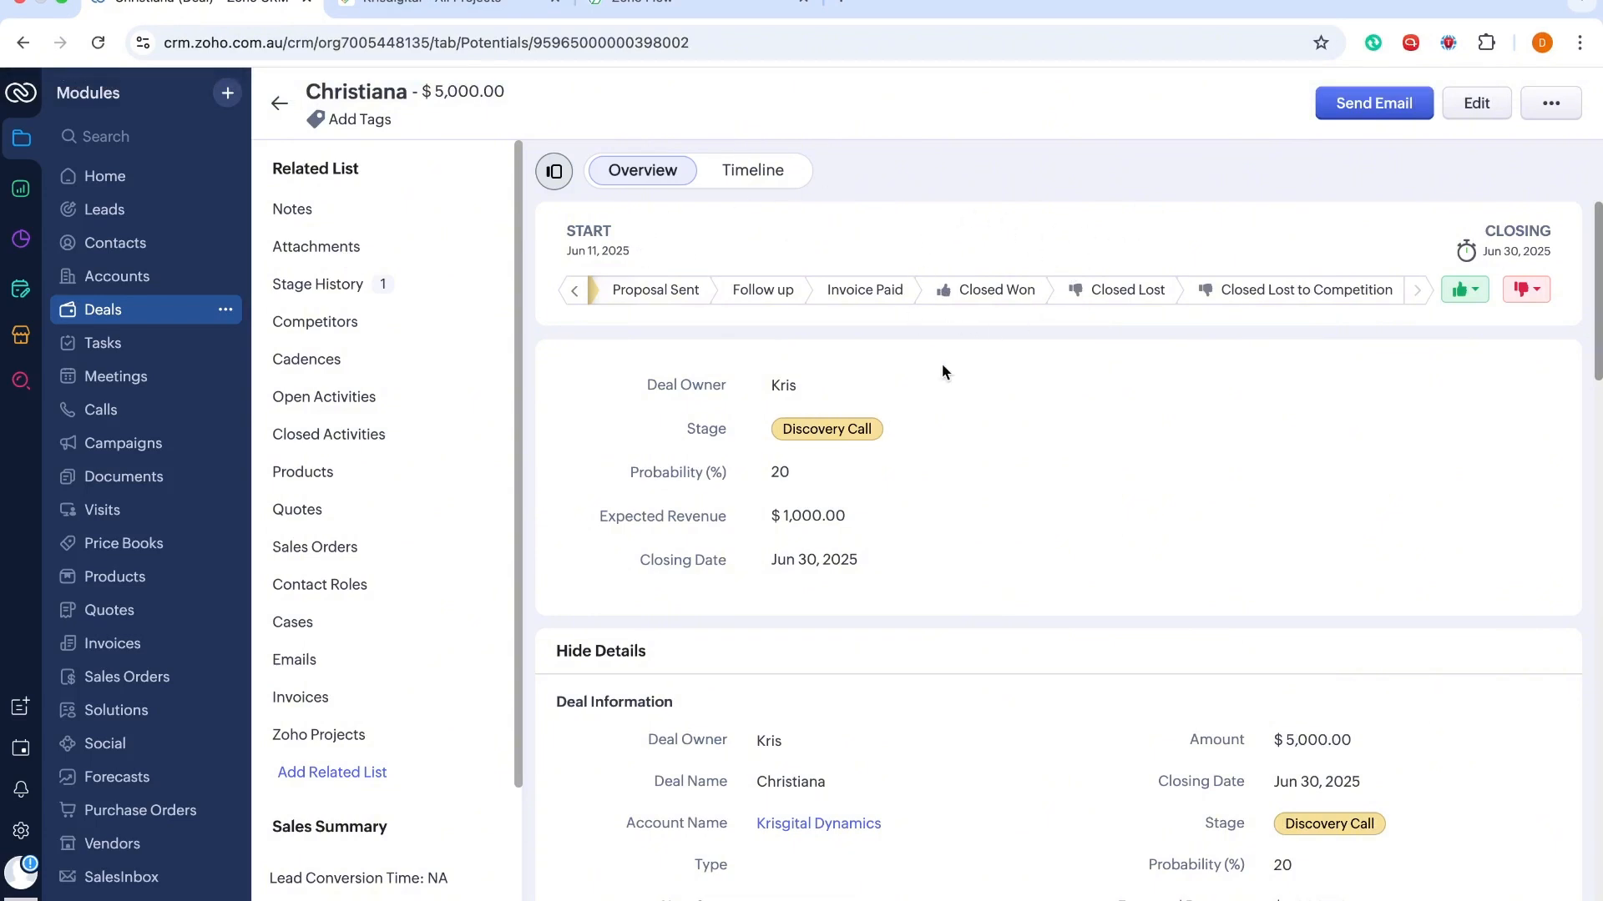
left_click(658, 9)
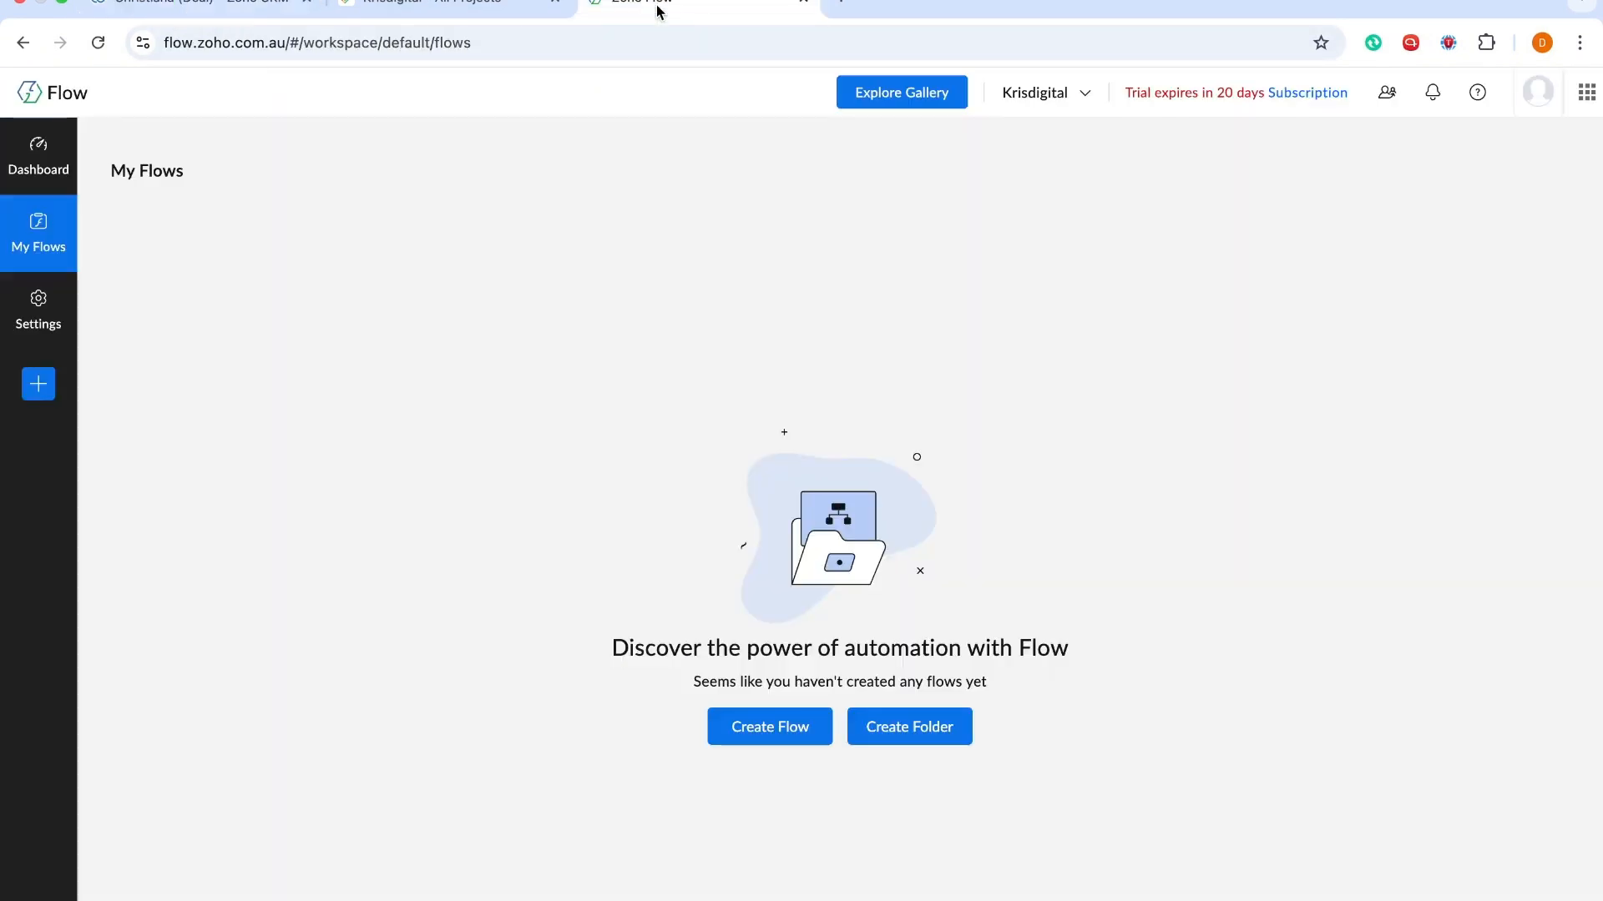
left_click(229, 10)
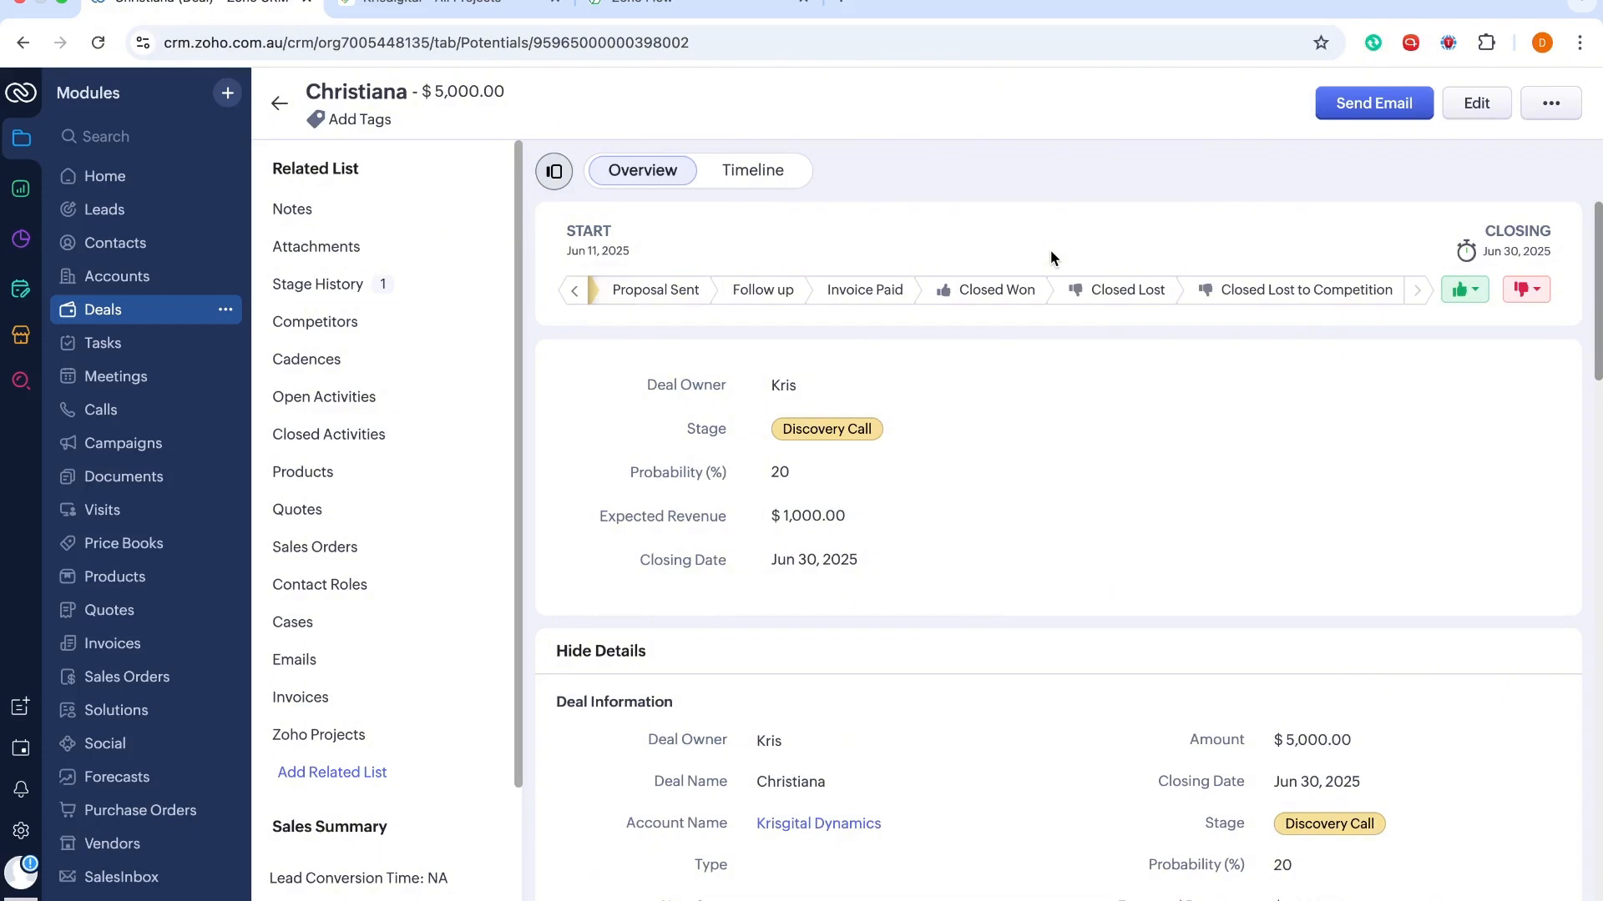
left_click(468, 8)
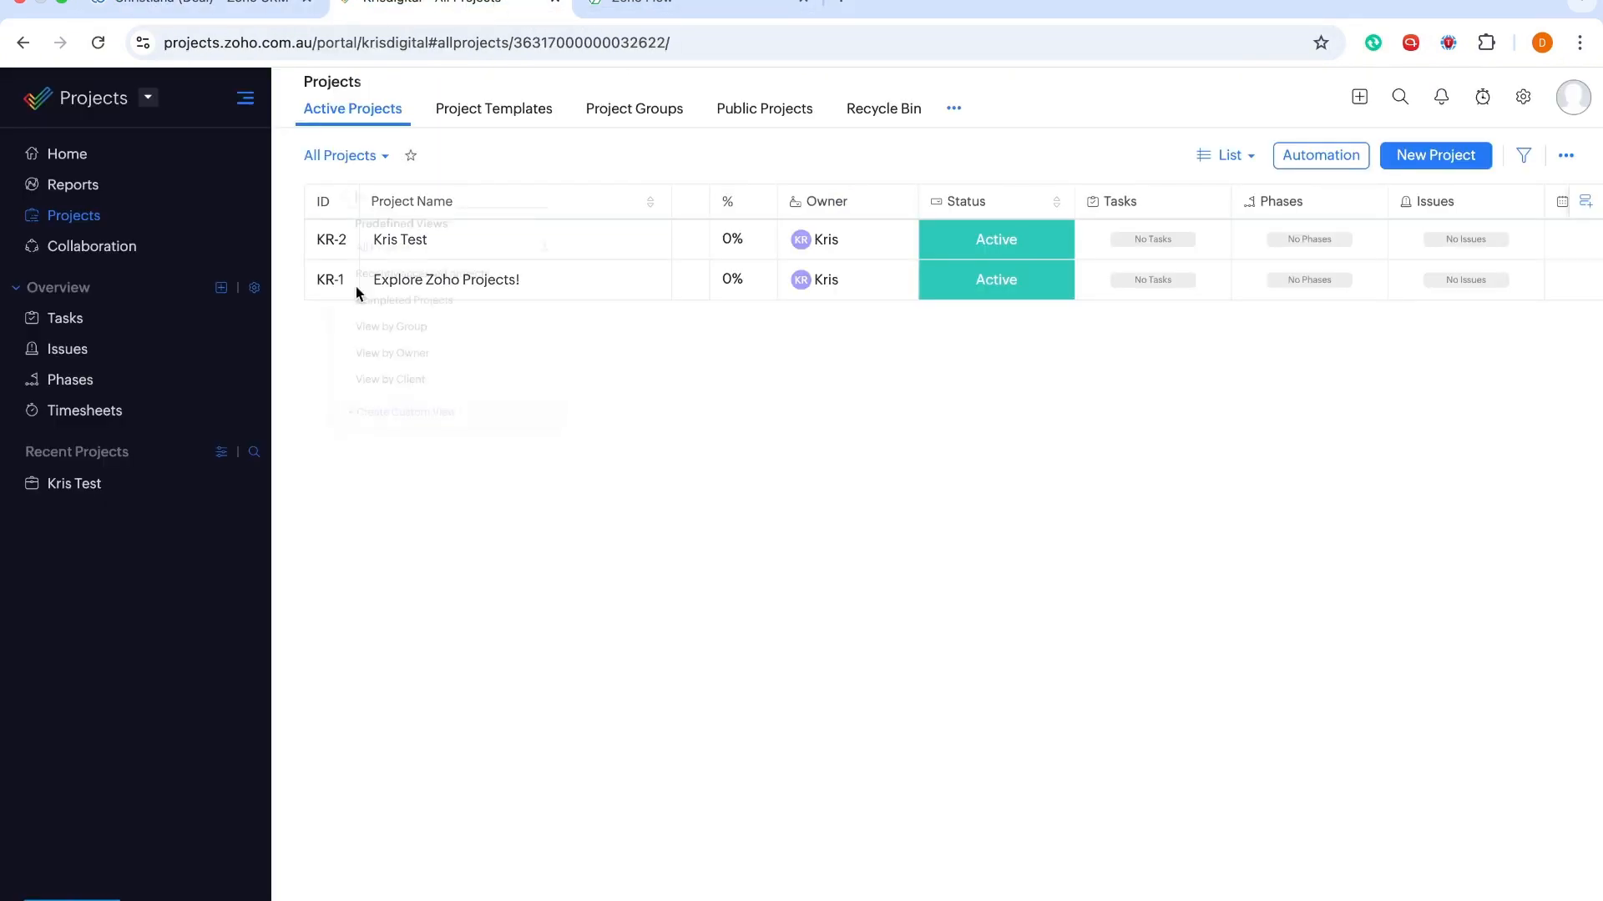
left_click(151, 10)
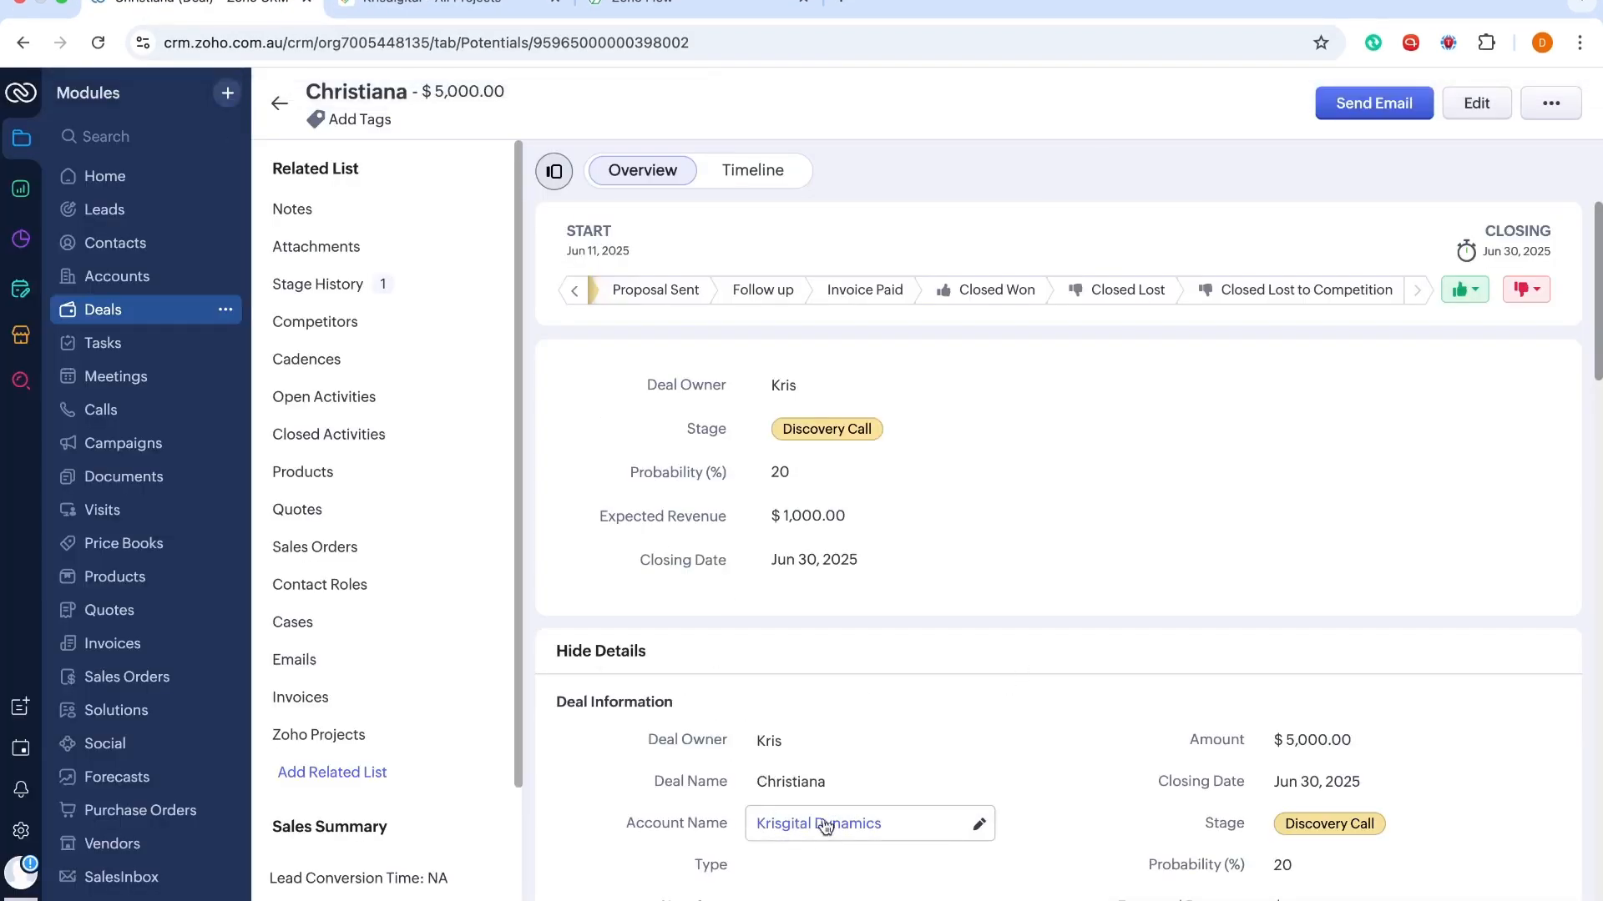
mouse_move(829, 833)
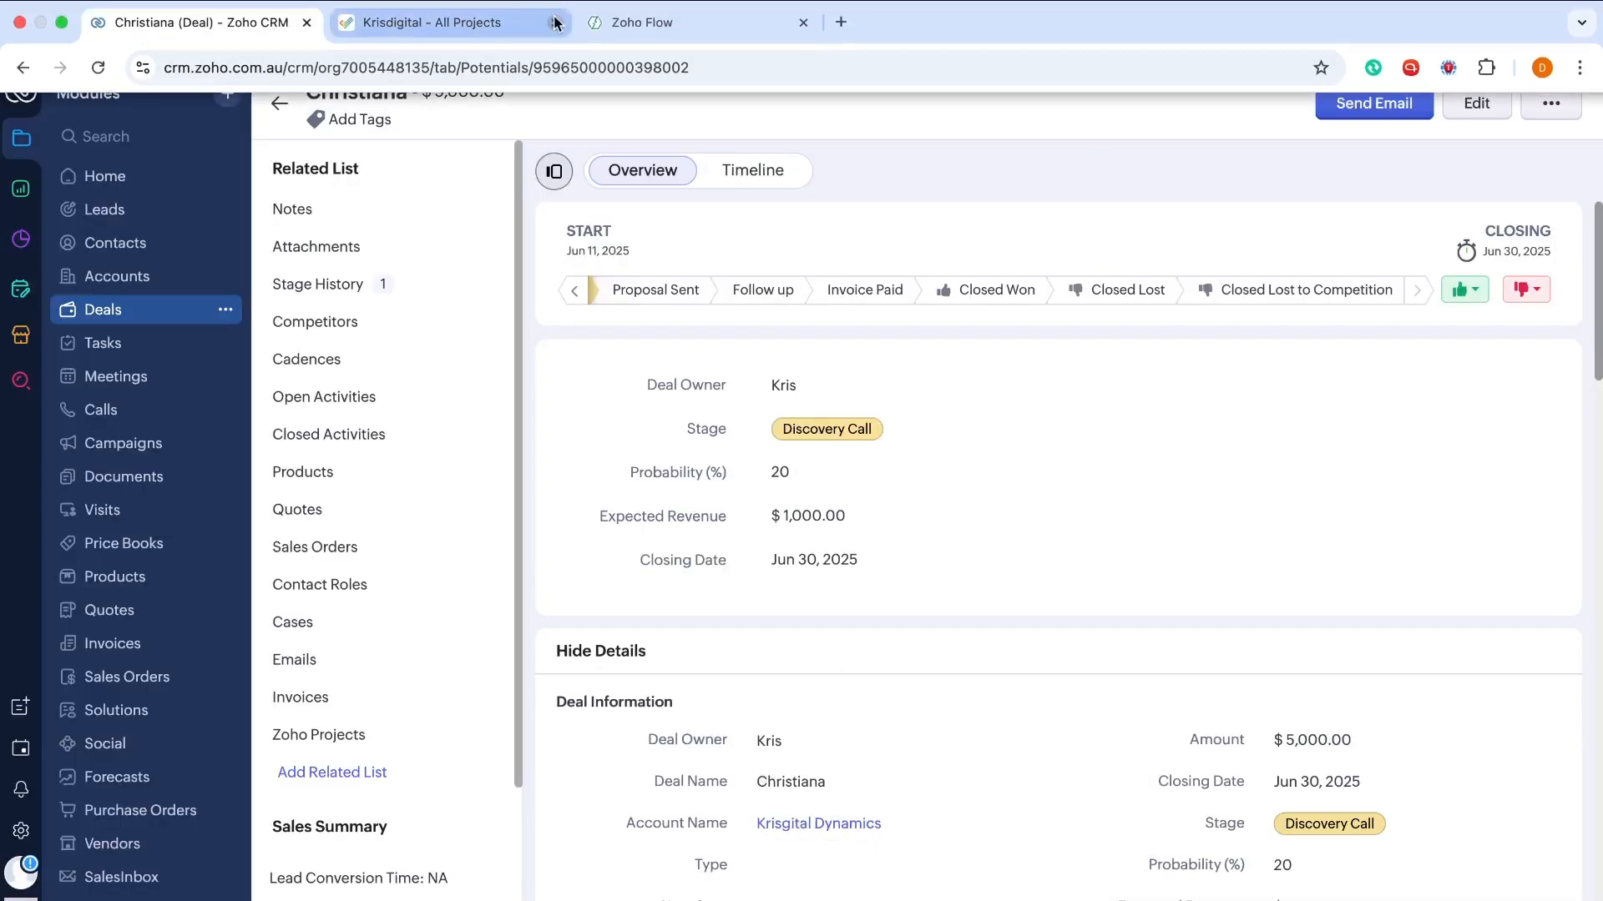
left_click(638, 30)
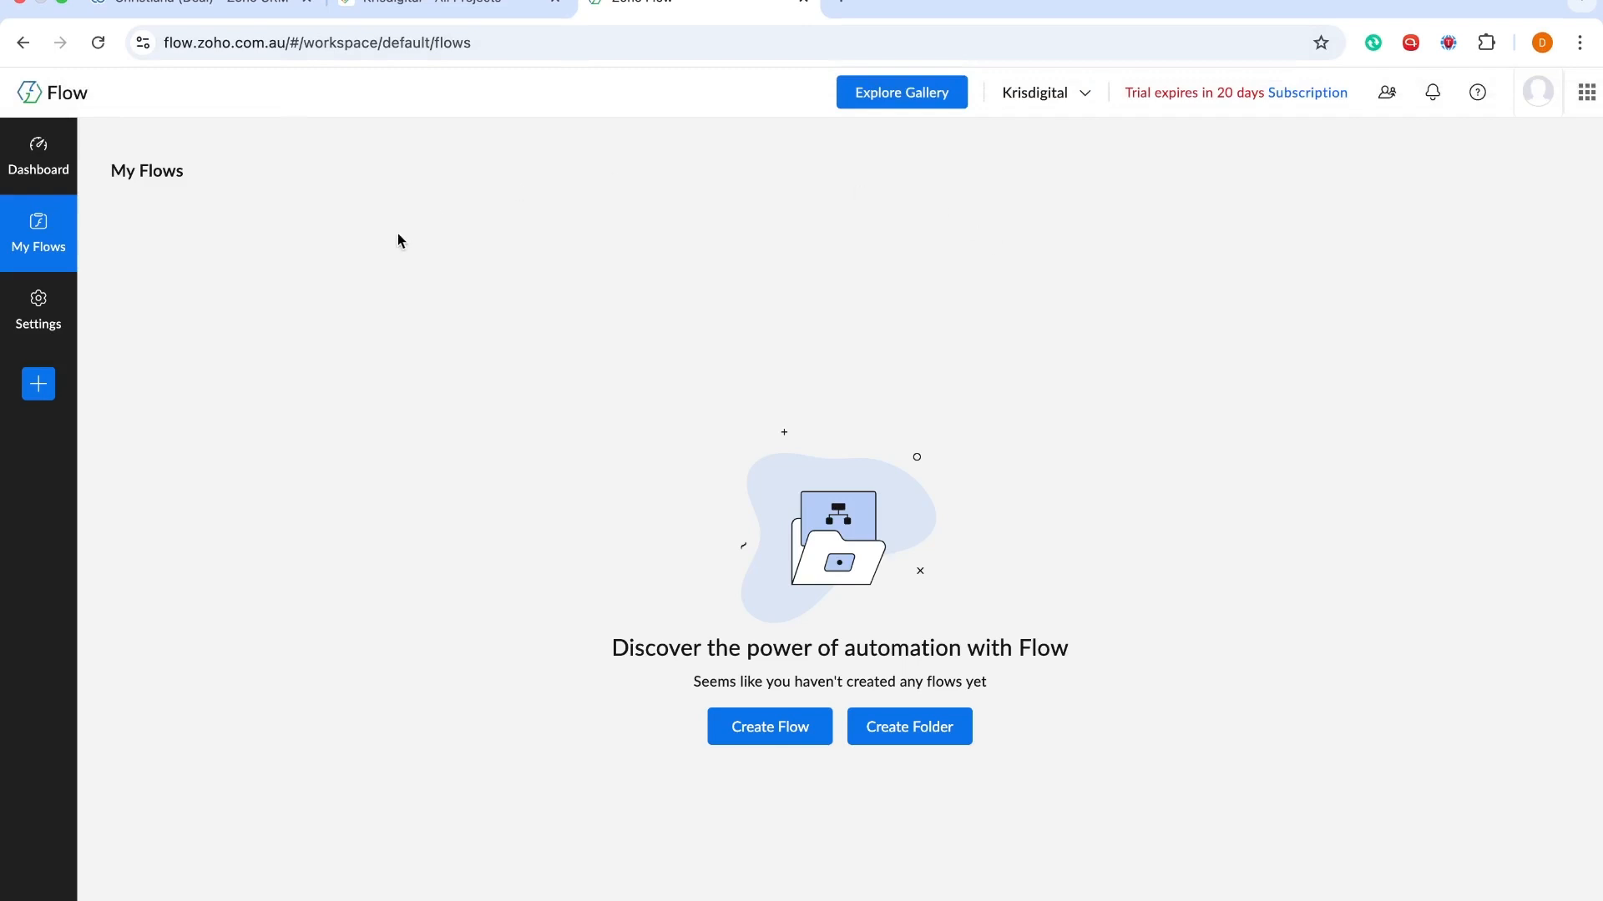
Start a new flow, name it 'CRM Deal Closed Won to Zoho Projects', and create it
left_click(764, 740)
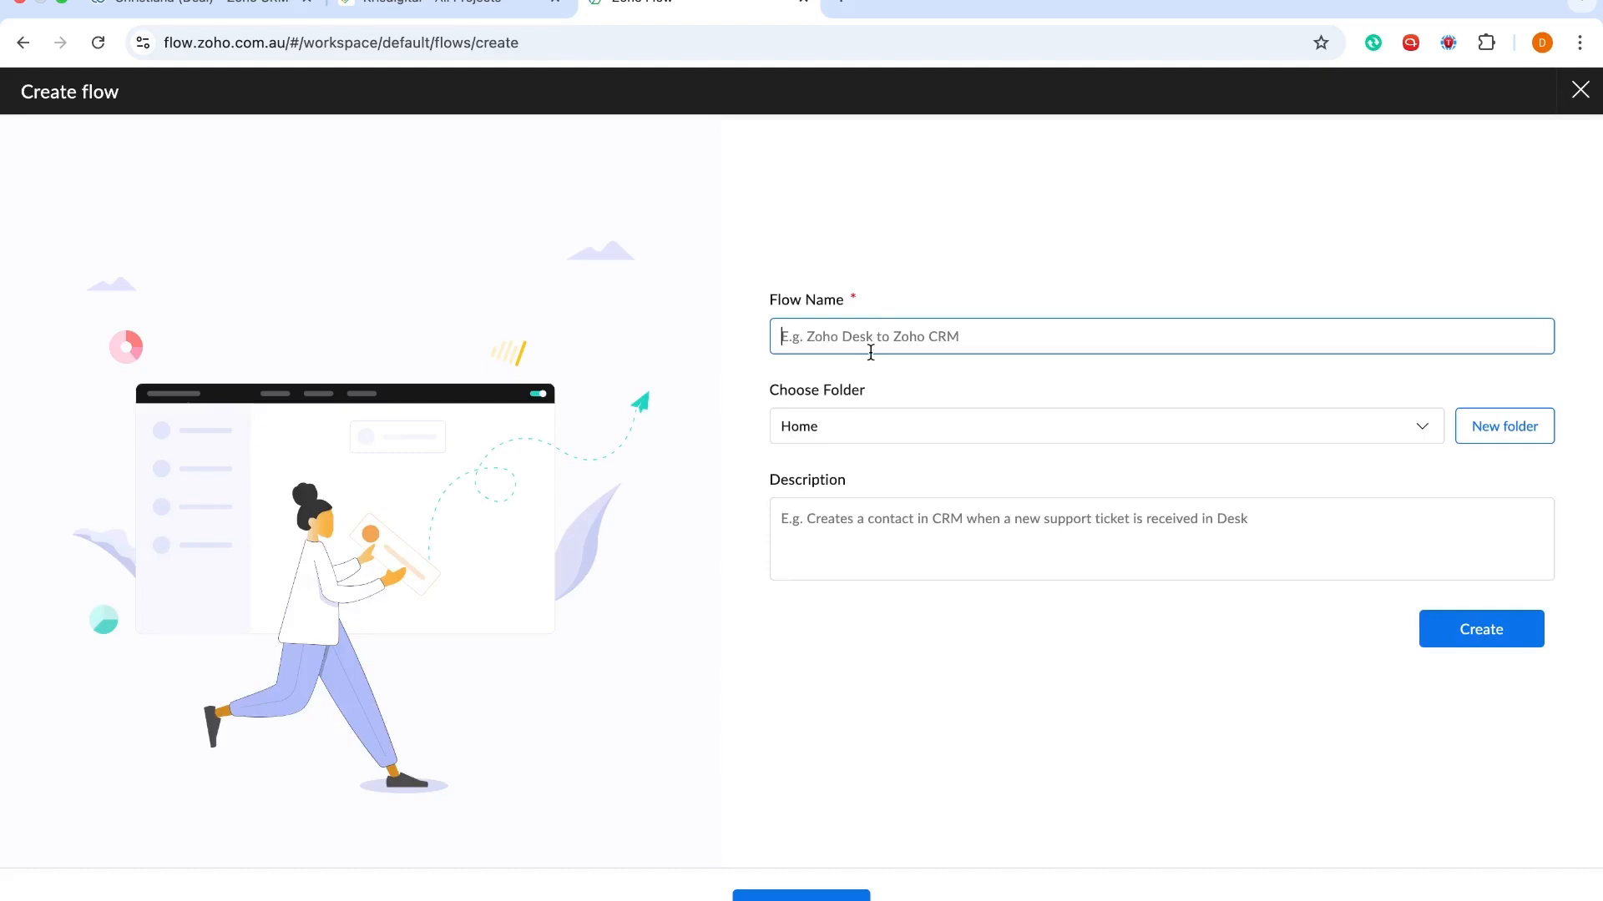
type("CRM")
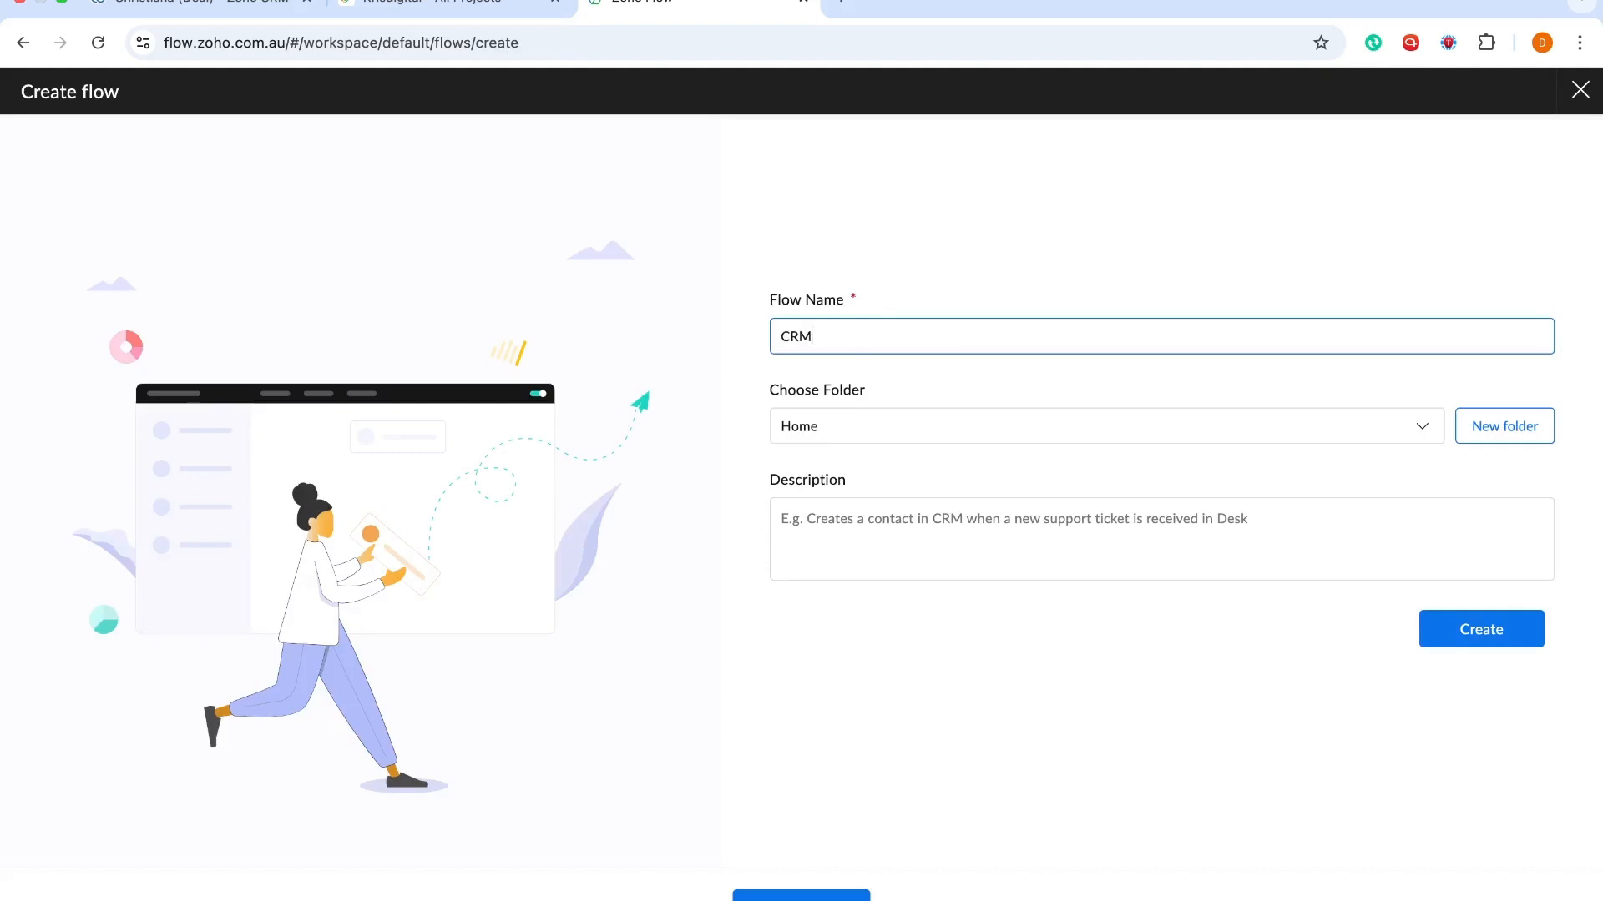
type(" Deal to Zoho Projects")
left_click(847, 336)
type("Cl")
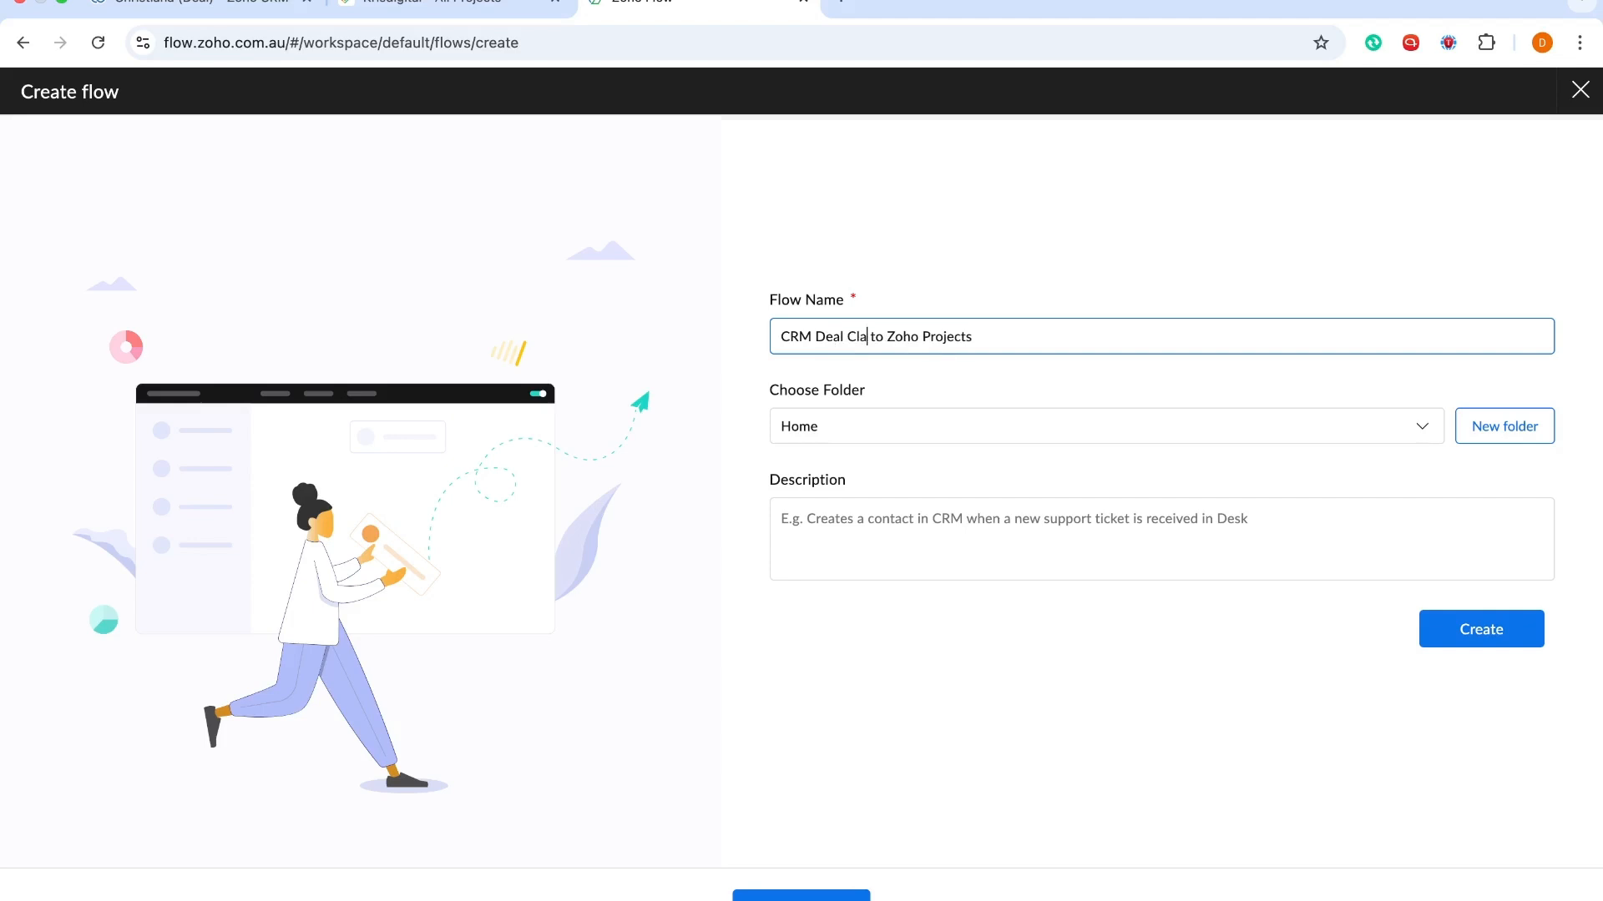
type("osed ")
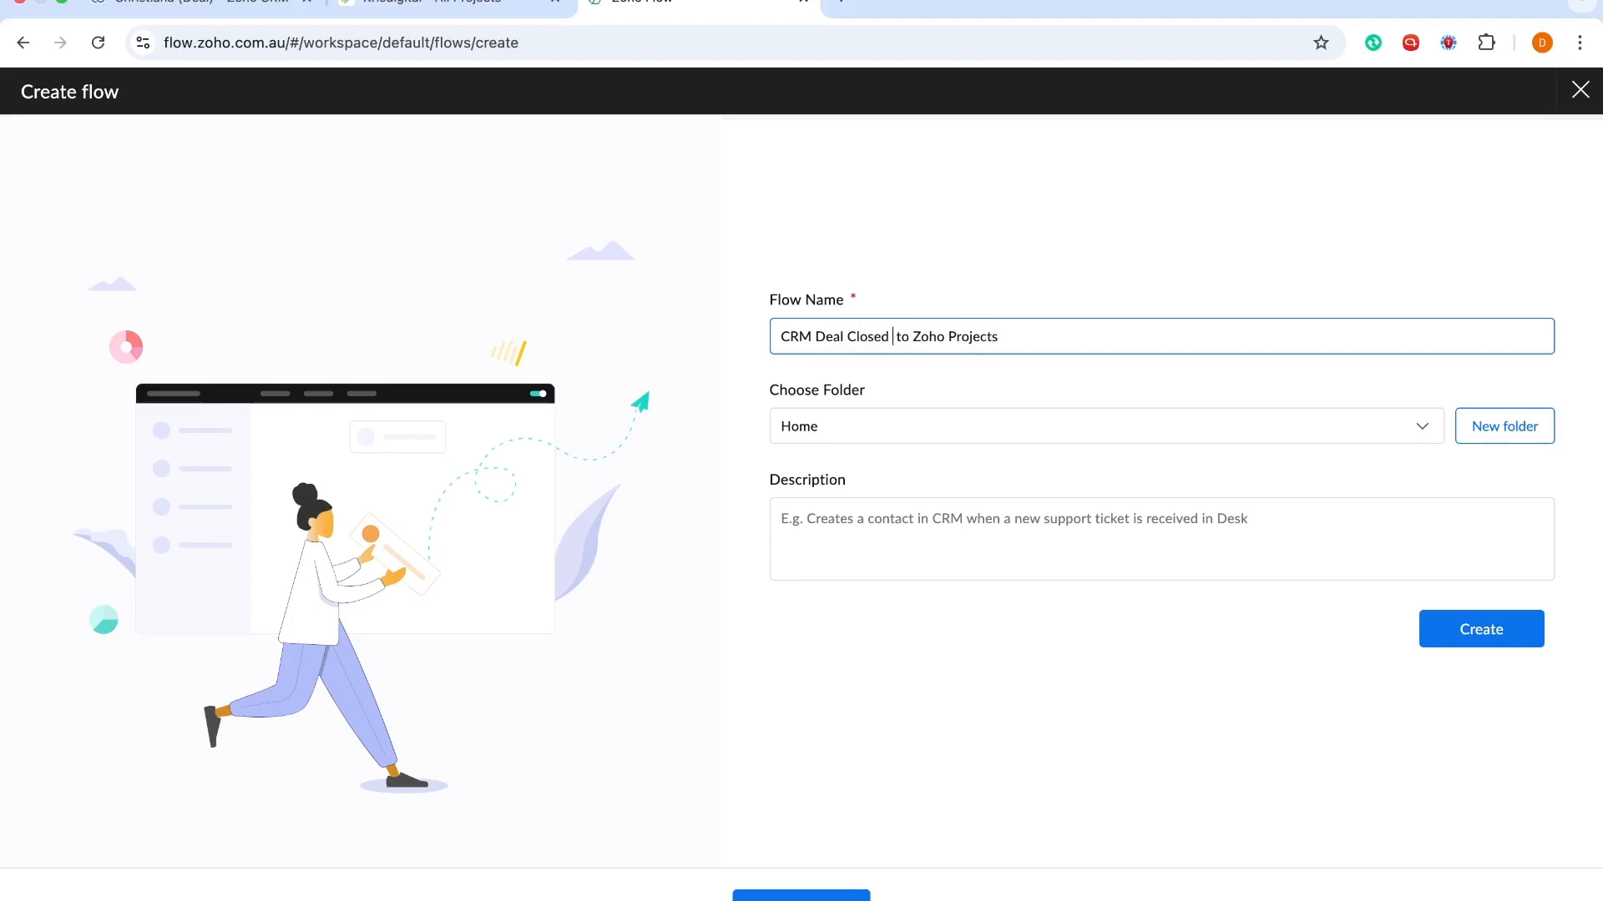
type("Won")
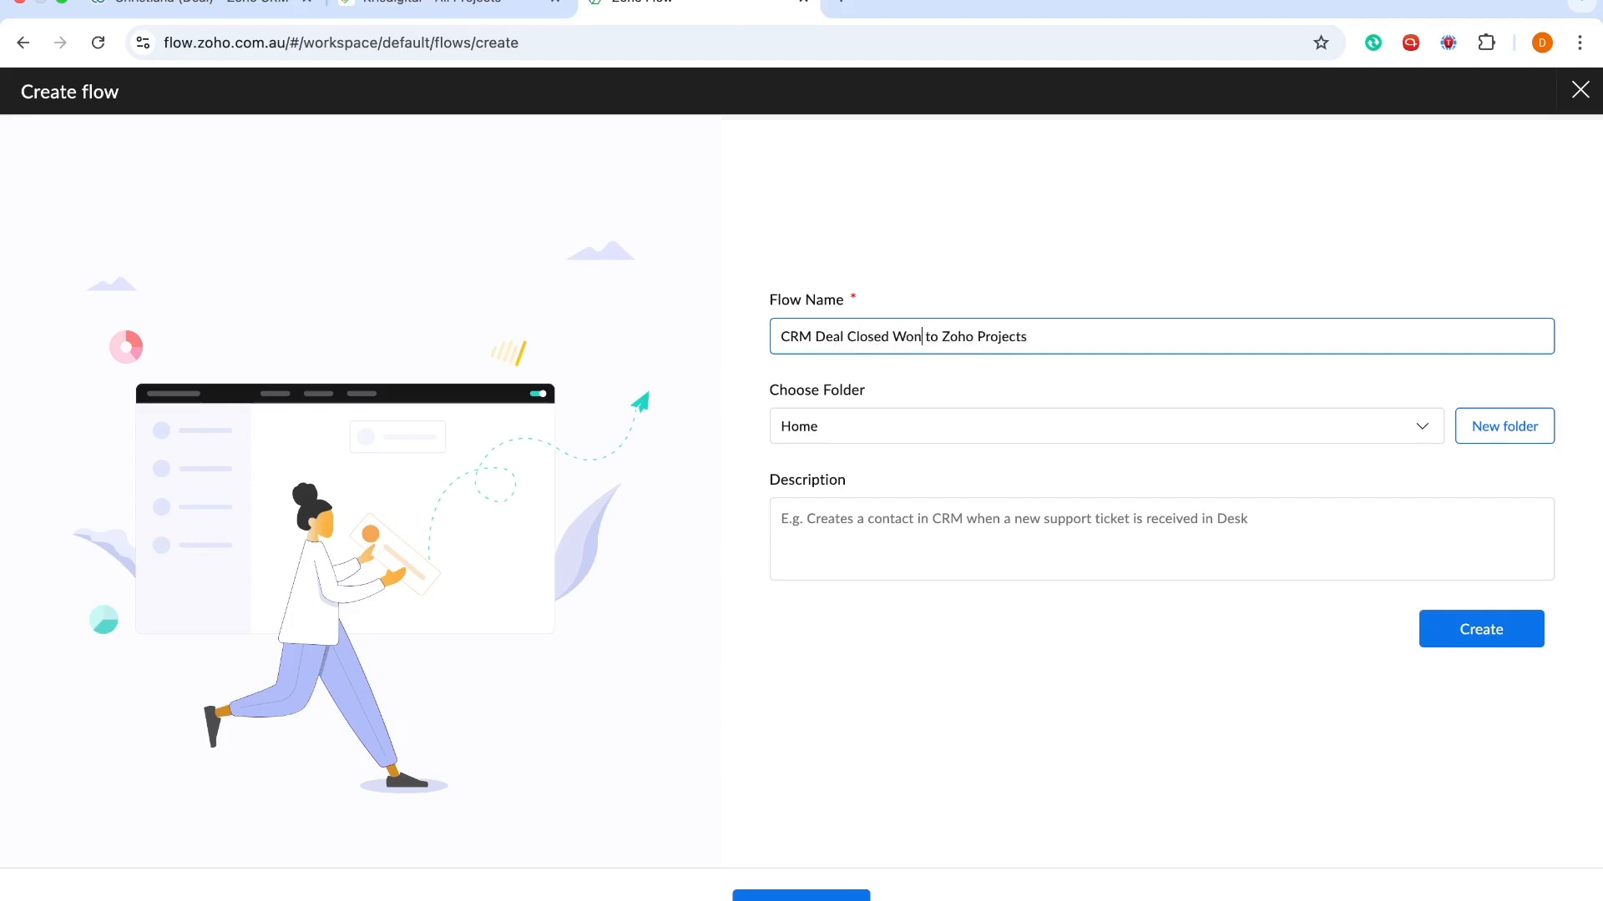
left_click(1463, 648)
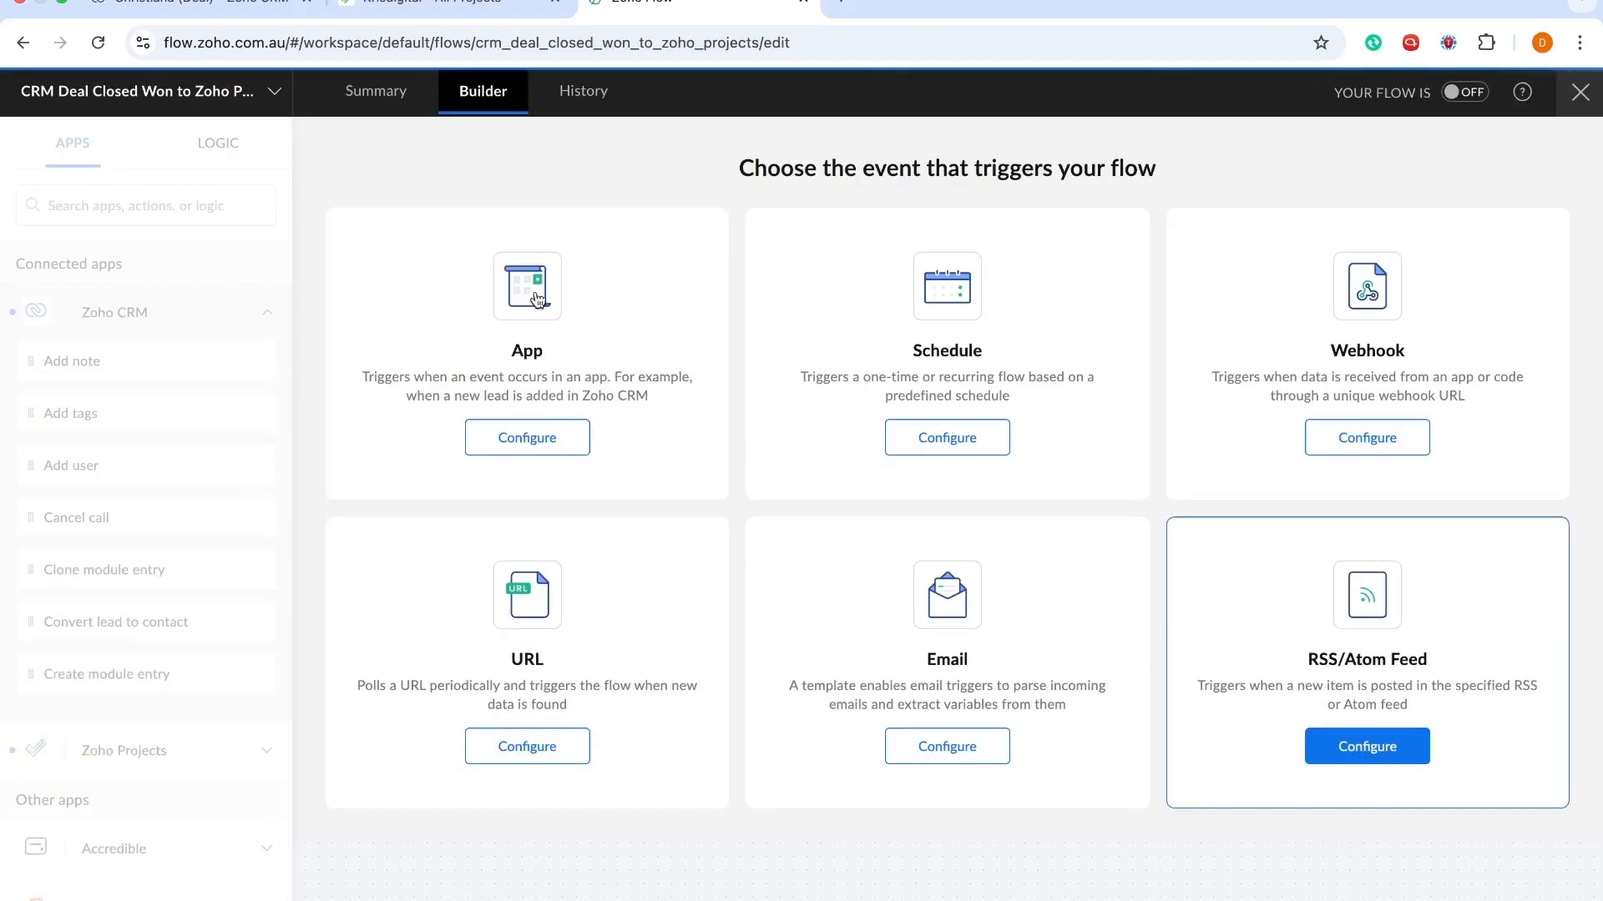
Configure the App trigger with Zoho CRM from Connected apps and continue to its trigger list
left_click(524, 444)
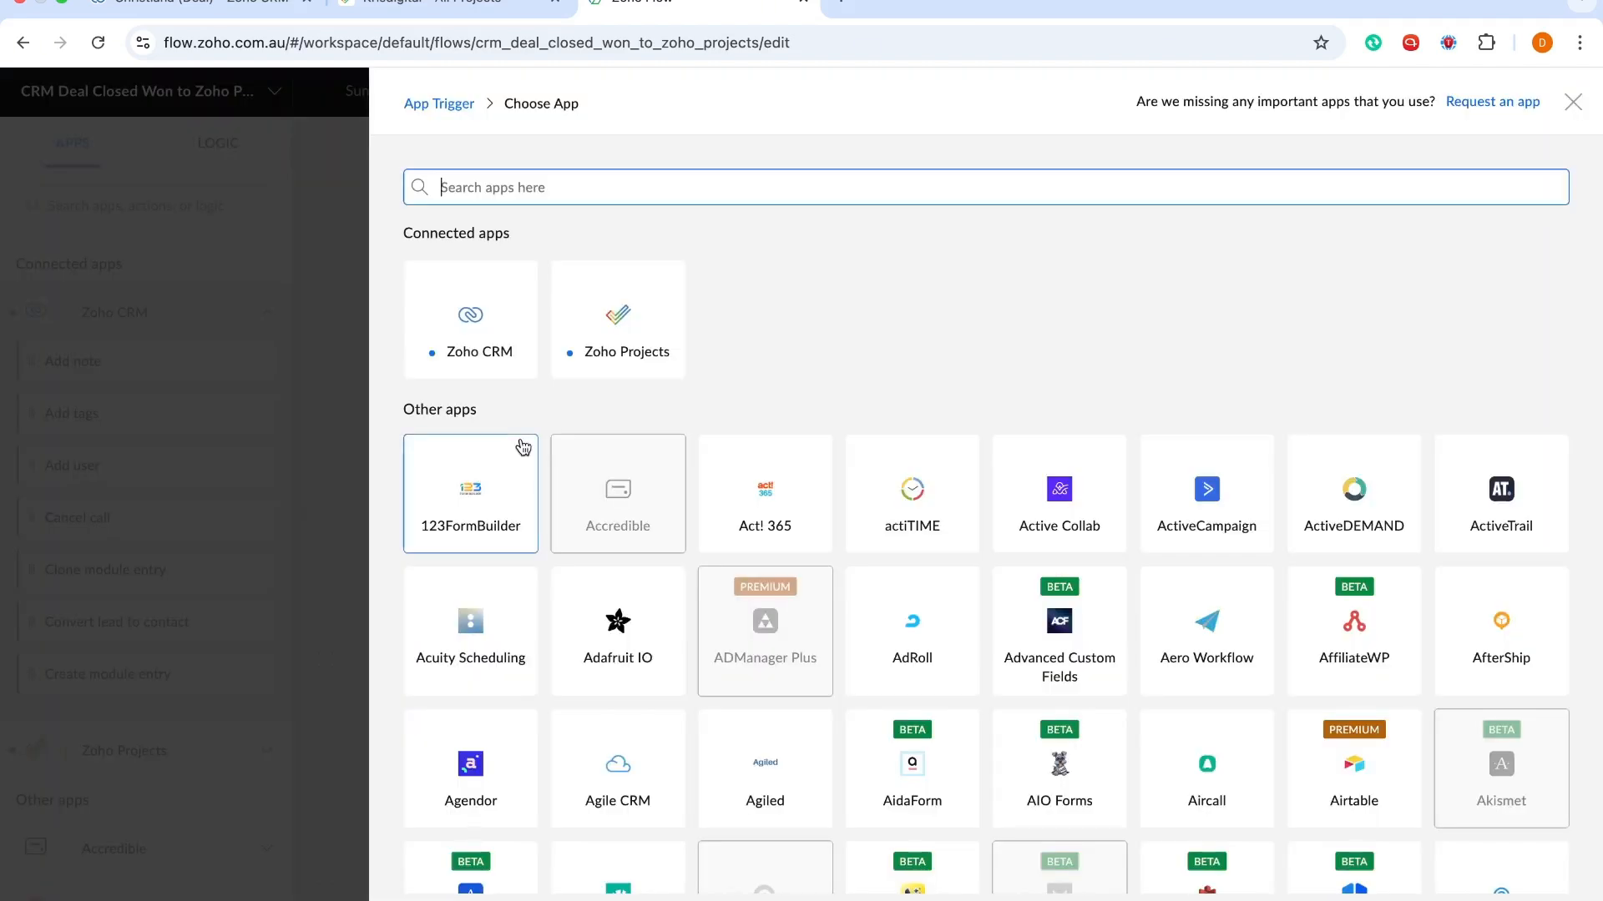
left_click(482, 345)
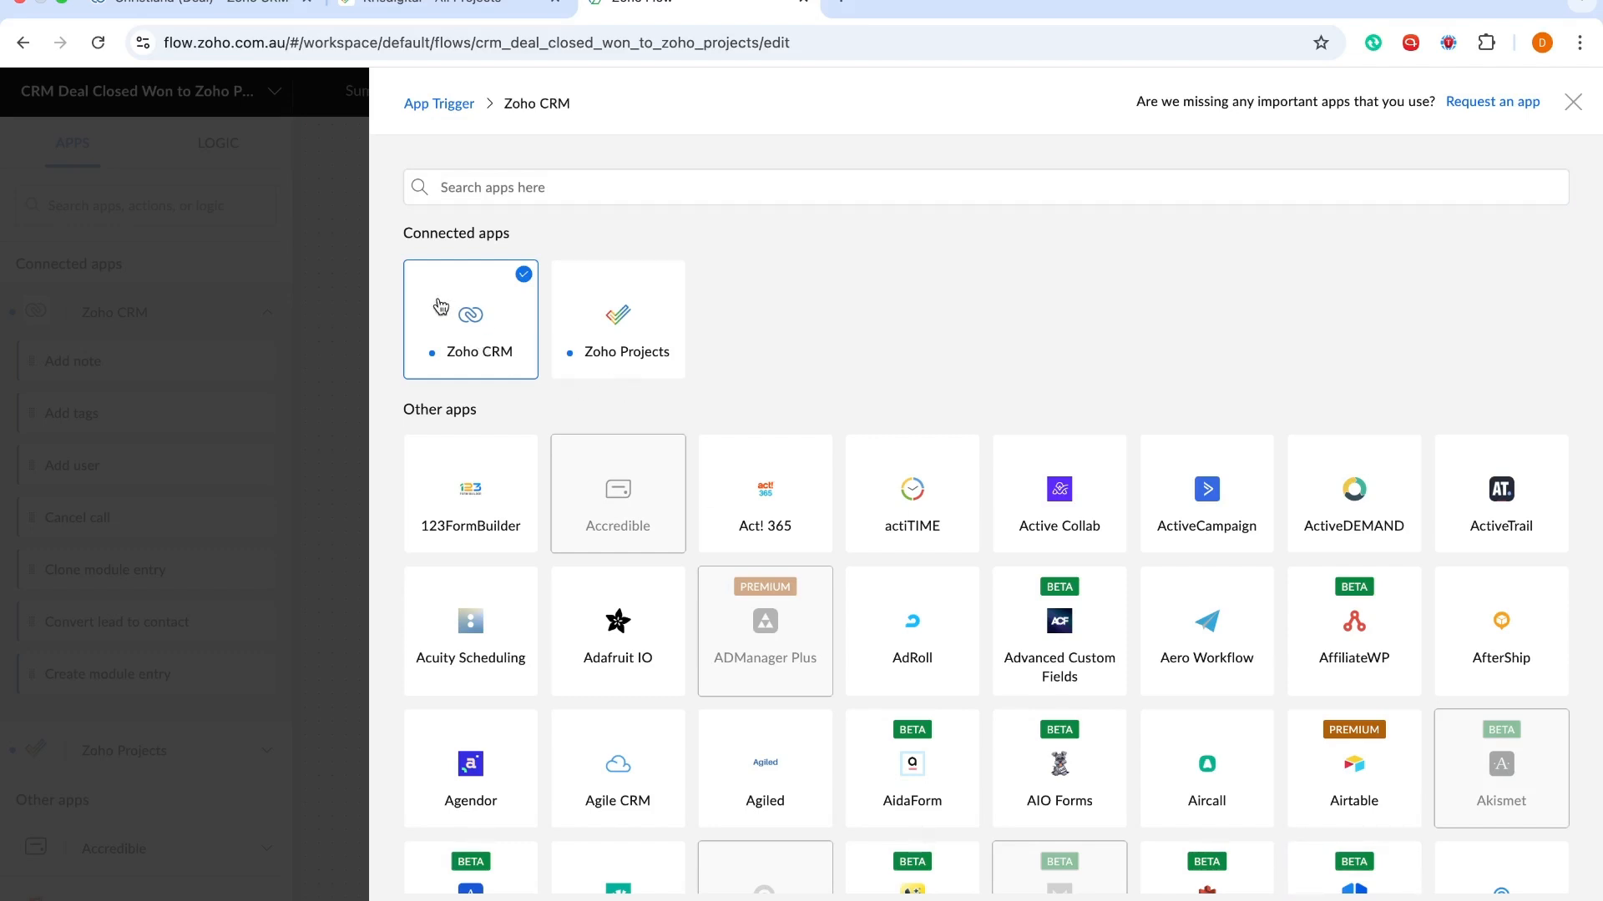
left_click(484, 187)
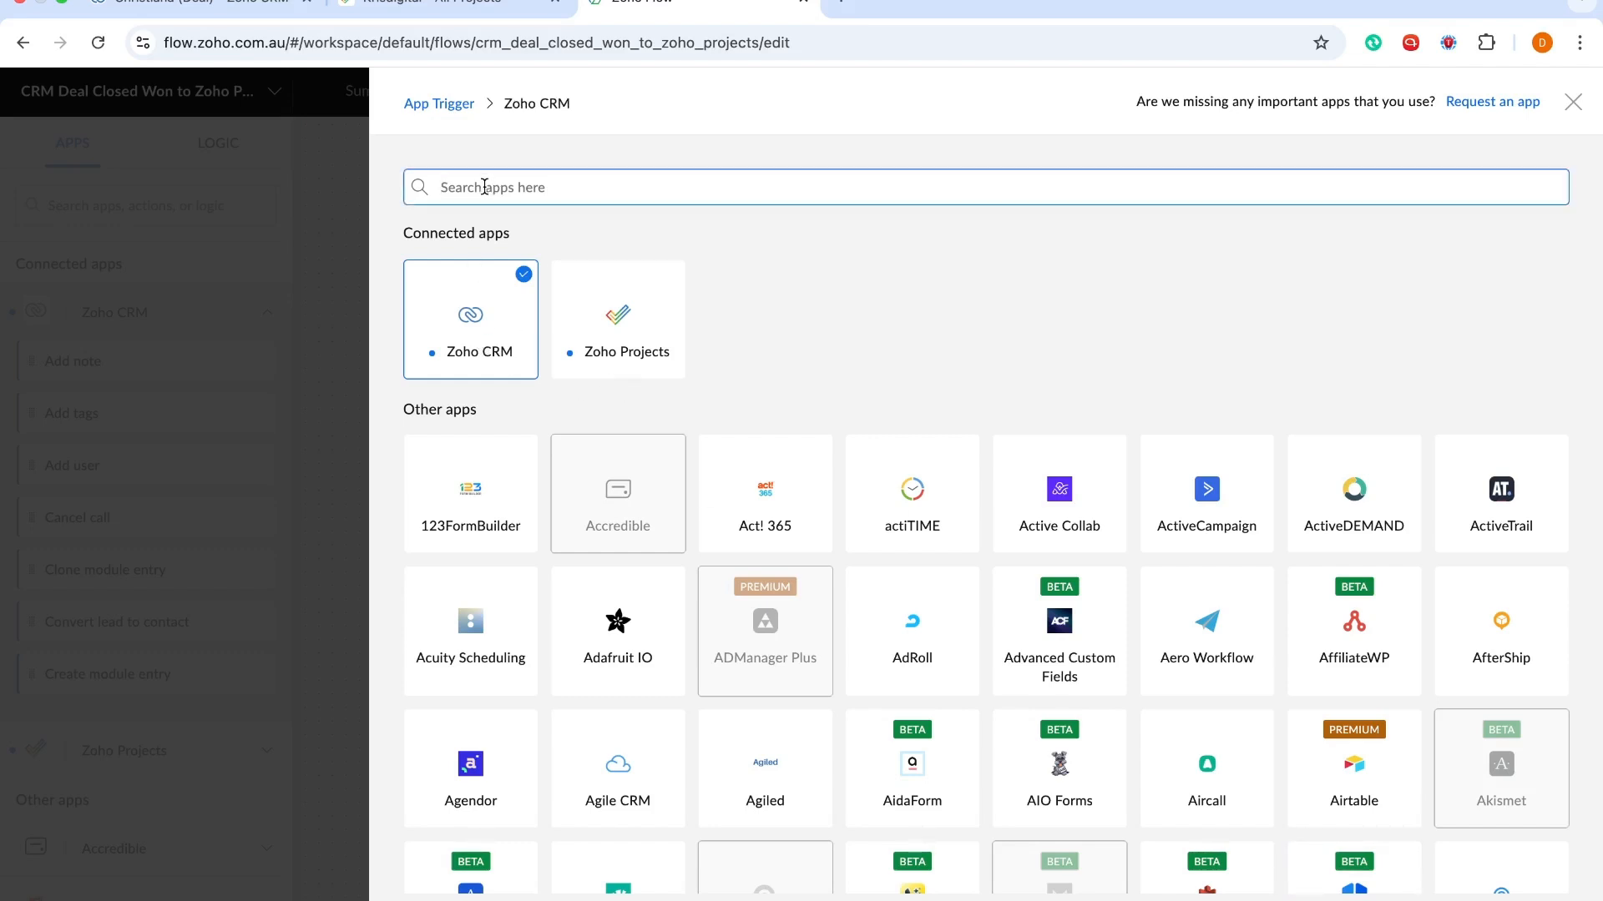
type("zoho crm")
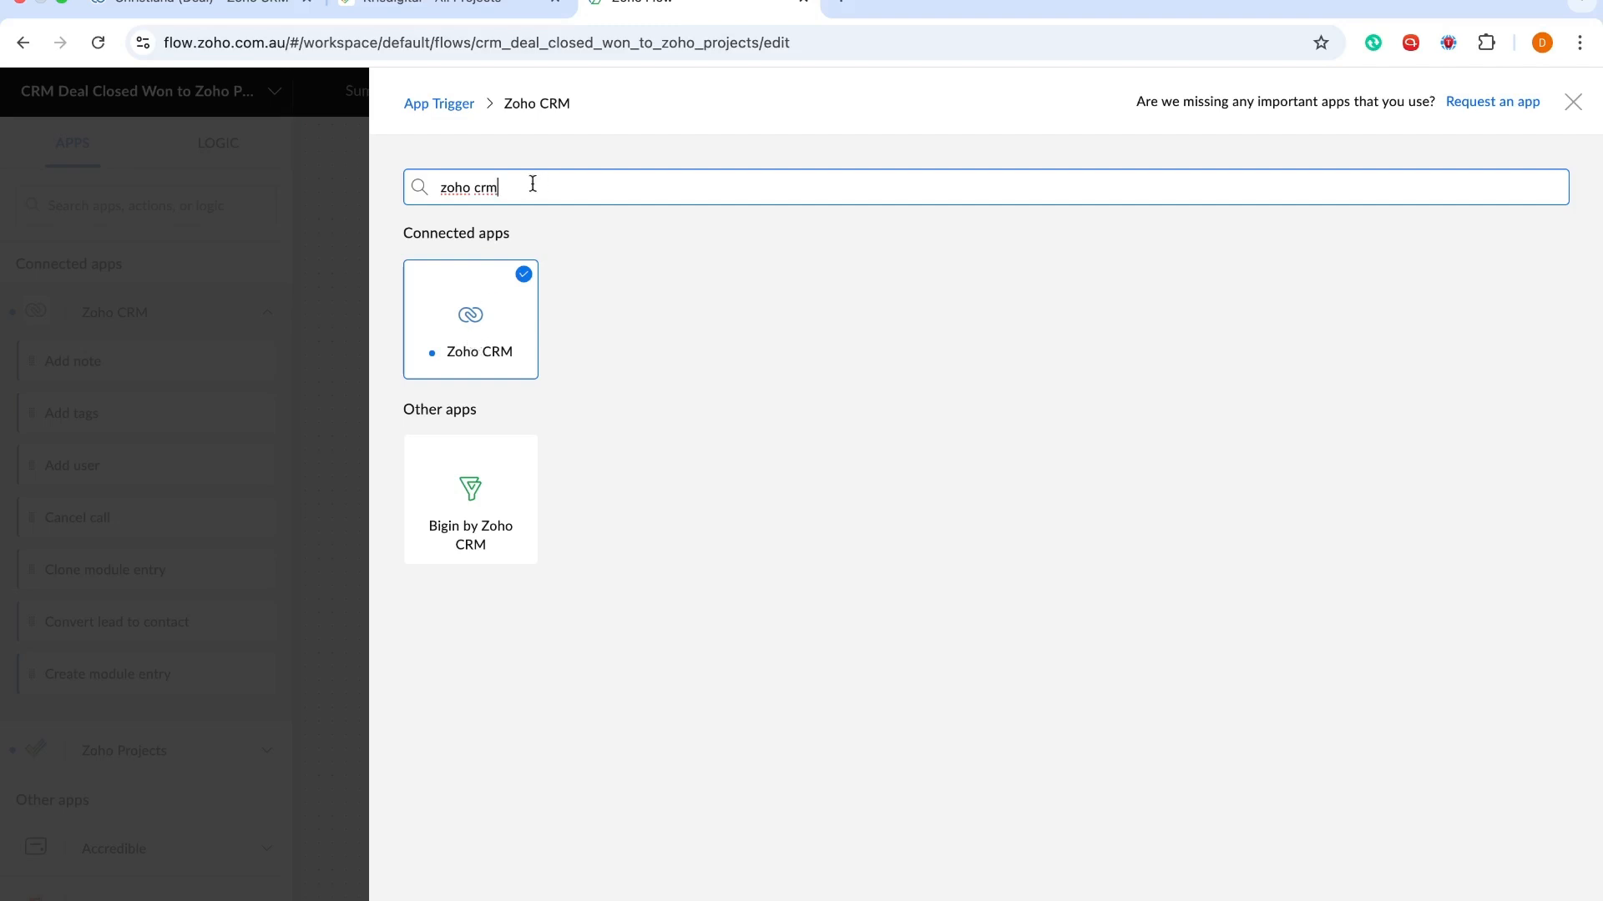
key("super+a")
key("BackSpace")
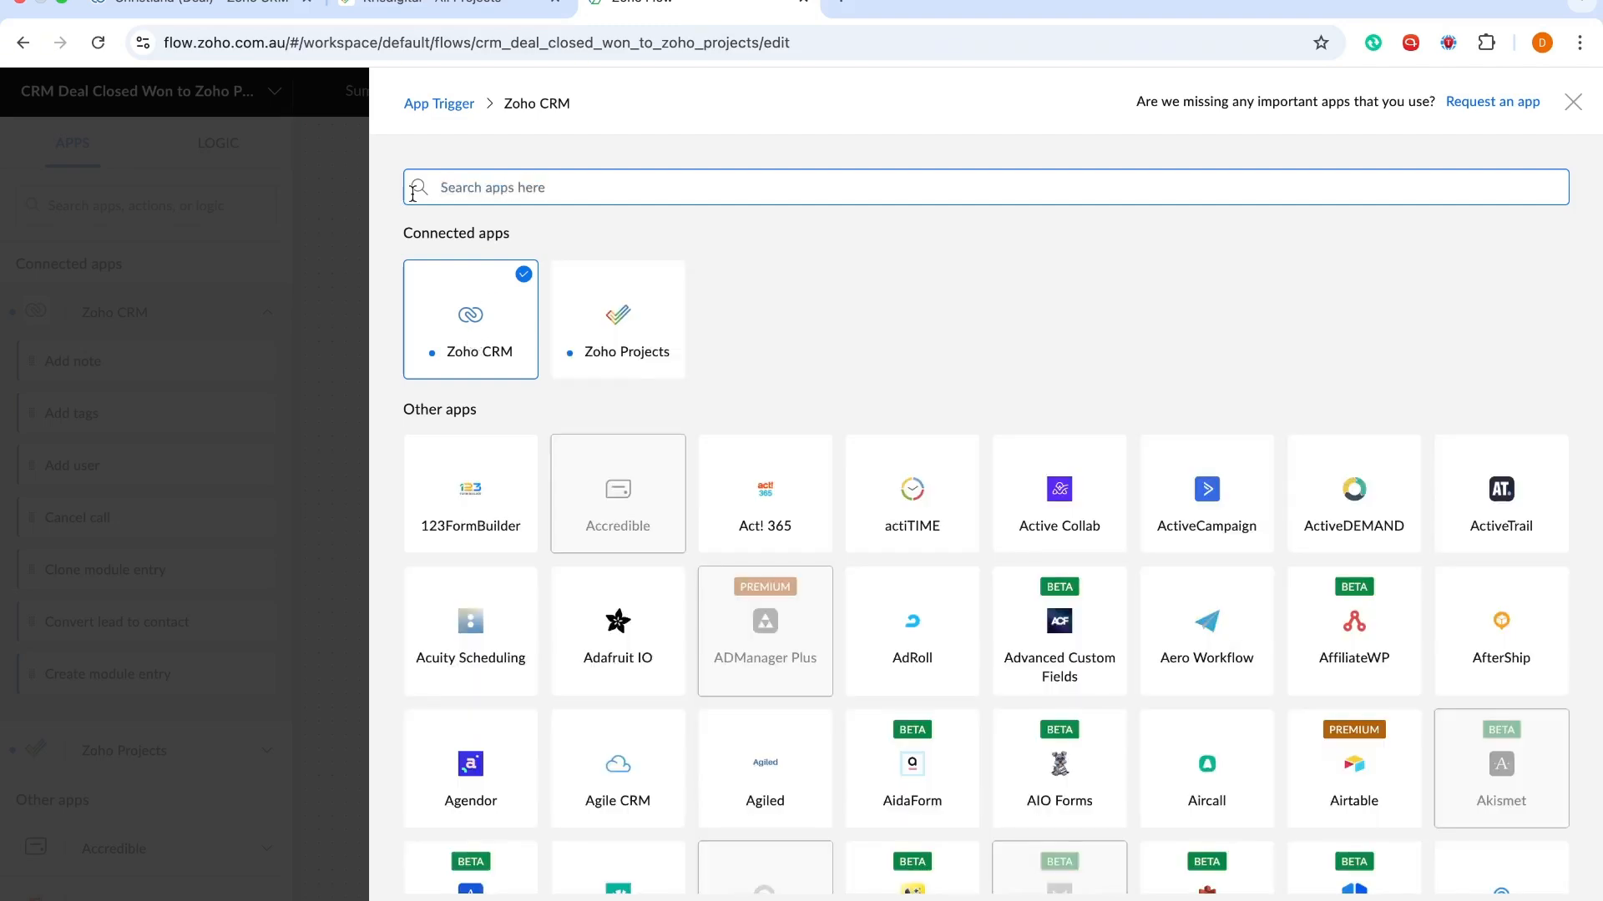
left_click(1530, 899)
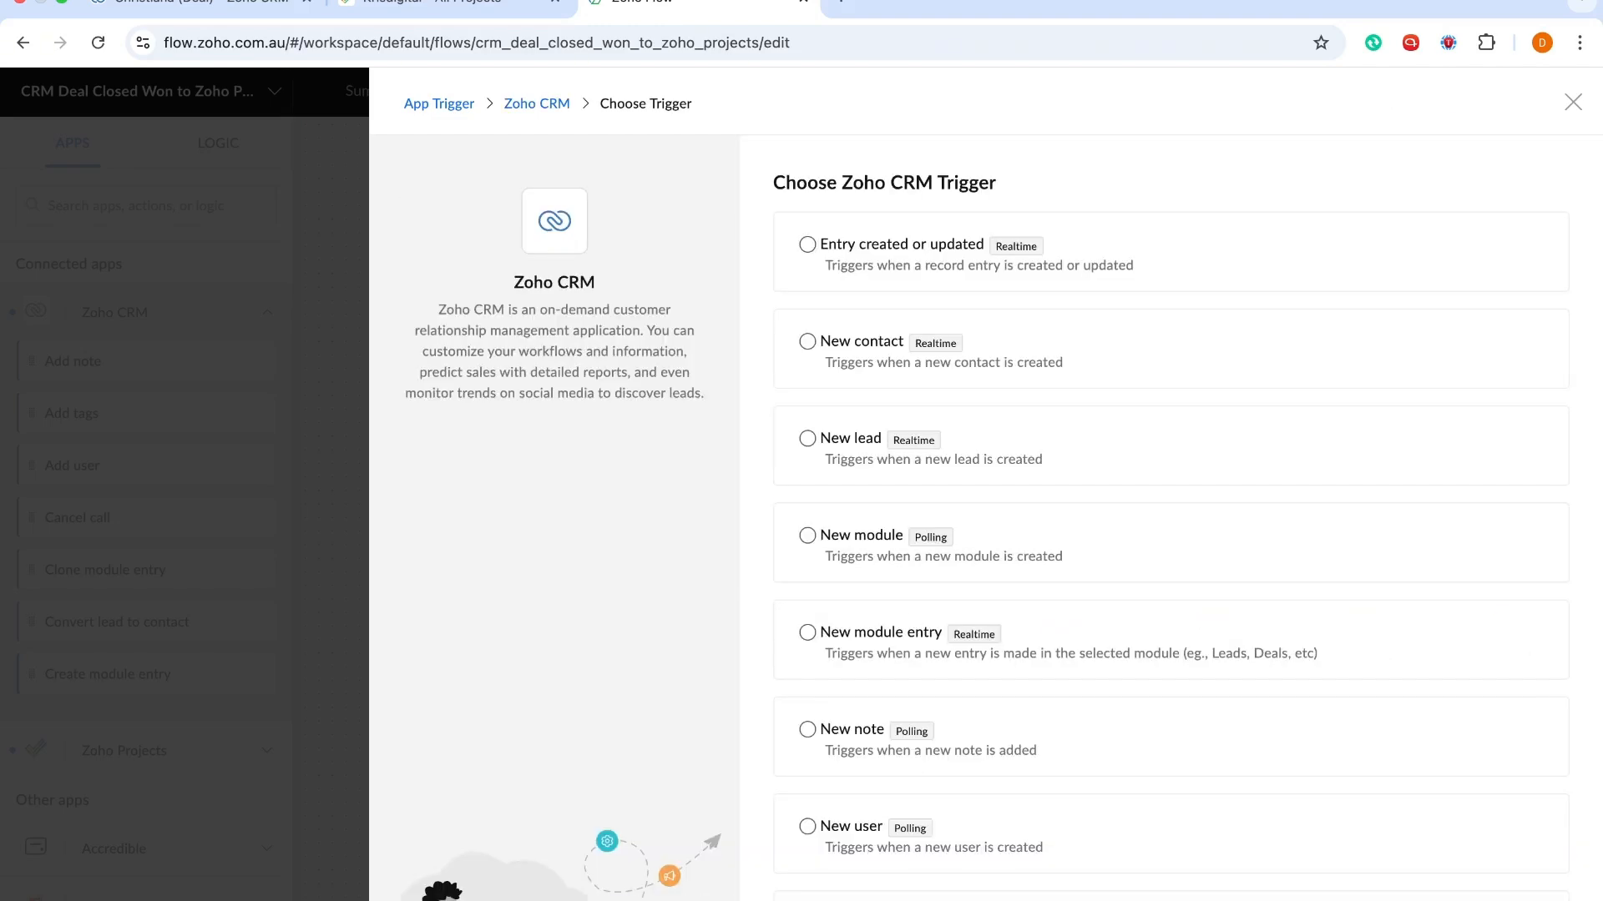
Select the Updated deal trigger from the Zoho CRM trigger list
scroll(751, 529, "down", 4)
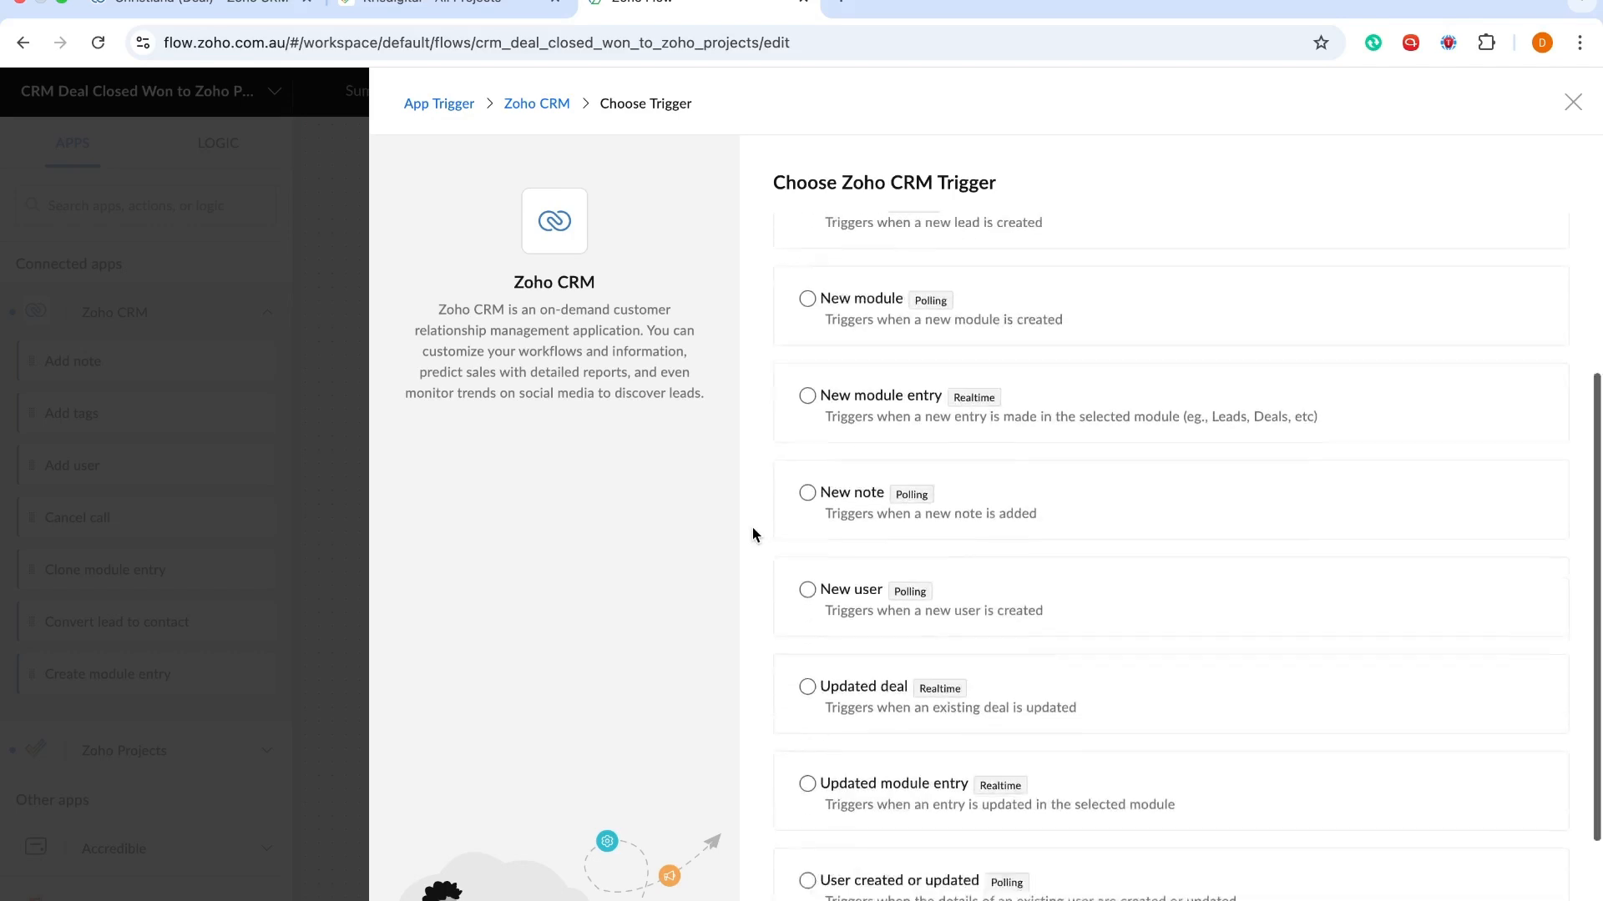
scroll(947, 551, "up", 4)
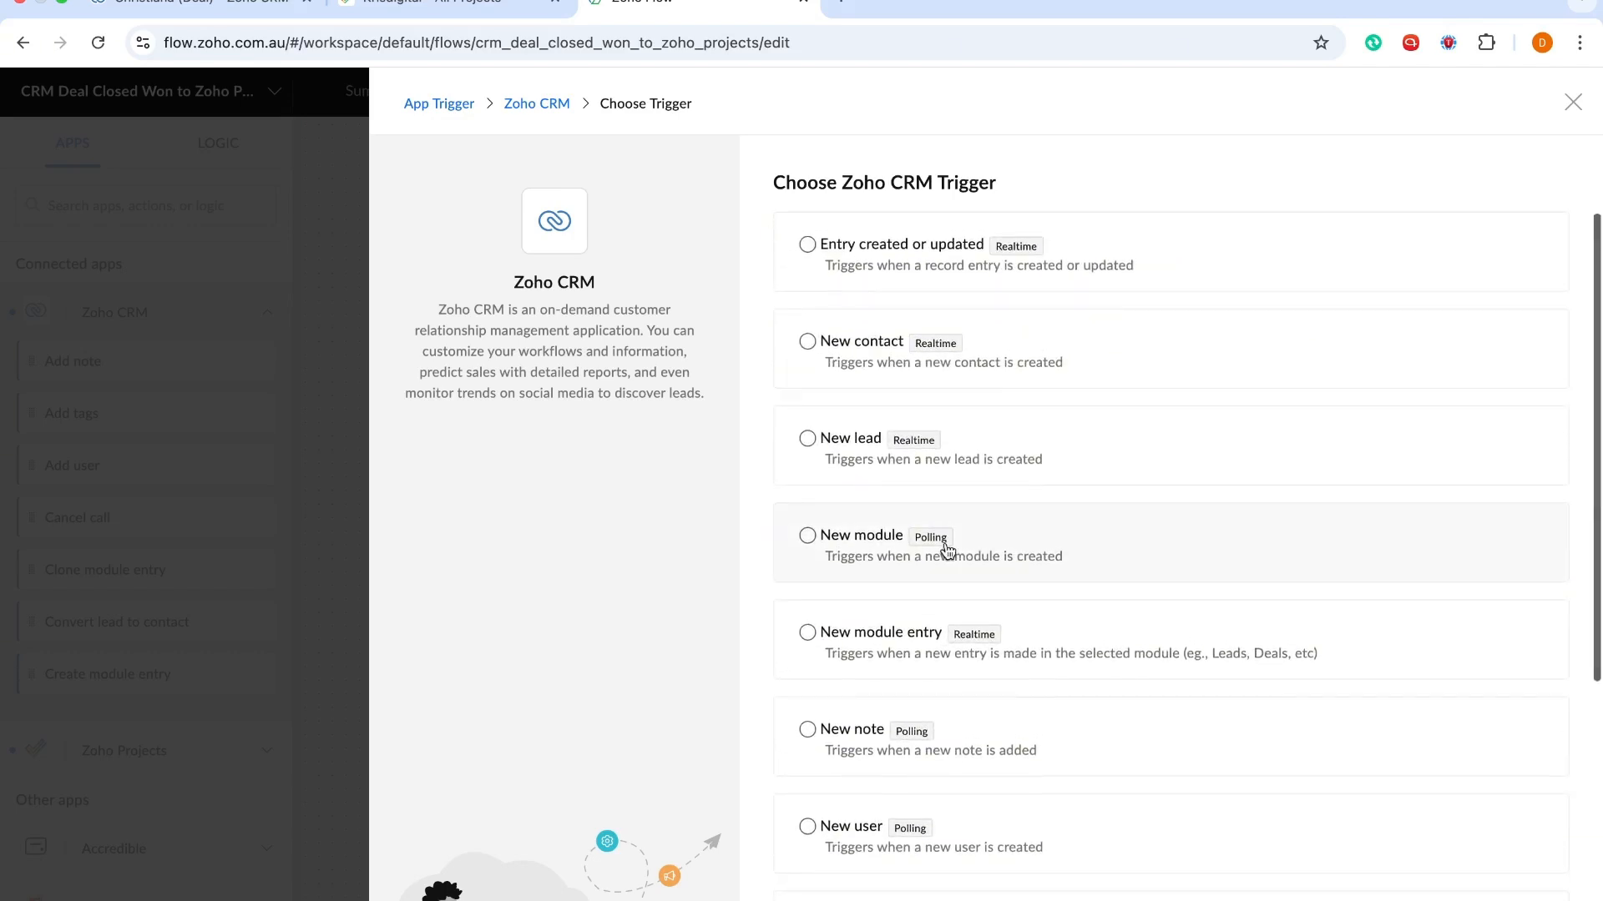
mouse_move(947, 551)
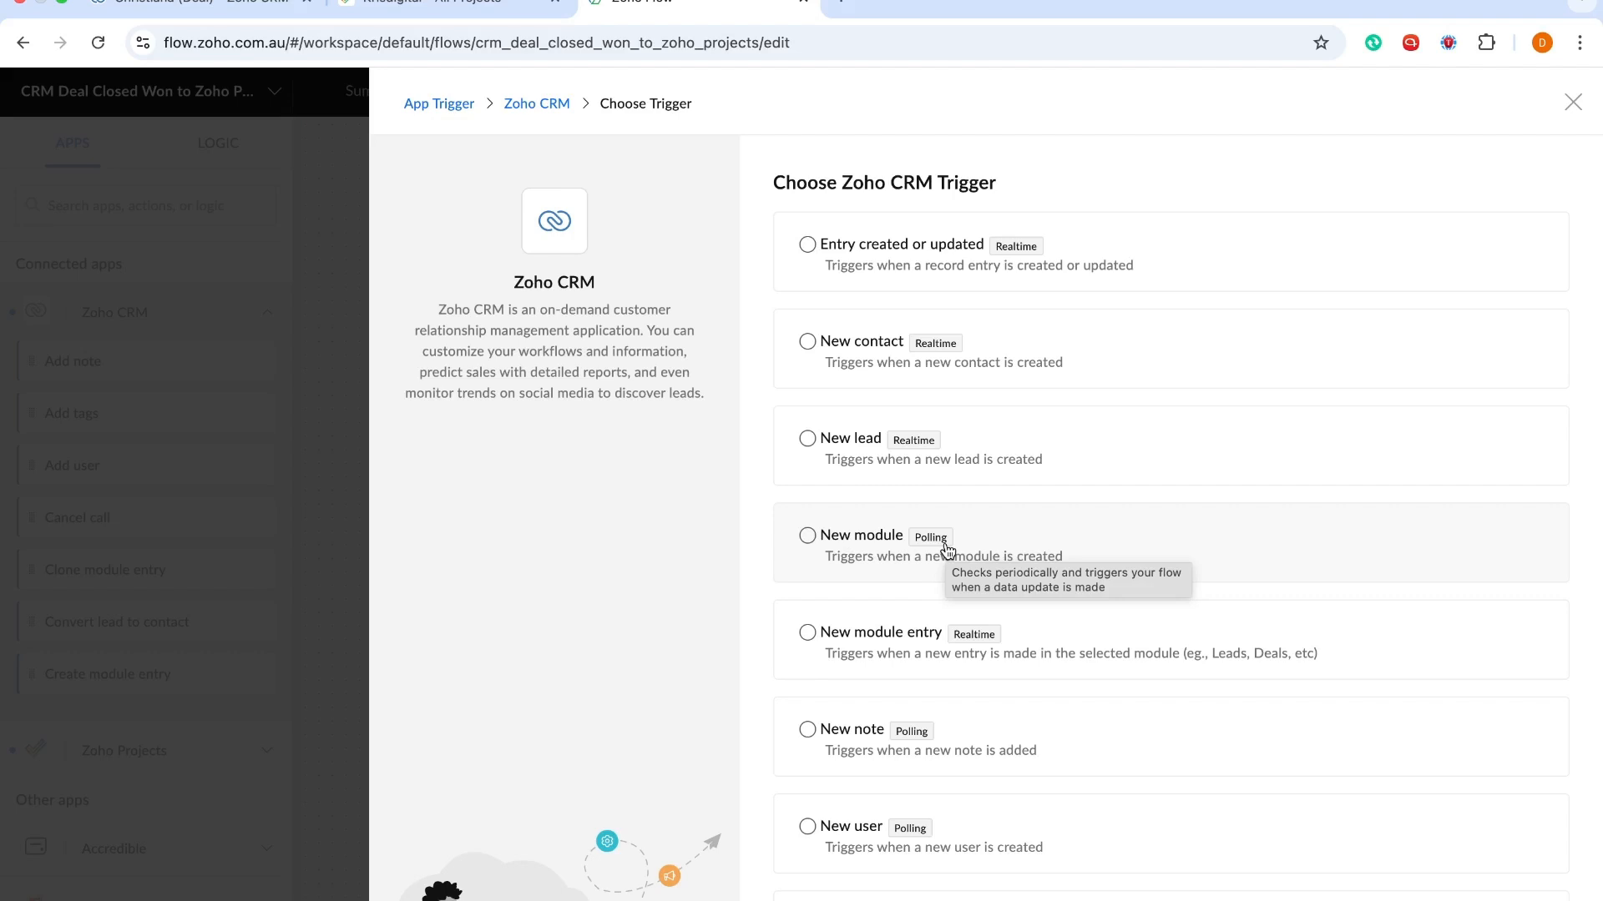
scroll(948, 549, "down", 4)
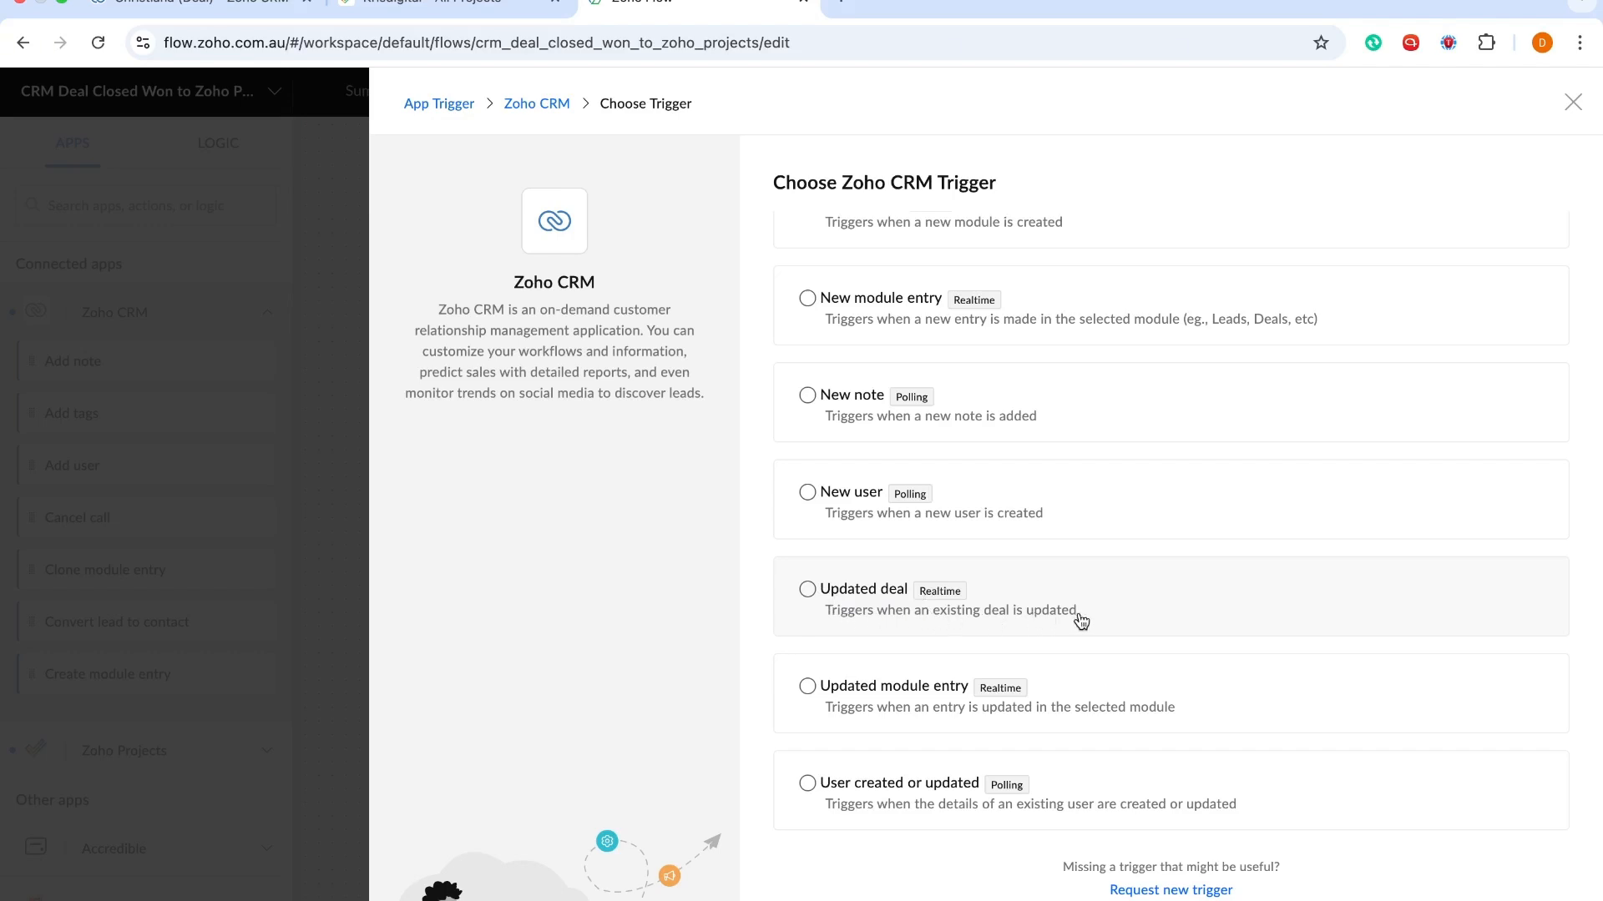
scroll(1084, 585, "up", 4)
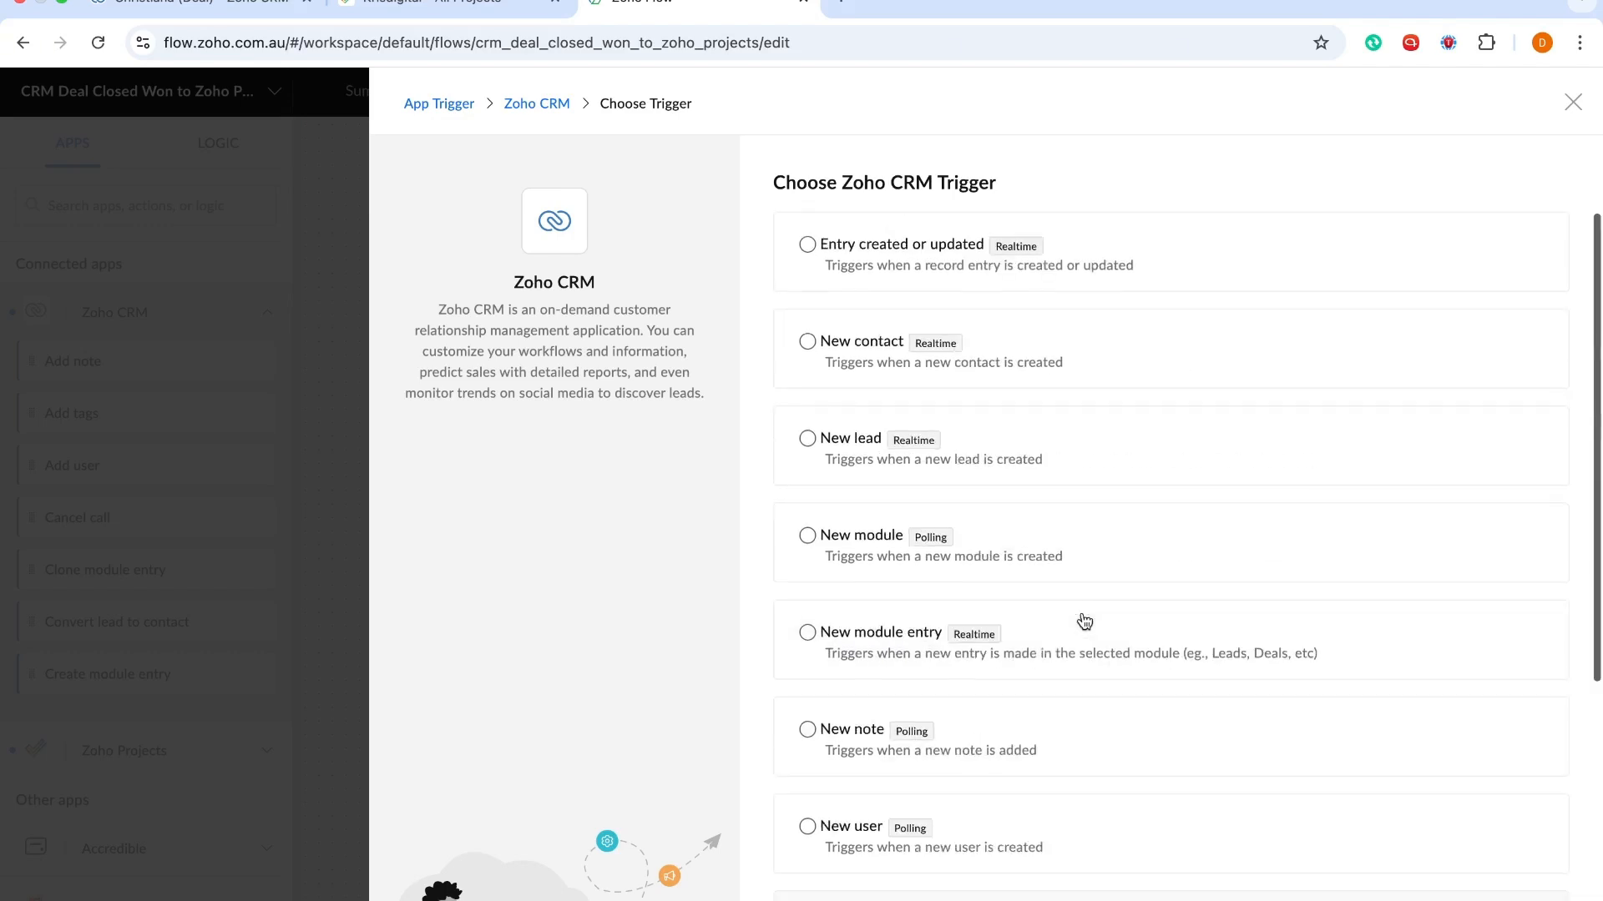
scroll(1083, 522, "down", 4)
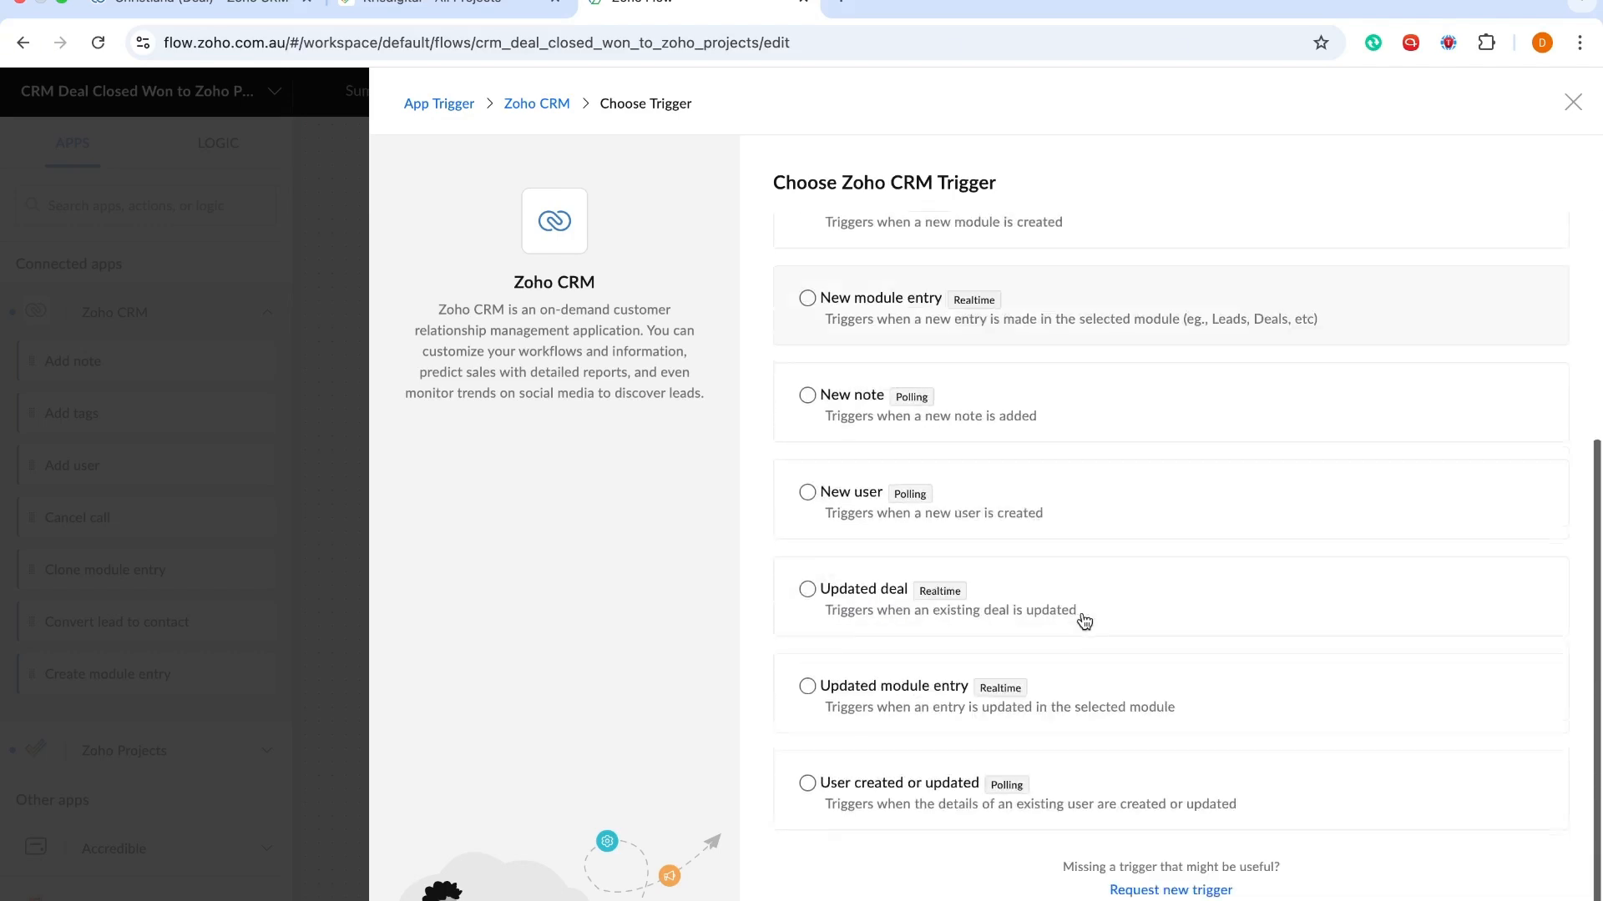
left_click(808, 590)
scroll(814, 596, "up", 4)
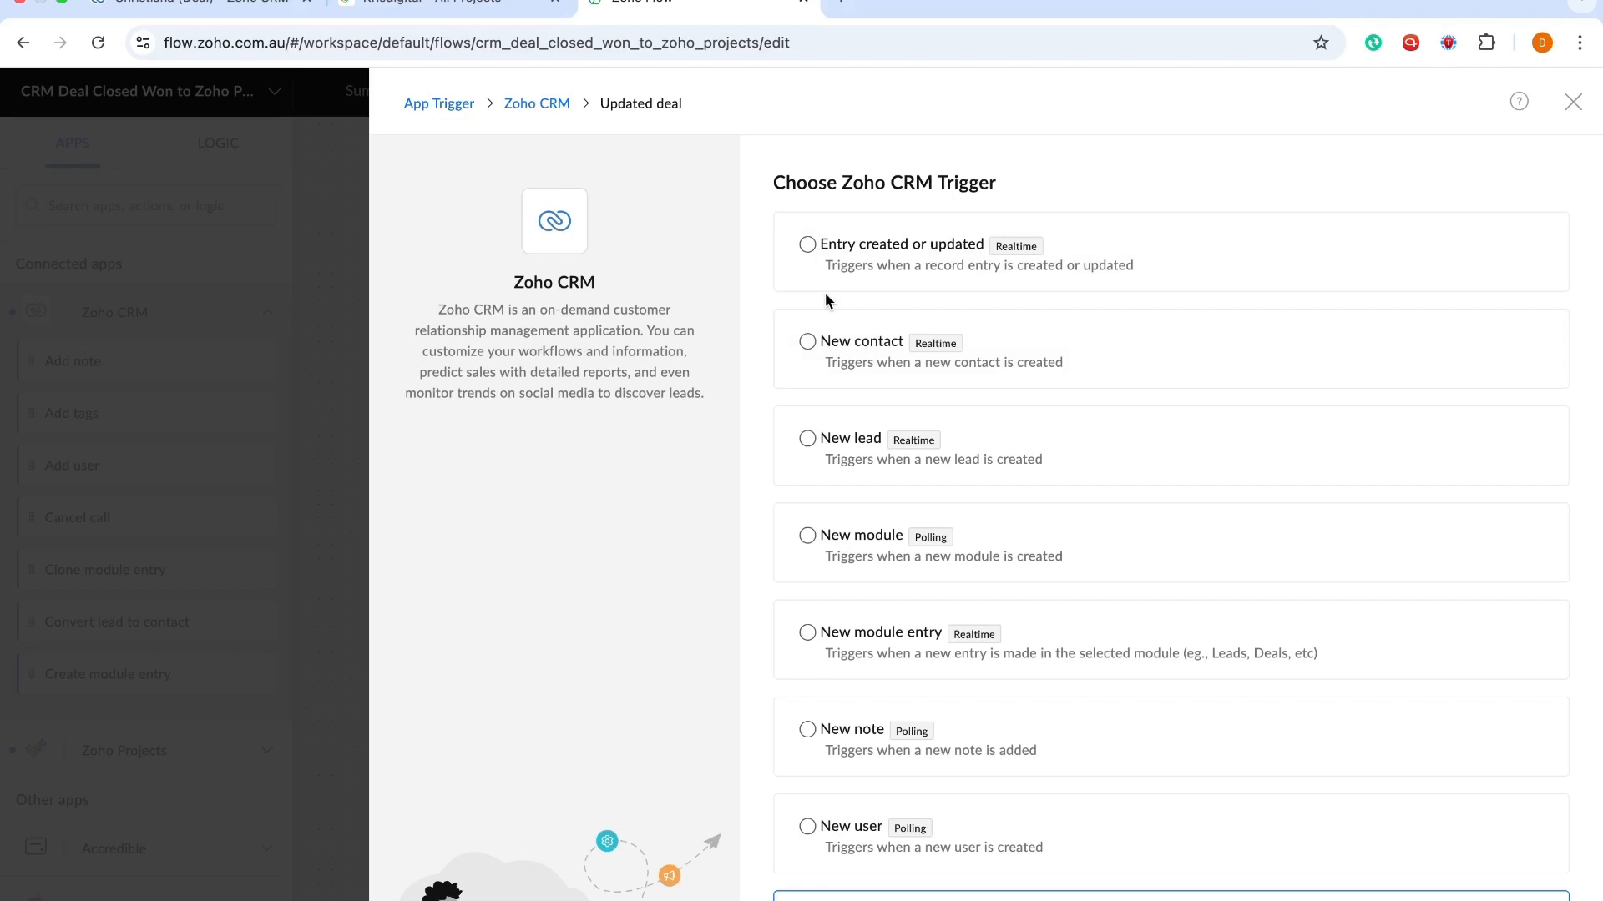
left_click(201, 4)
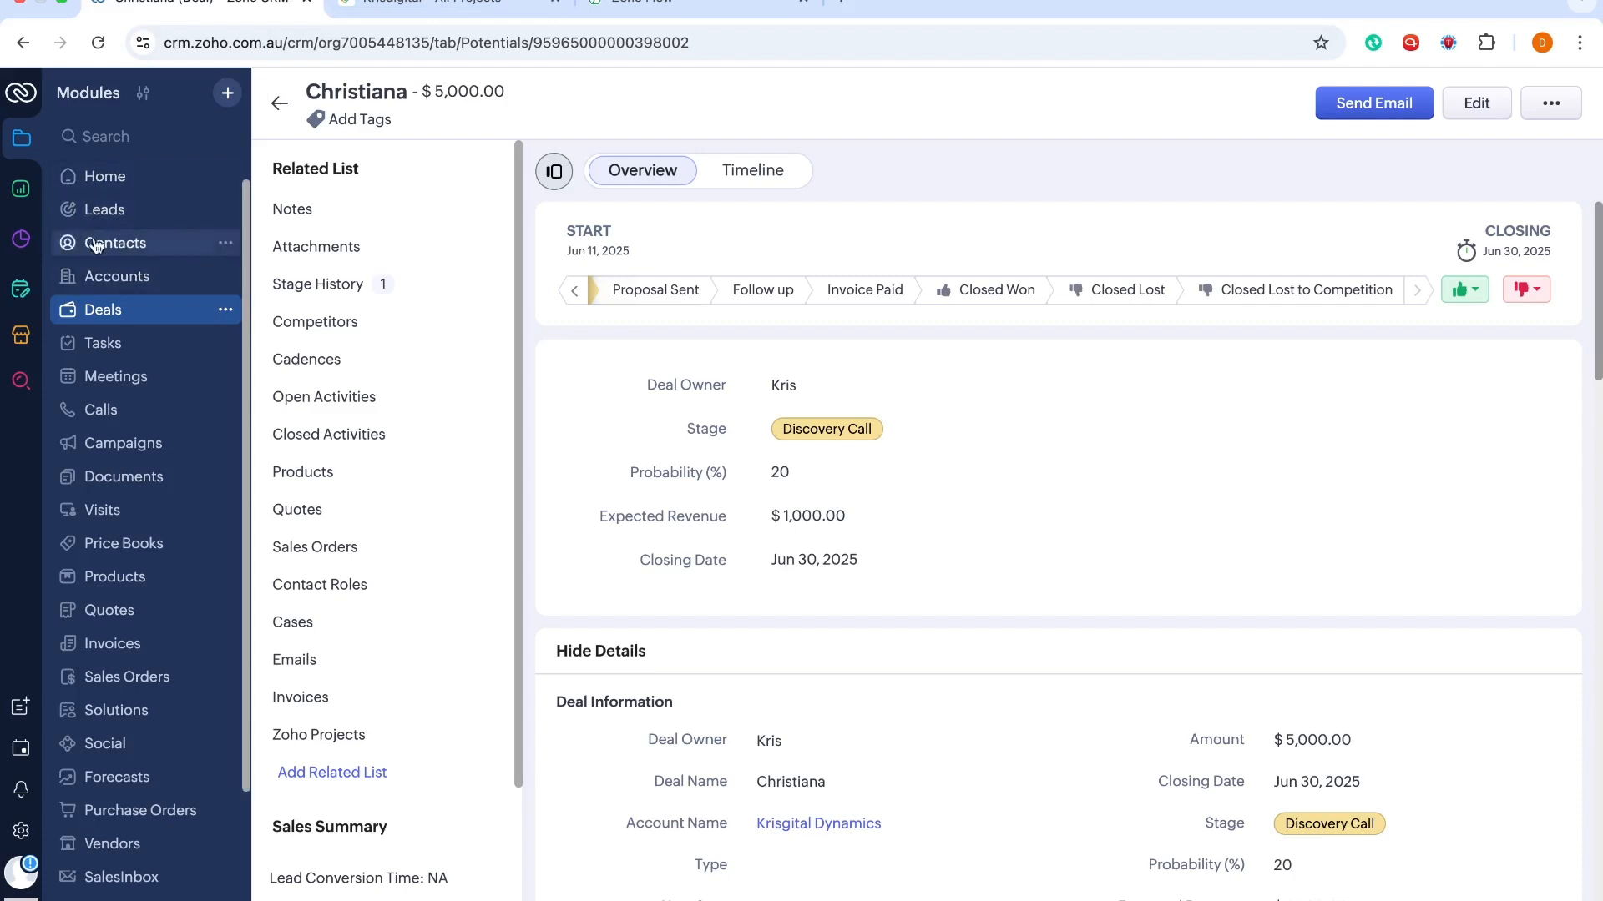
left_click(409, 8)
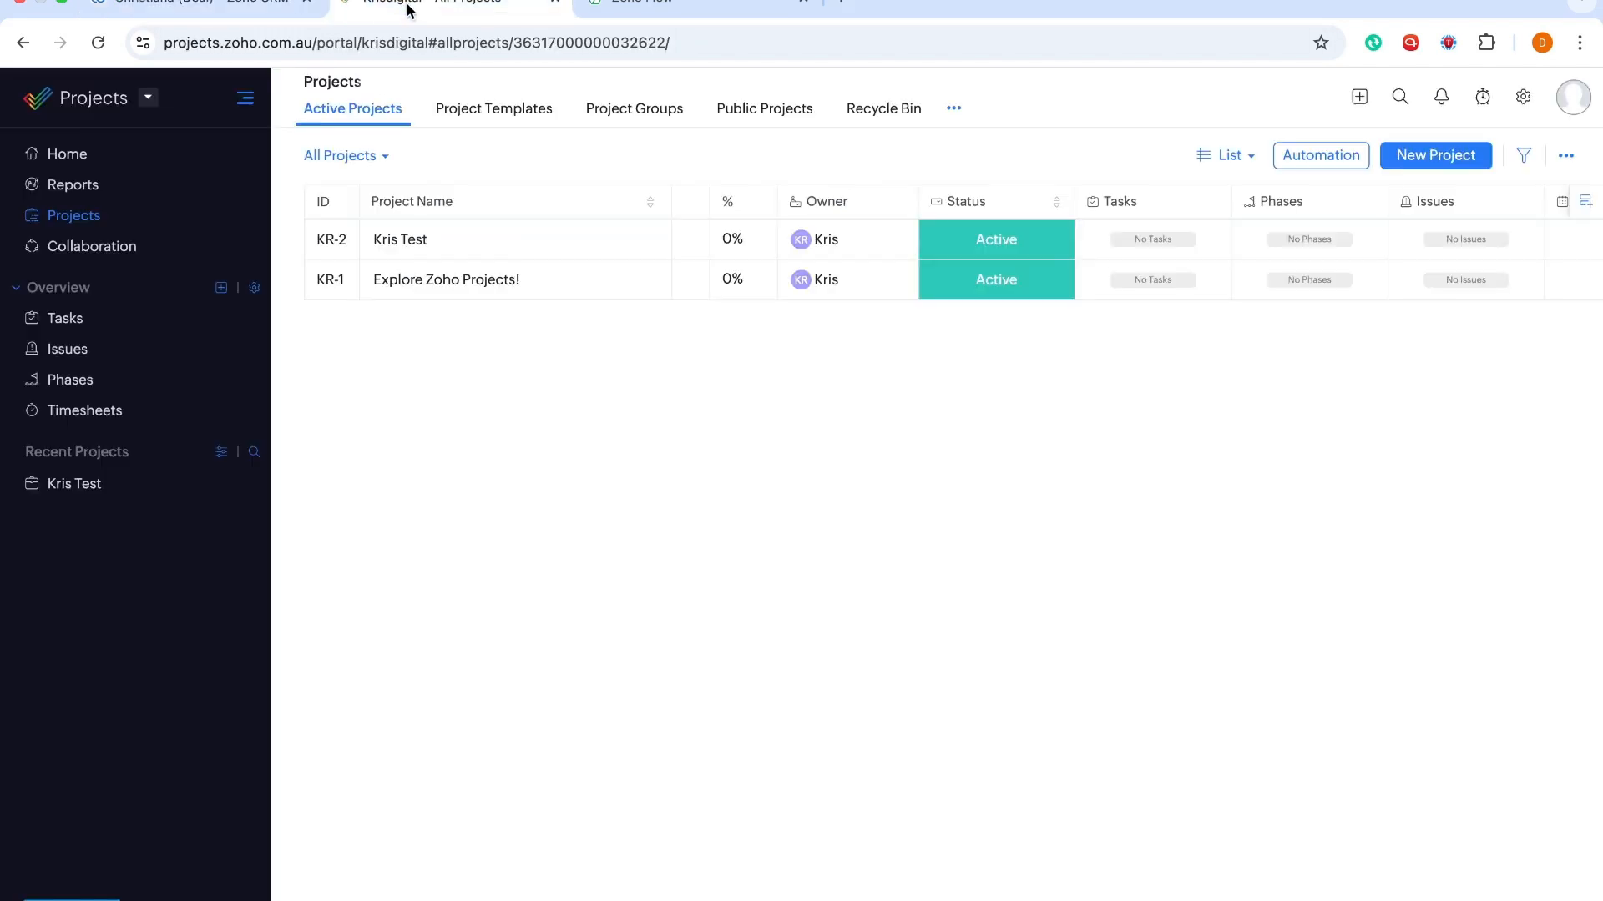
left_click(735, 10)
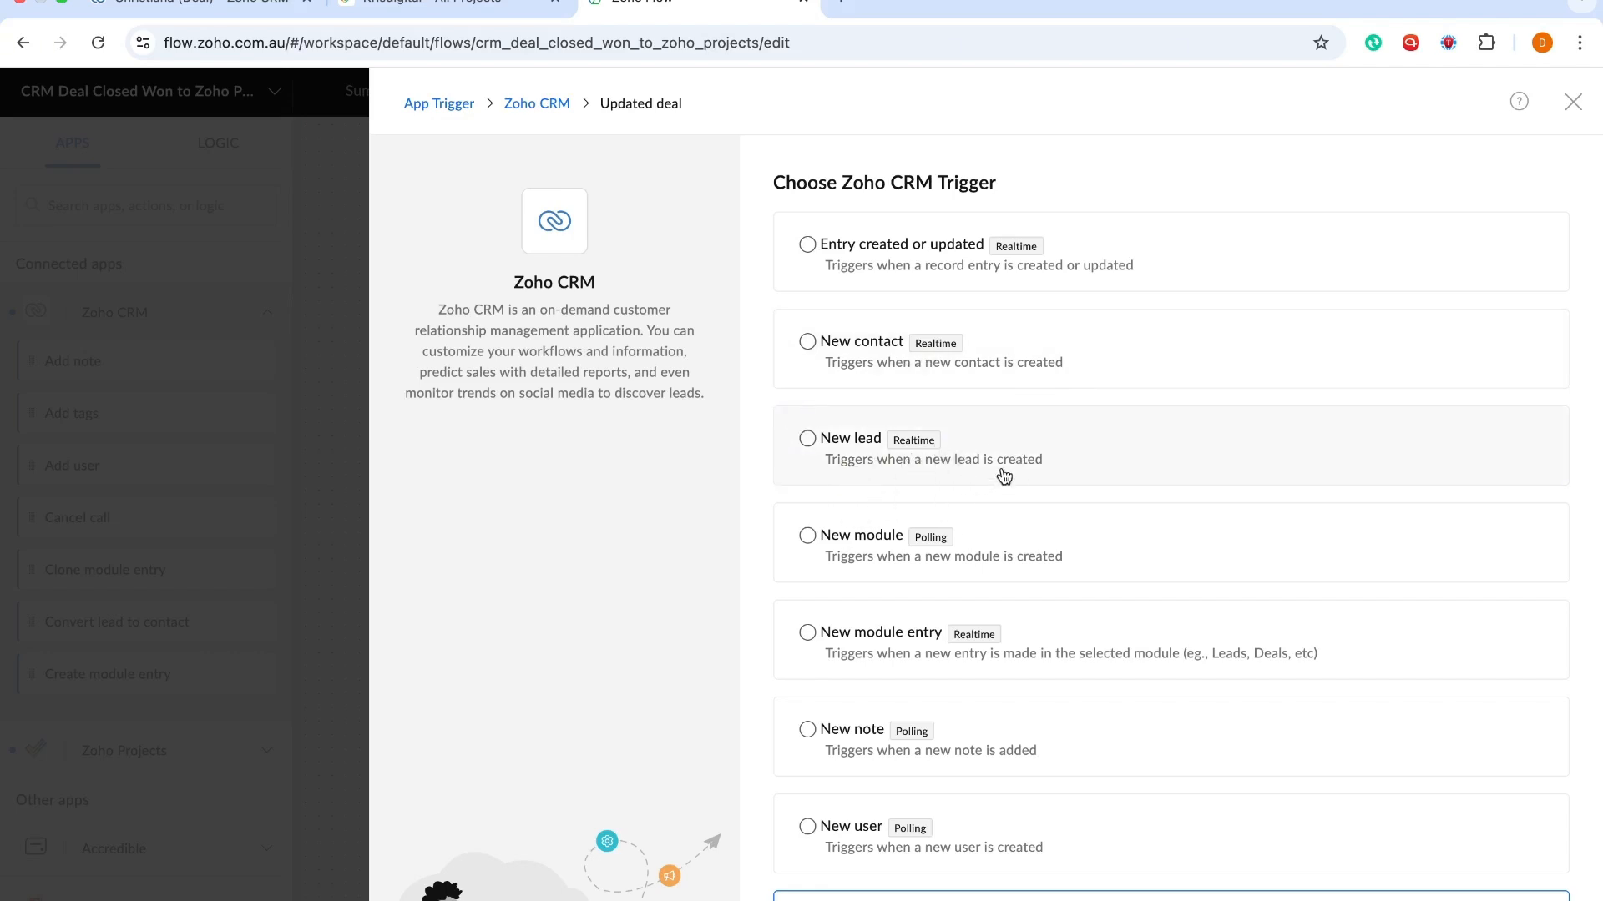
Compare against the Christiana deal in Zoho CRM, then confirm Updated deal as the trigger
scroll(1006, 474, "down", 1)
scroll(1006, 475, "down", 3)
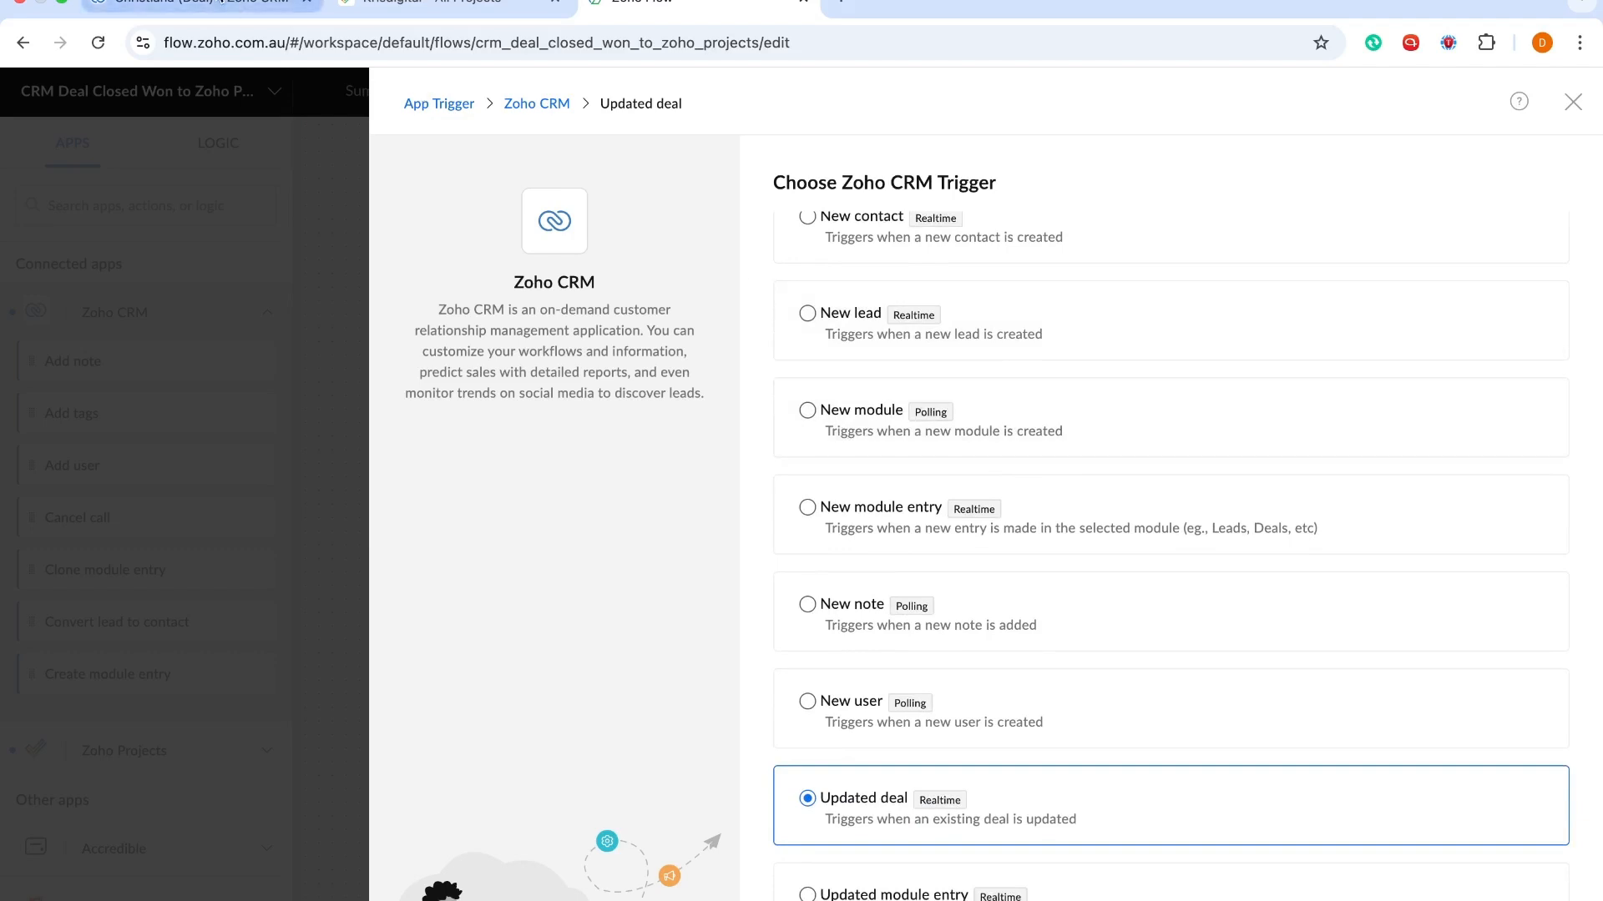
left_click(236, 7)
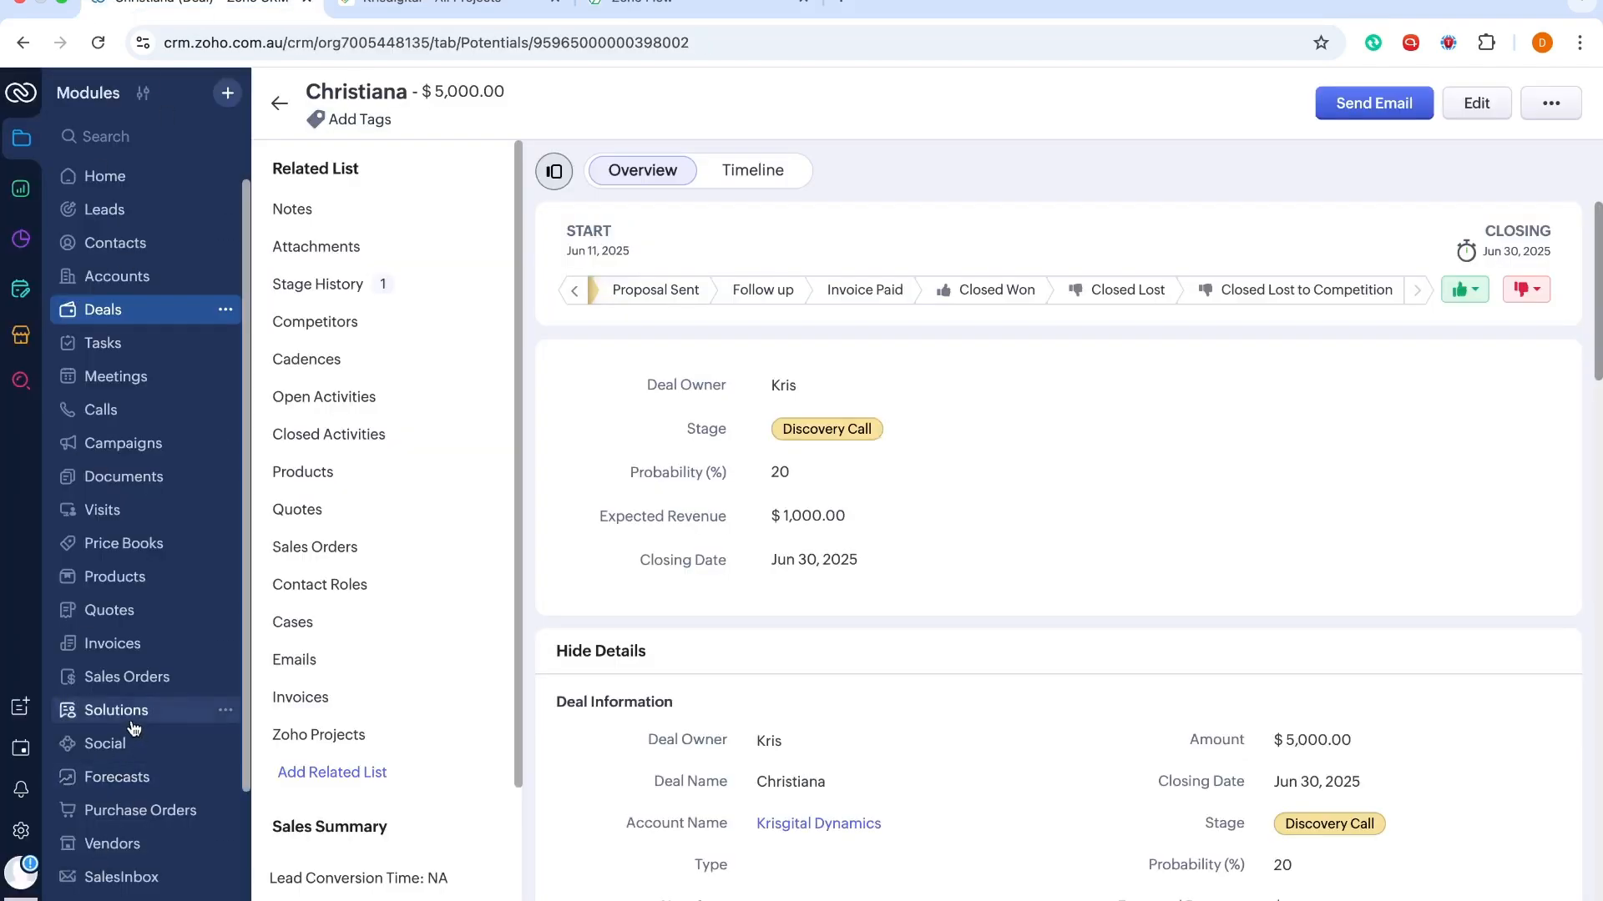
scroll(134, 714, "down", 3)
left_click(631, 10)
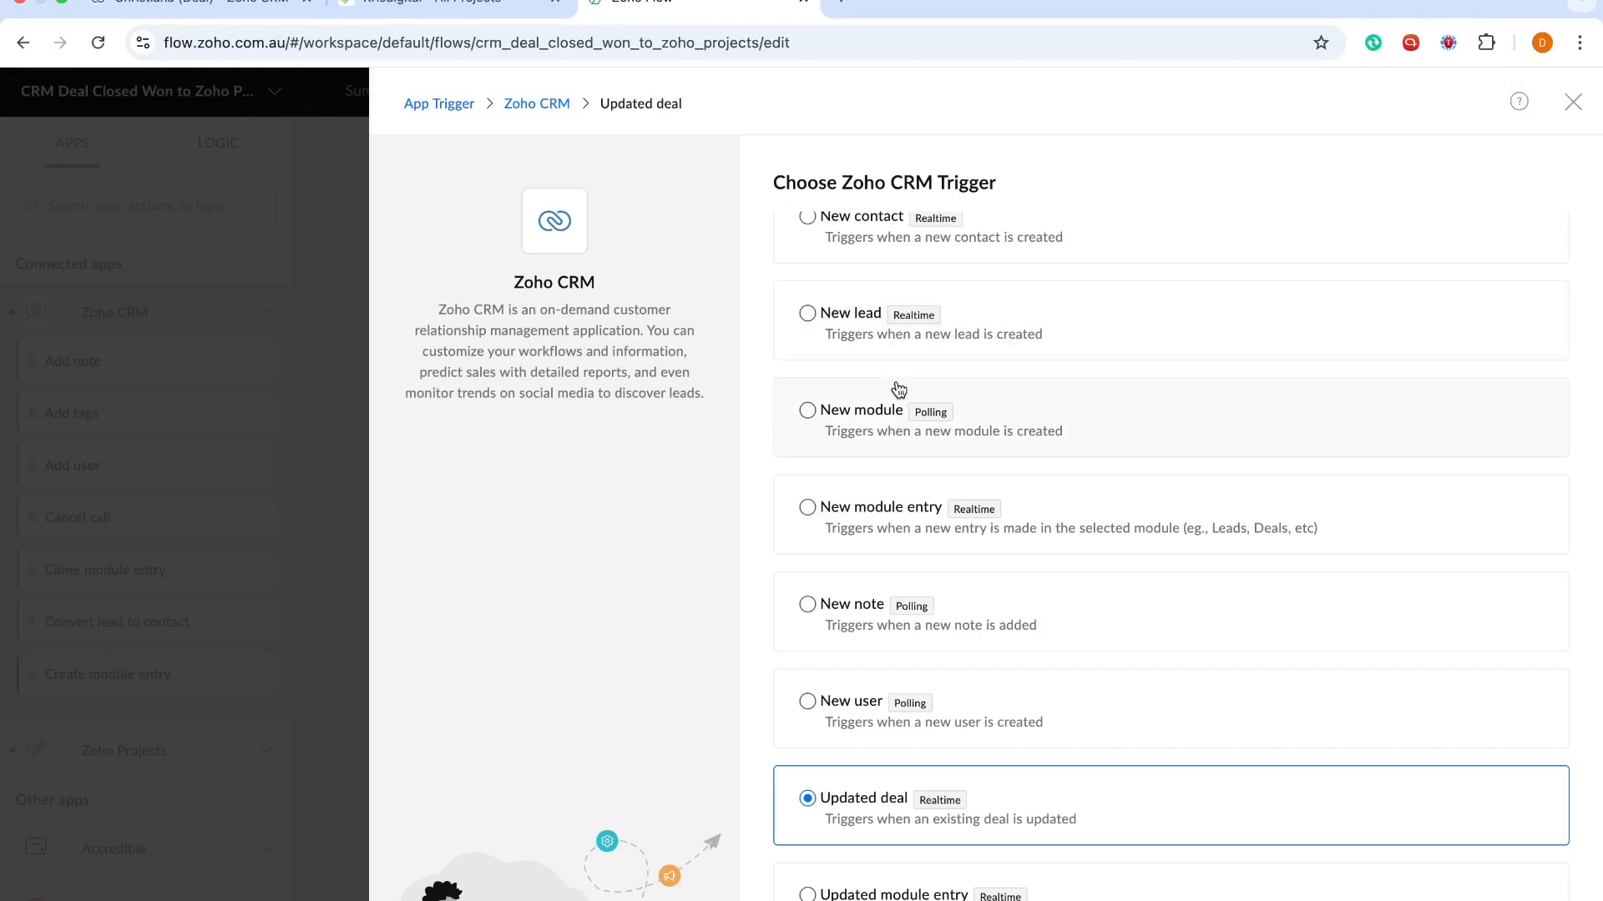
scroll(923, 693, "down", 3)
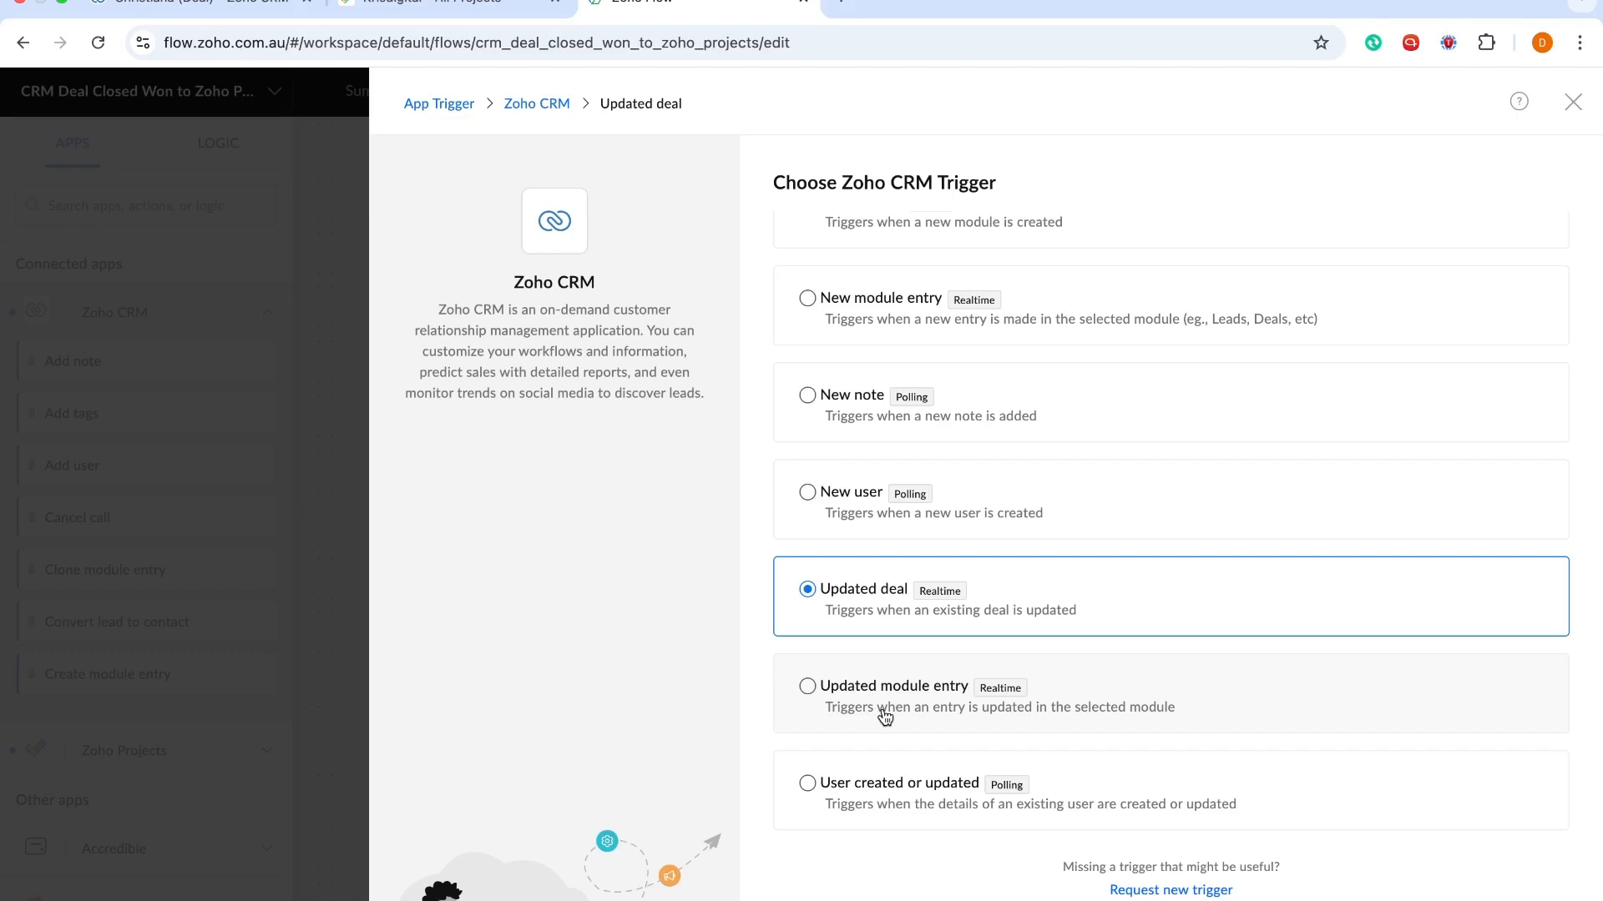
left_click(192, 10)
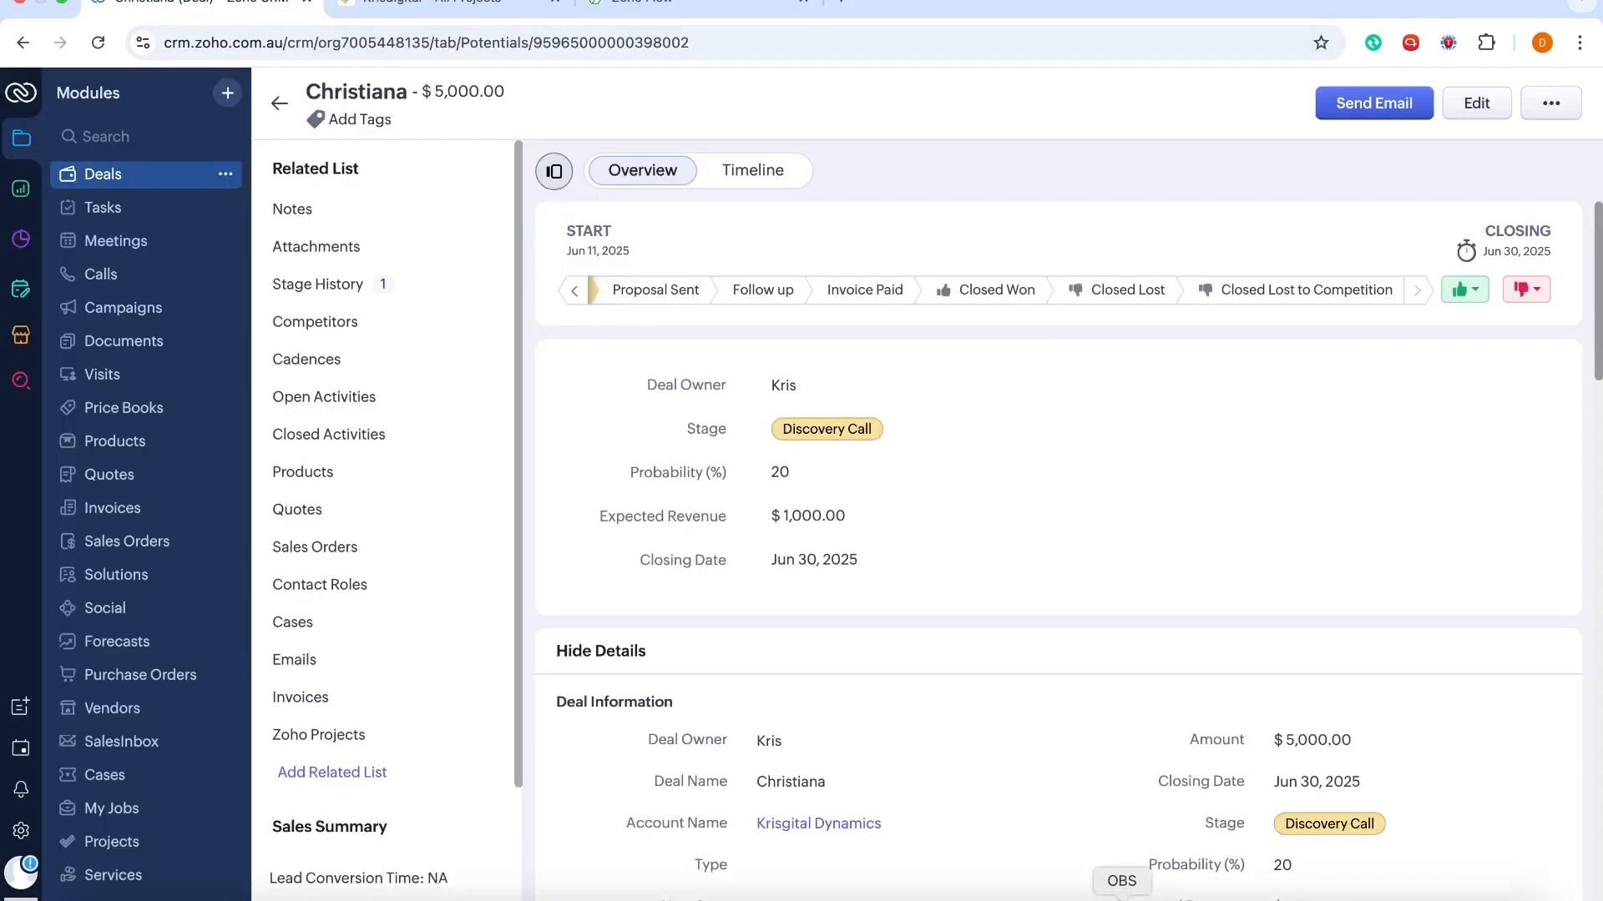
scroll(834, 751, "down", 7)
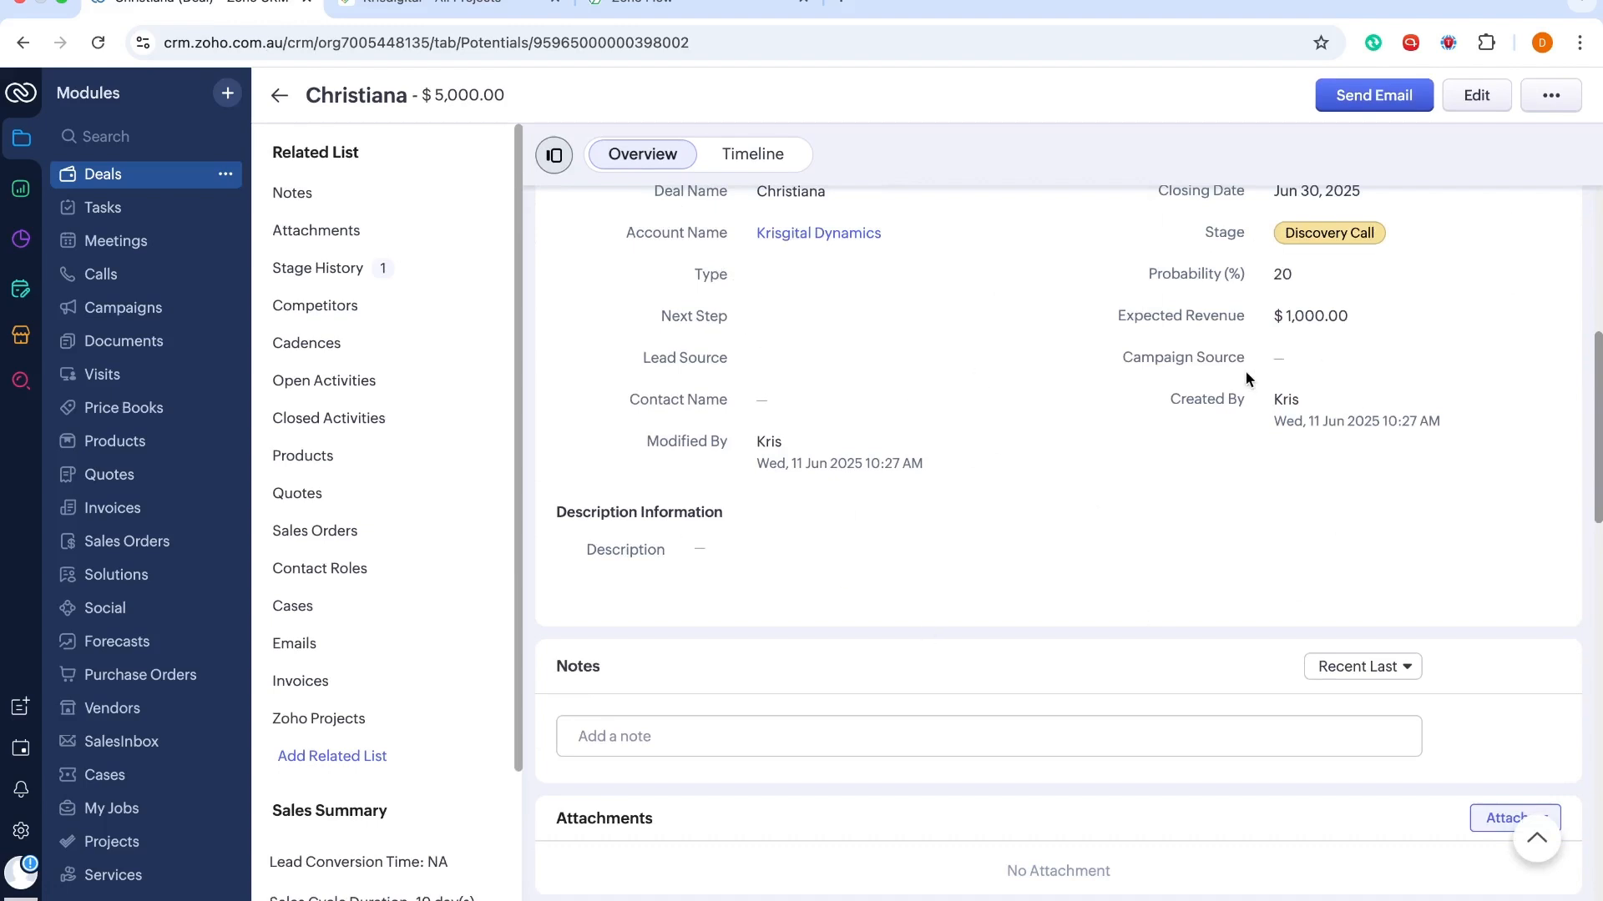
left_click(651, 9)
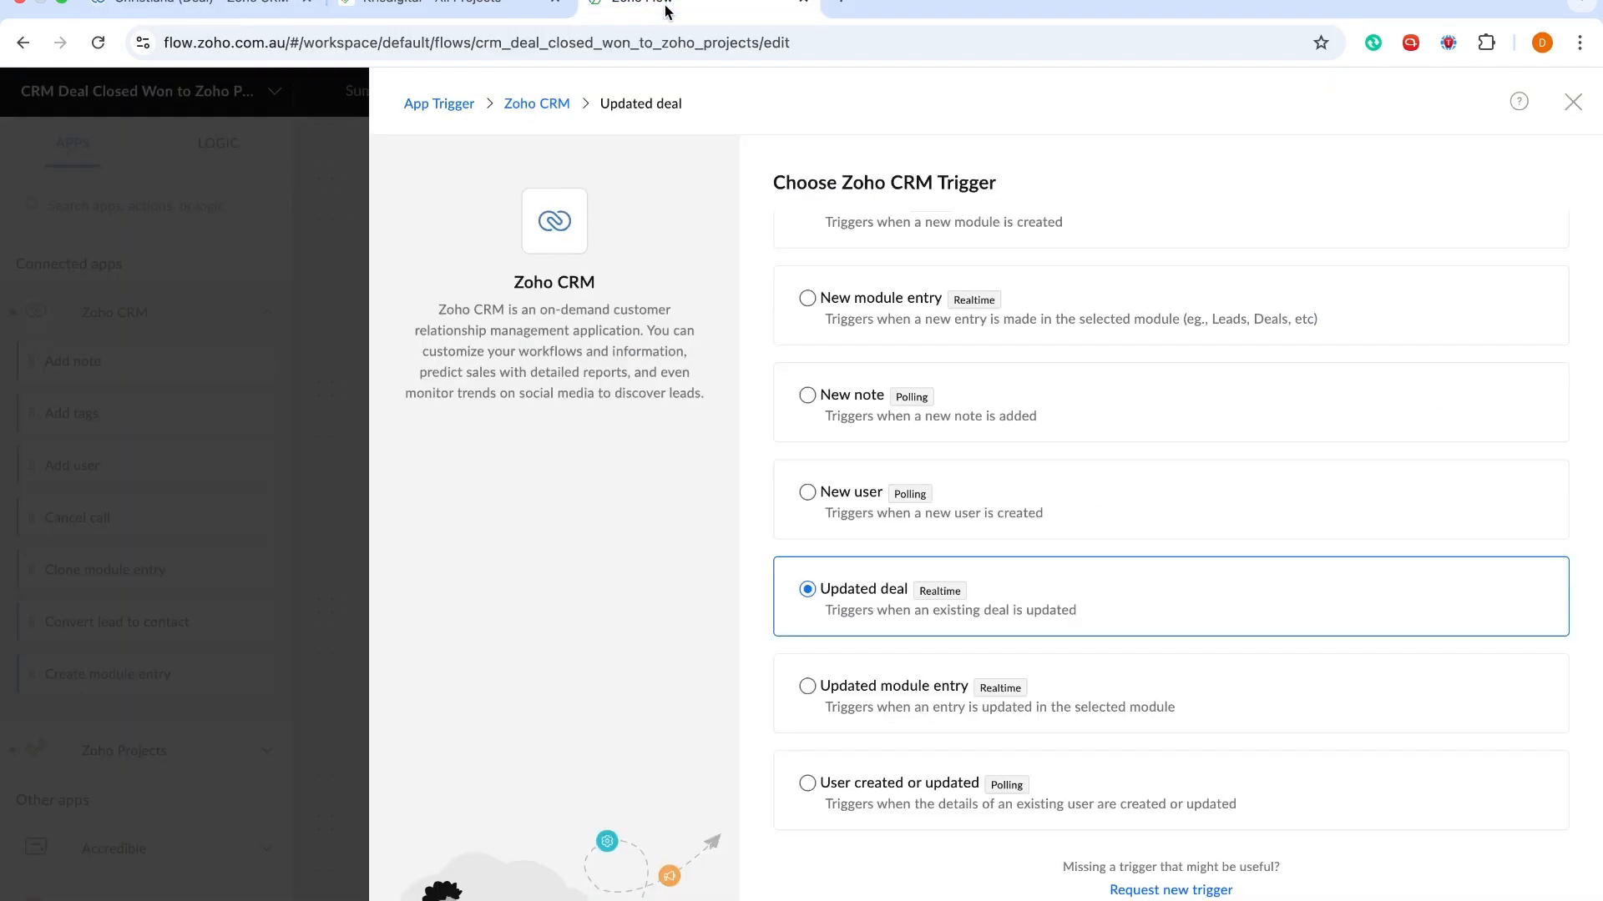
left_click(210, 6)
scroll(1143, 340, "up", 7)
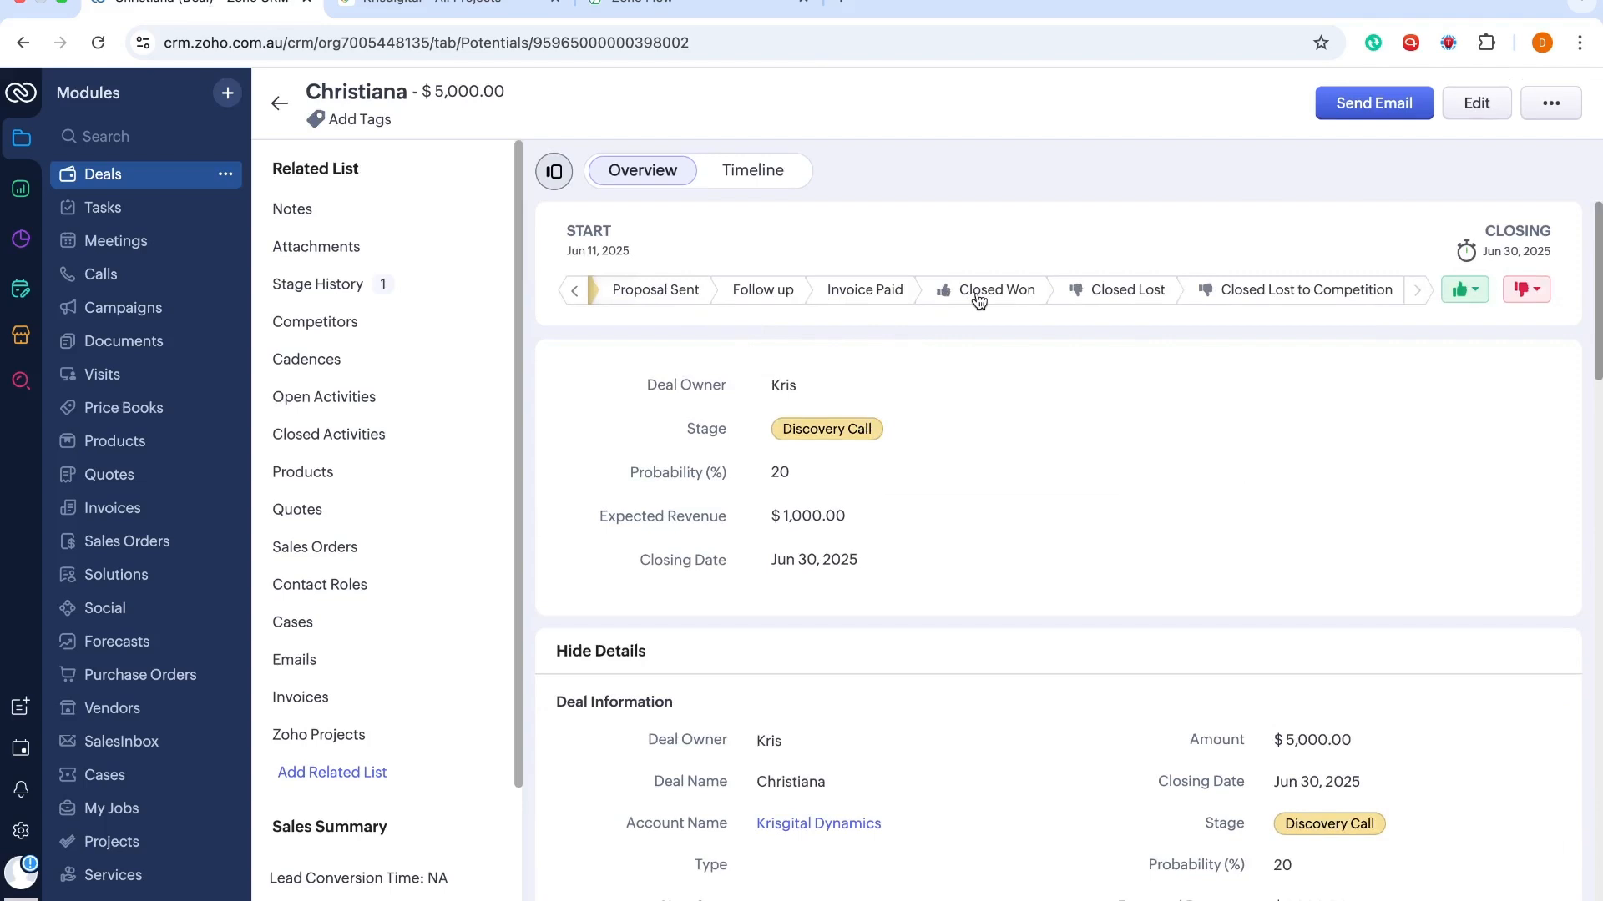
left_click(634, 0)
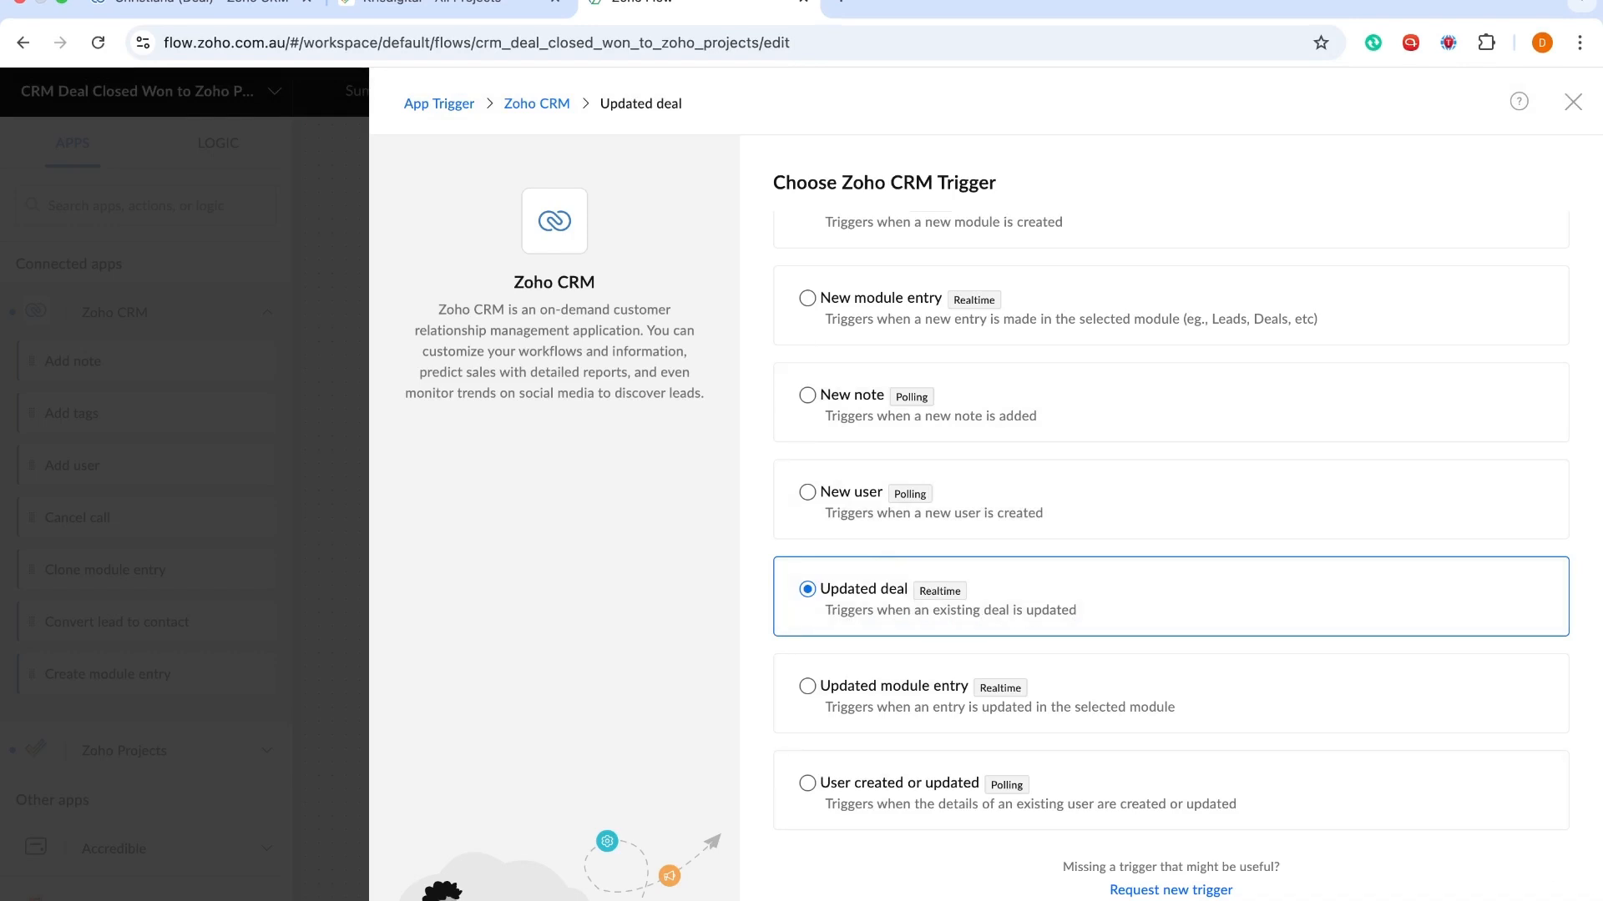
left_click(1519, 900)
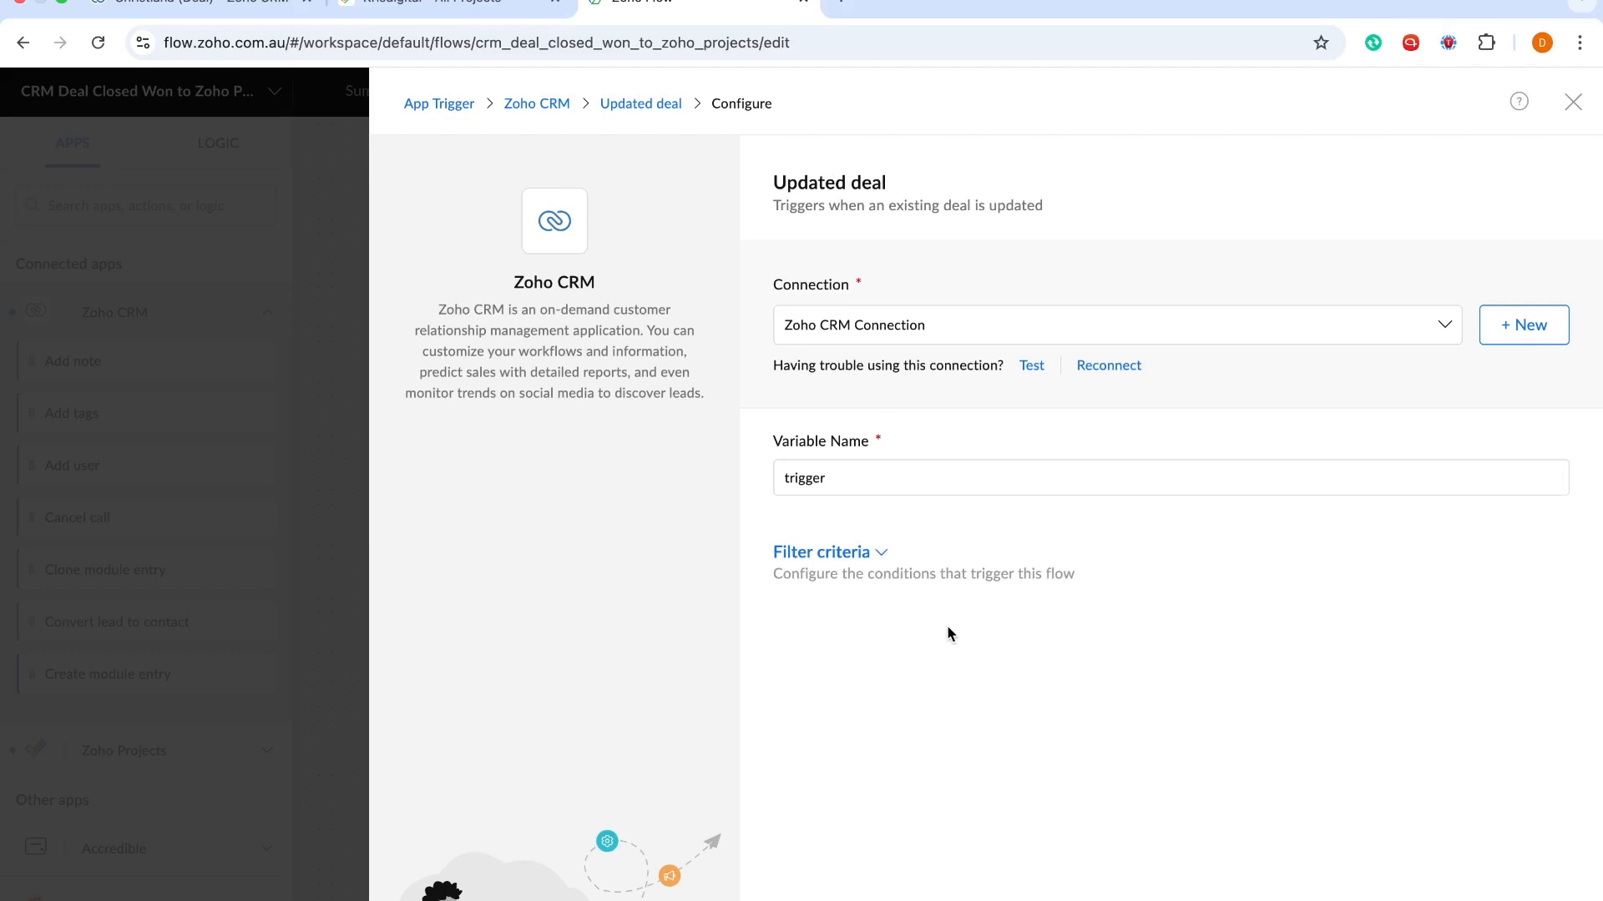
Add a Stage contains Won filter to the Updated deal trigger and save it
left_click(860, 553)
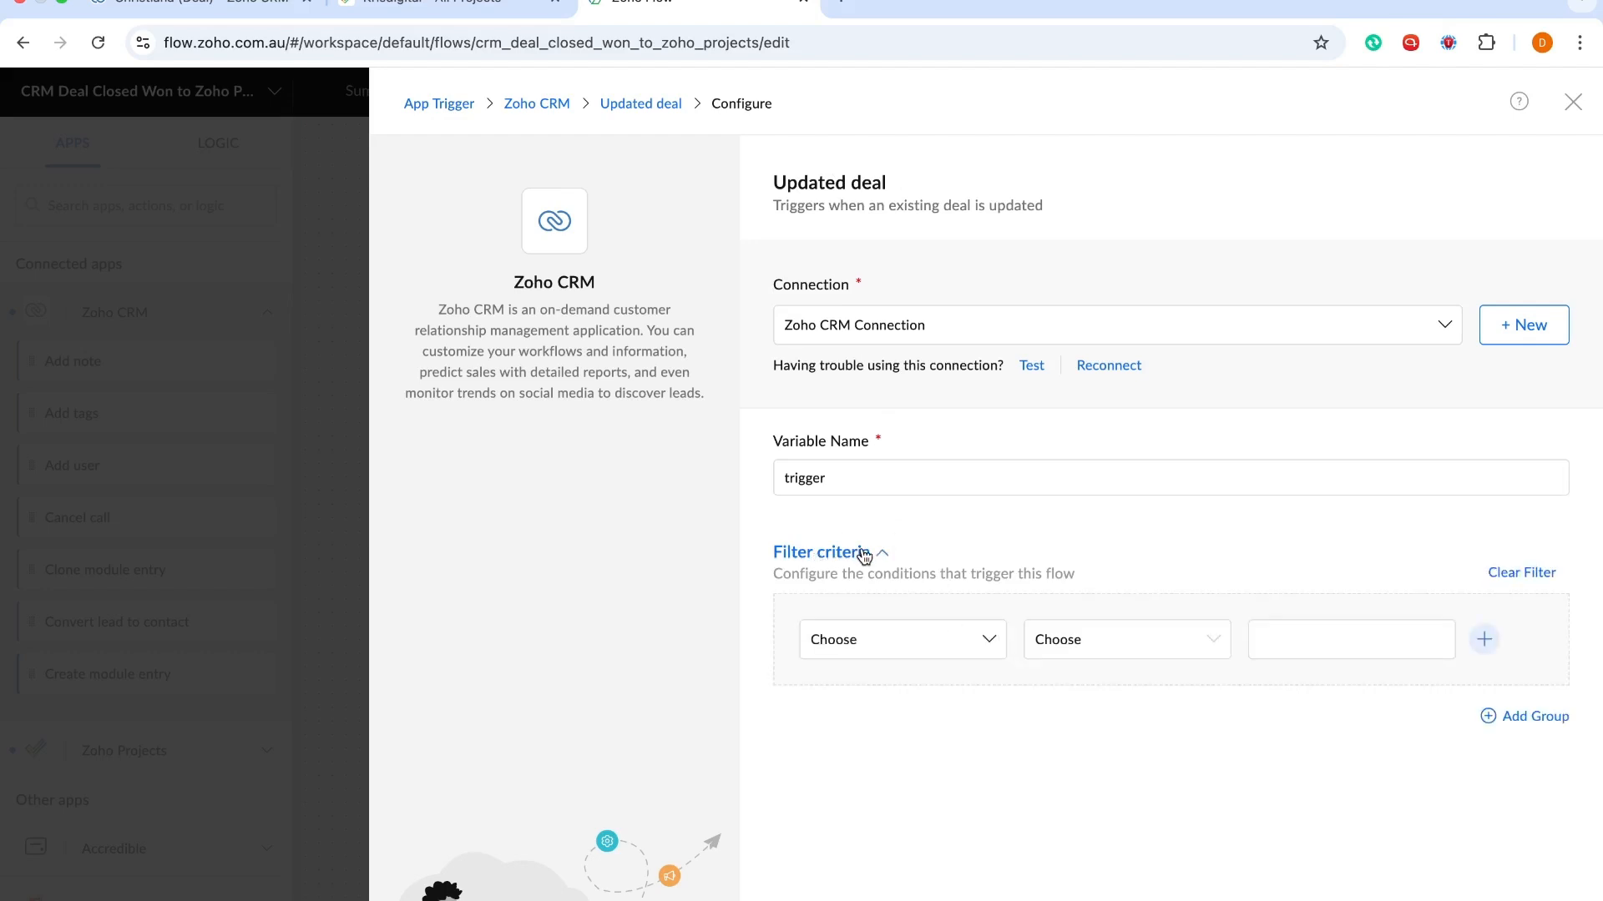
left_click(909, 641)
type("stage")
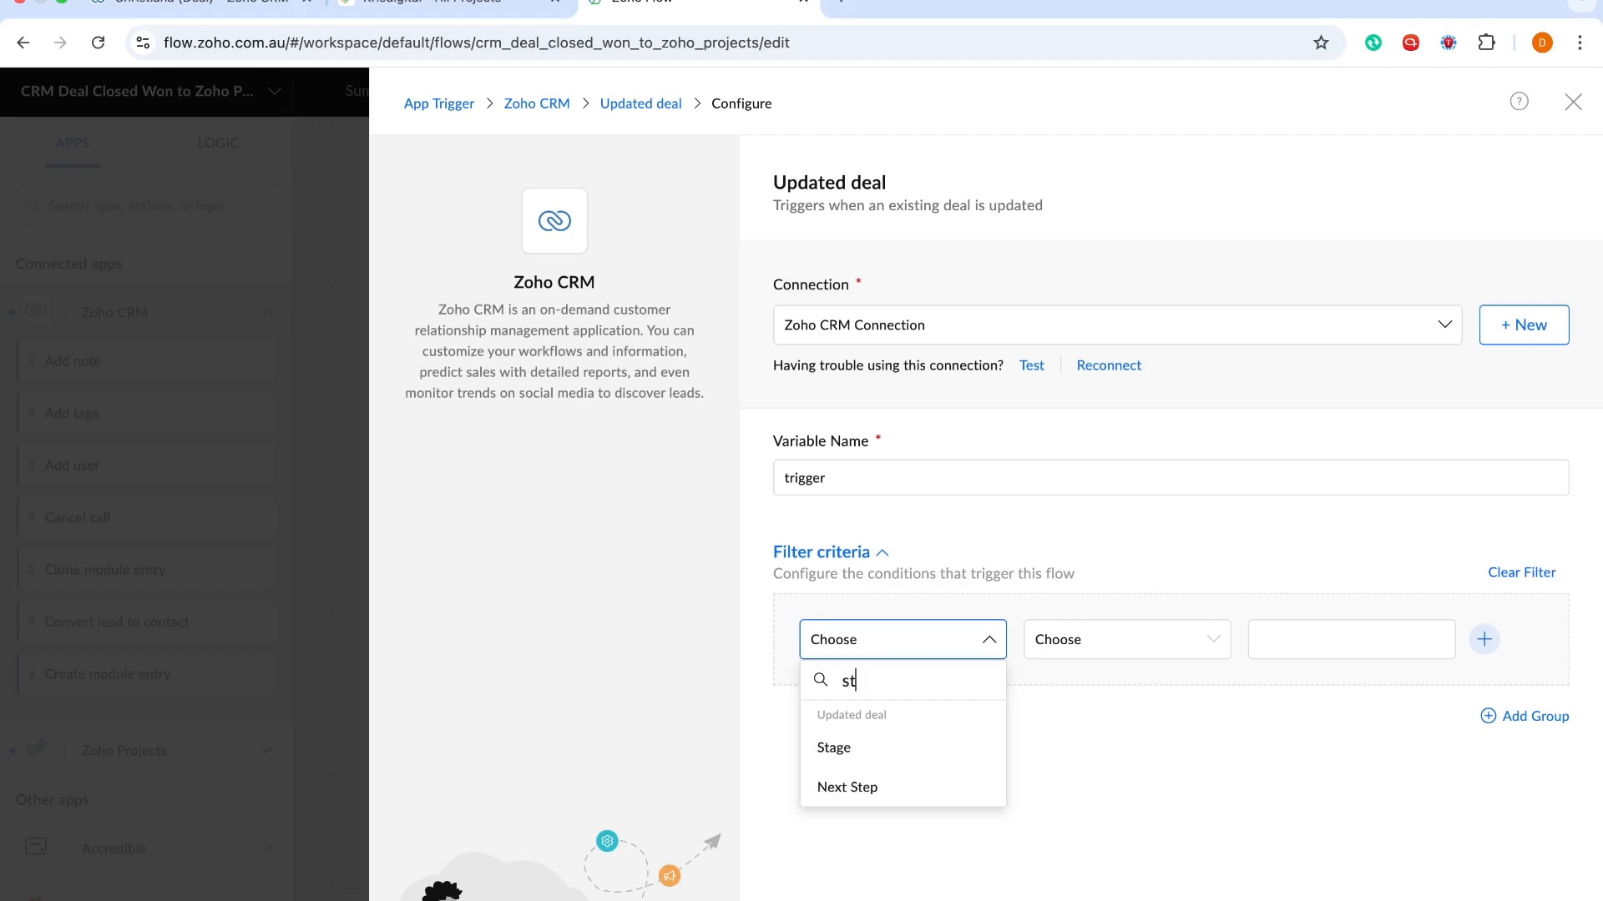
left_click(886, 750)
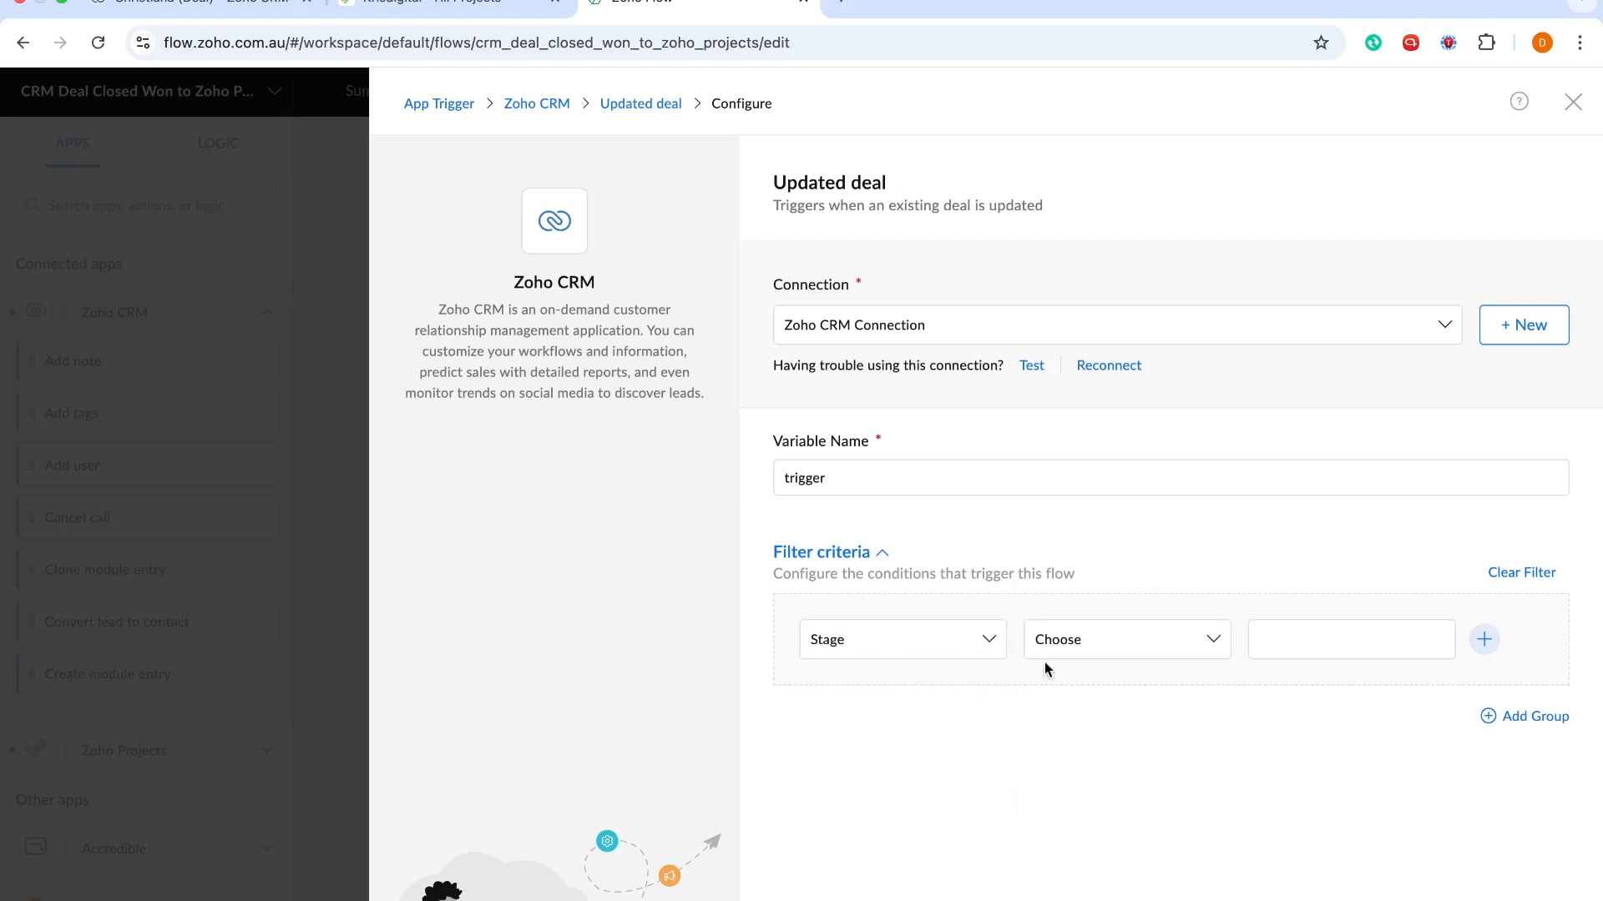
left_click(1106, 644)
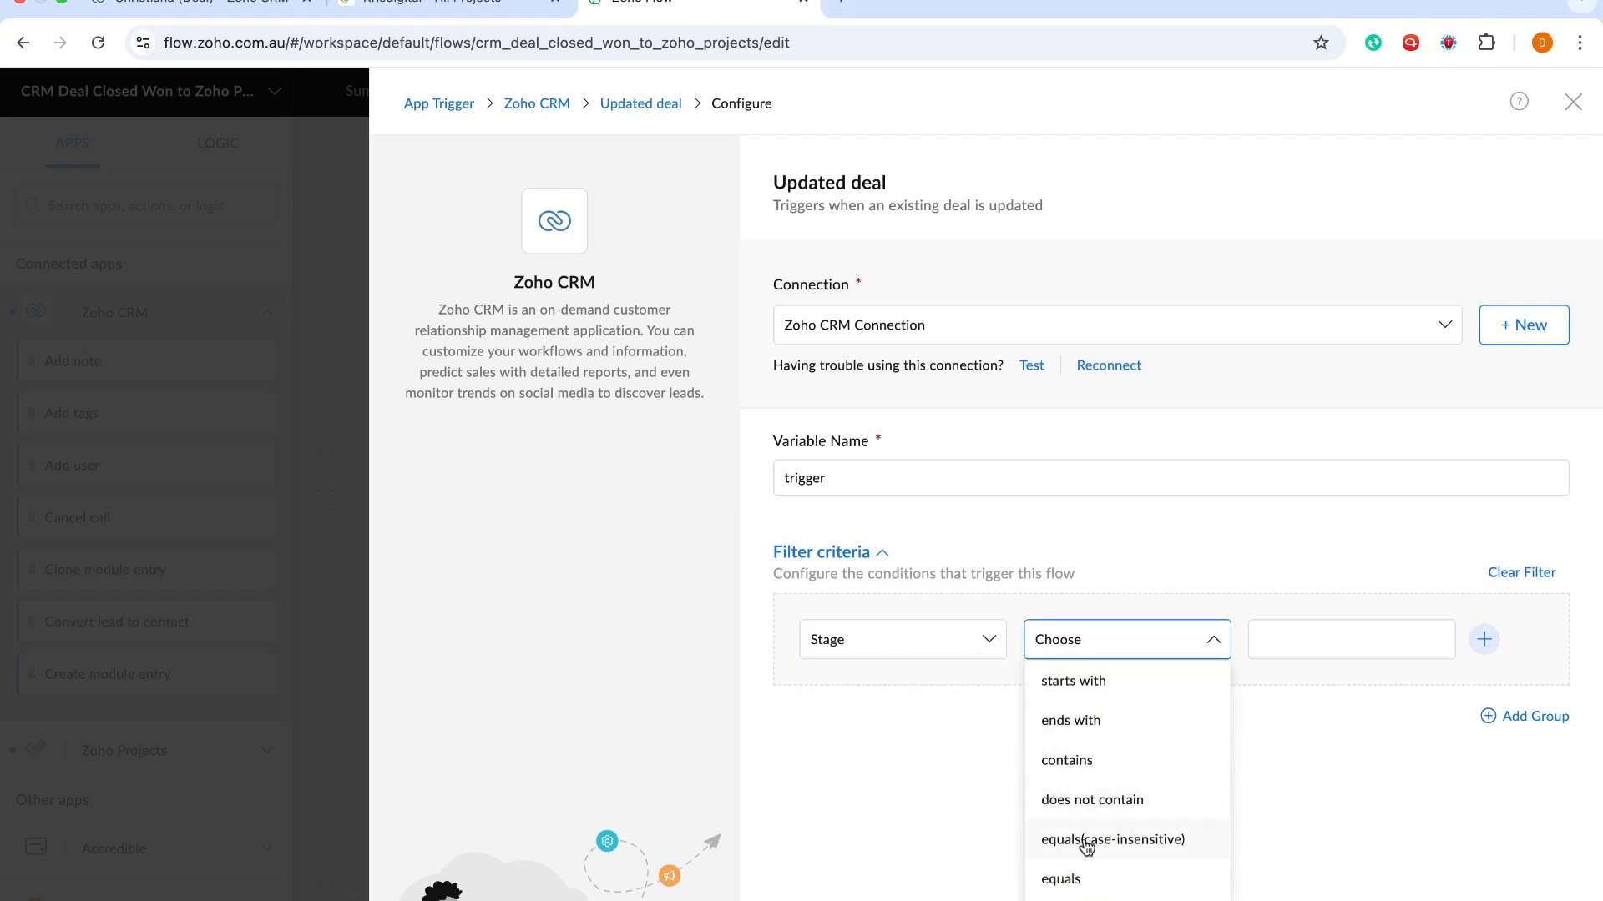
left_click(1068, 760)
left_click(1324, 639)
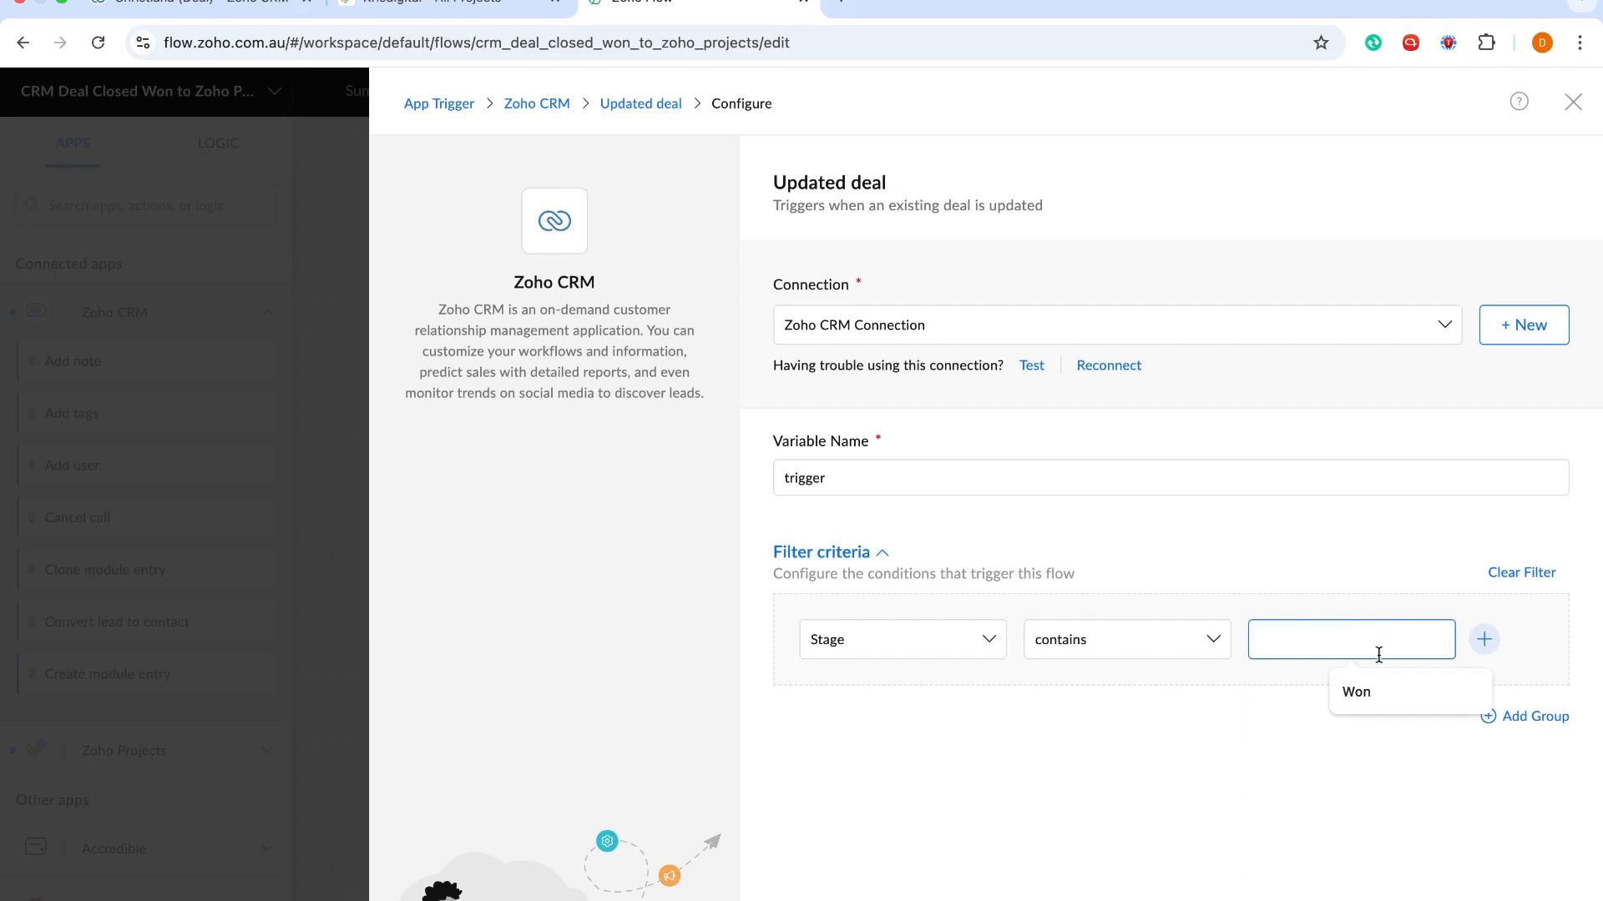
left_click(1383, 691)
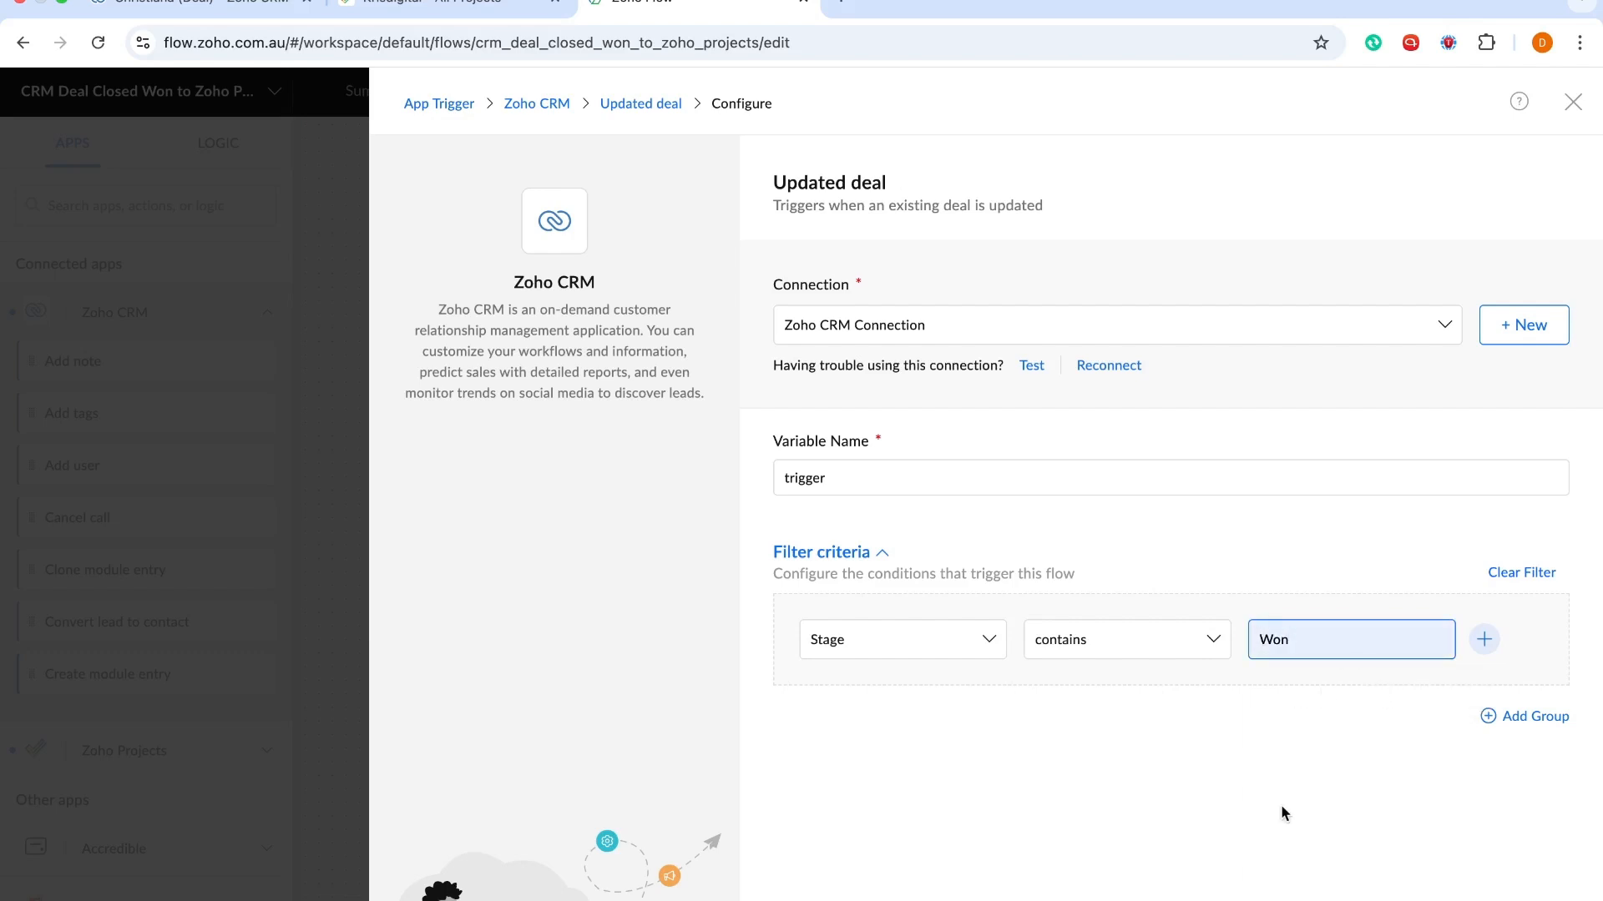
left_click(1524, 898)
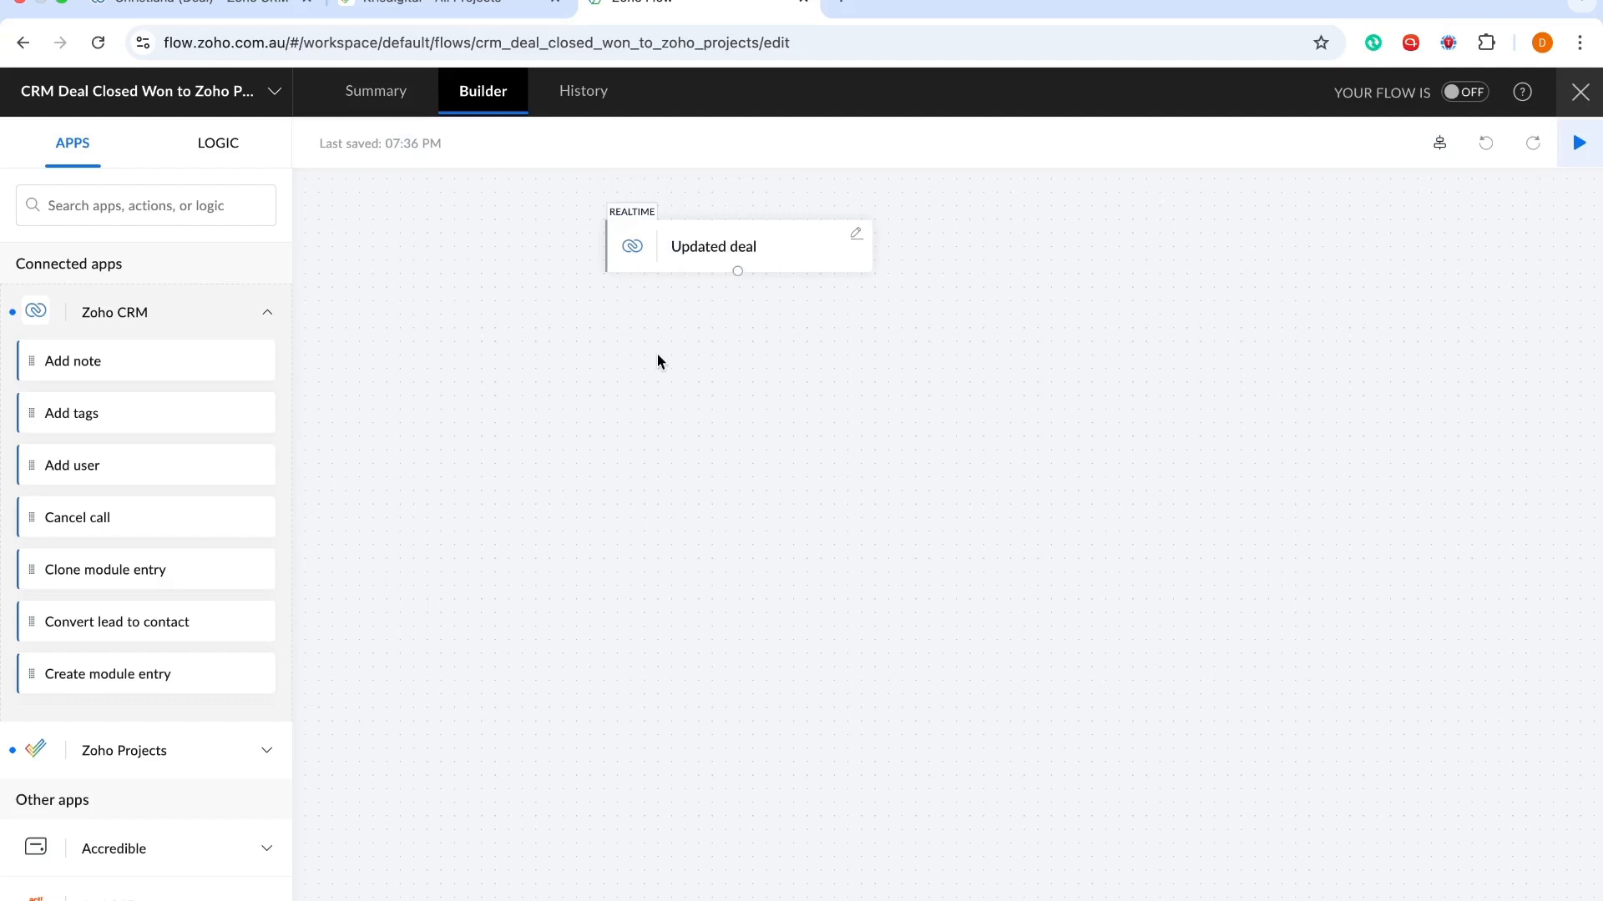
Search apps for 'zoho pro' and expand Zoho Projects to reach the Create project action
left_click(451, 6)
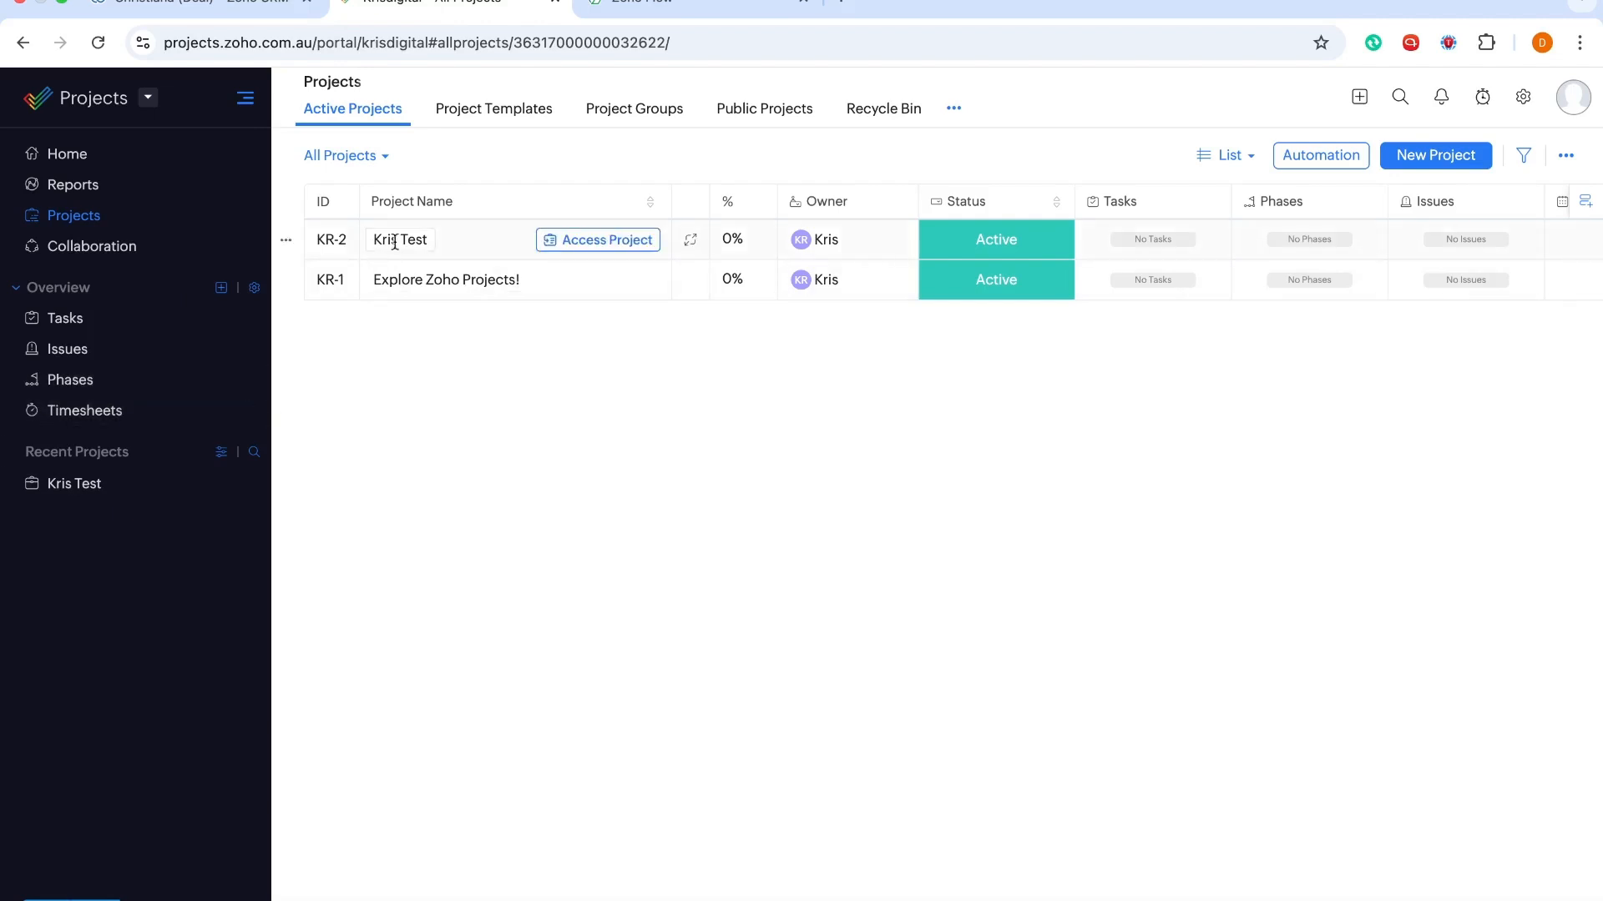
left_click(659, 3)
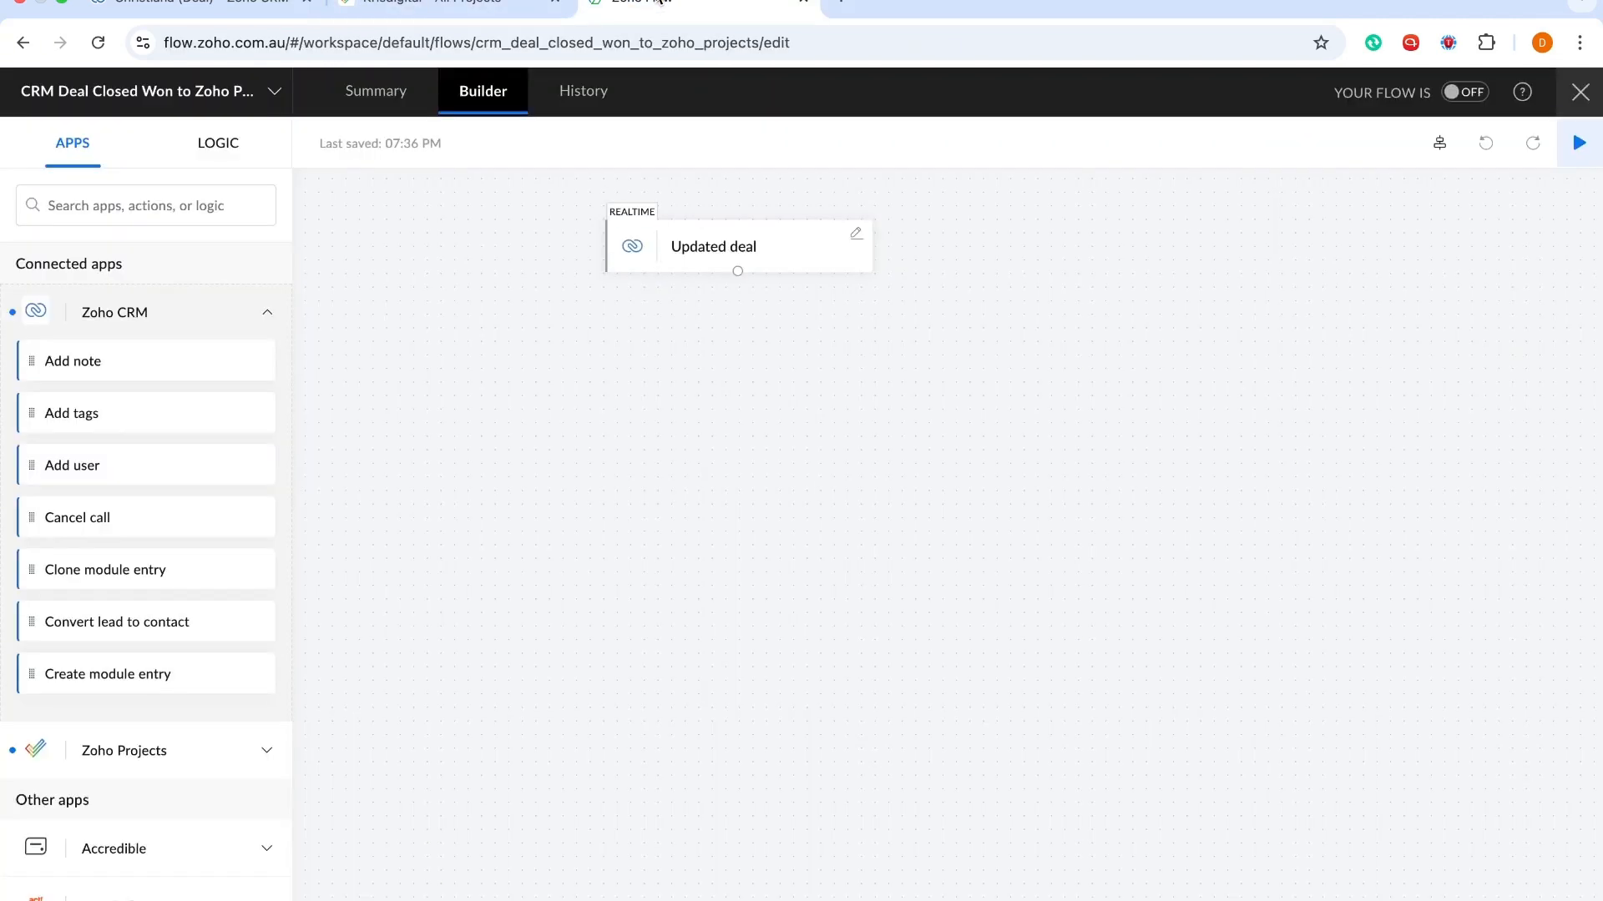
left_click(159, 205)
type("z")
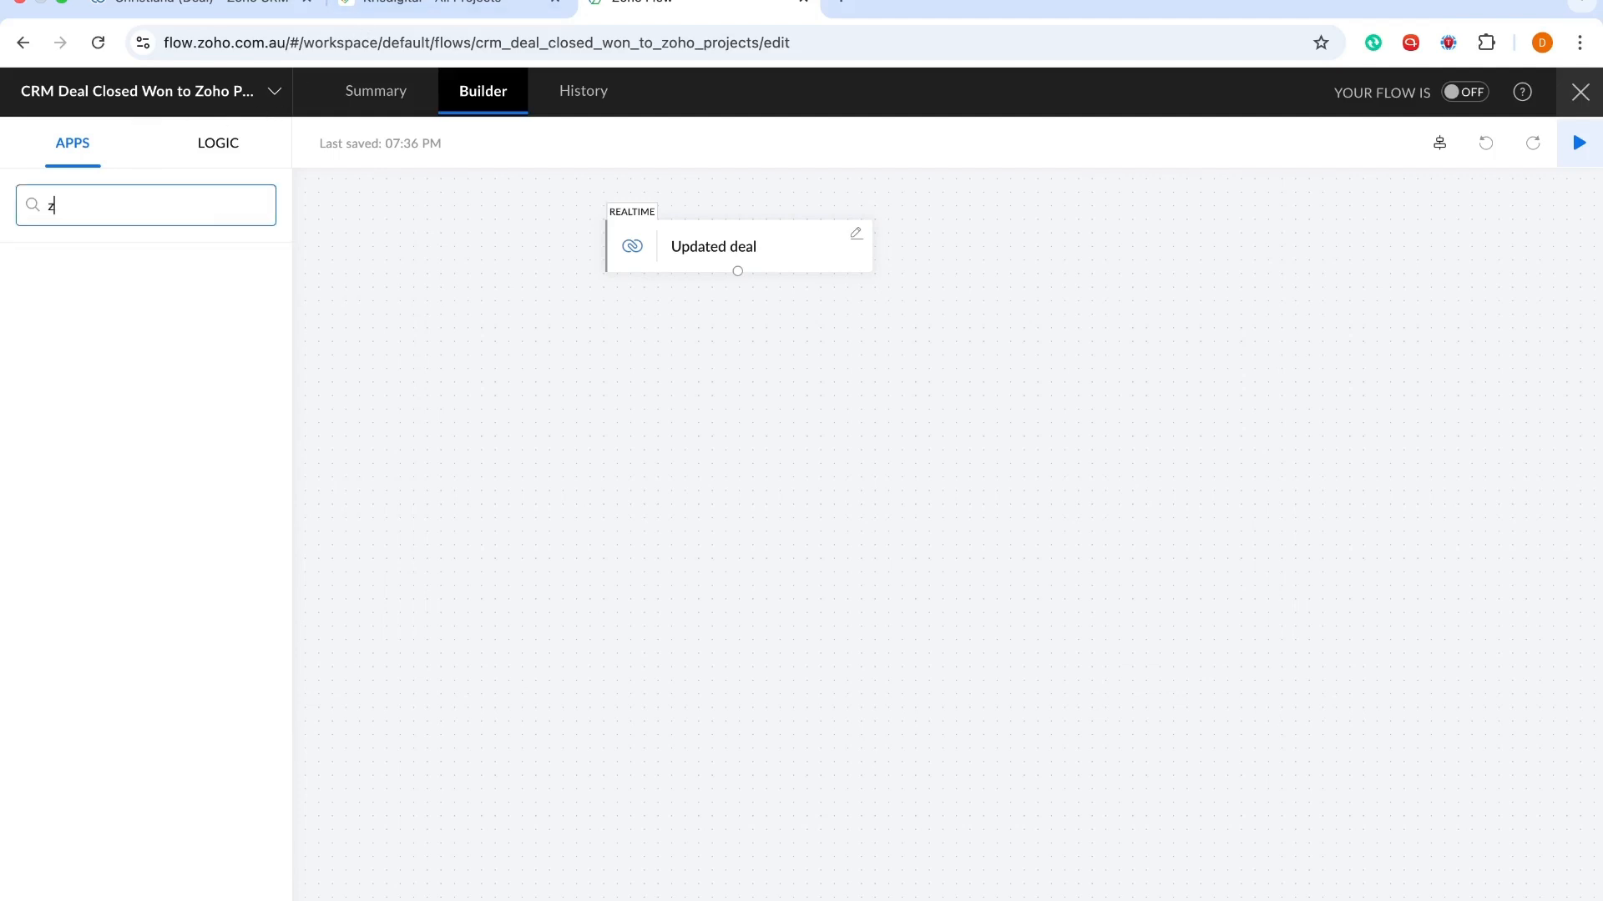
type("oho pro")
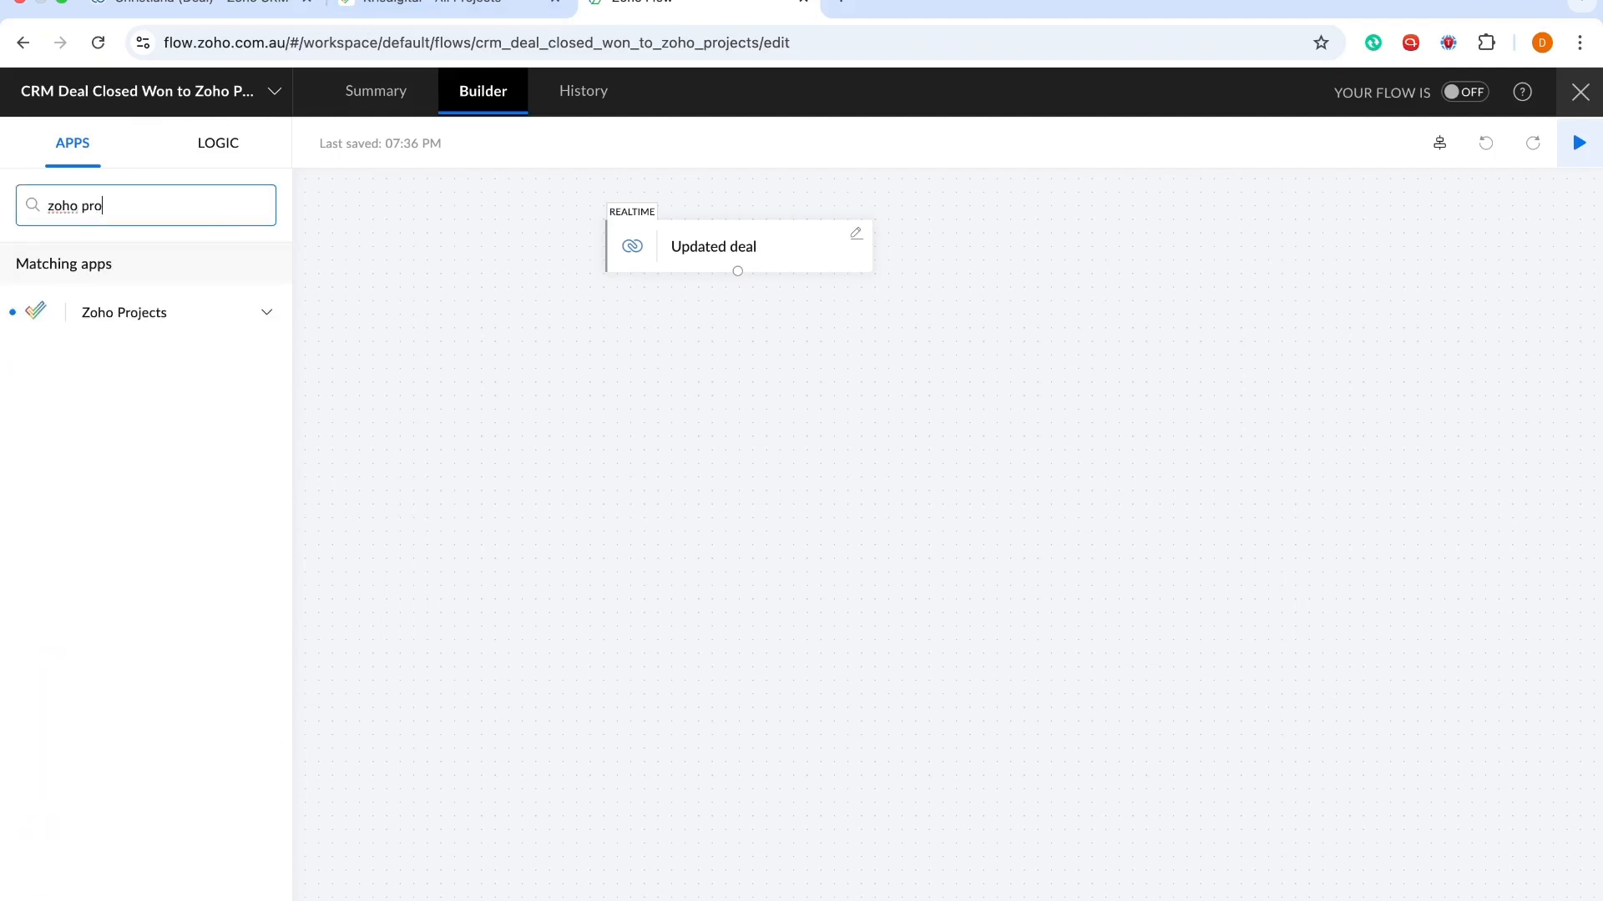
left_click(267, 314)
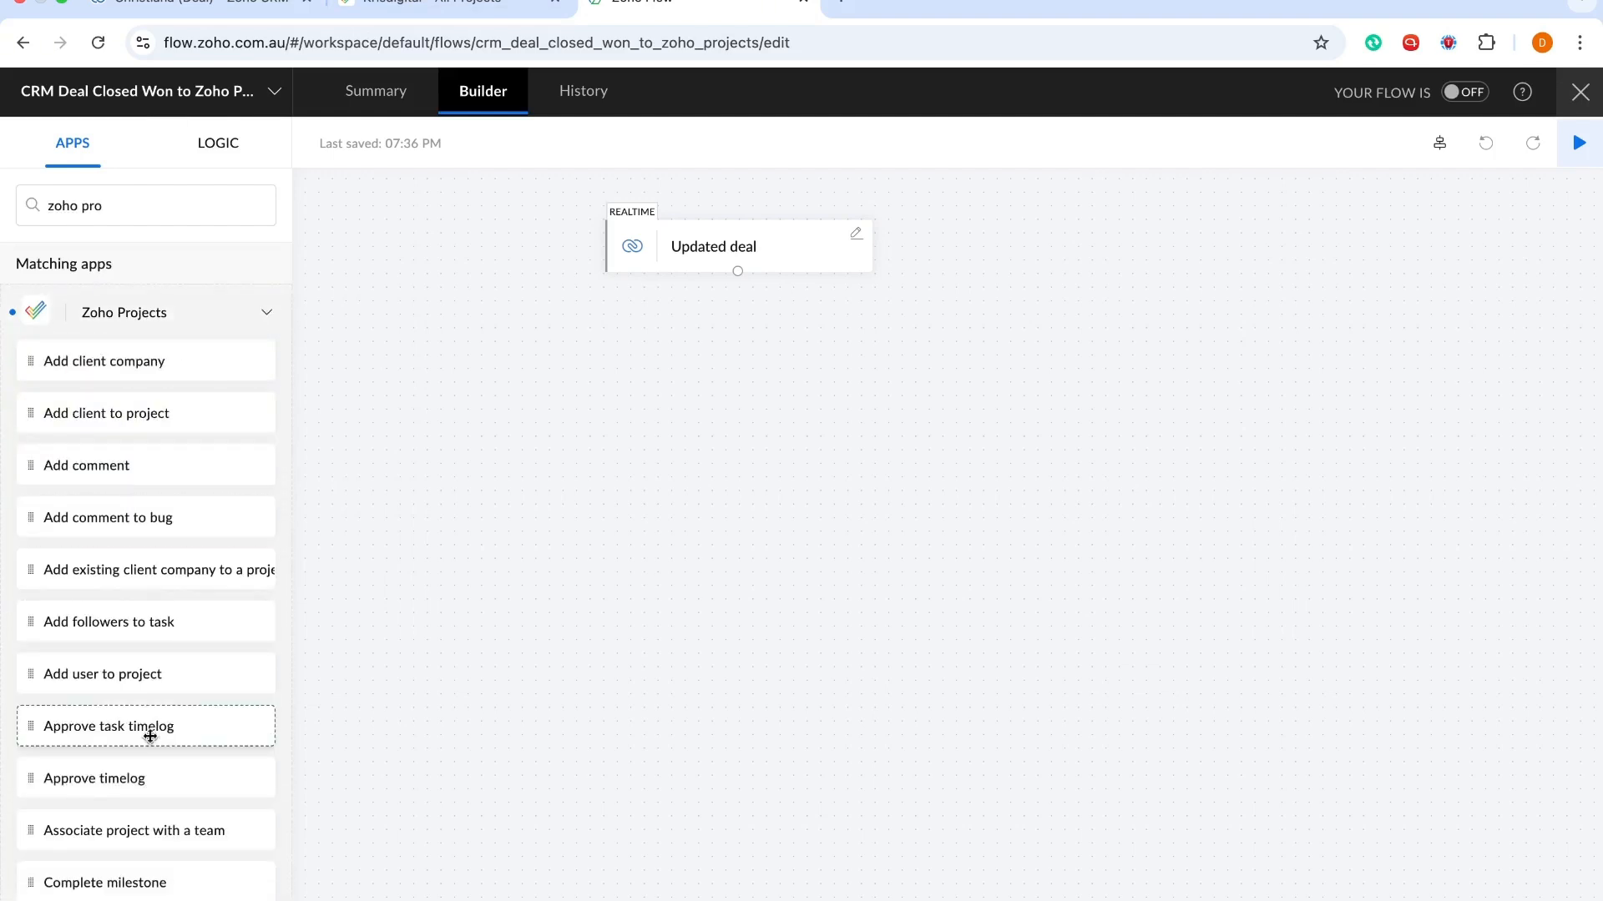
scroll(150, 777, "down", 5)
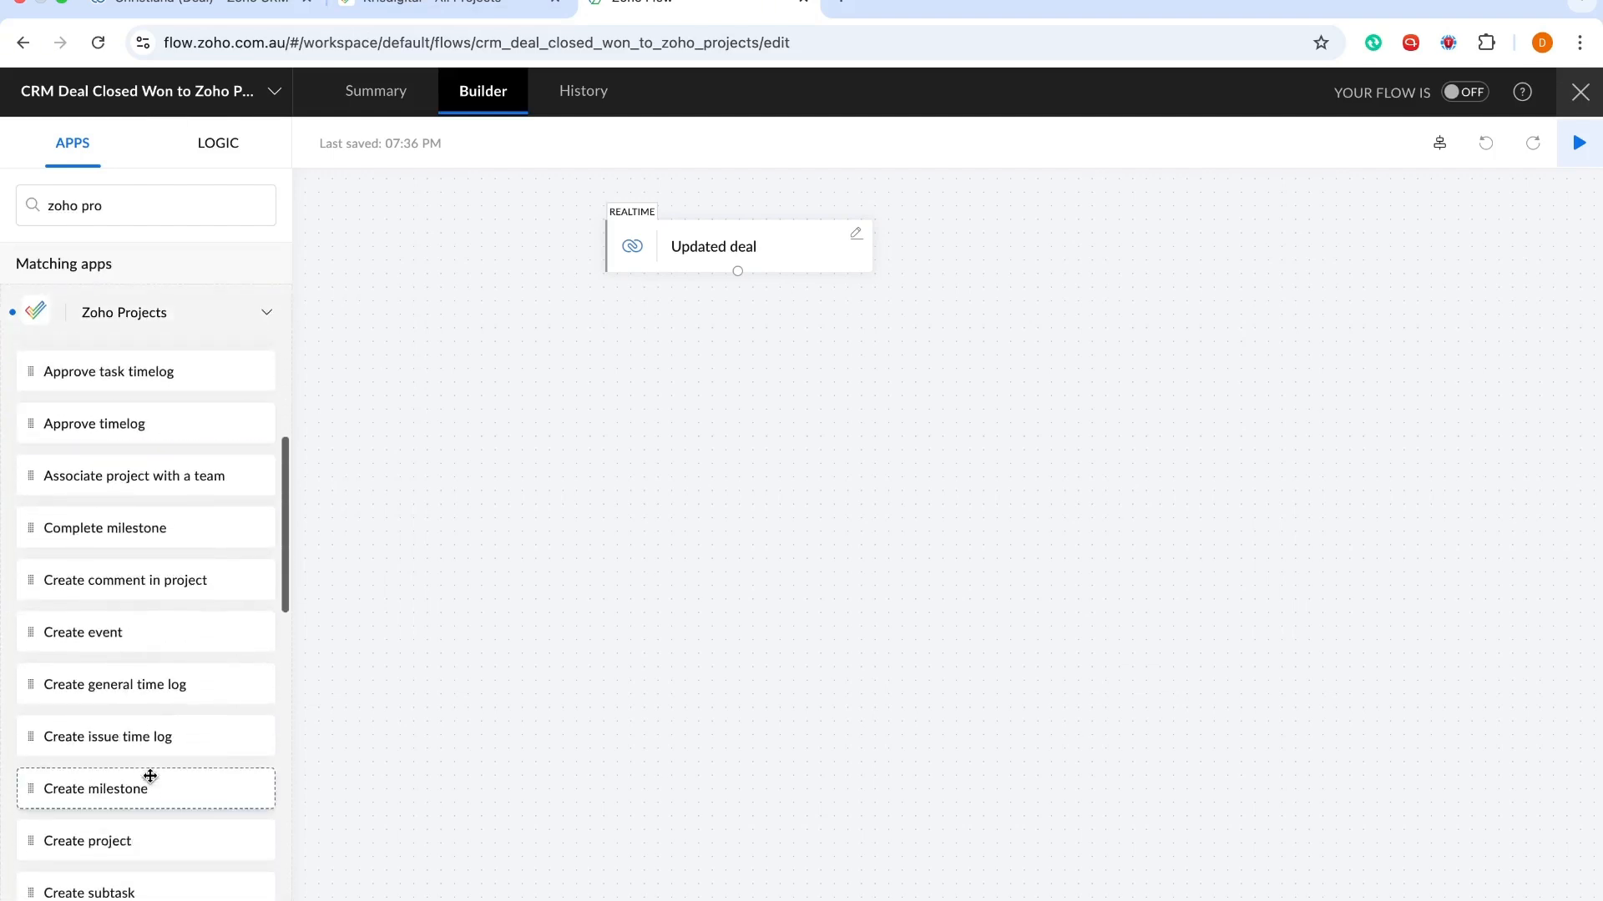
scroll(151, 777, "down", 1)
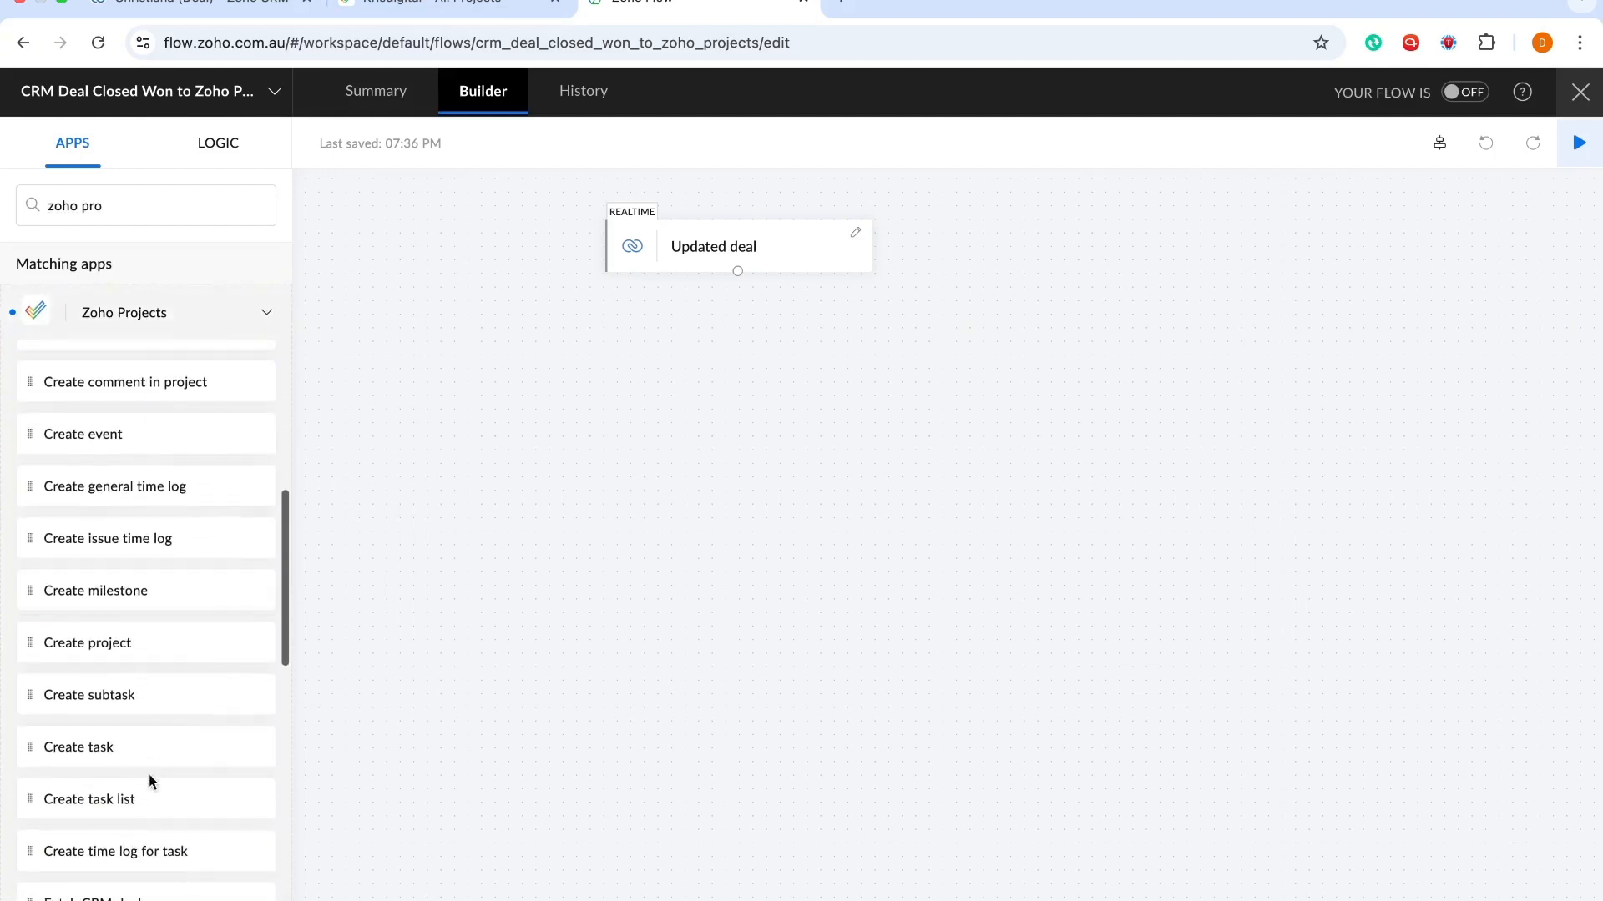
left_click(73, 644)
left_click(67, 652)
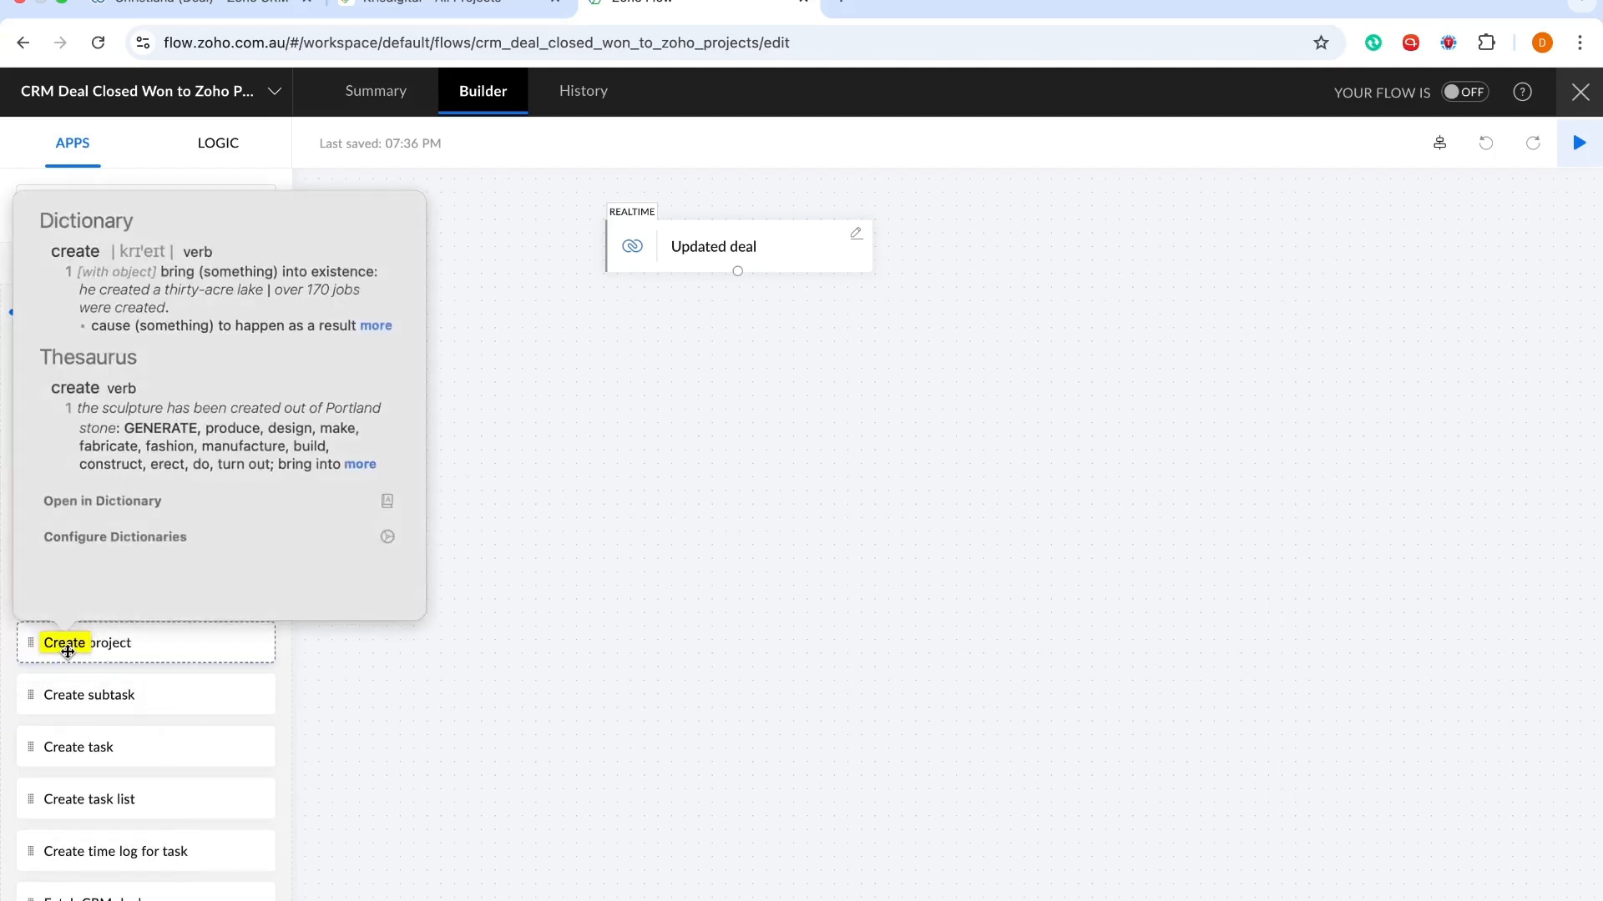
left_click(101, 643)
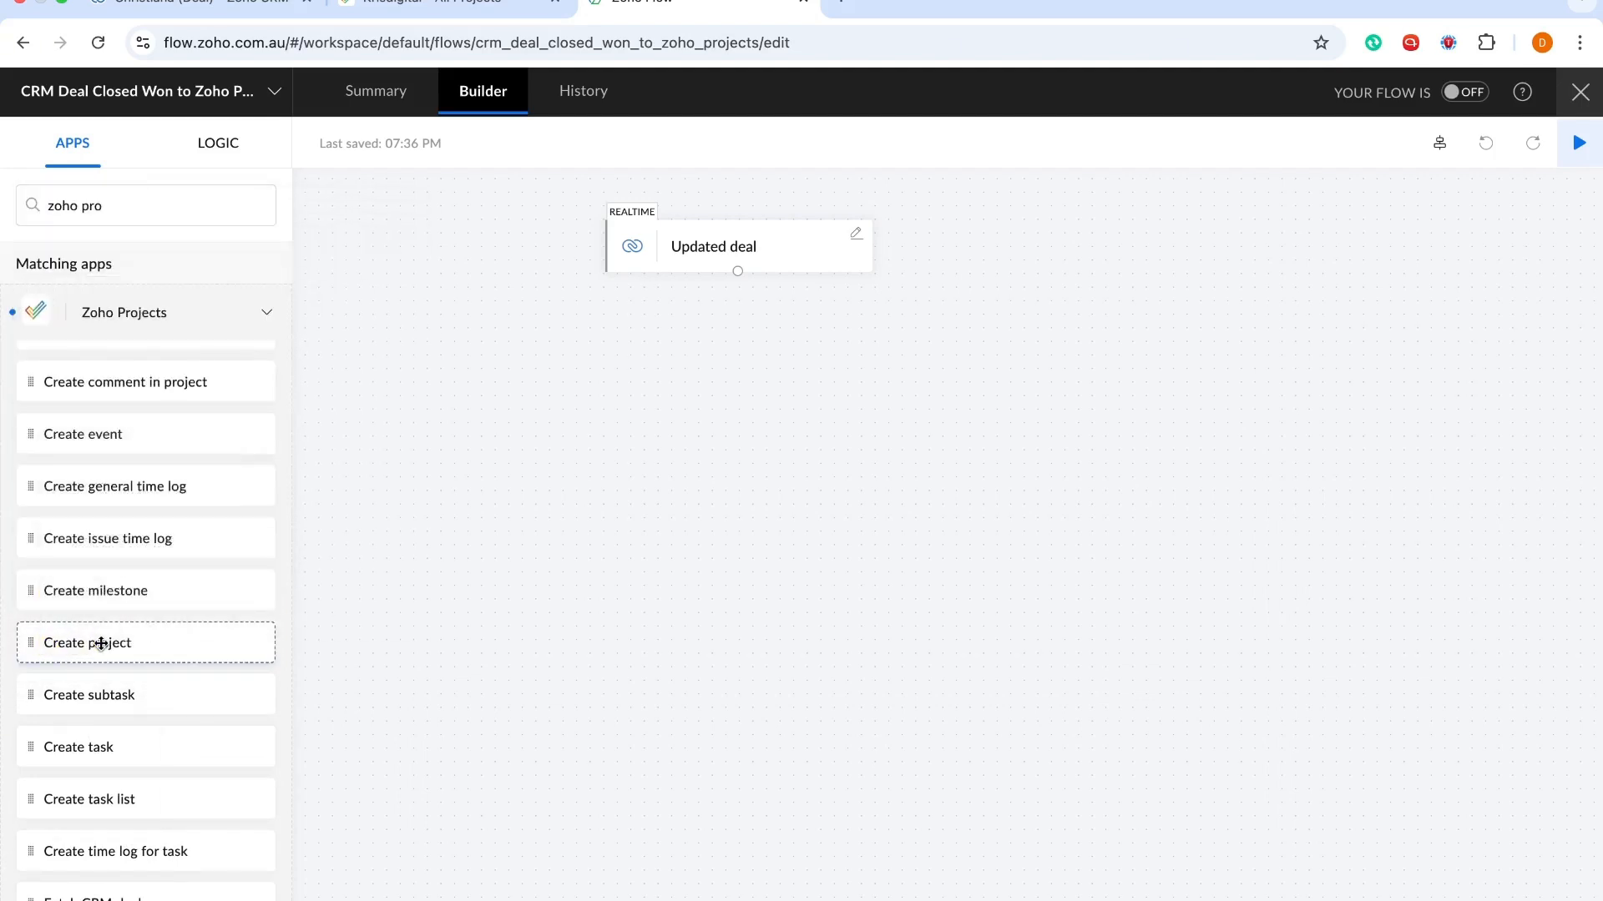
Add Create project after Updated deal and map Project Name to ${trigger.Account_Name}
left_click_drag(101, 643, 706, 372)
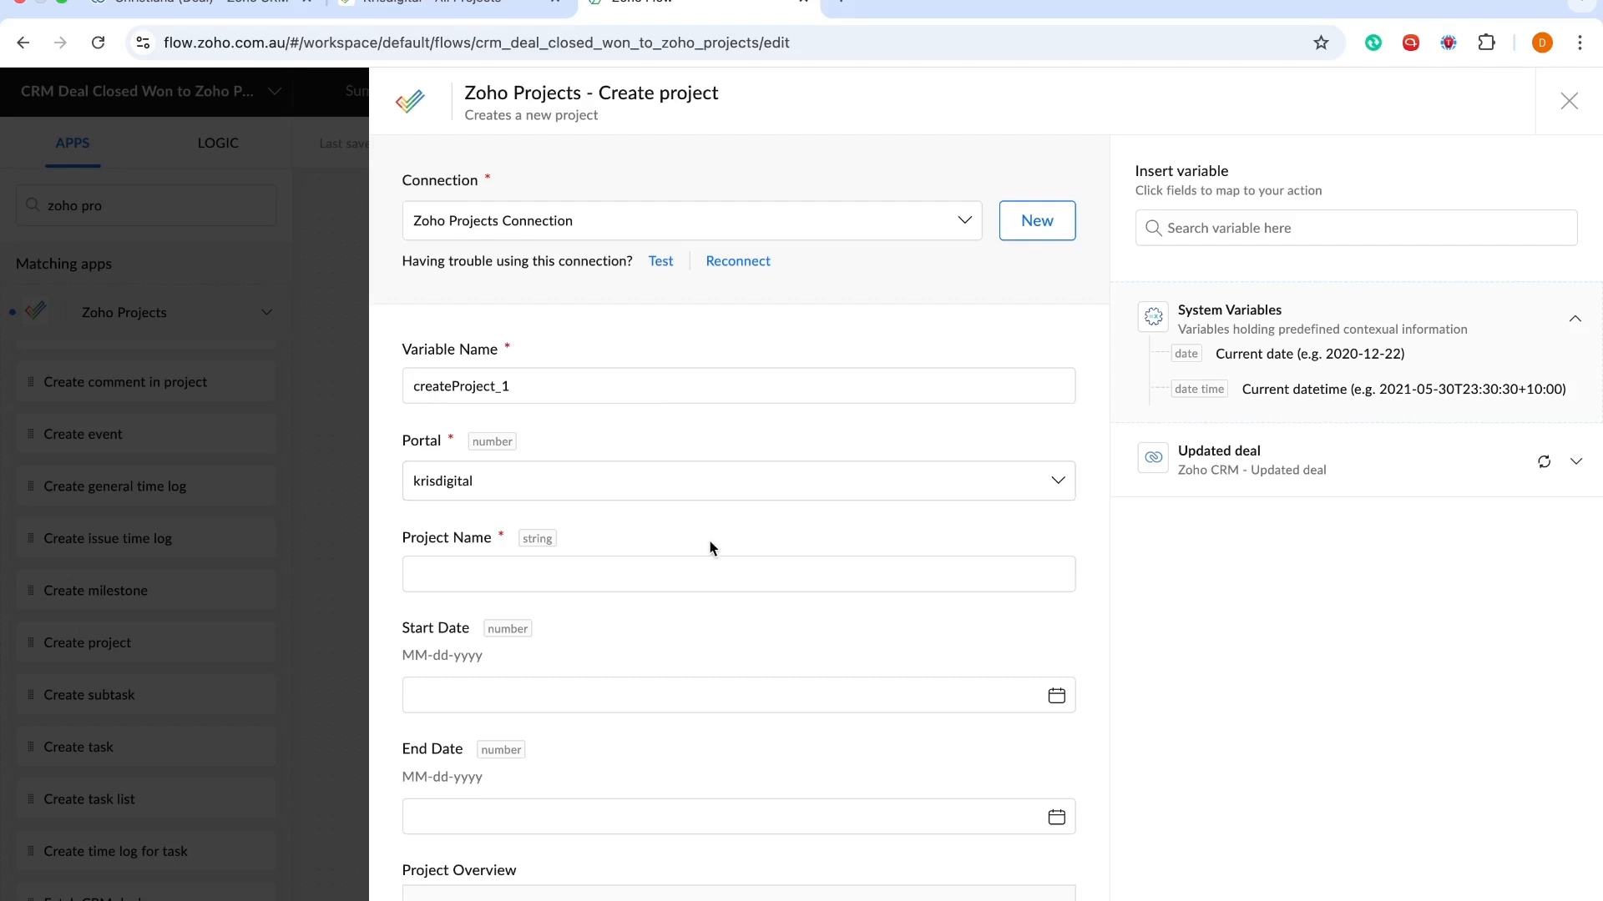
scroll(711, 547, "down", 1)
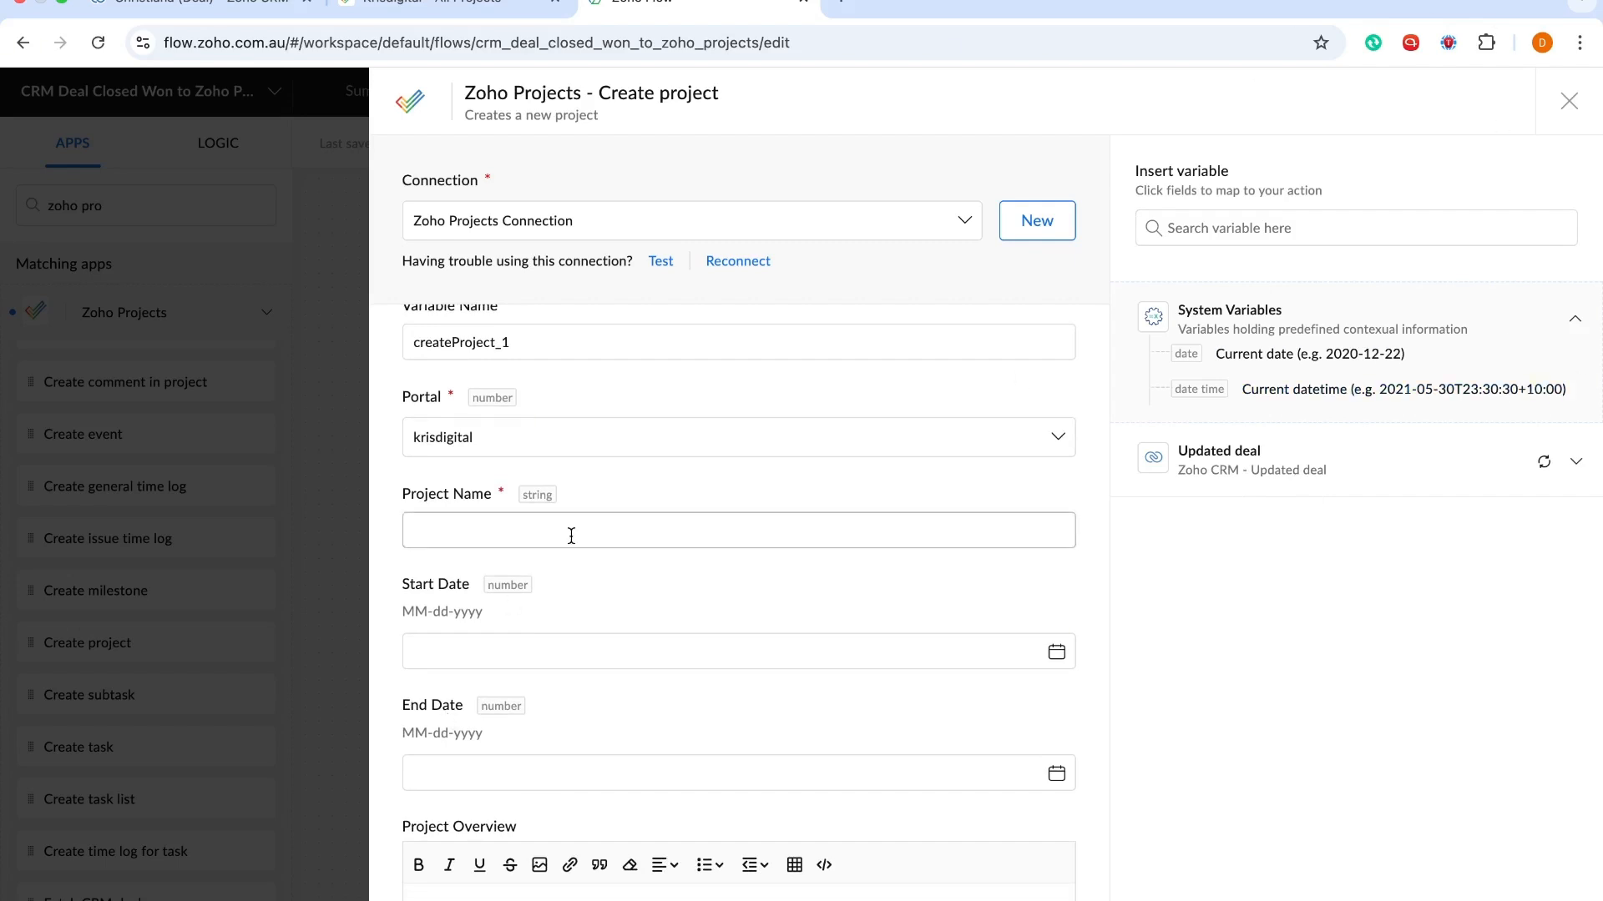
left_click(535, 532)
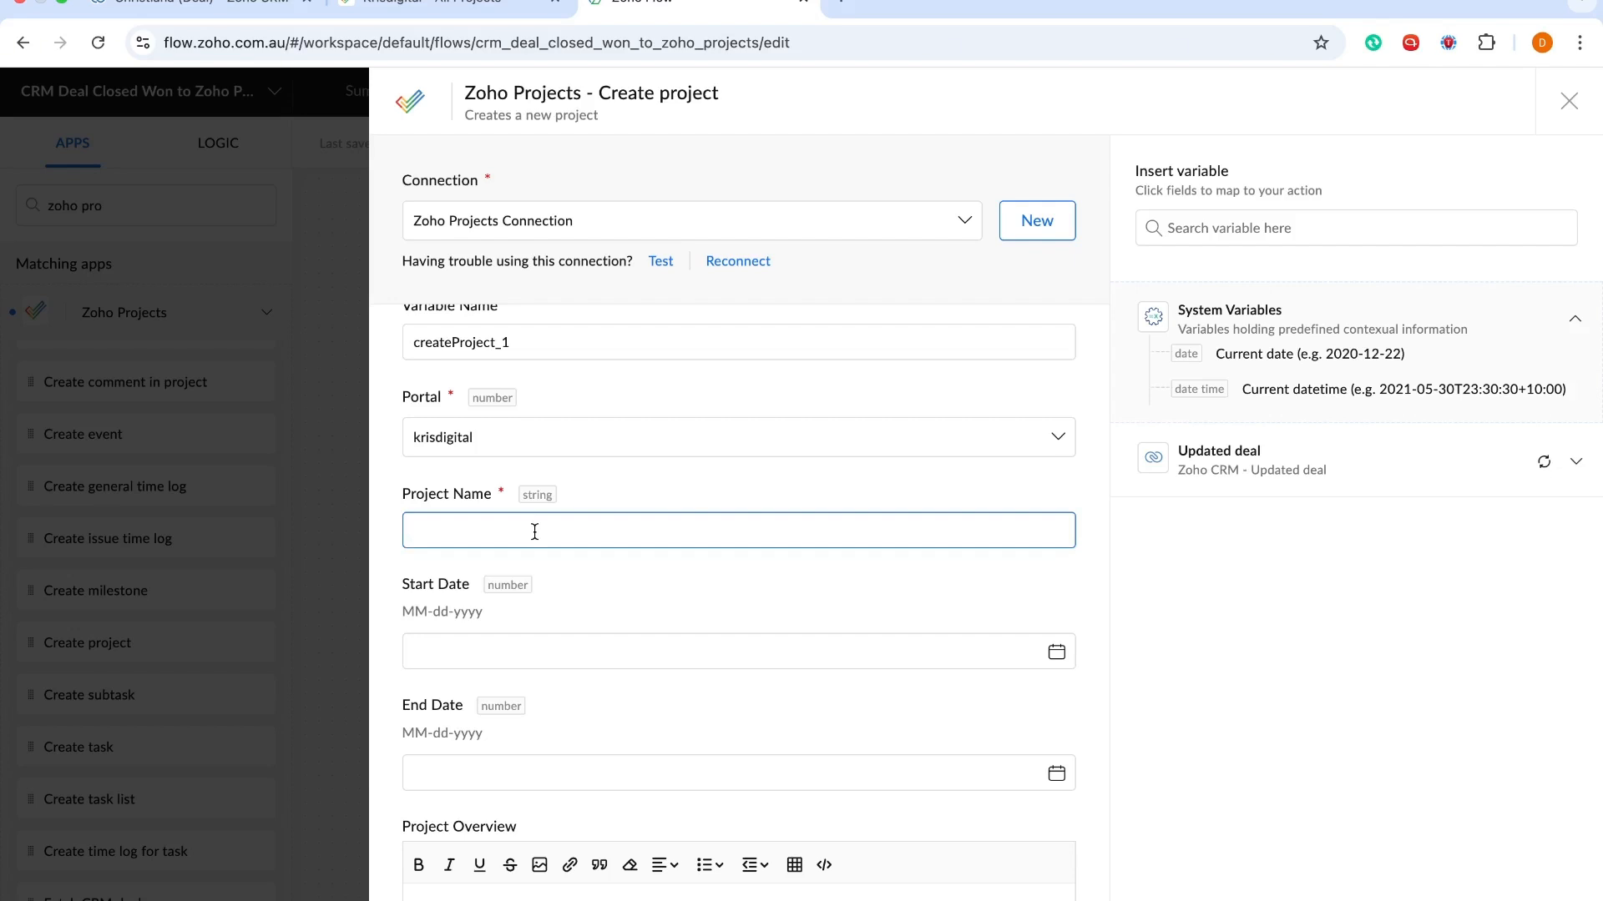
left_click(1234, 457)
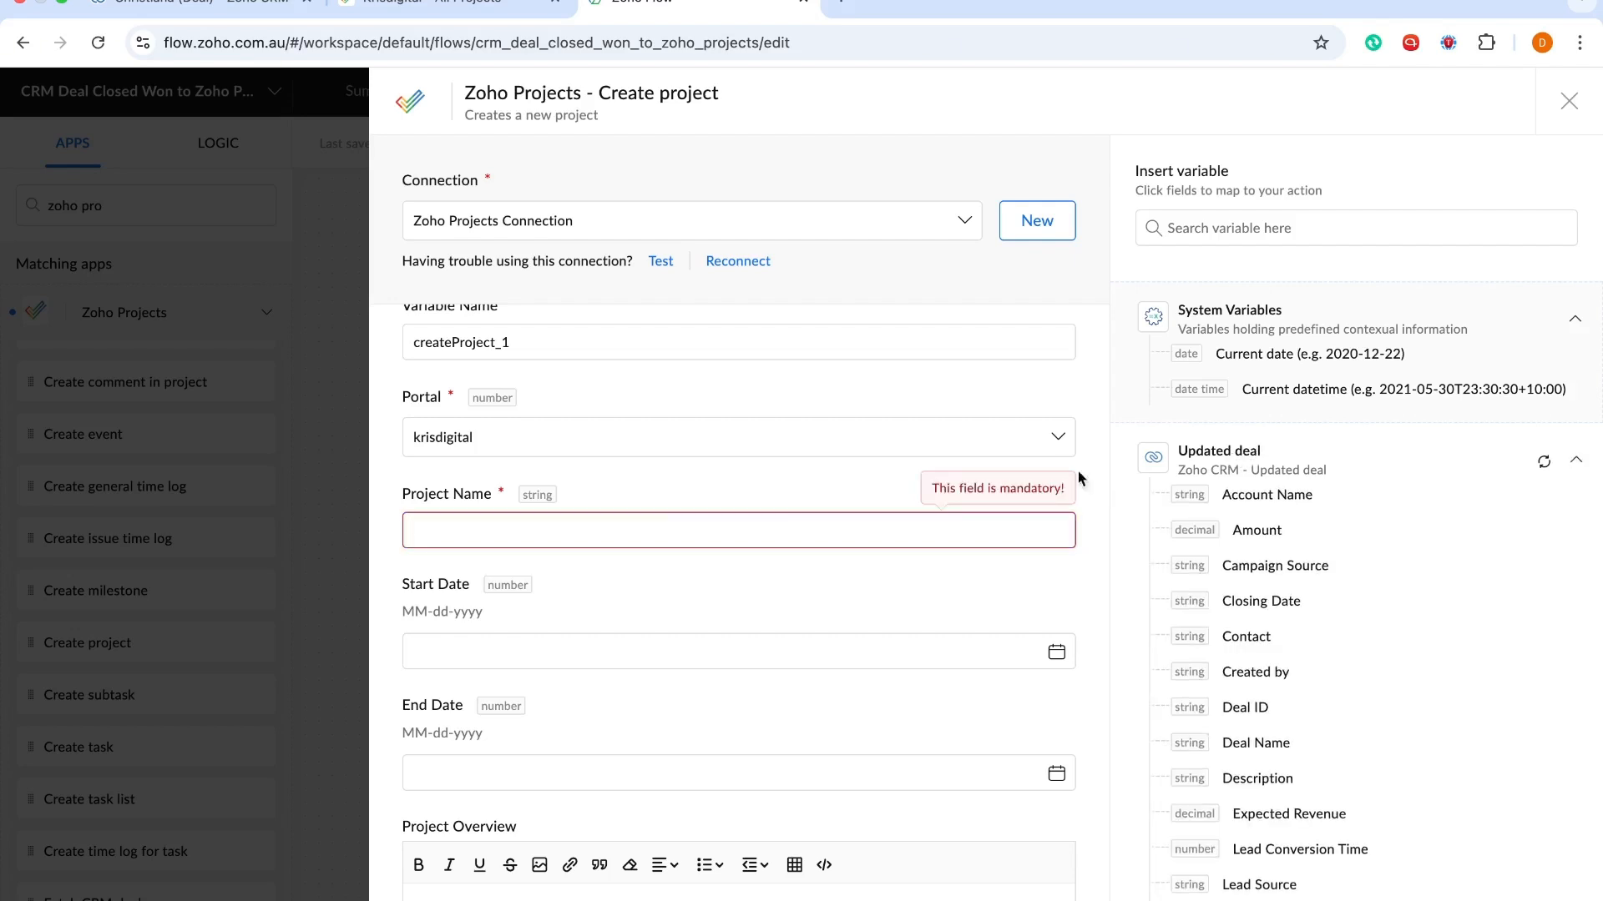
left_click(728, 528)
left_click(1277, 494)
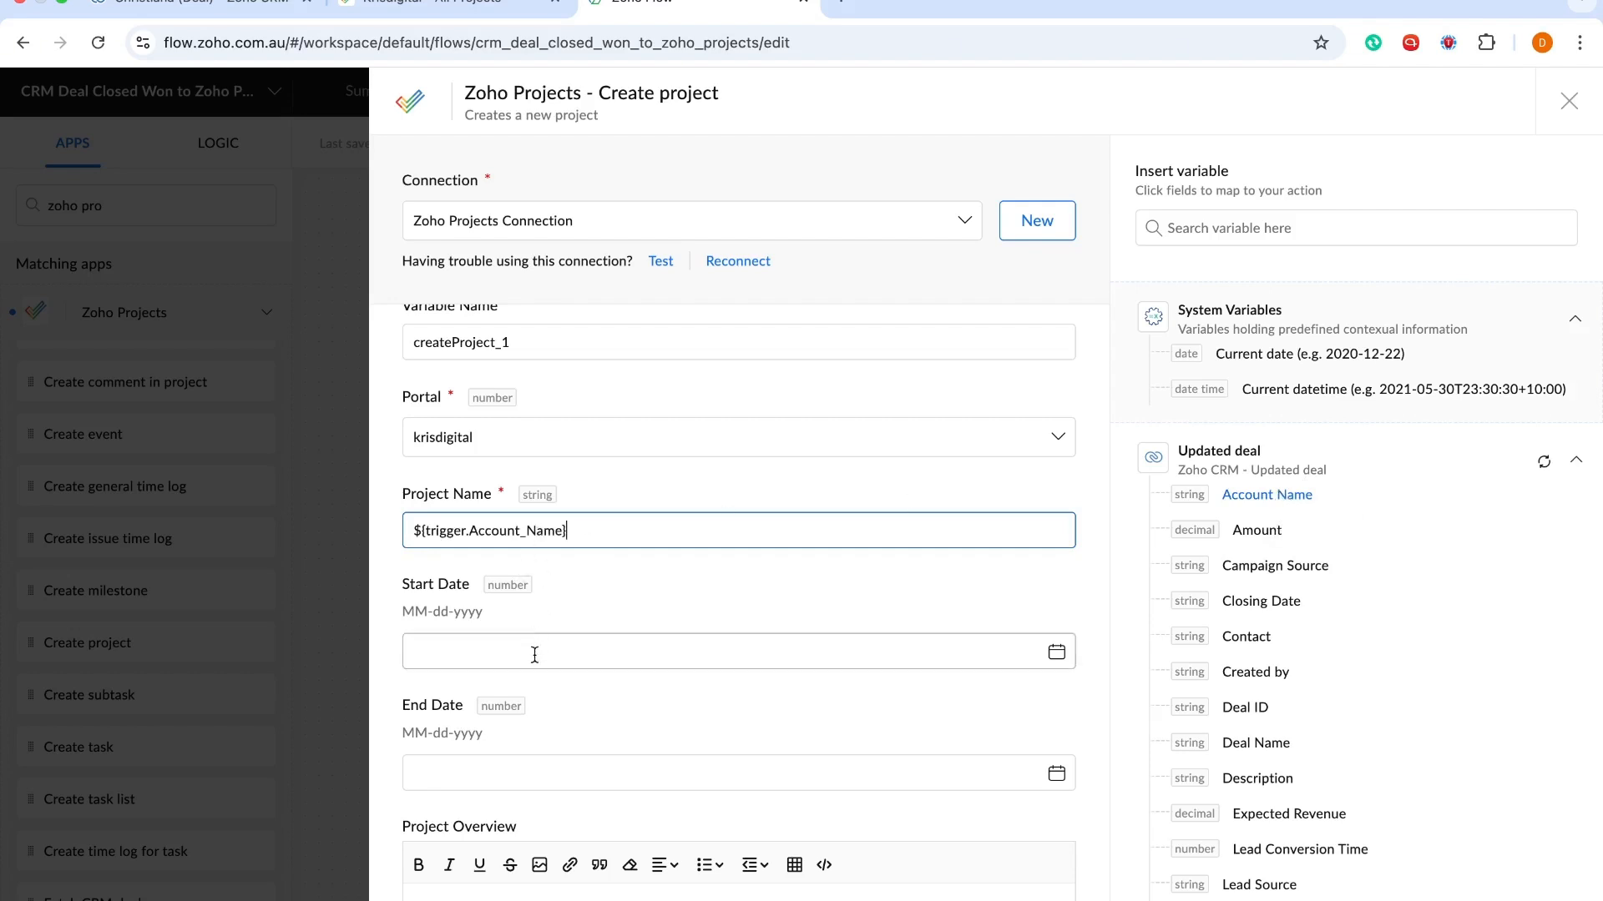
Make the portal user the project owner and leave budget type unset
scroll(537, 656, "down", 3)
scroll(538, 660, "down", 3)
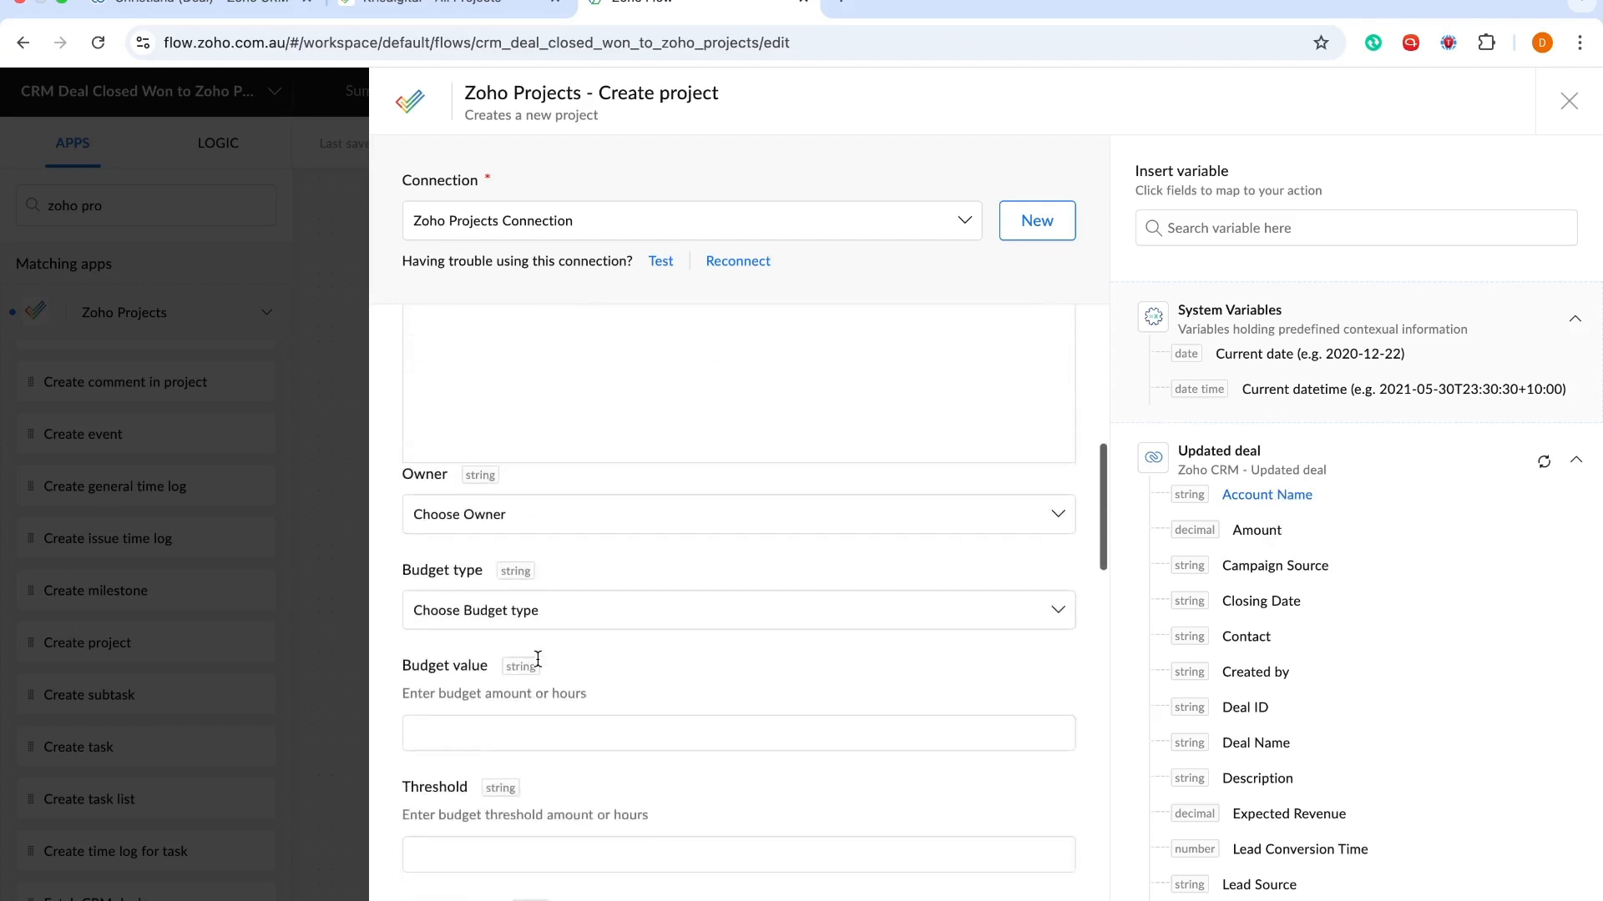
scroll(538, 660, "down", 1)
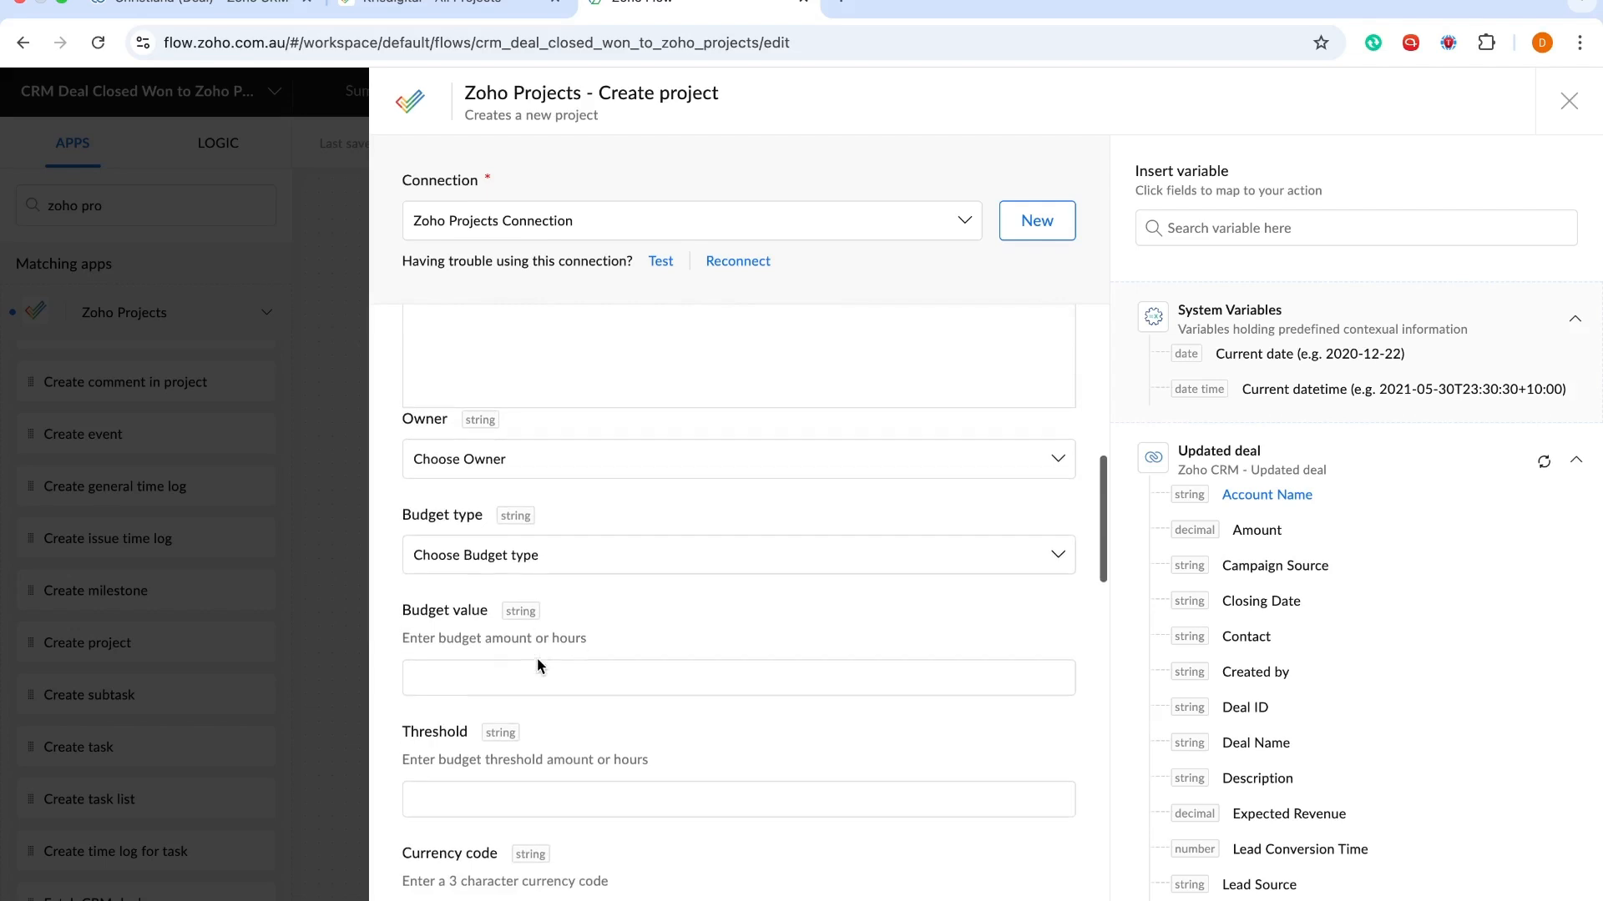
scroll(538, 660, "down", 1)
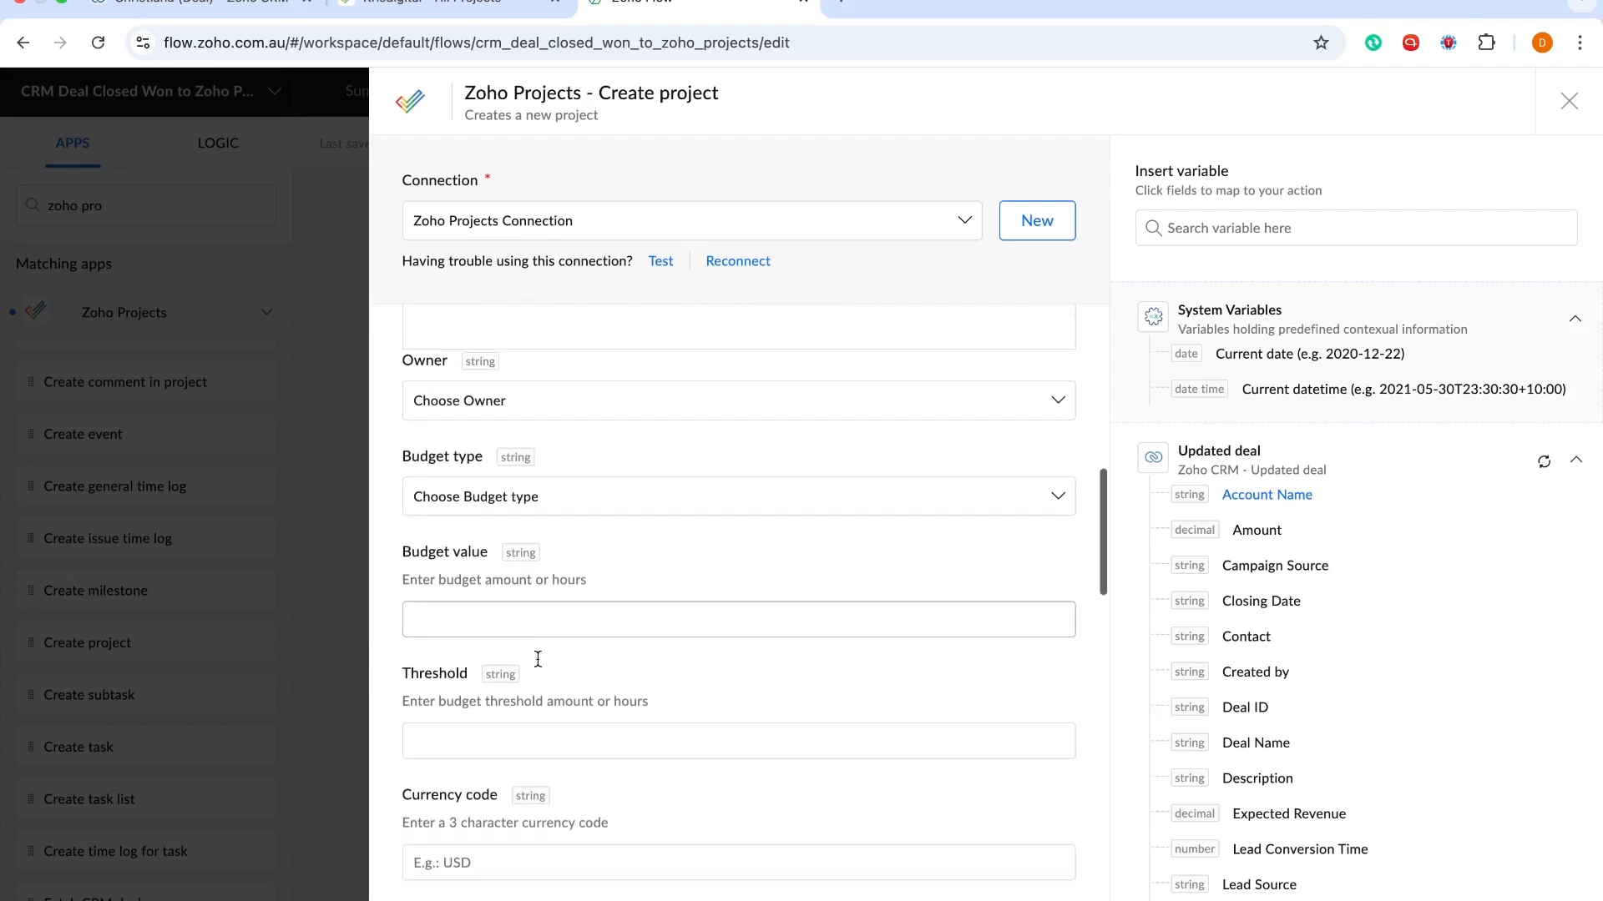
left_click(712, 409)
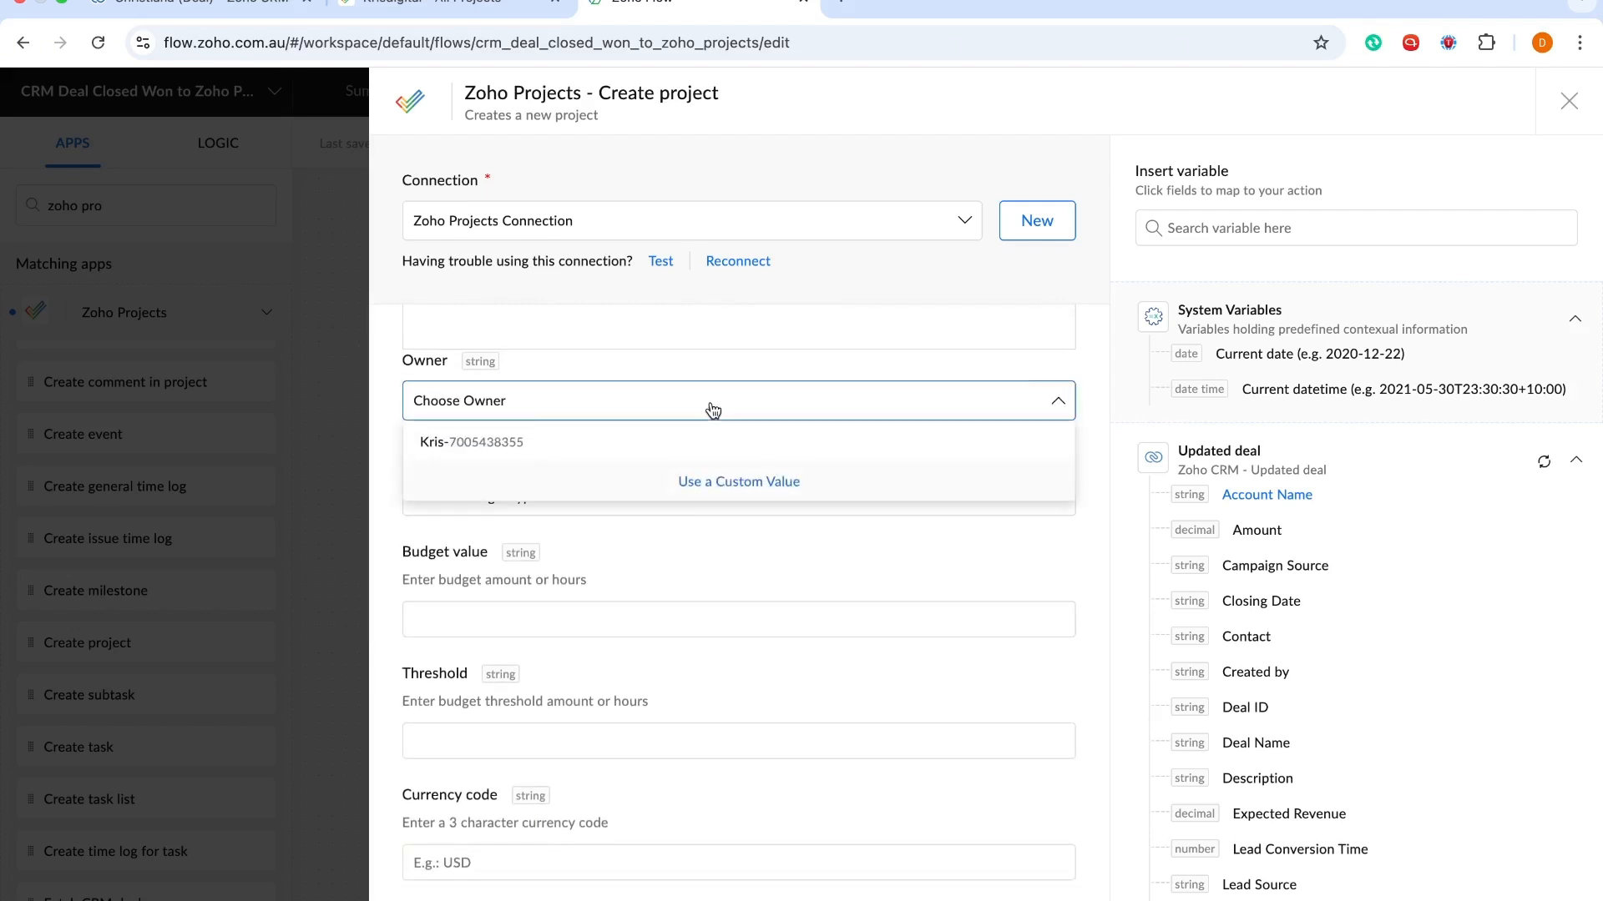
left_click(620, 454)
scroll(619, 454, "down", 1)
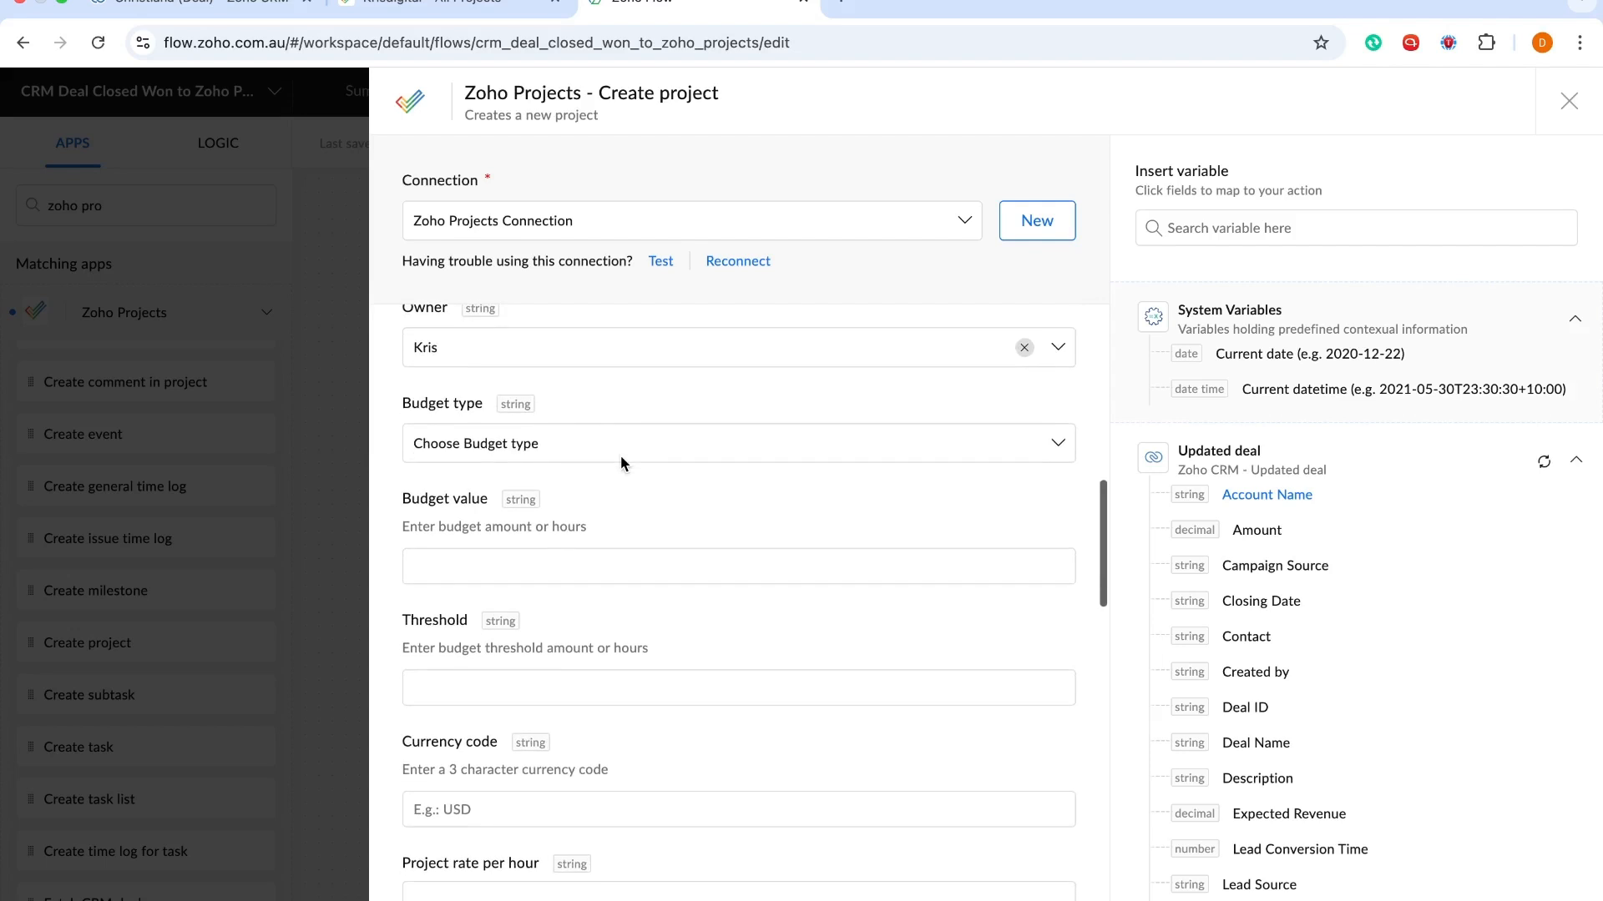
left_click(620, 454)
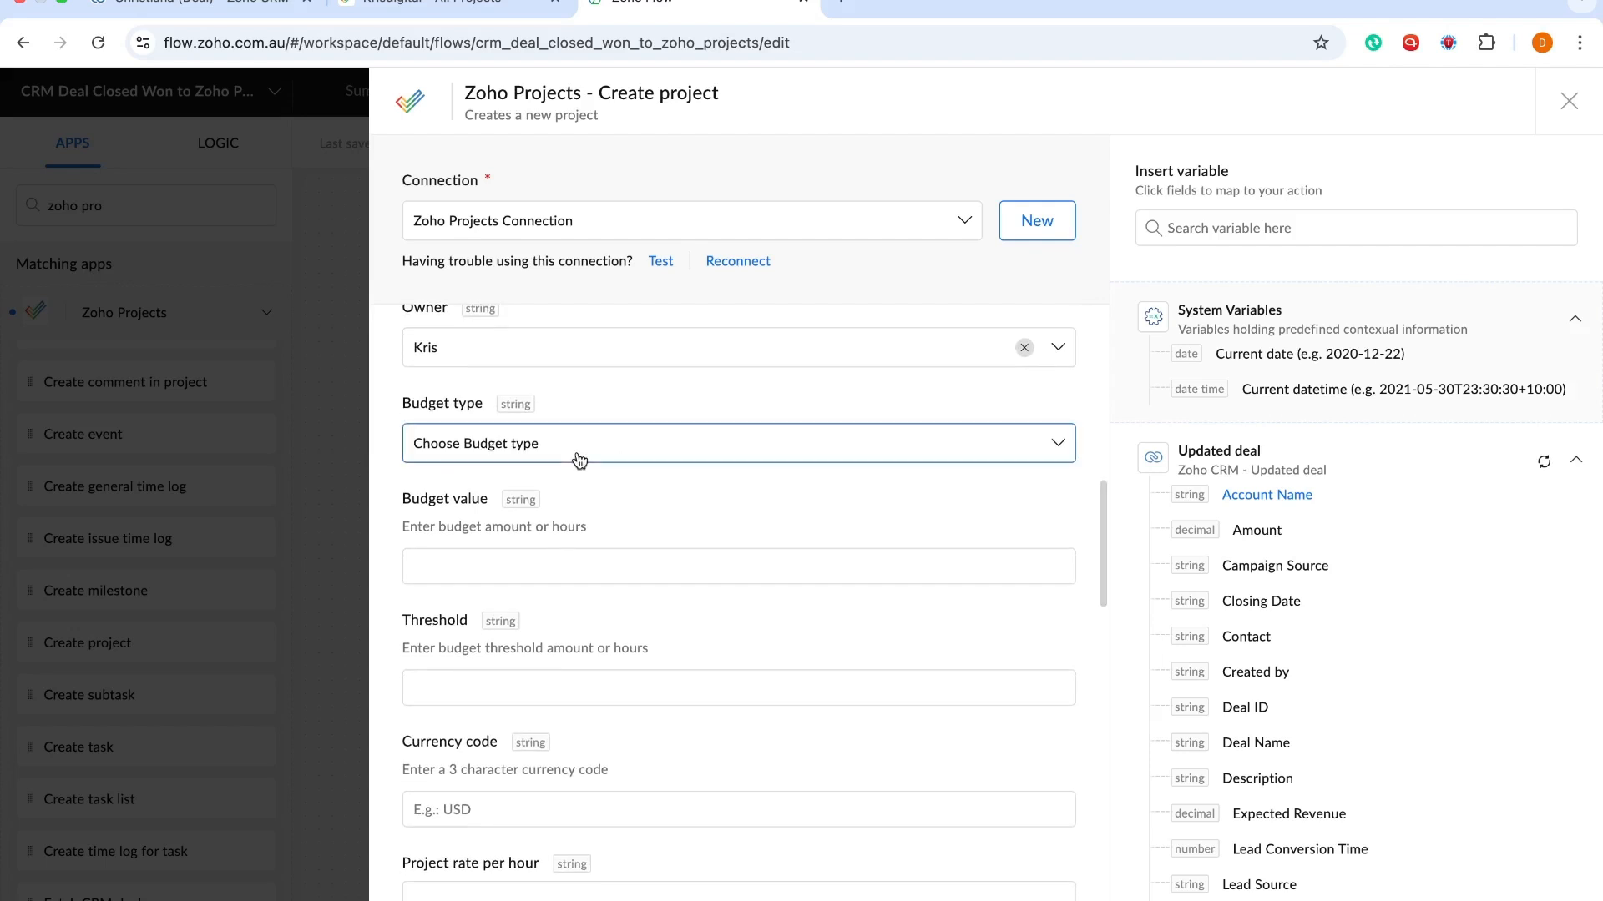
left_click(598, 405)
Map Budget value to the deal's Amount, ${trigger.Amount}
left_click(530, 561)
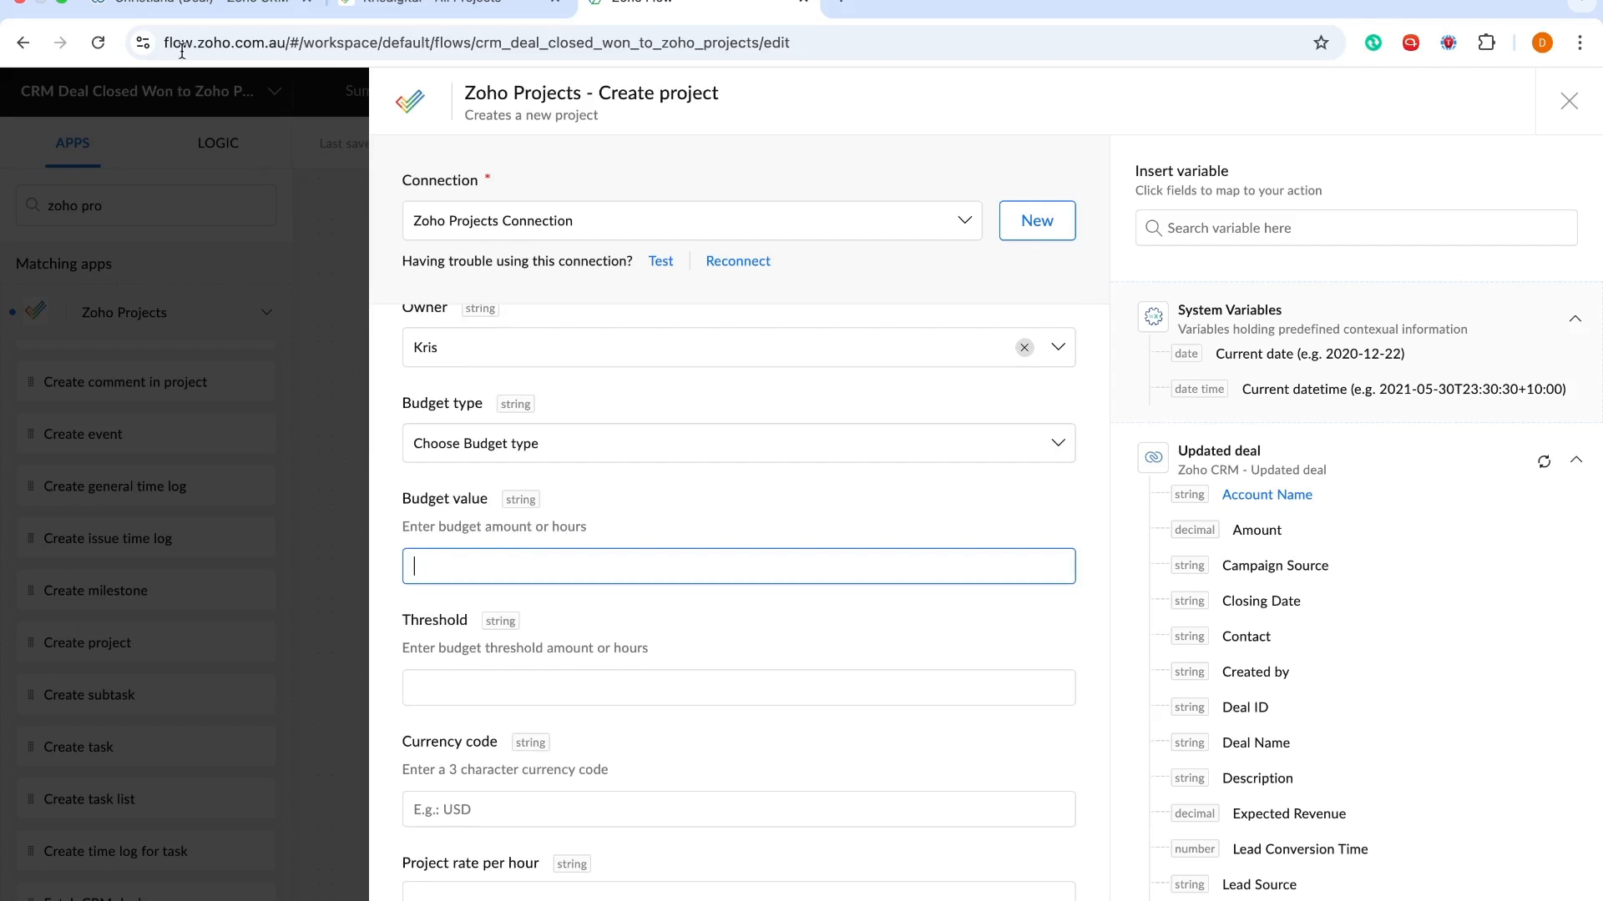
left_click(169, 3)
left_click(121, 25)
left_click(121, 25)
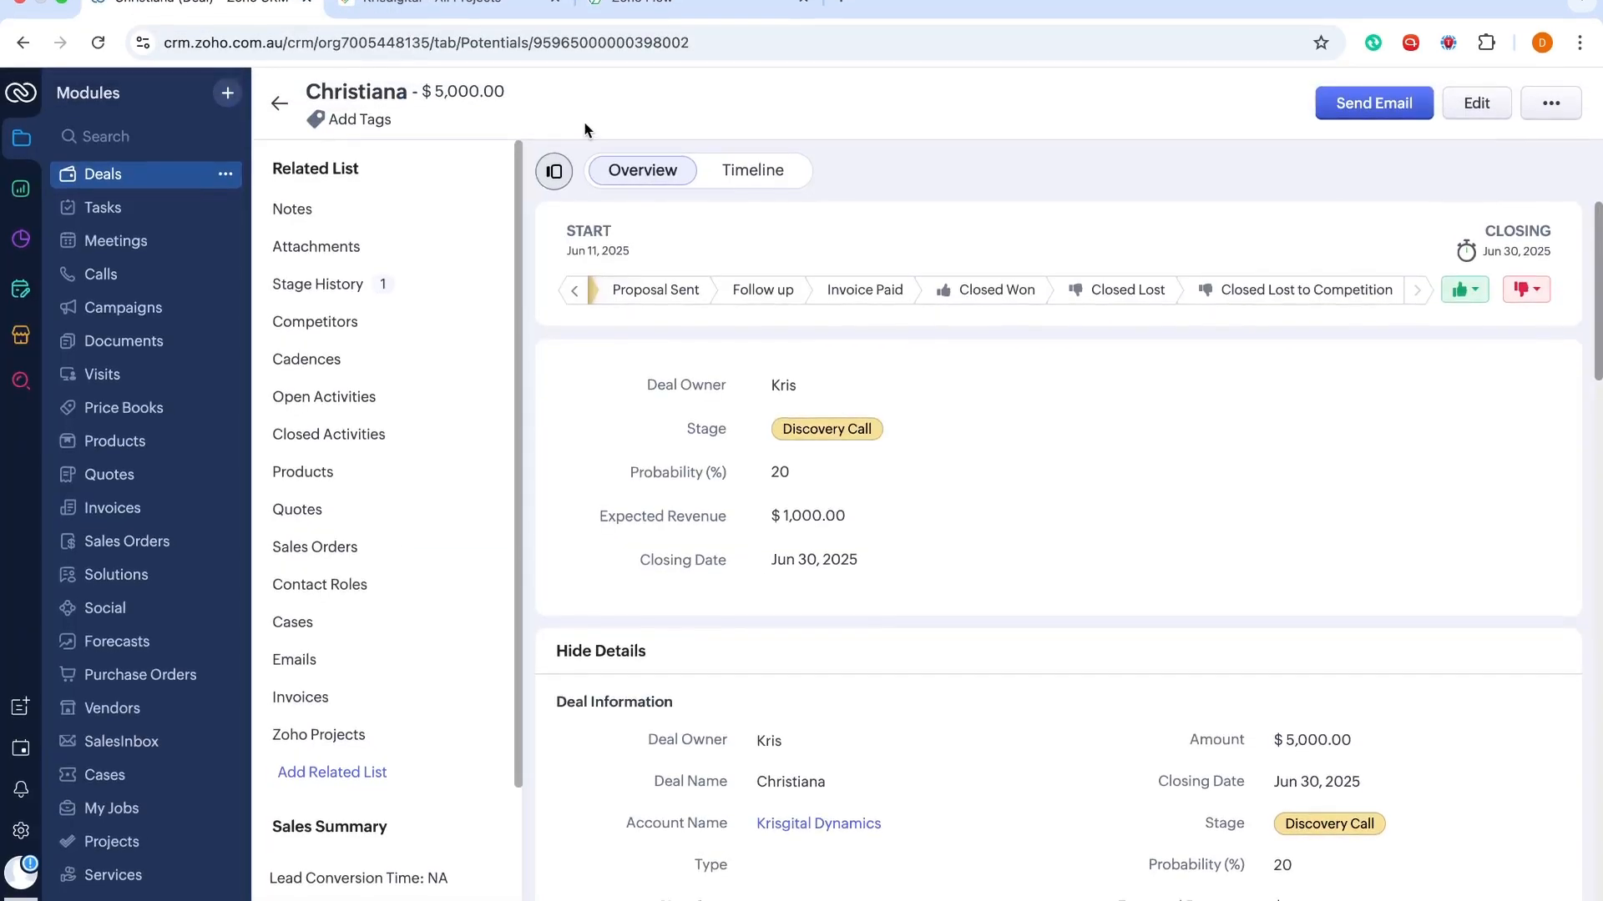
left_click(688, 10)
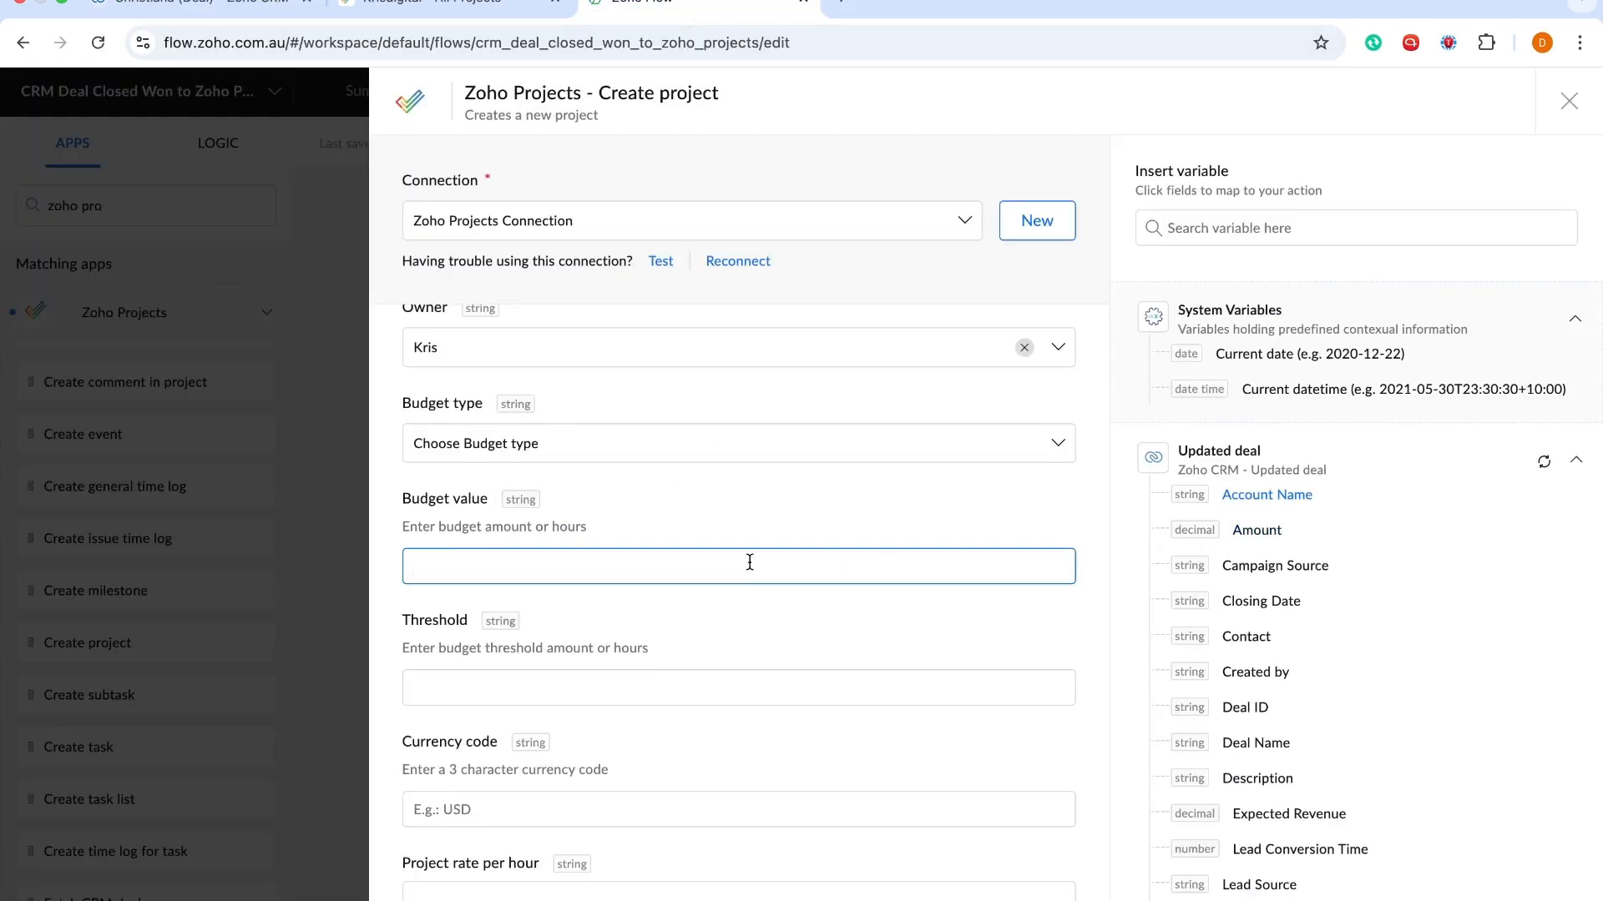
left_click(1259, 532)
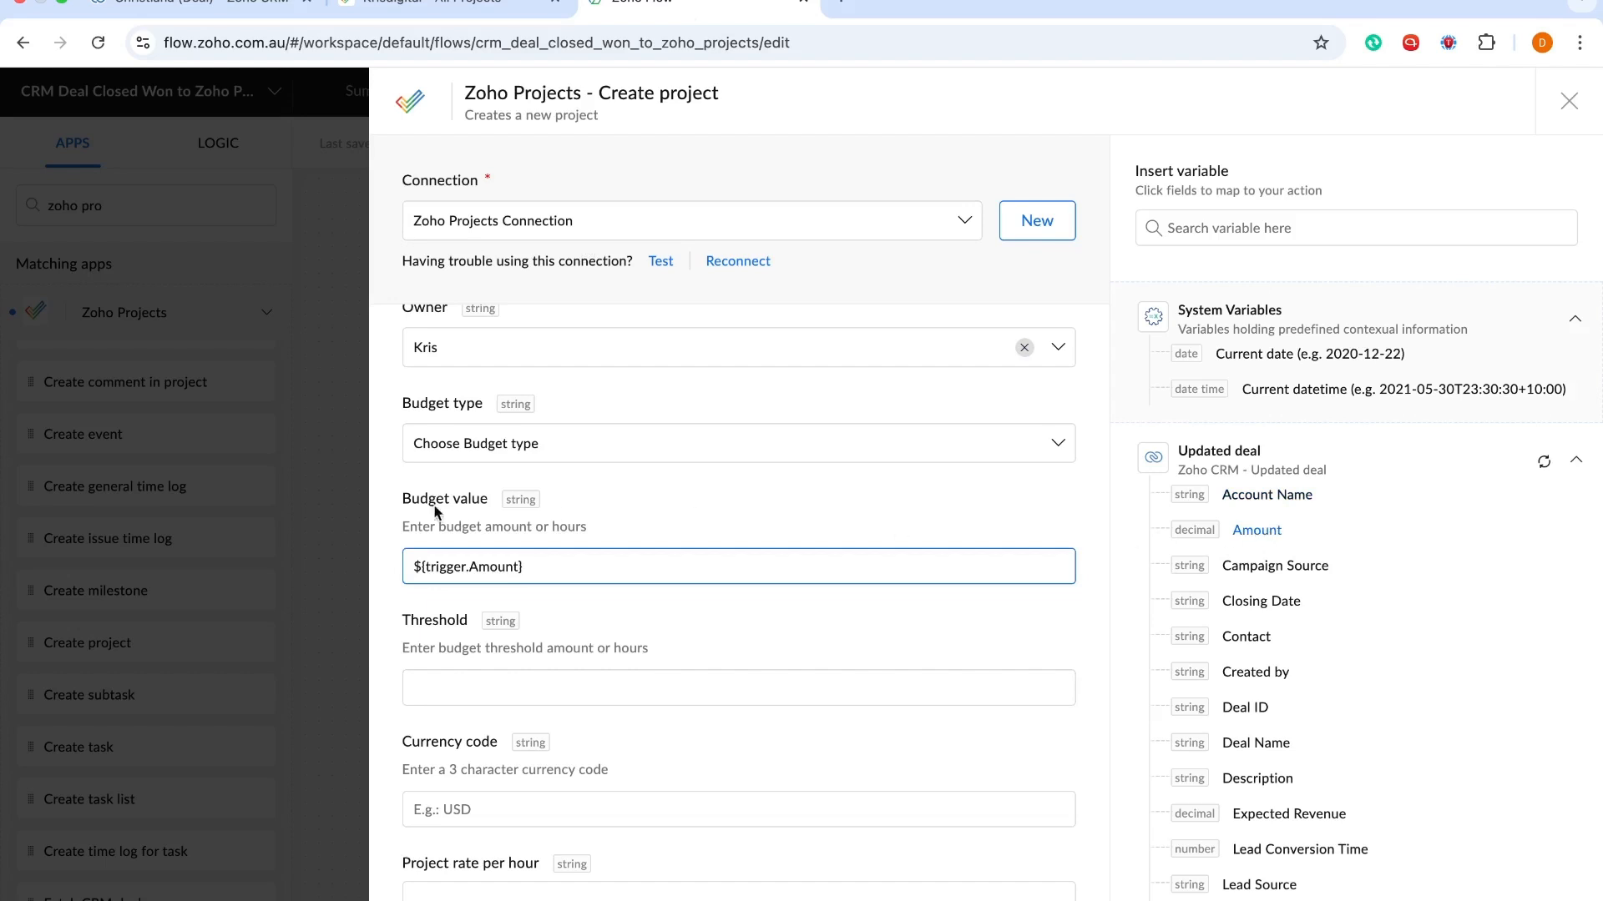
Review the completed form and save the Create project step
scroll(592, 567, "up", 8)
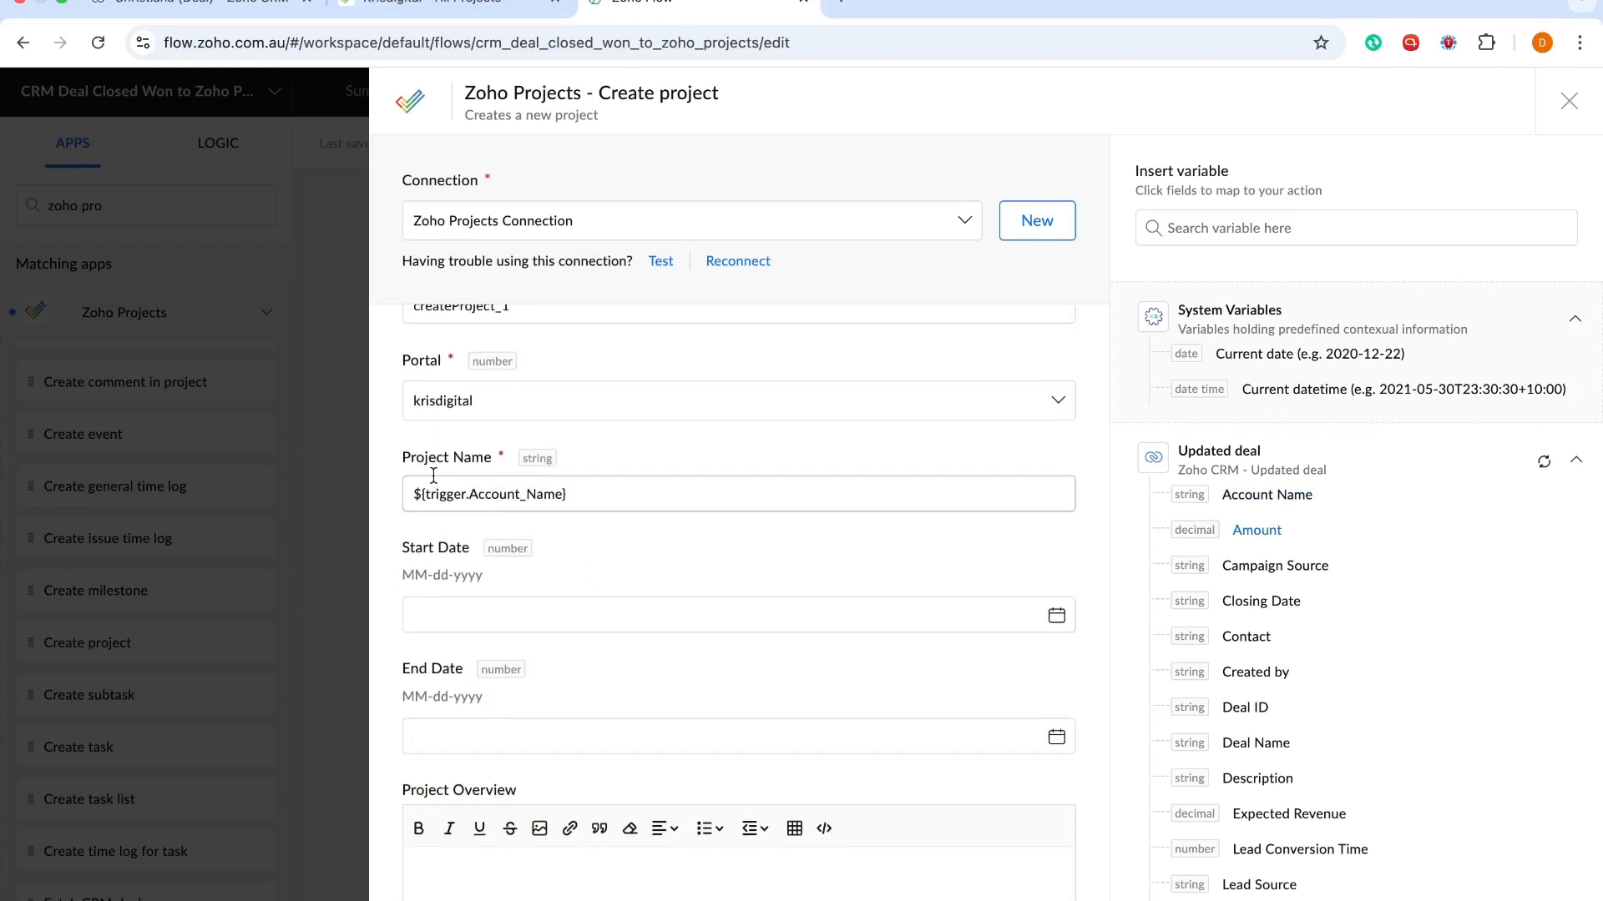
scroll(569, 498, "down", 4)
scroll(569, 498, "up", 4)
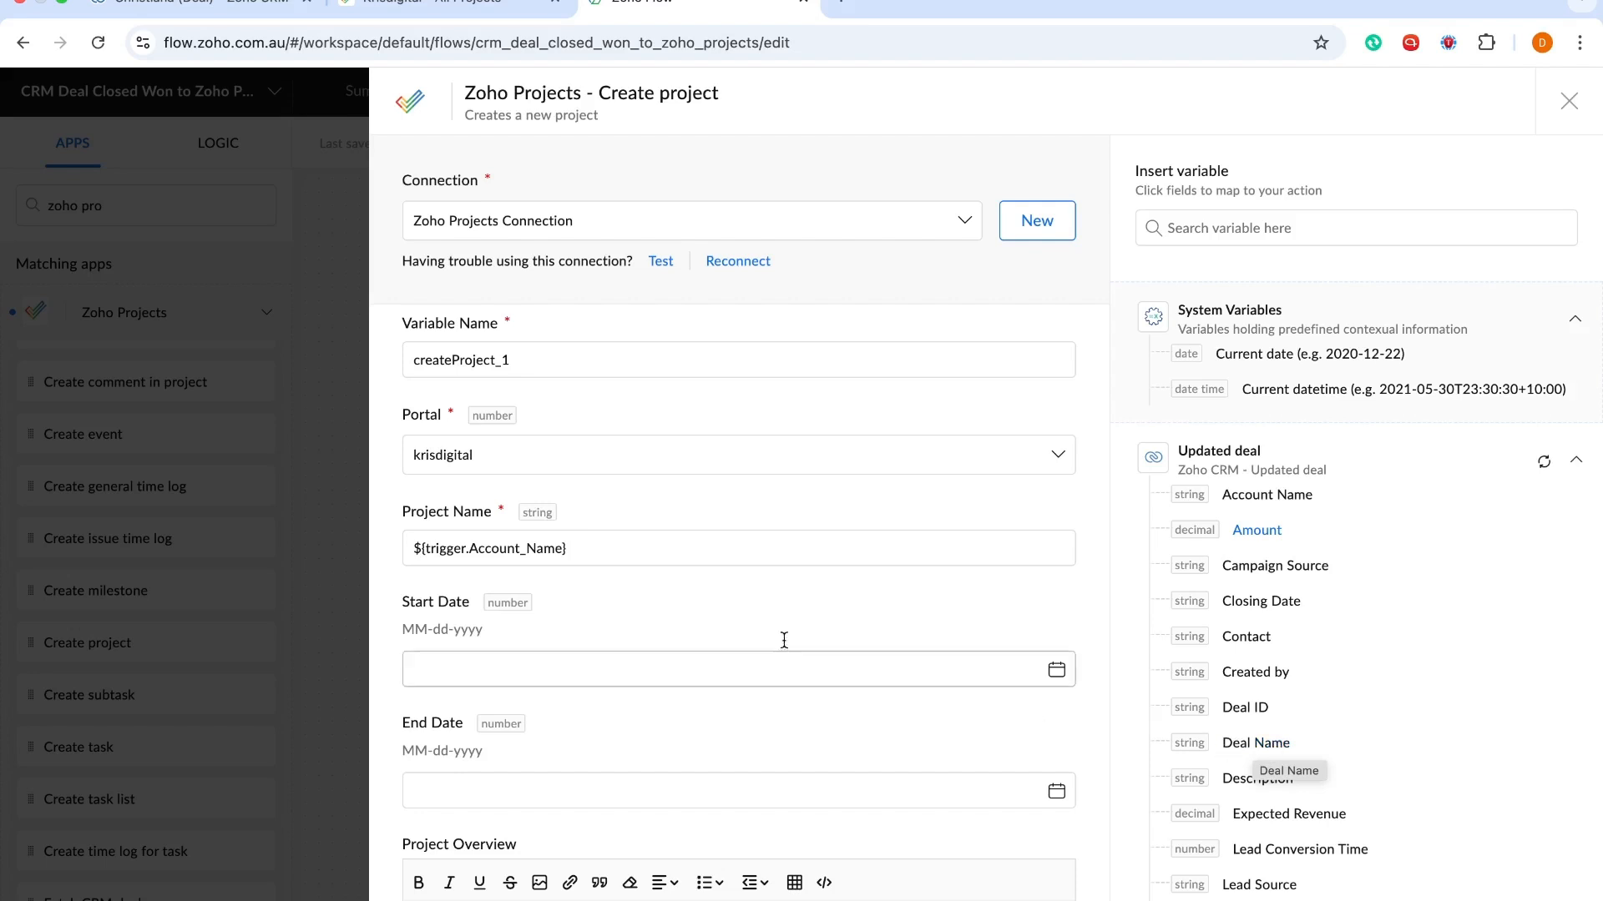
scroll(678, 590, "down", 10)
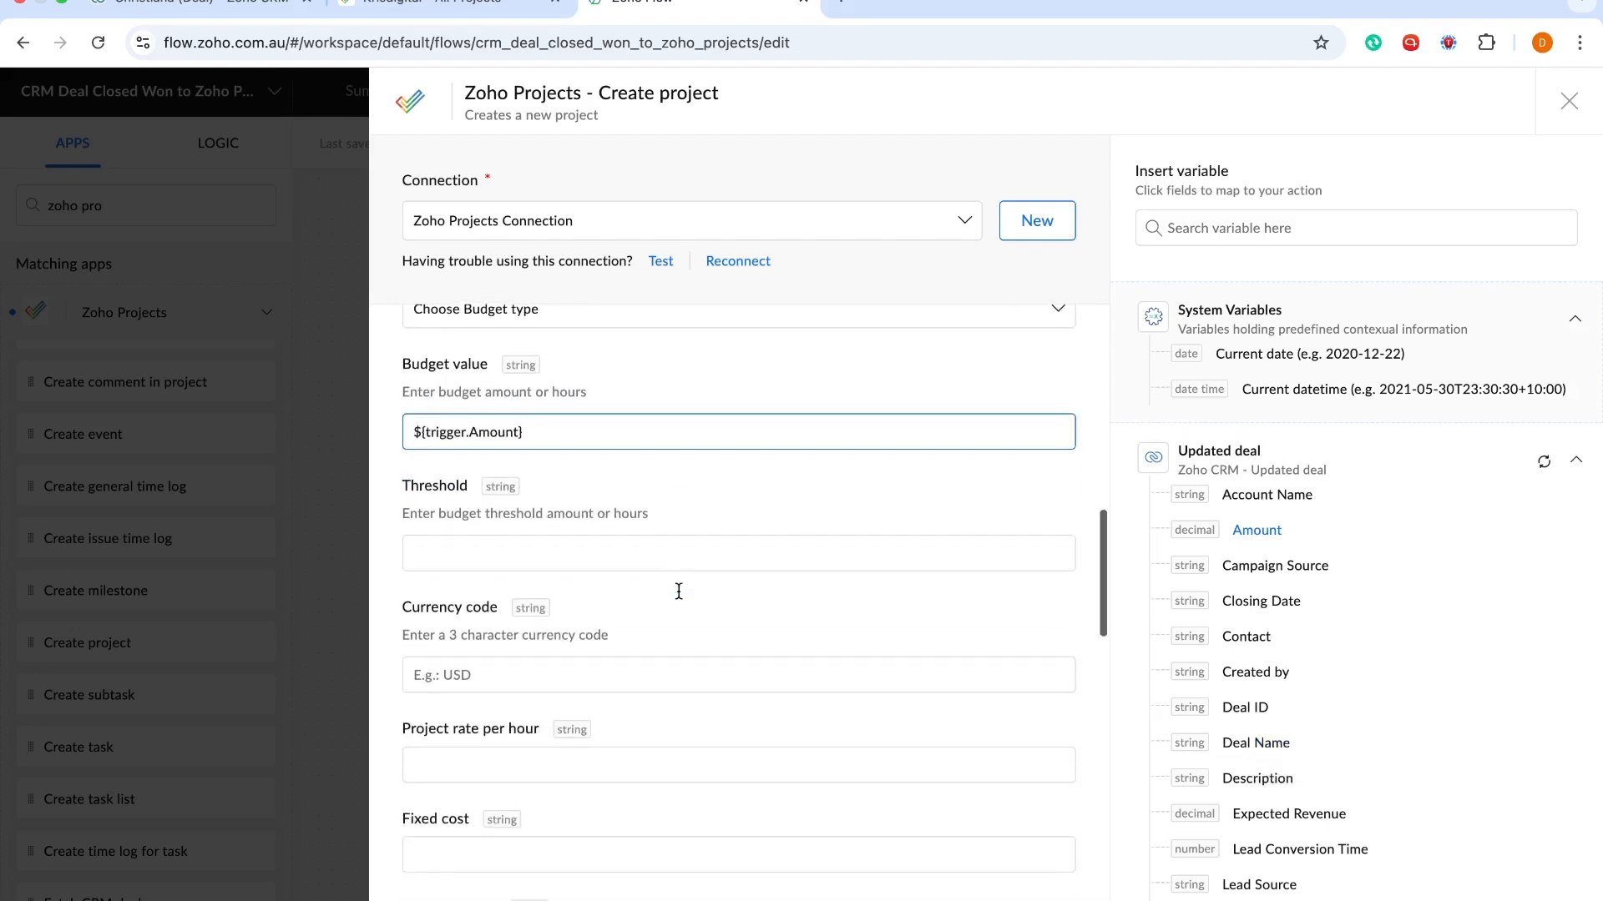
scroll(678, 591, "down", 8)
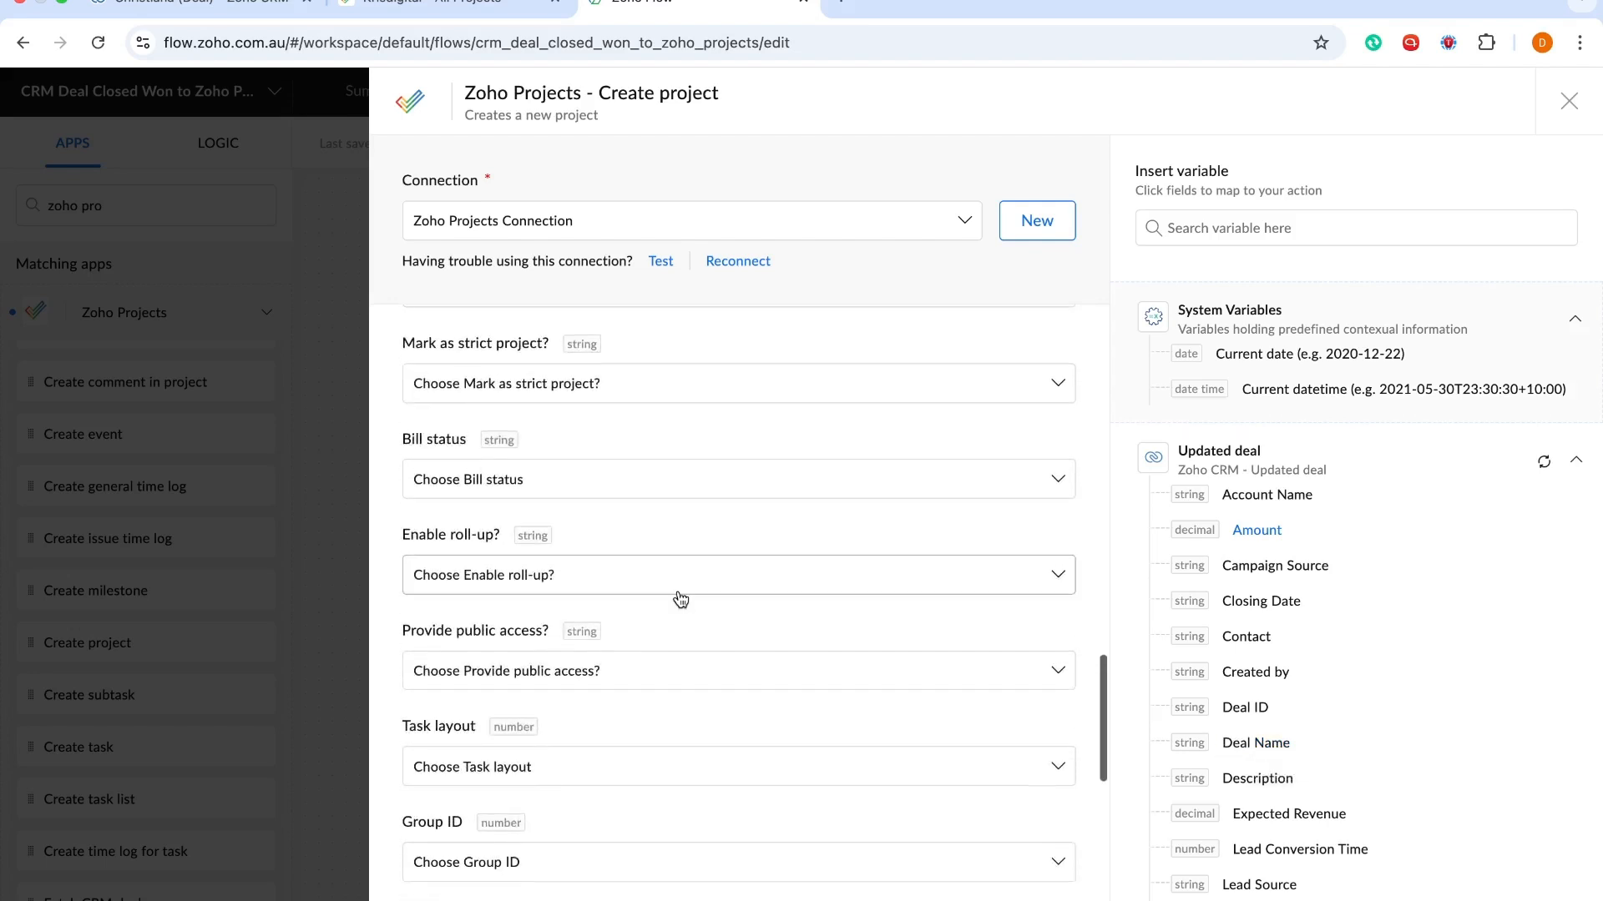
scroll(680, 598, "down", 6)
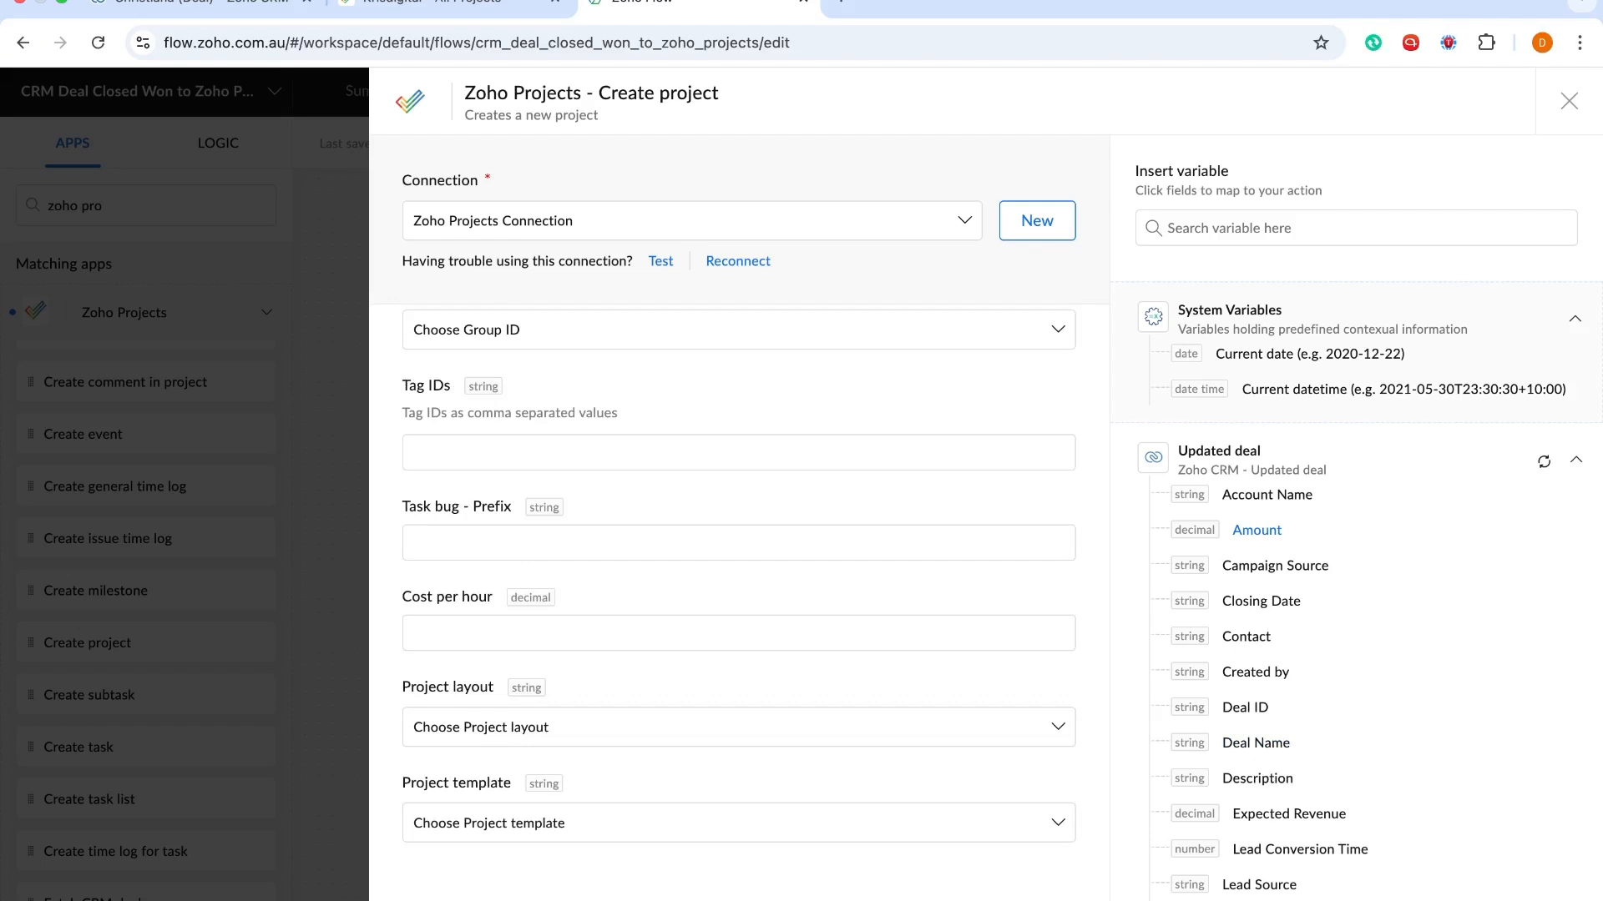
left_click(1544, 898)
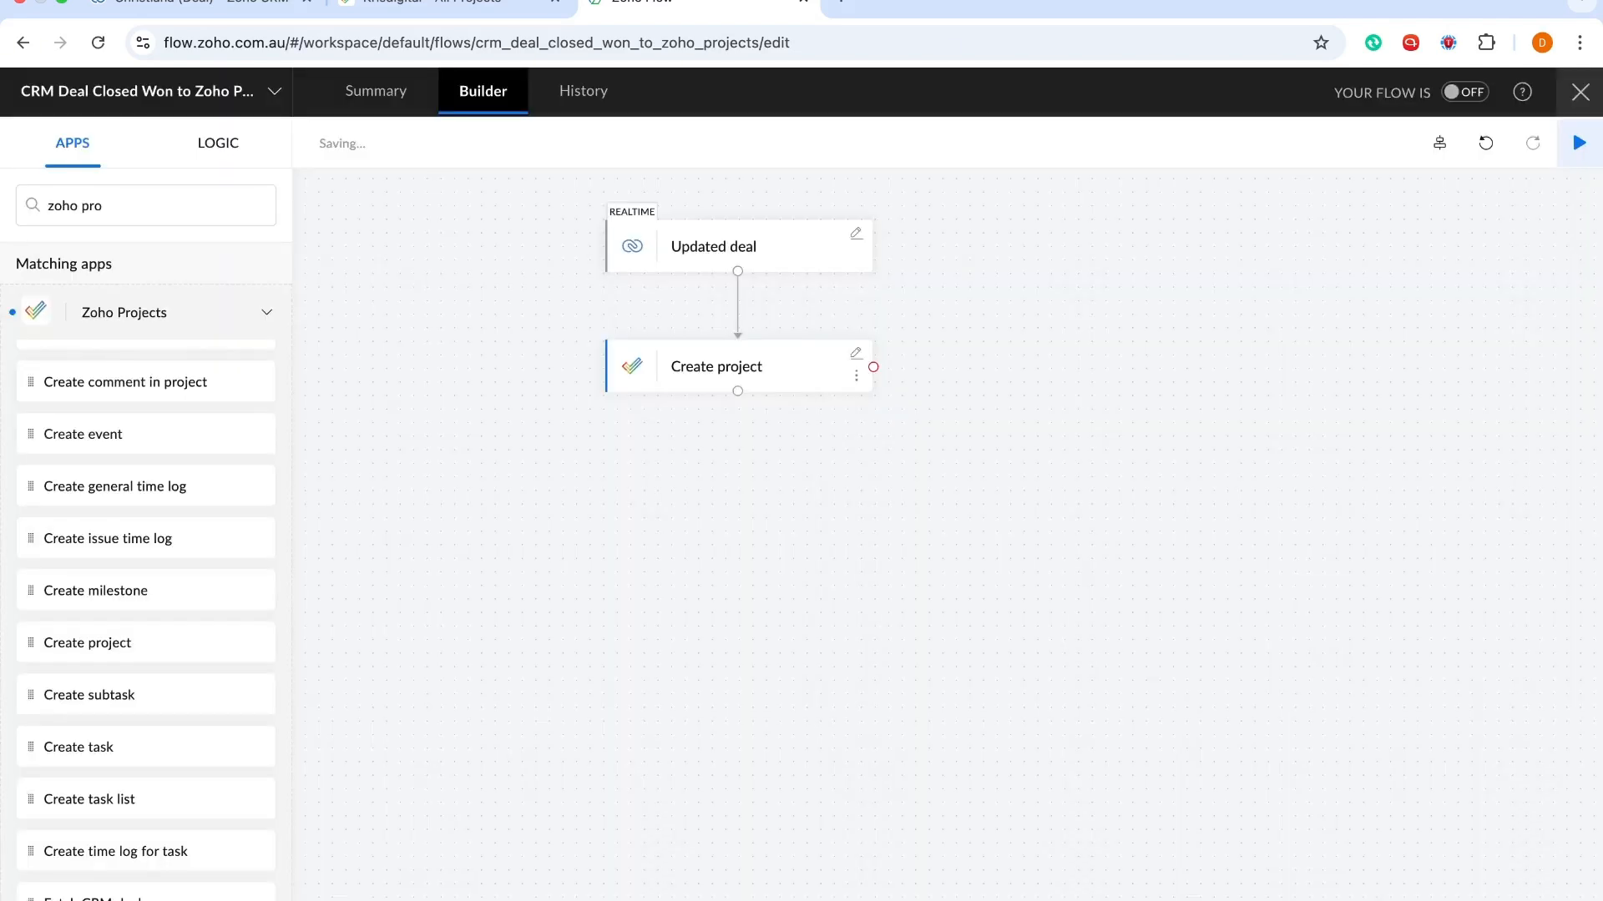
Turn the flow ON and go back to the deal record in Zoho CRM
left_click(1467, 92)
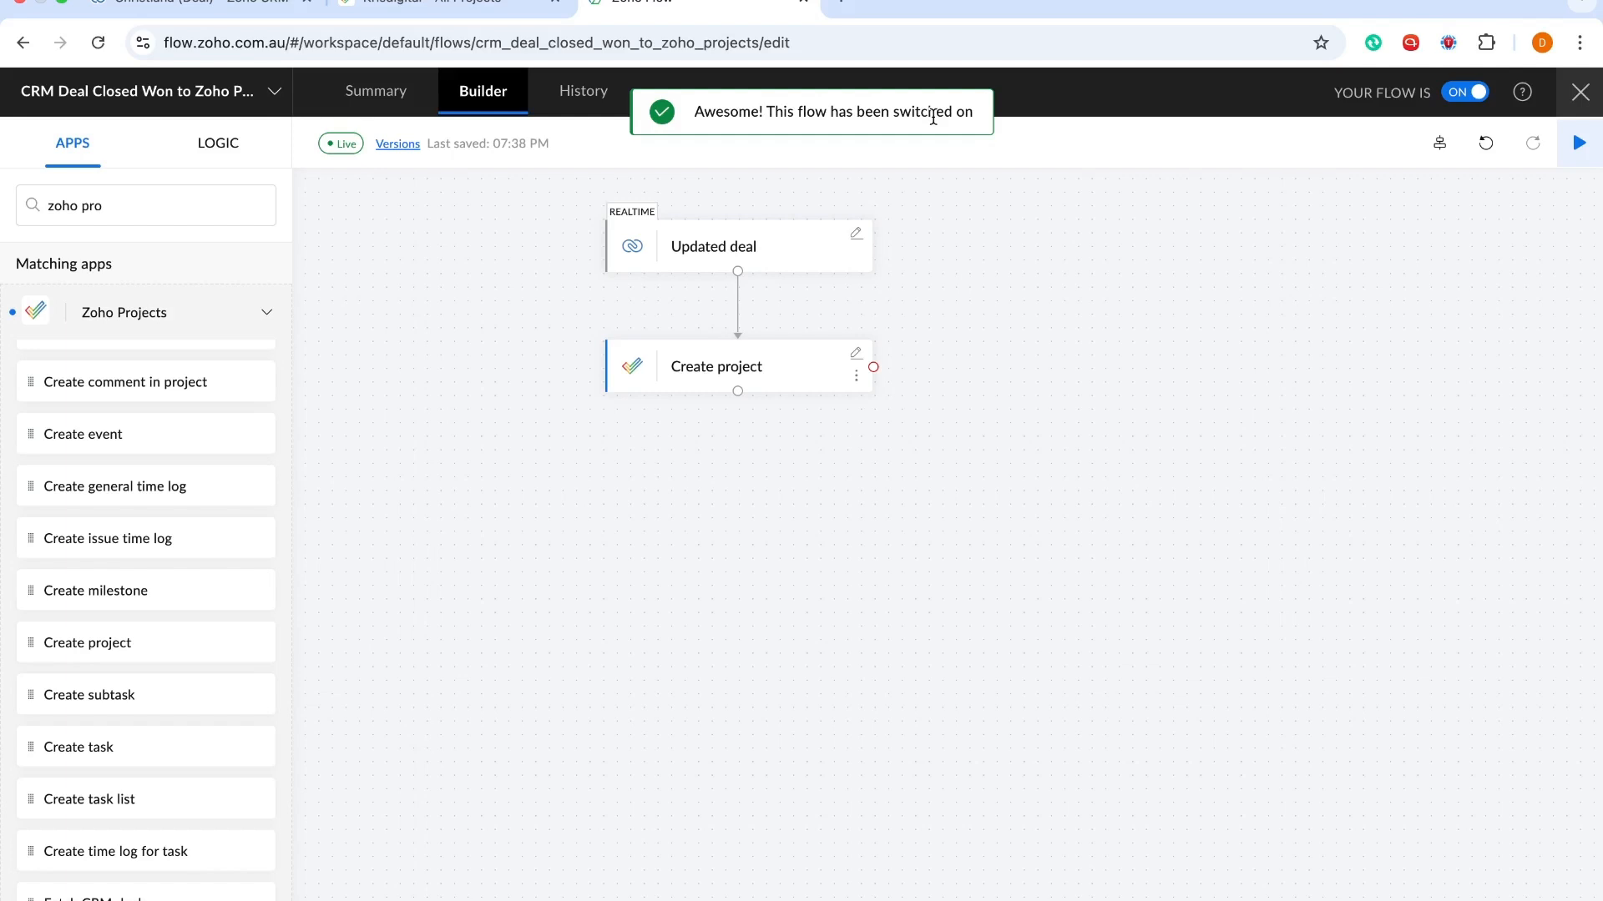
left_click(161, 21)
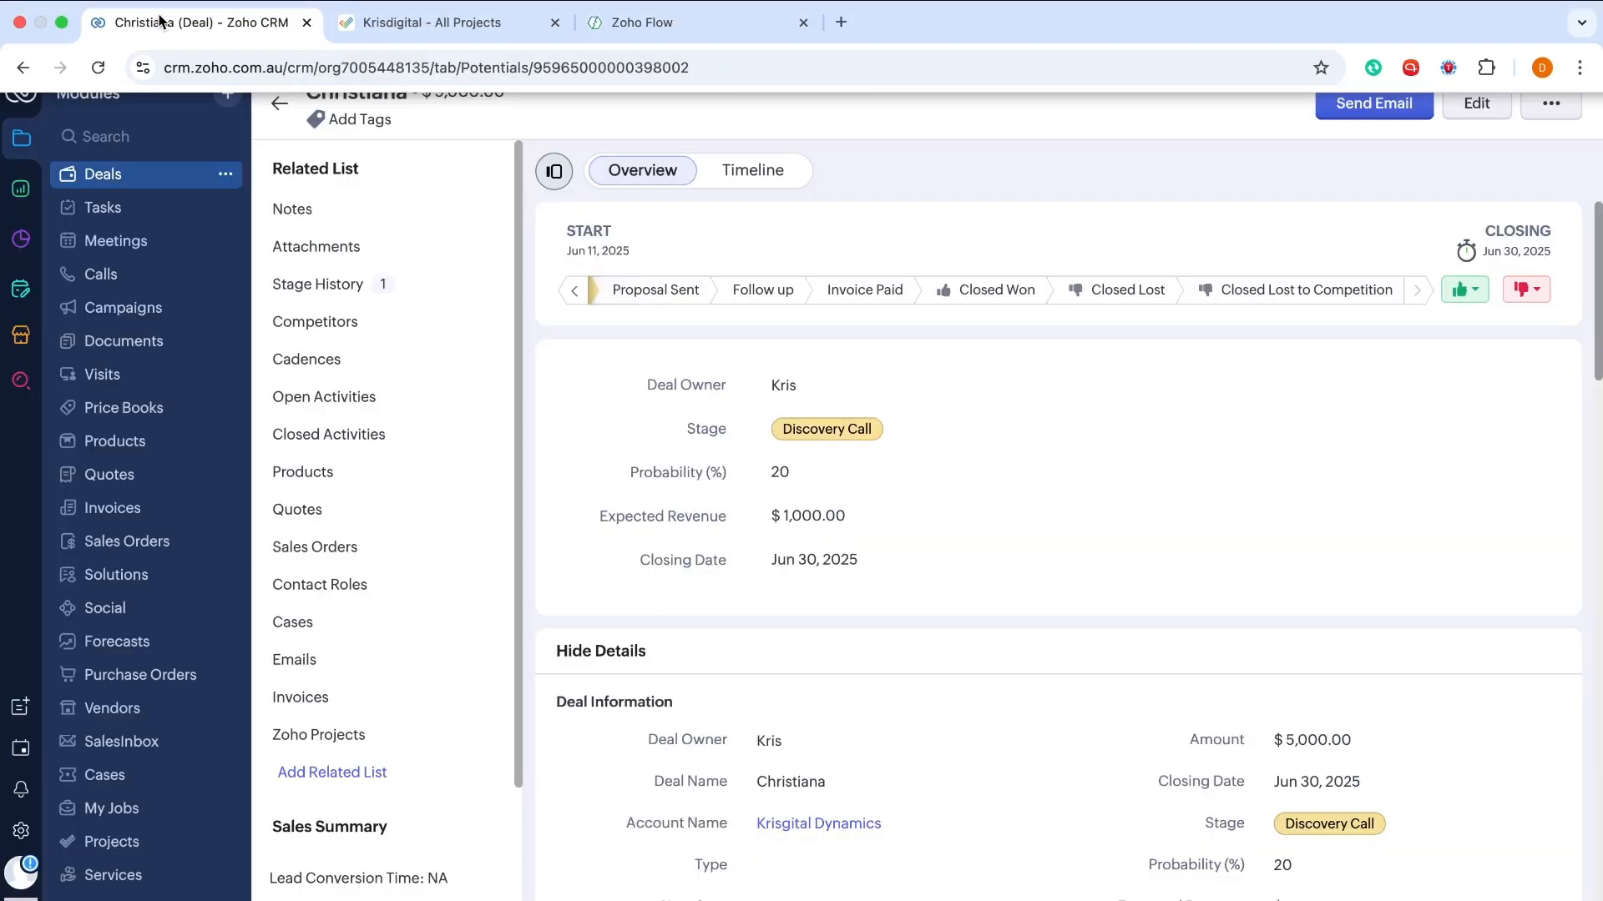
Start a new deal named 'Kristi' closing Jul 13, 2025 at the Discovery Call stage
left_click(279, 117)
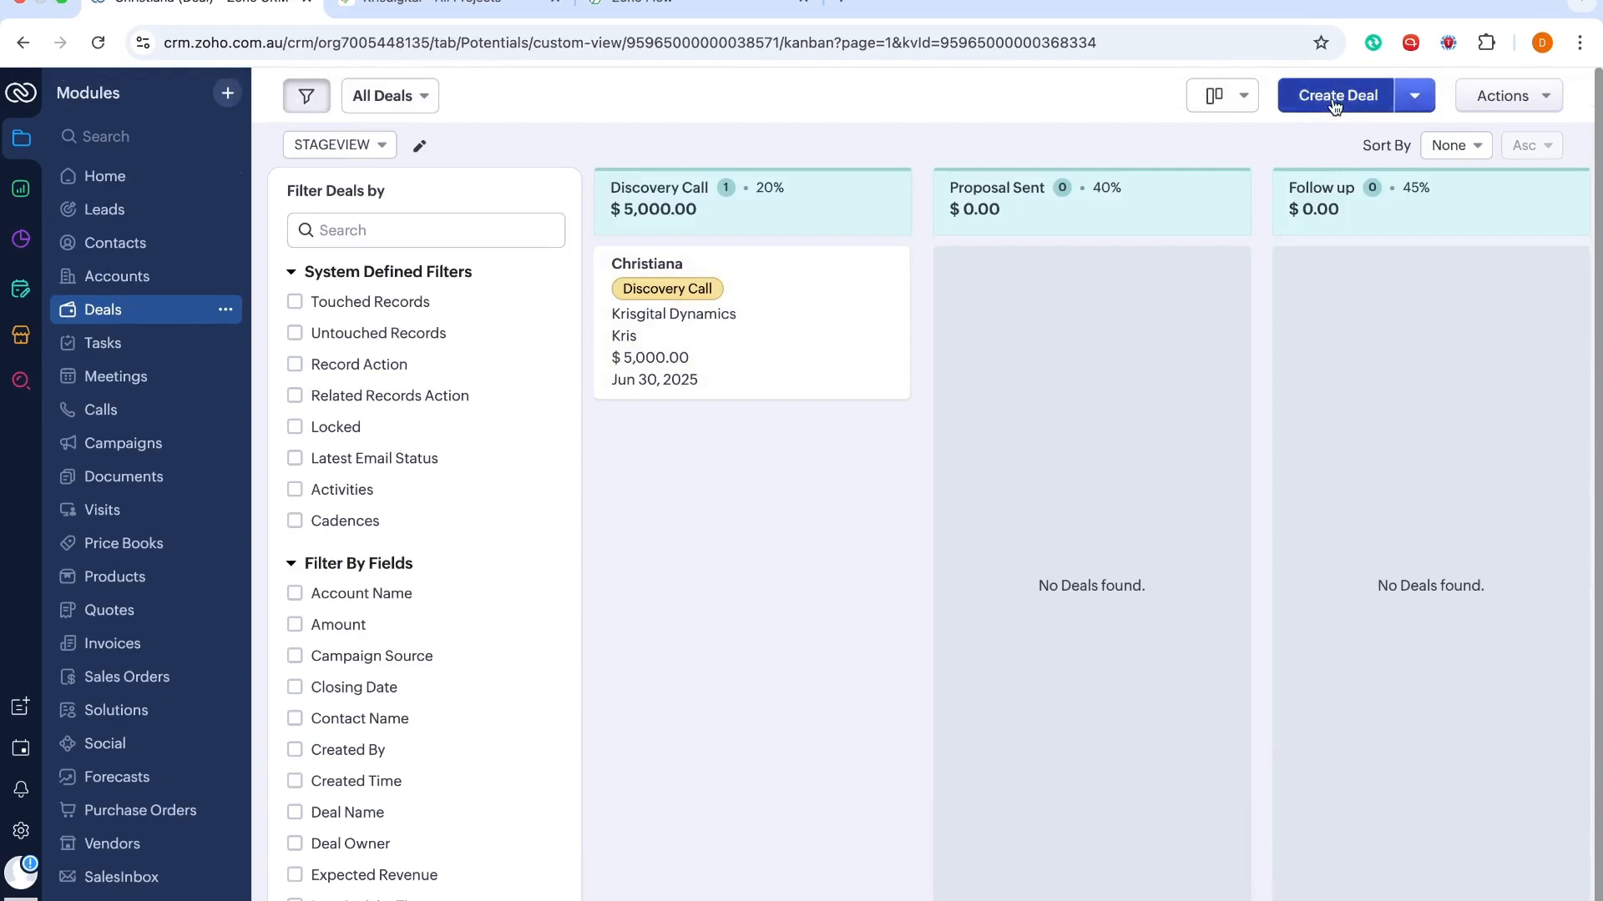
left_click(1334, 101)
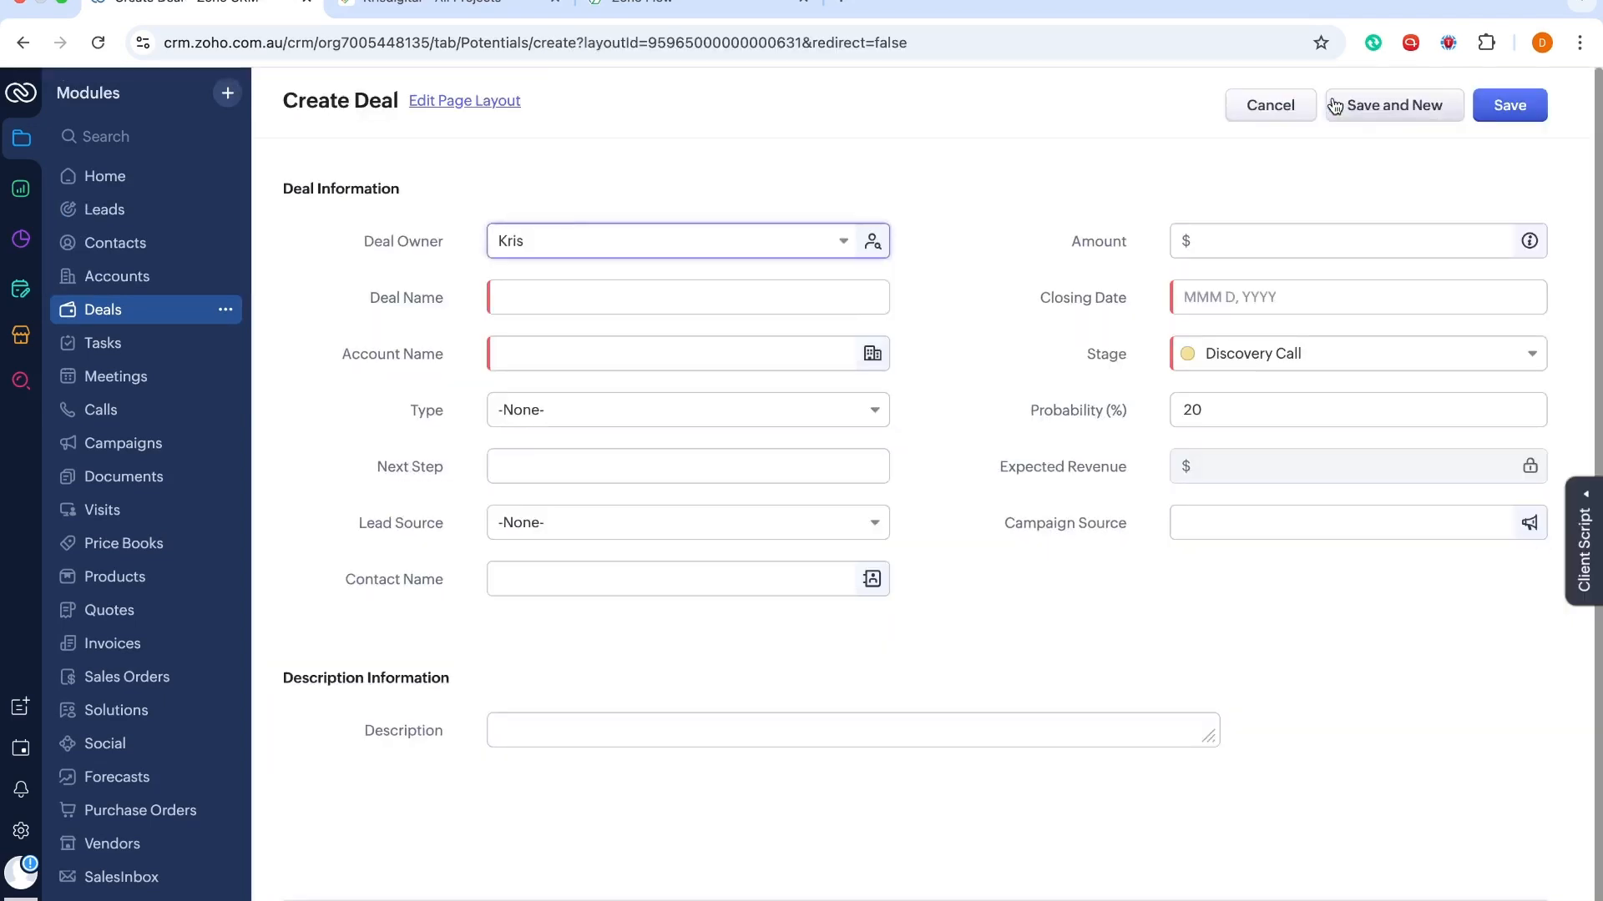
left_click(501, 302)
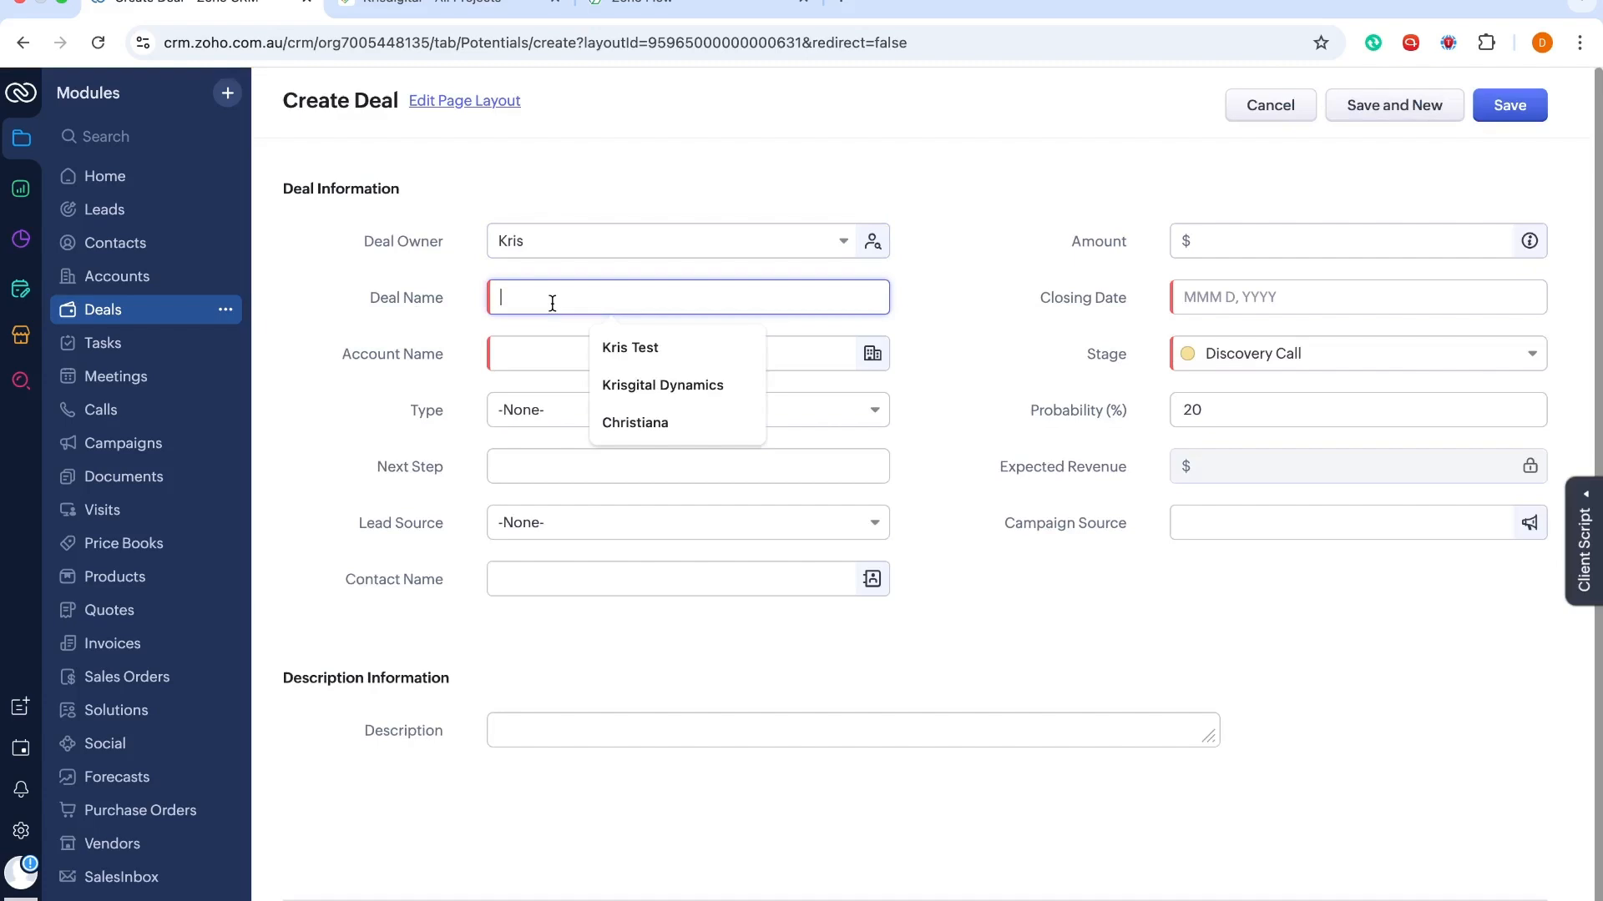
type("Kr")
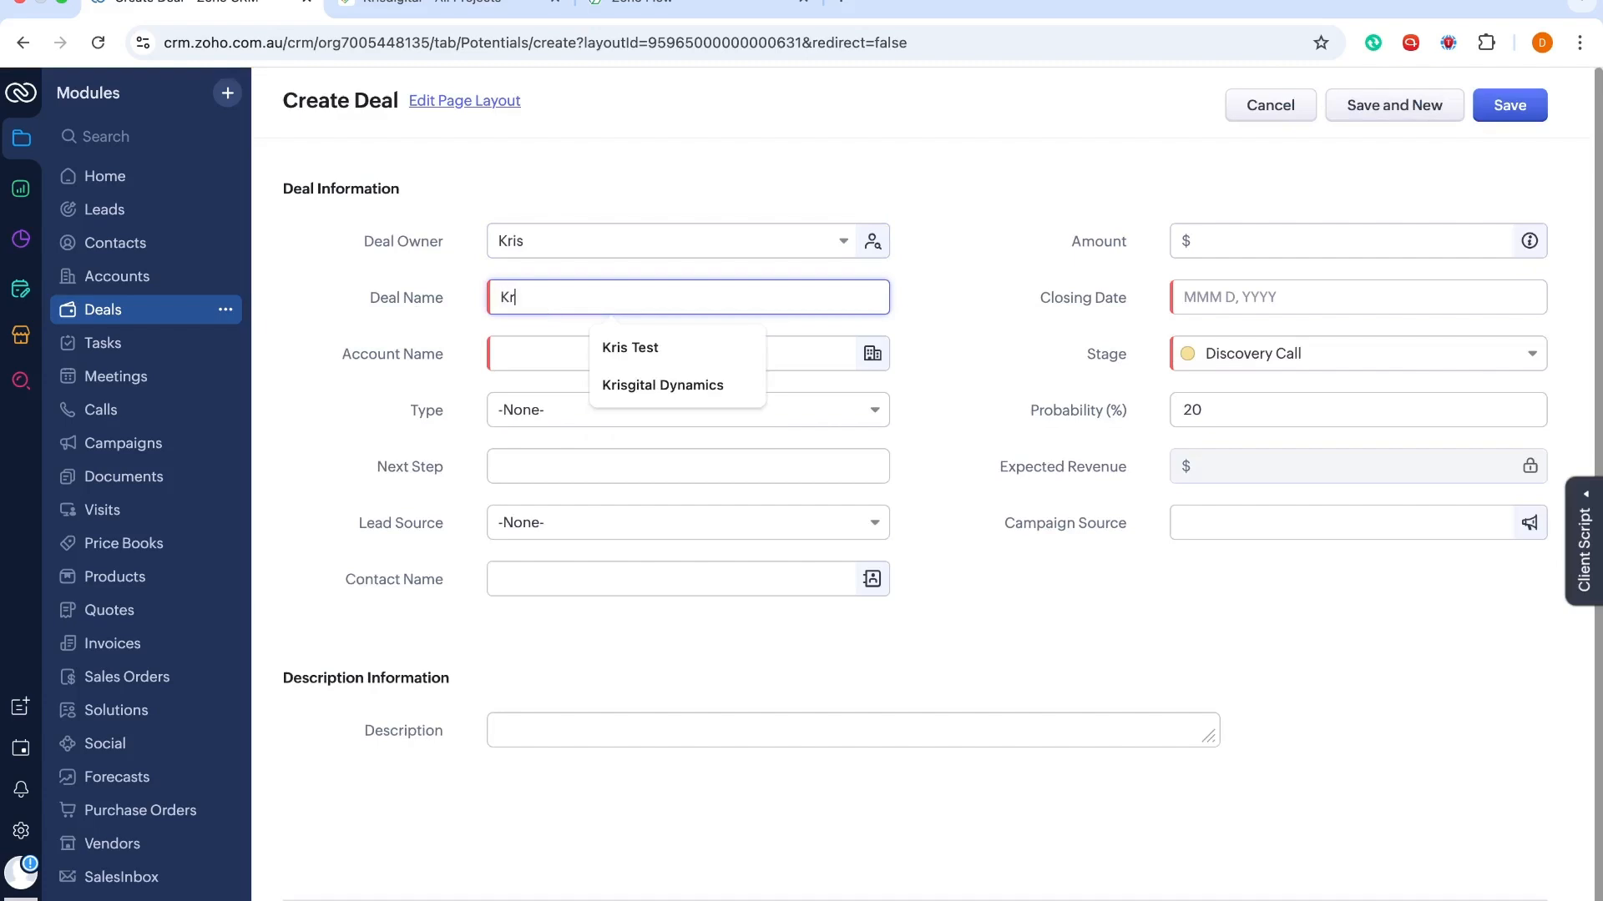
type("isti")
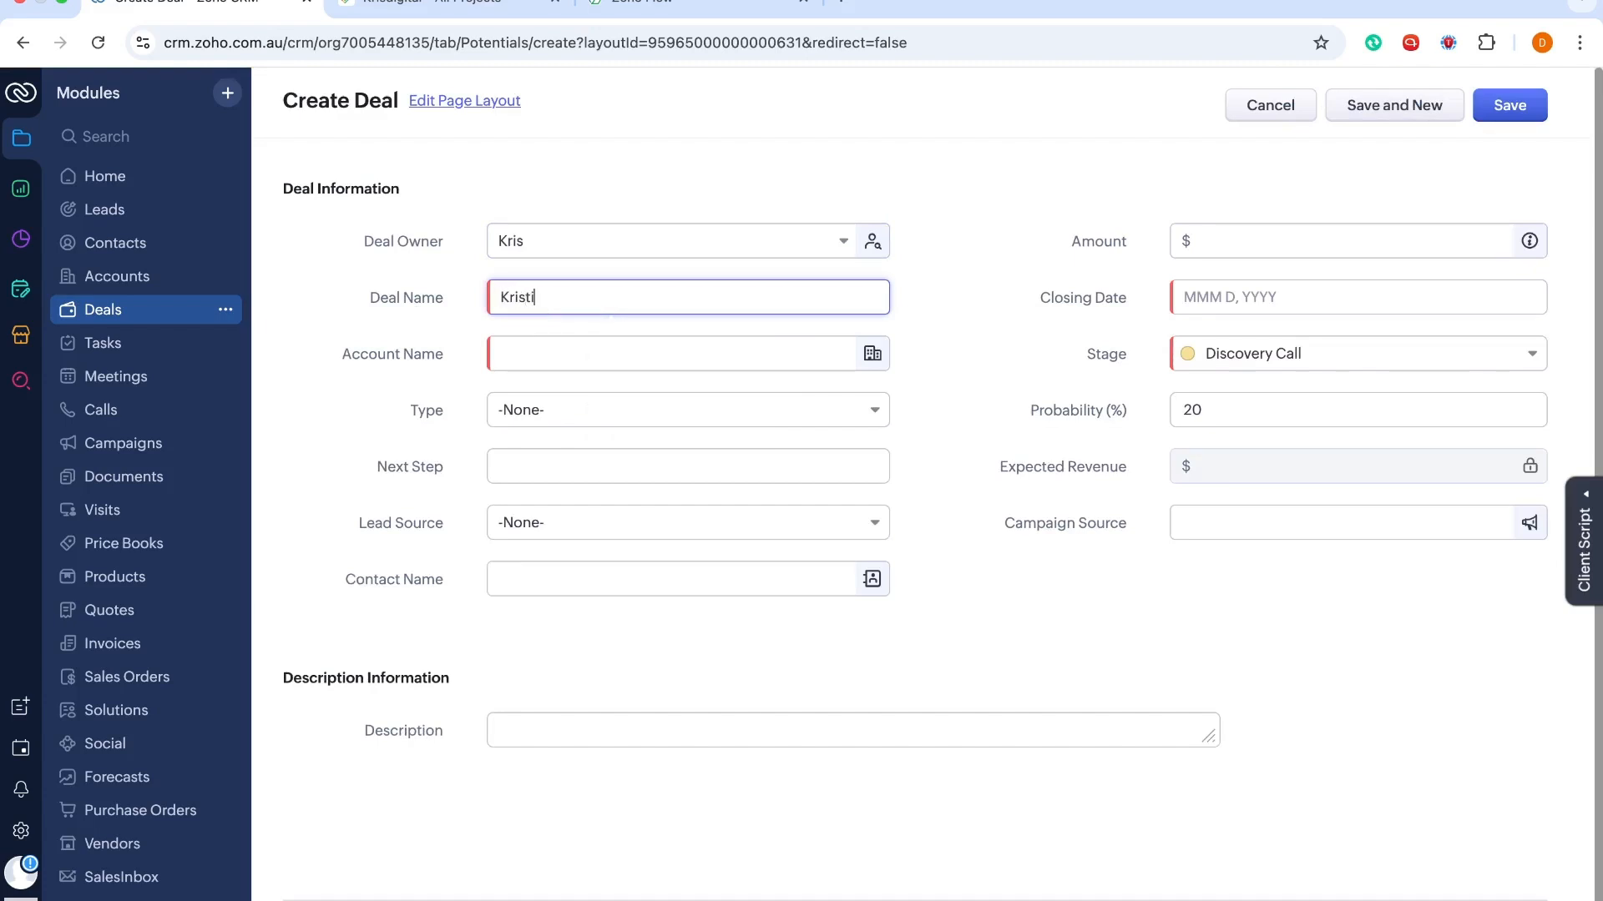
left_click(1328, 294)
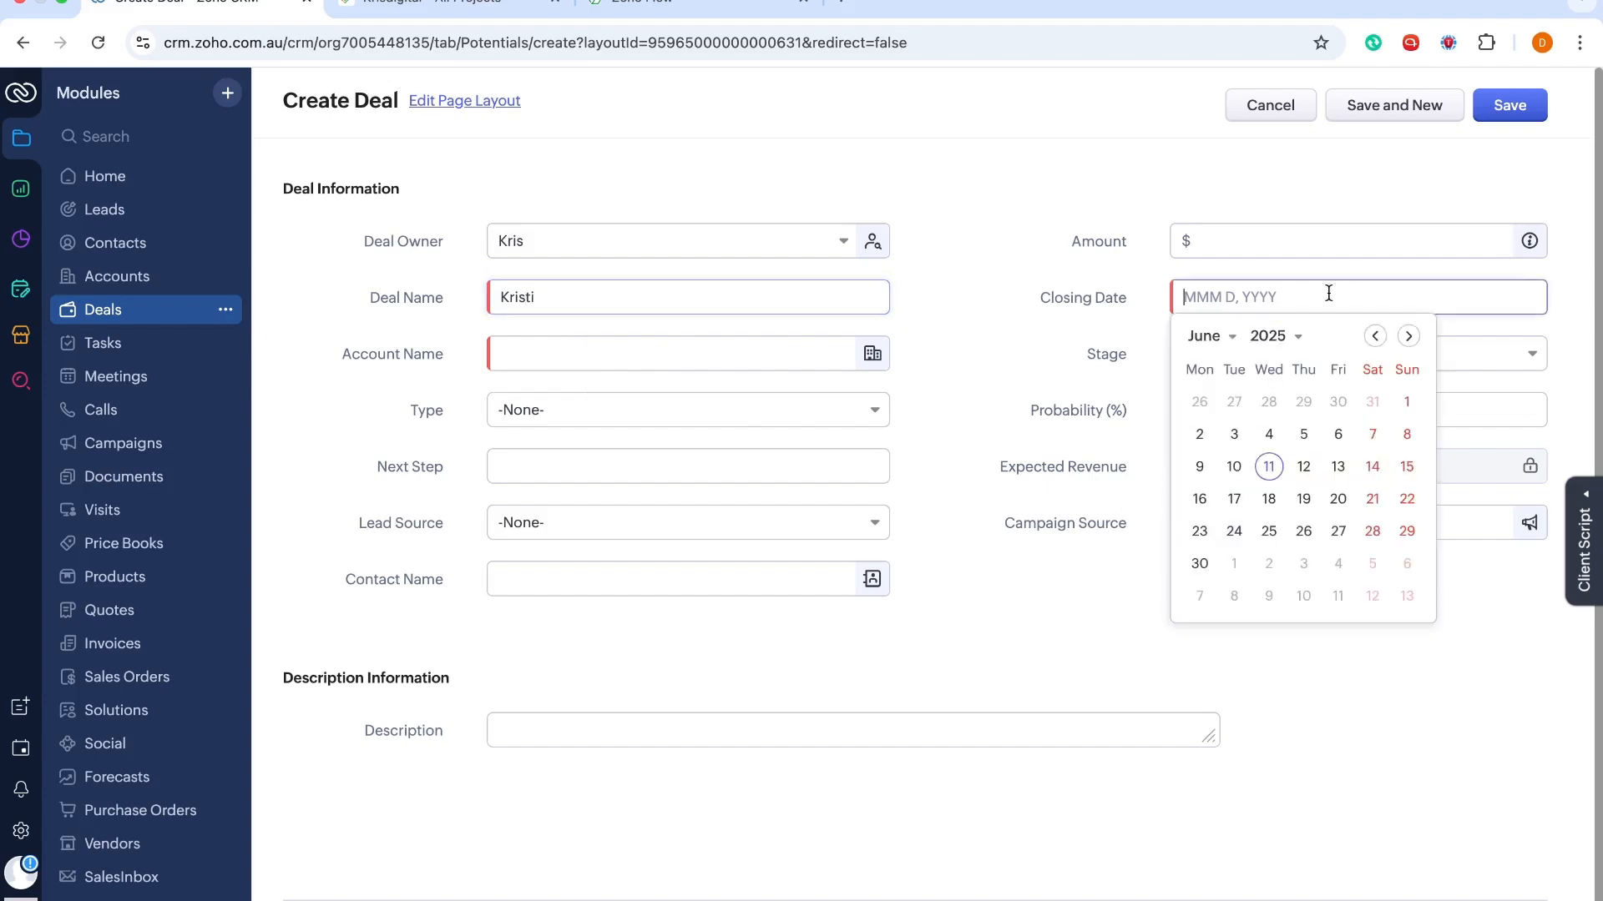
left_click(1406, 595)
left_click(1322, 367)
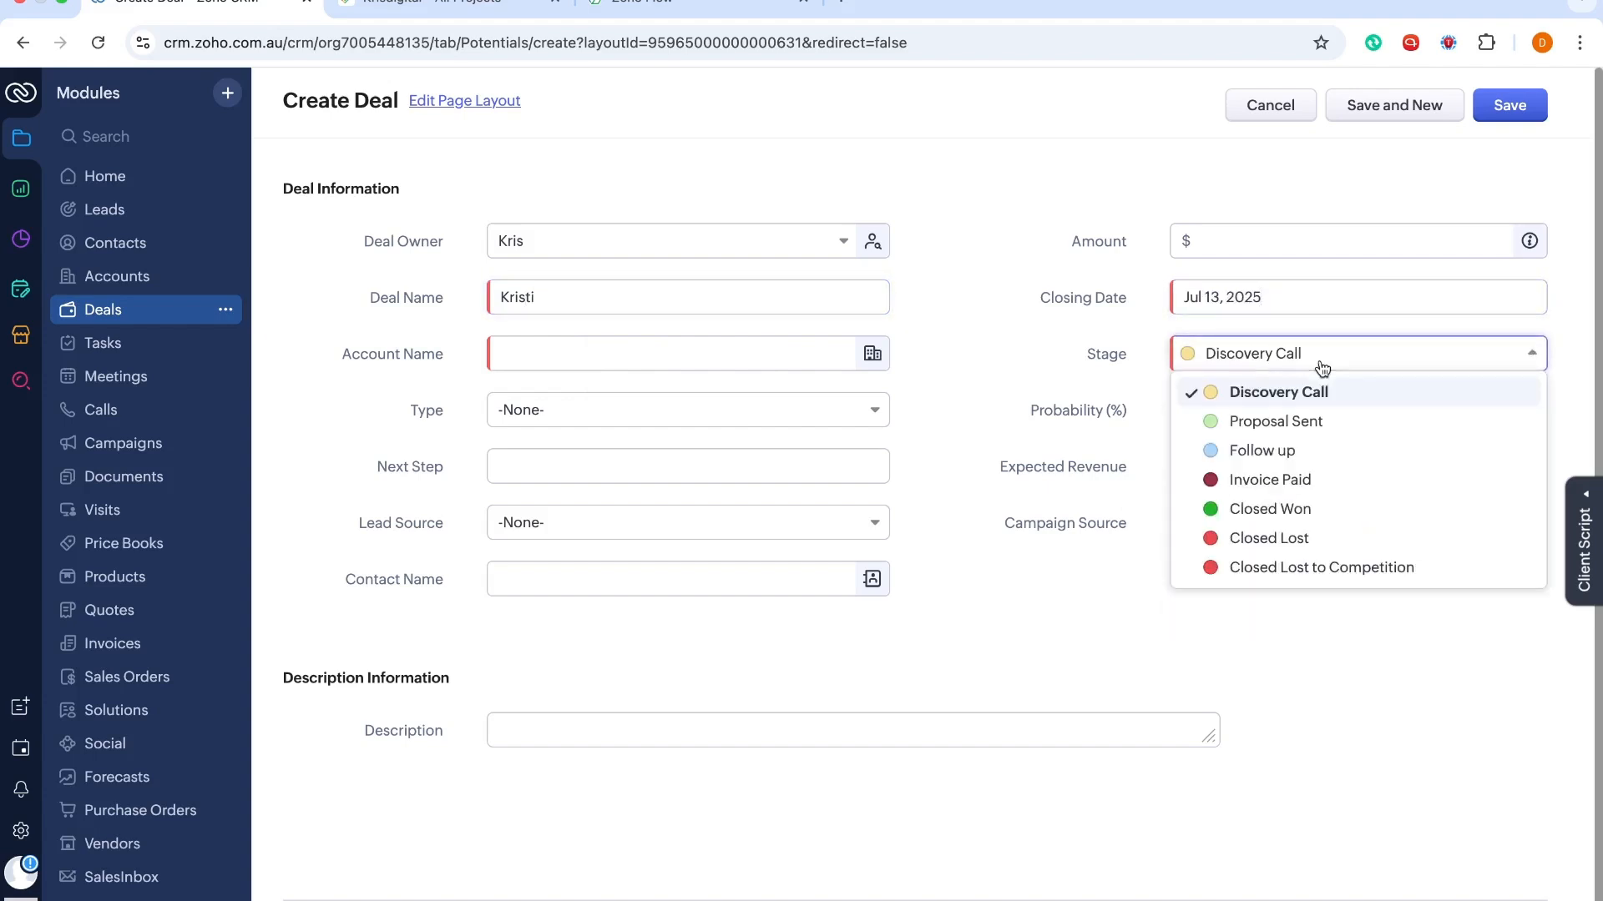
left_click(1071, 397)
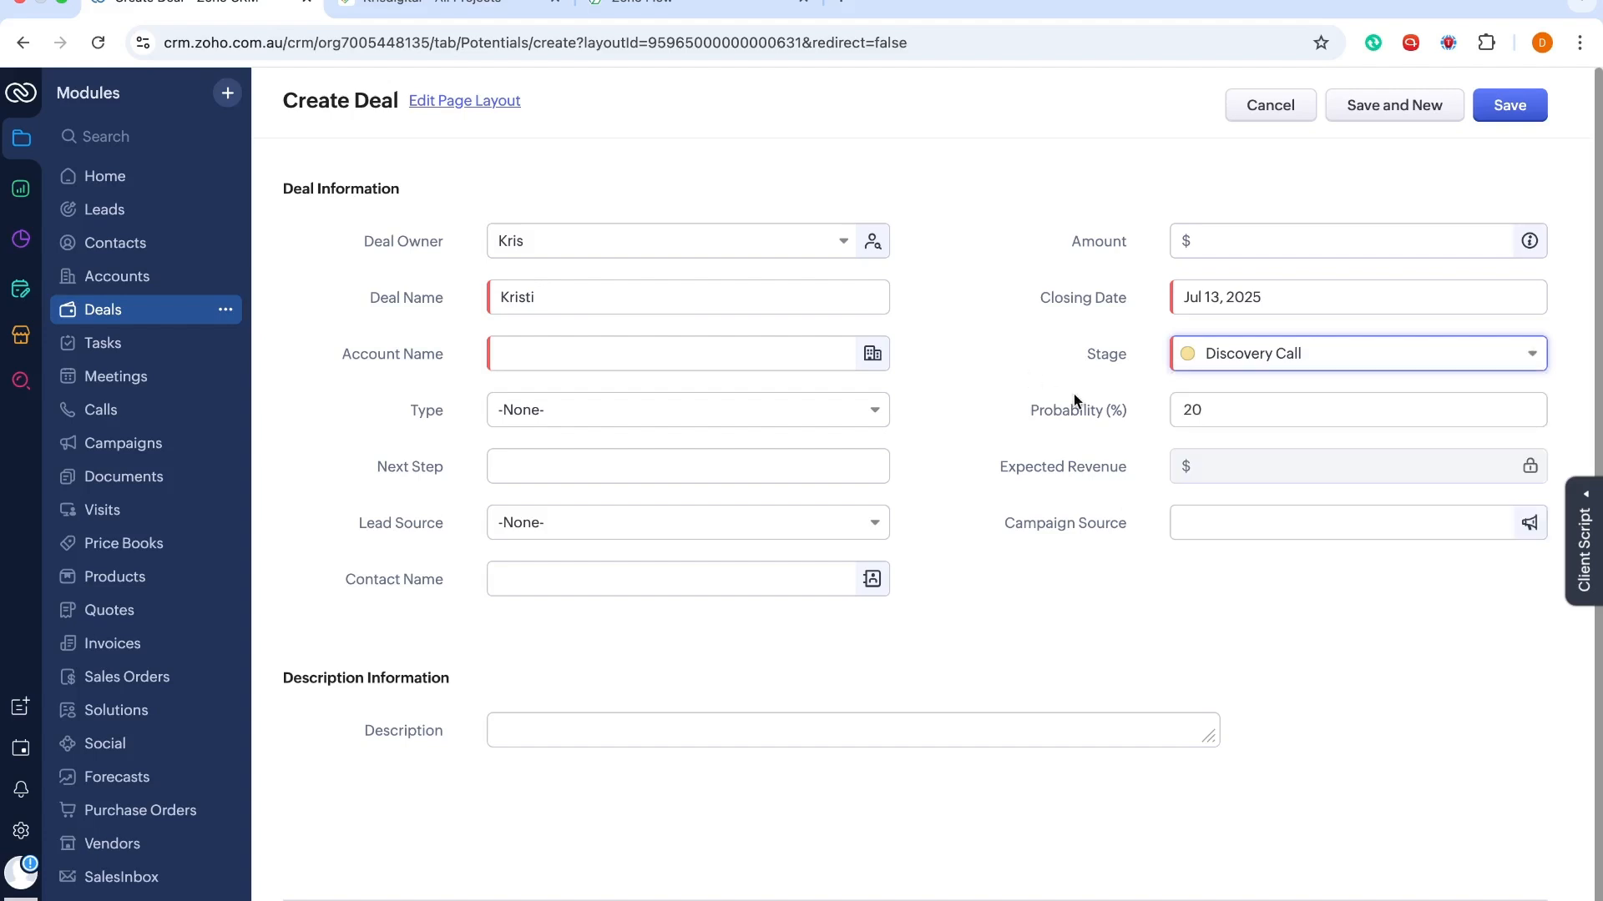
Set account Benton (Sample), attach the test contact, enter amount 30000, and save
left_click(652, 347)
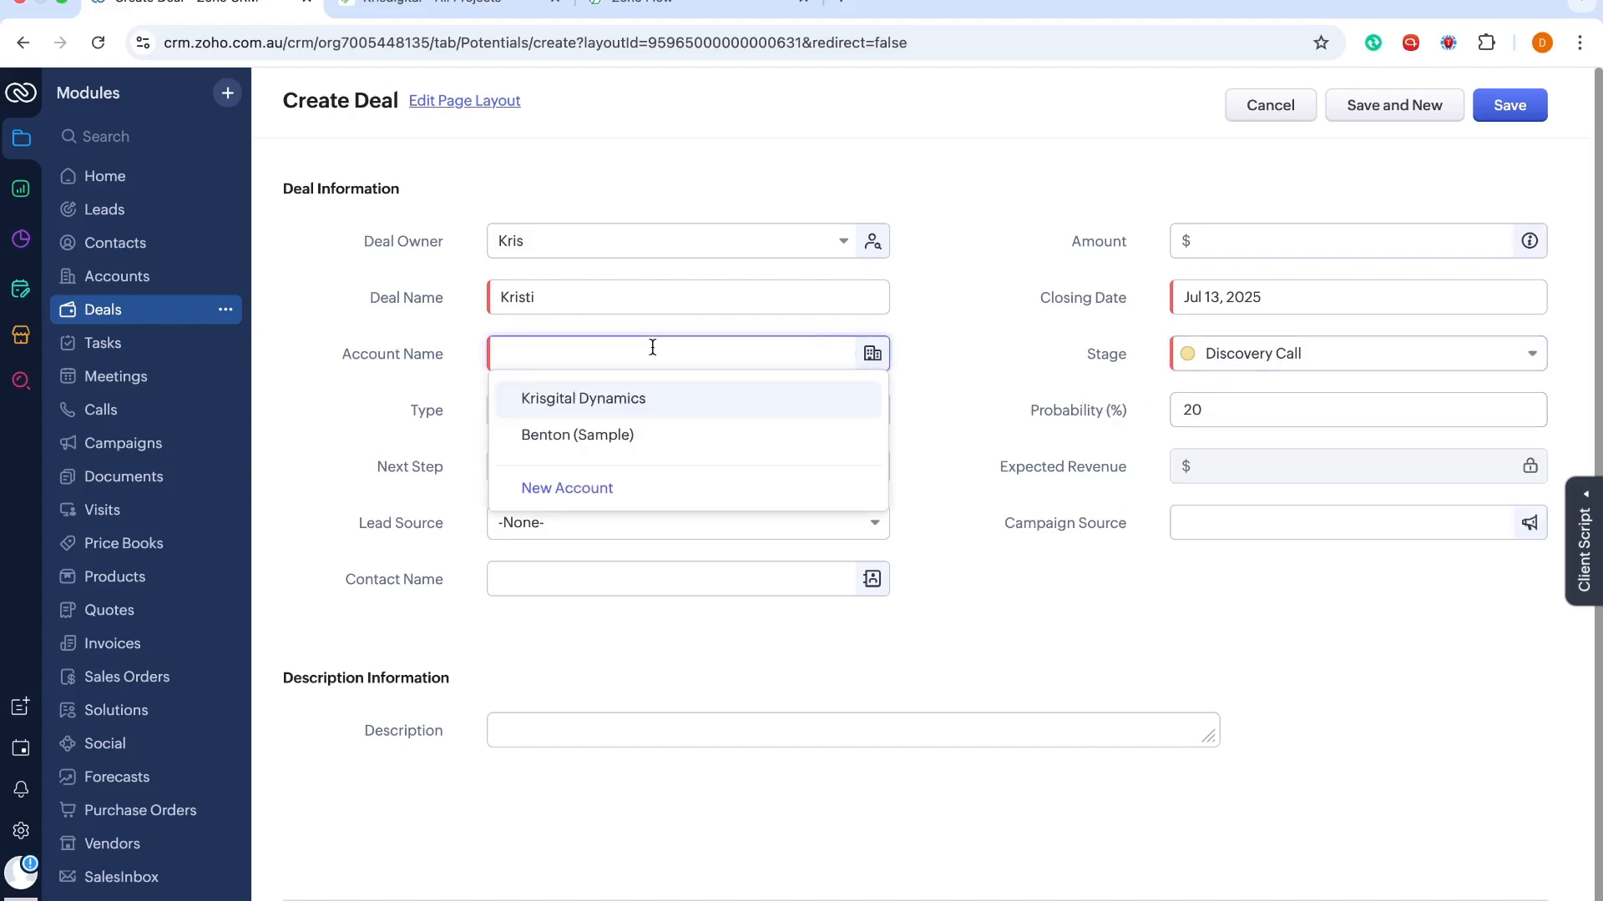
left_click(601, 449)
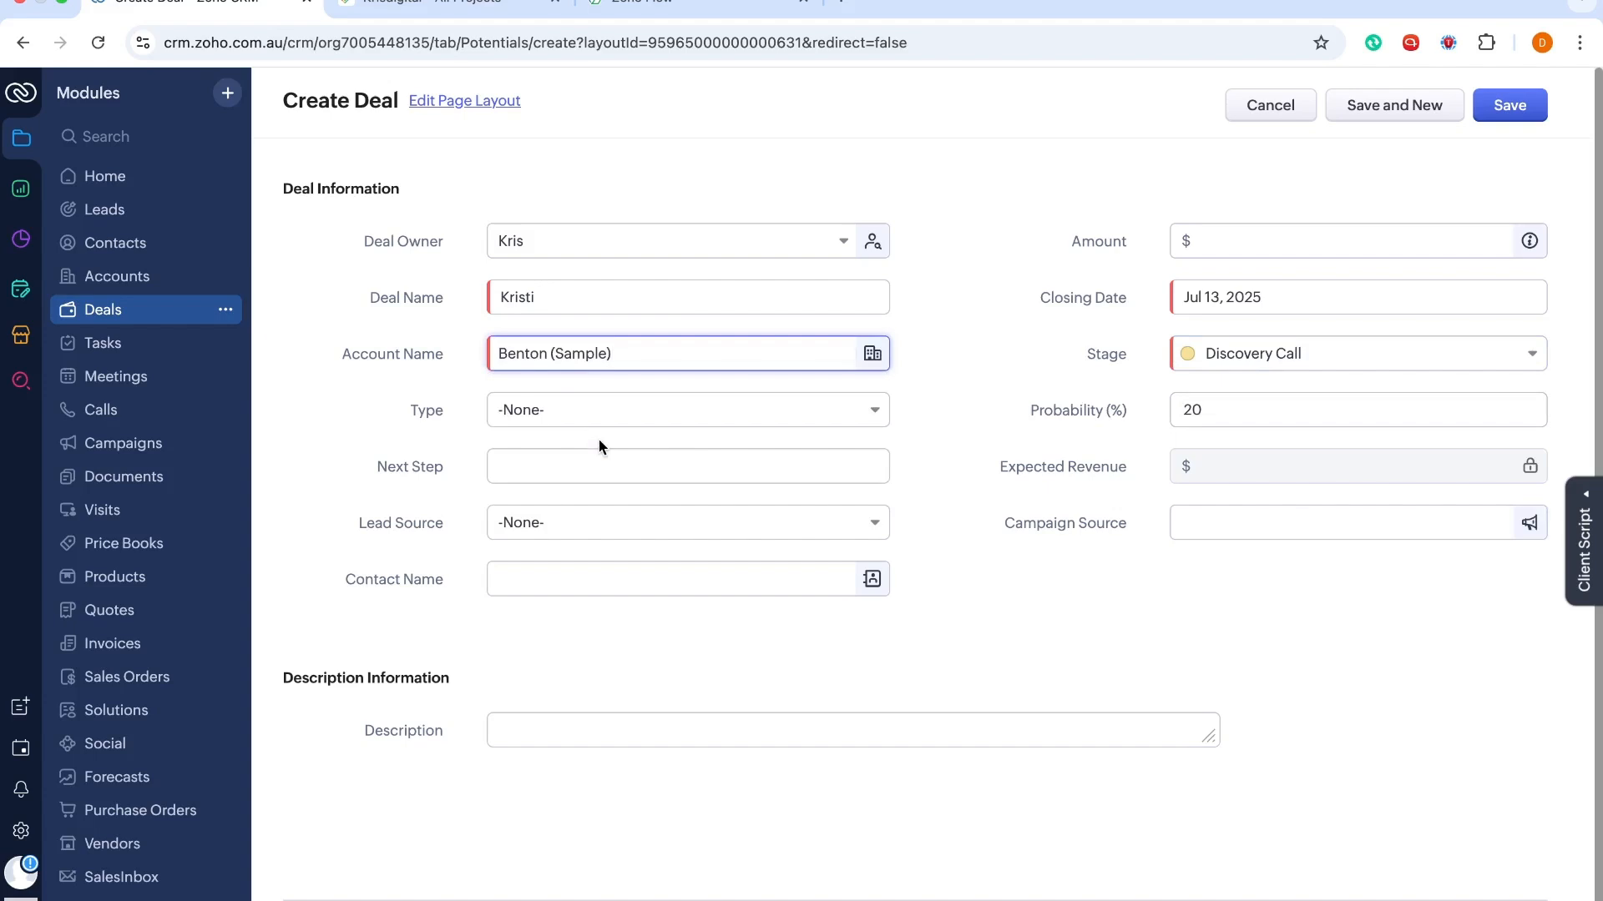
scroll(599, 439, "down", 1)
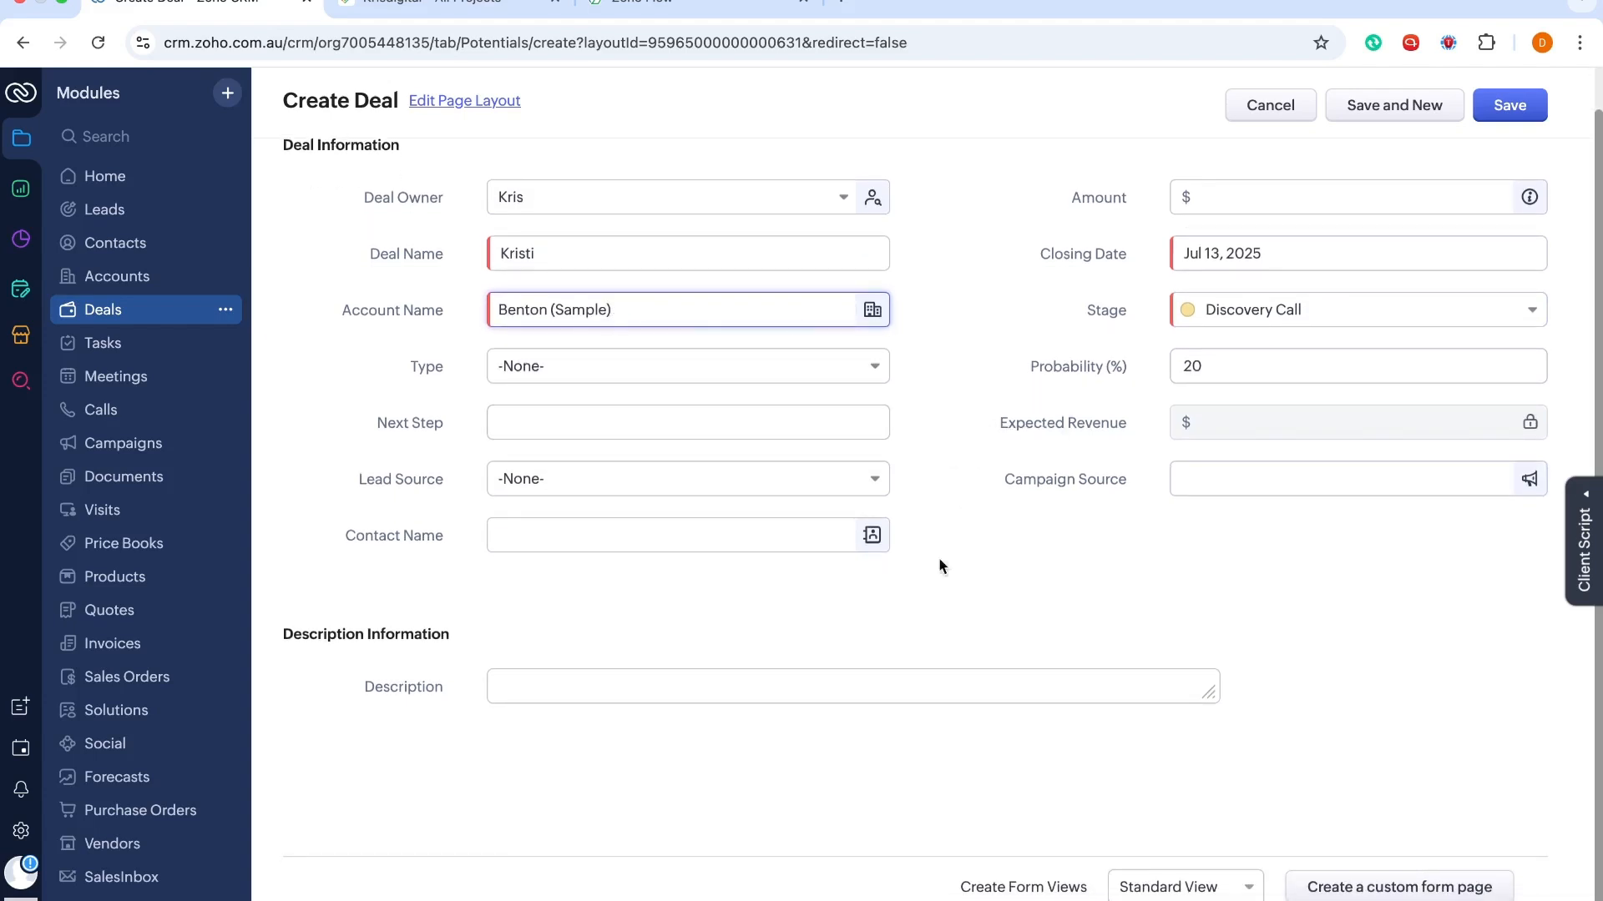
scroll(925, 563, "down", 1)
left_click(613, 528)
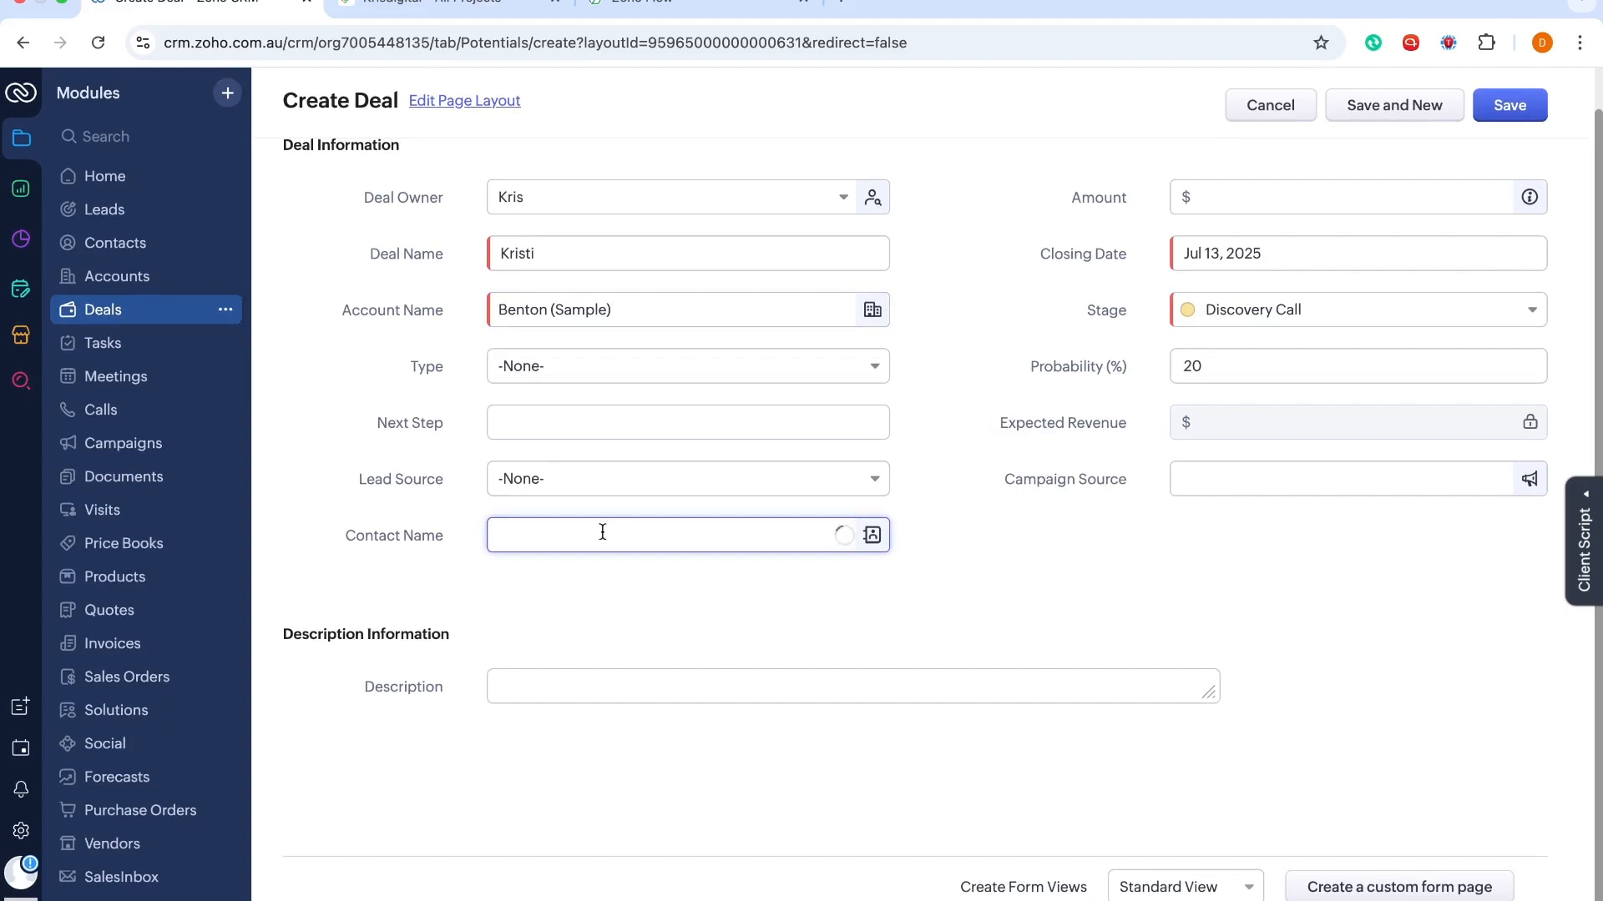
left_click(575, 578)
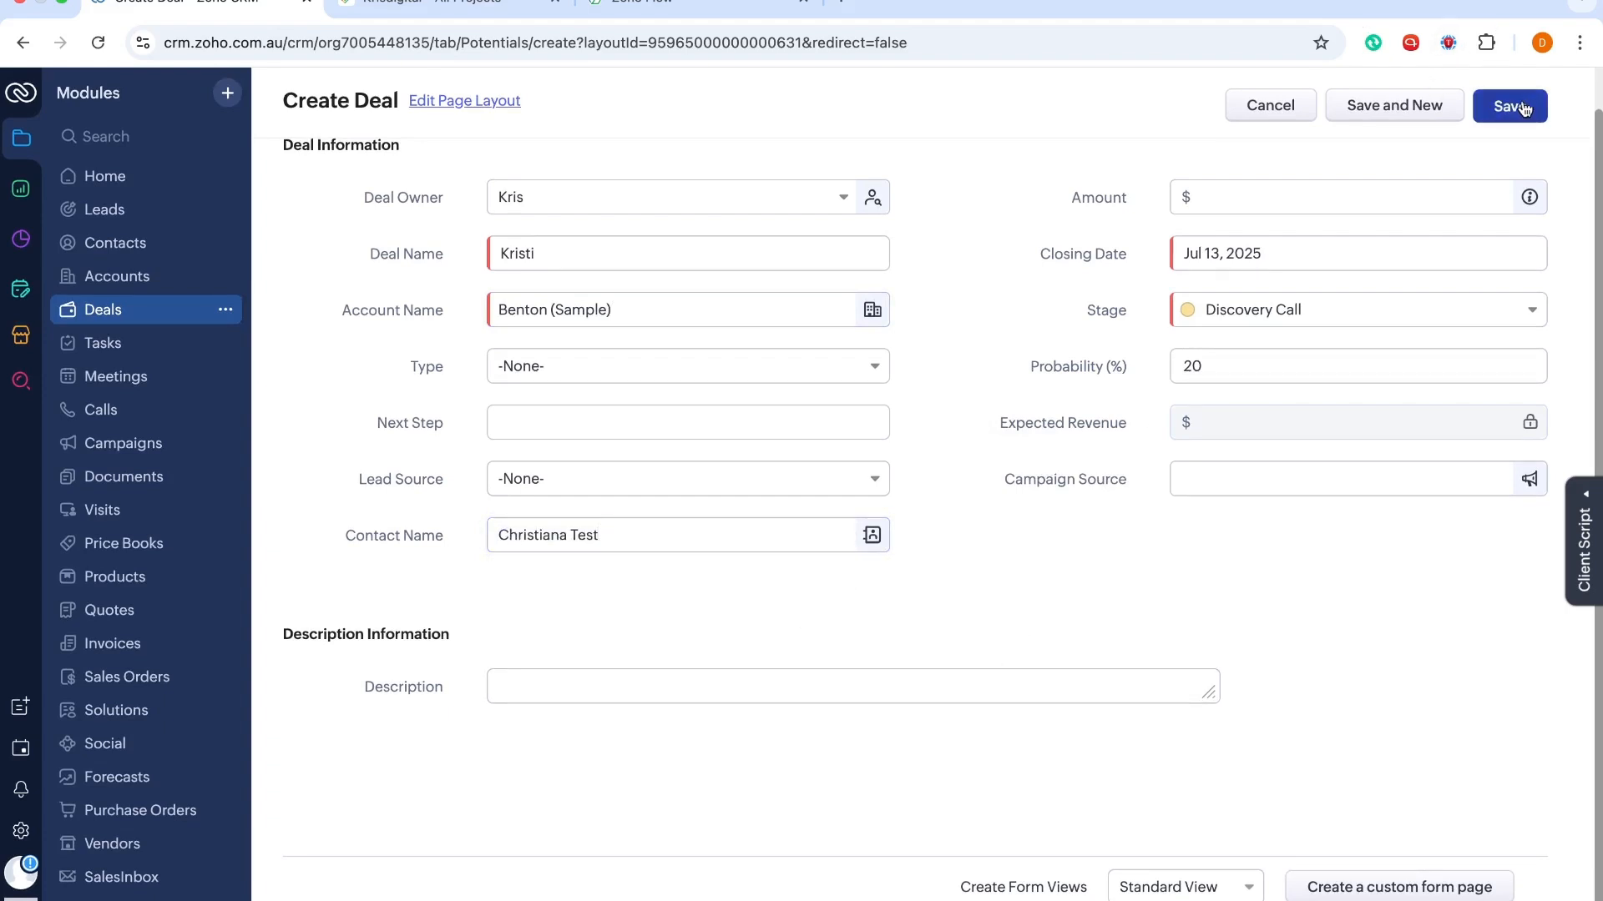
left_click(1281, 193)
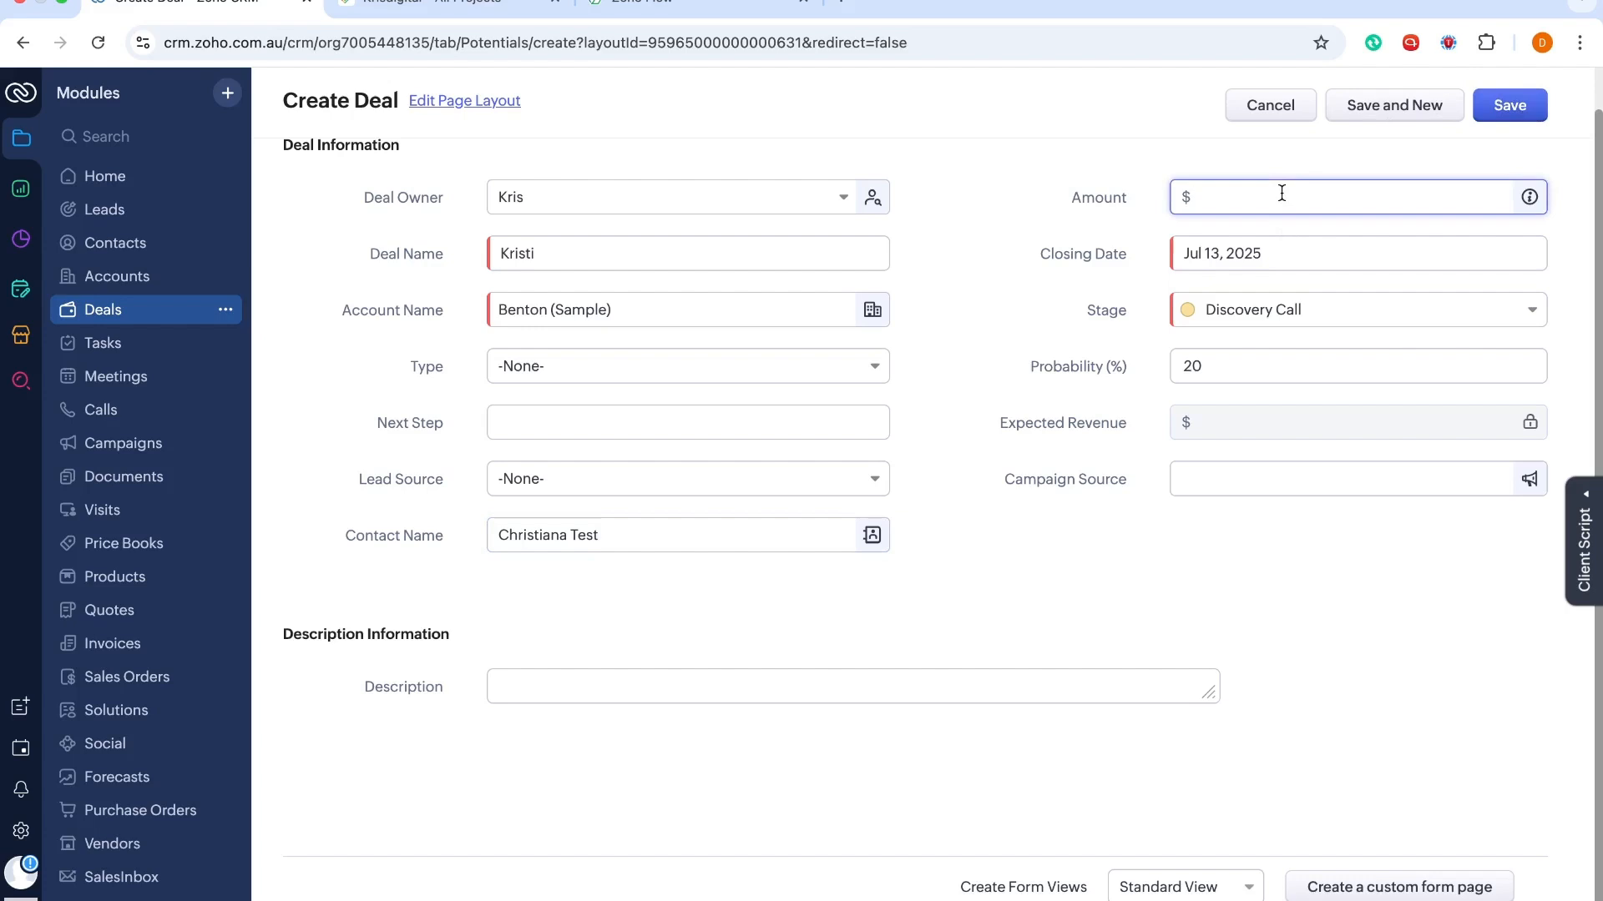
type("30000")
left_click(1509, 103)
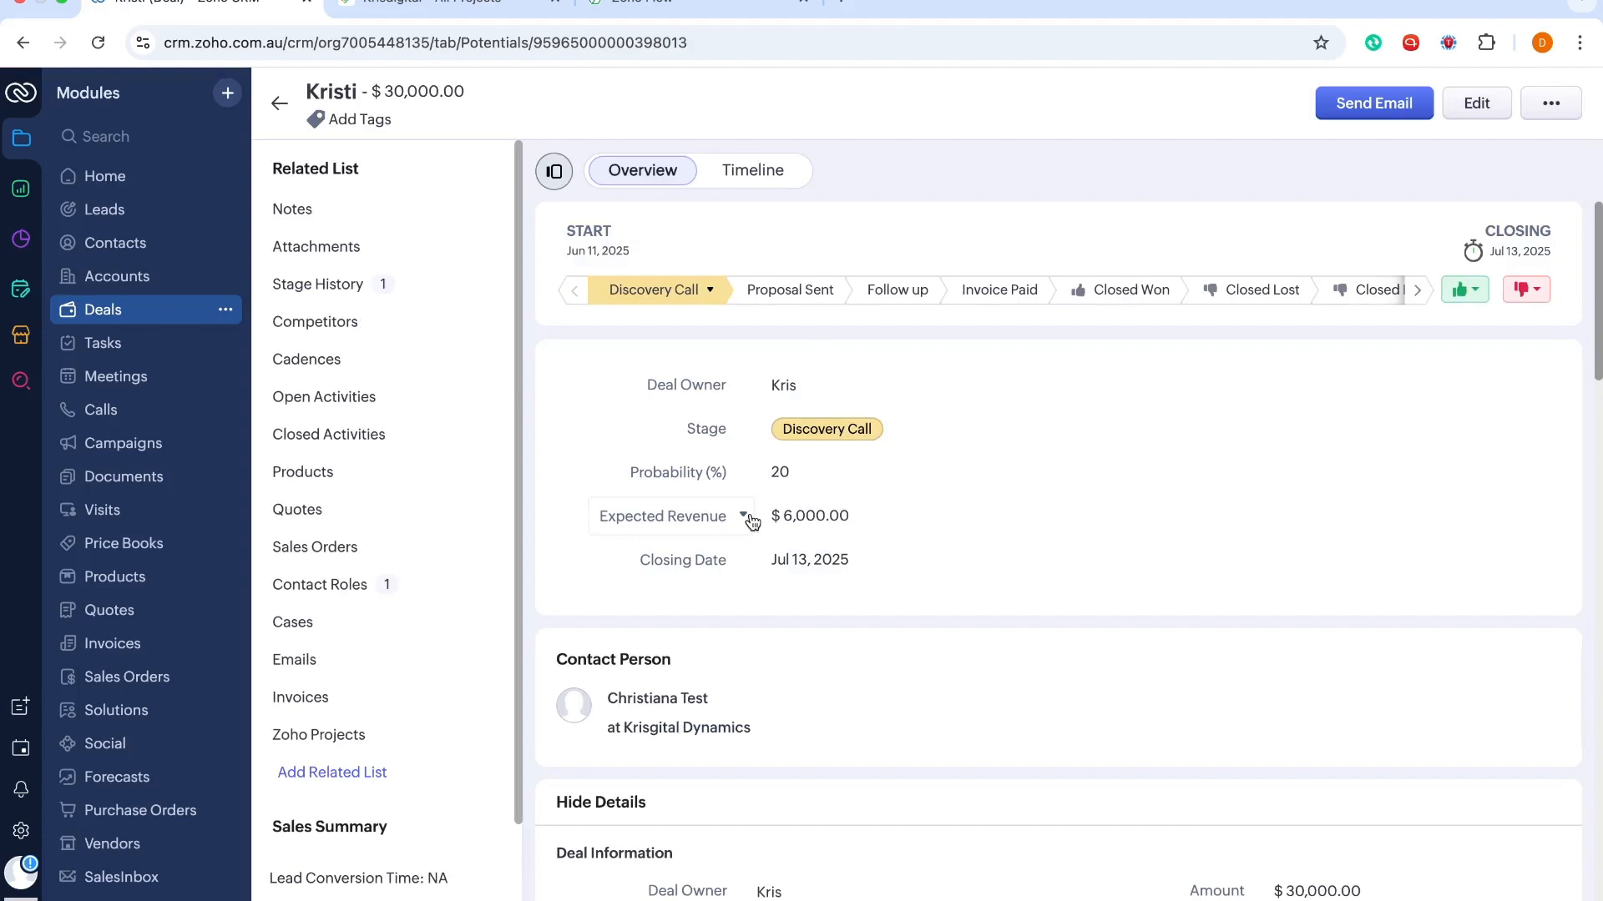
Move the Benton deal to Closed Won and confirm its details
scroll(749, 520, "down", 5)
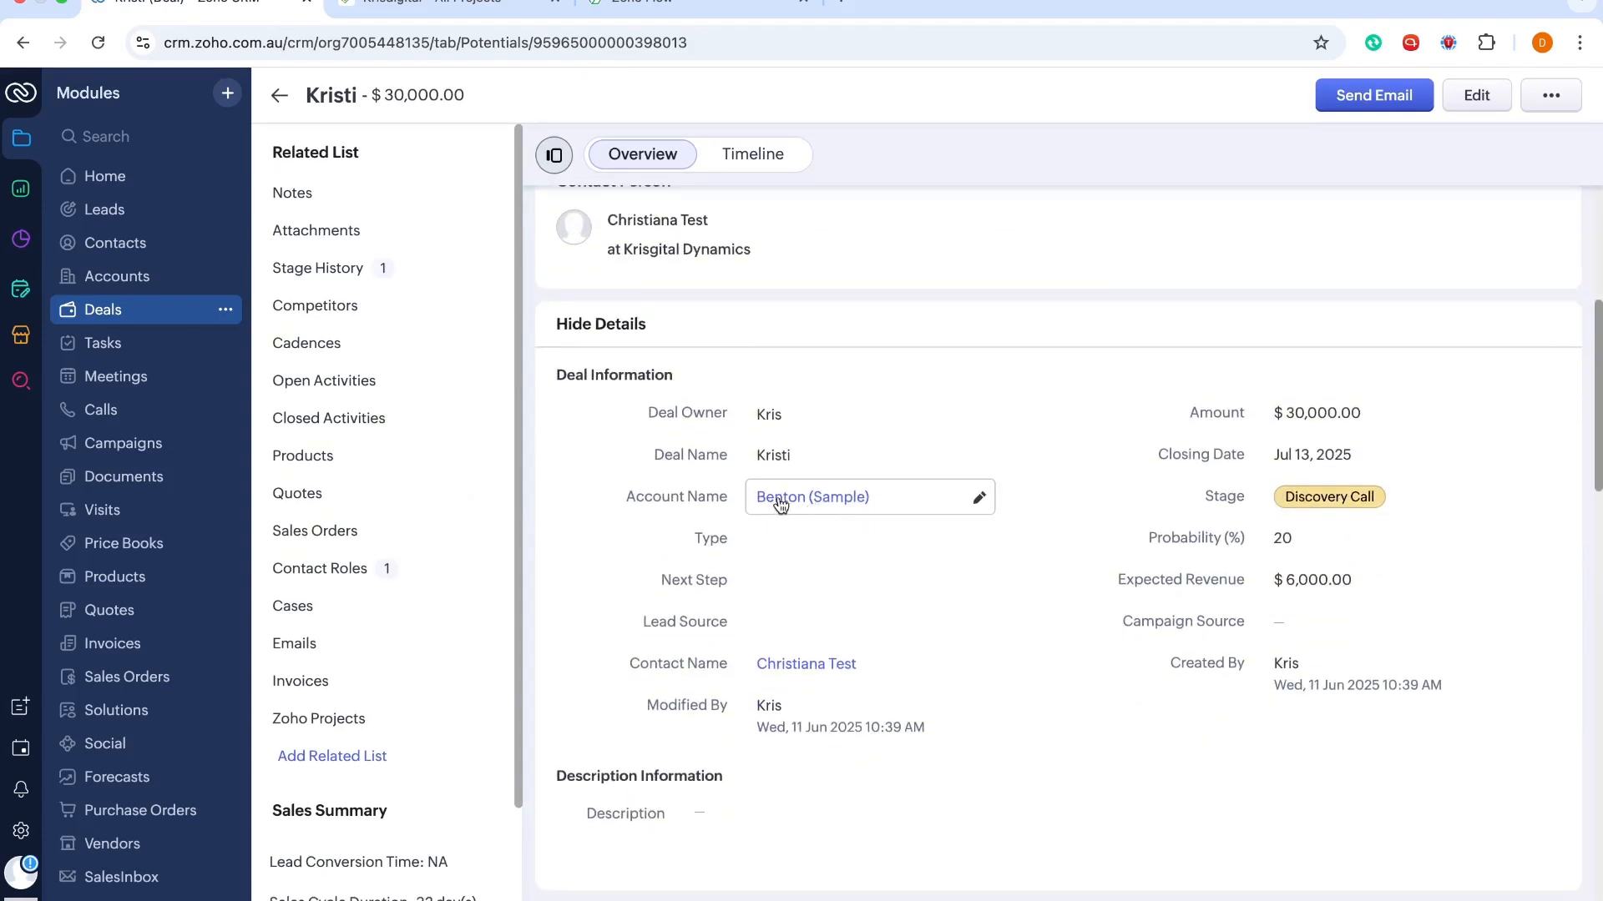
mouse_move(805, 501)
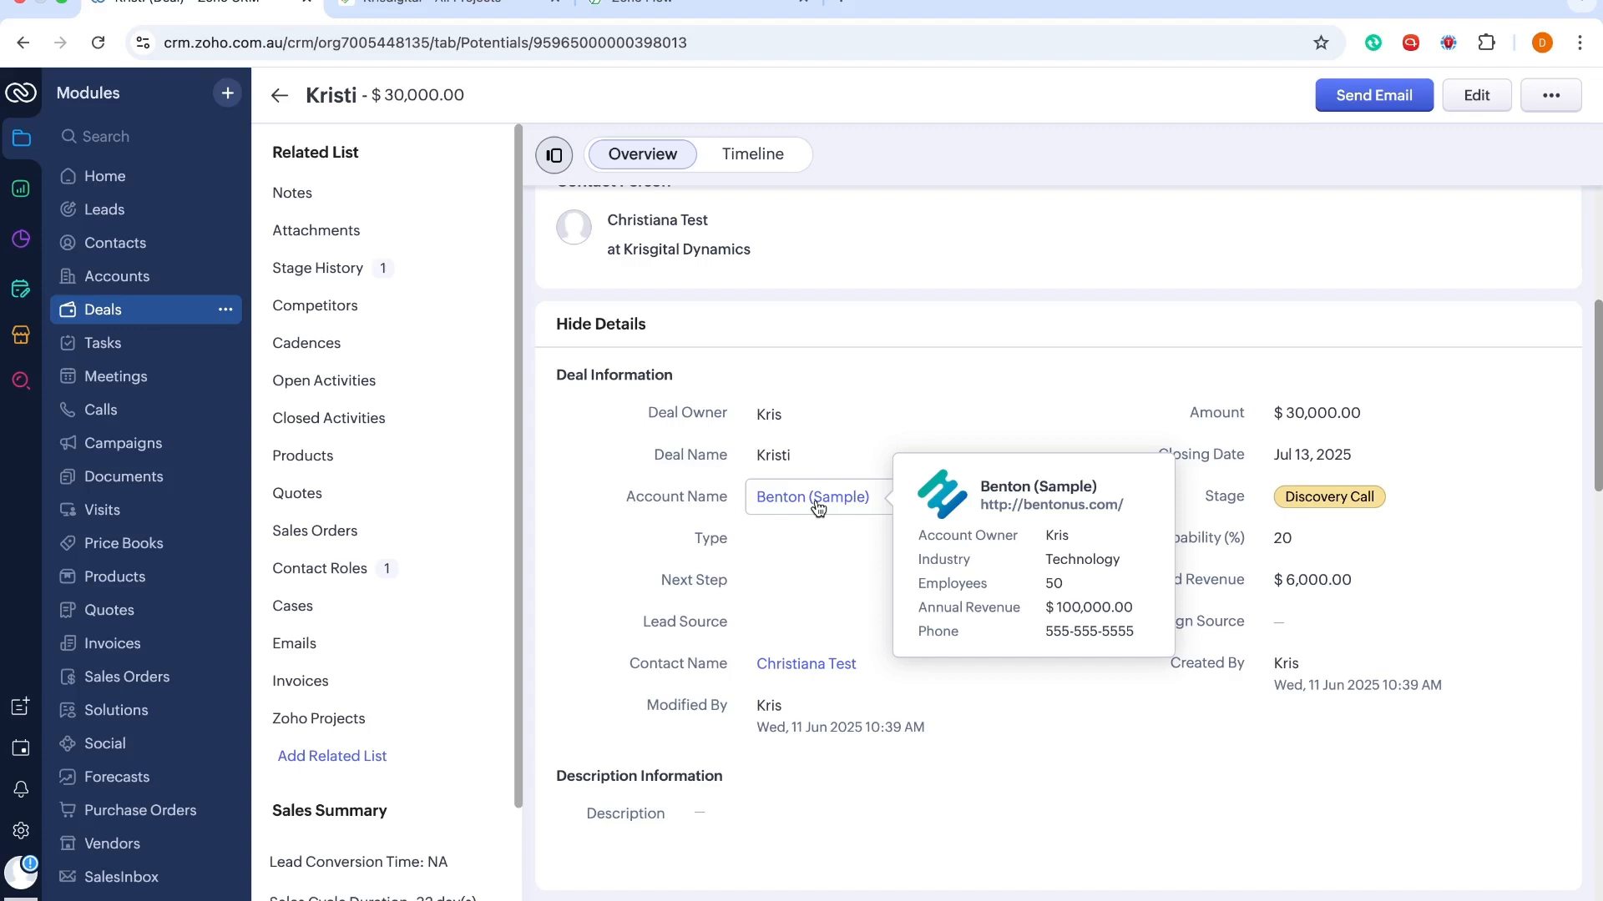
scroll(703, 309, "up", 5)
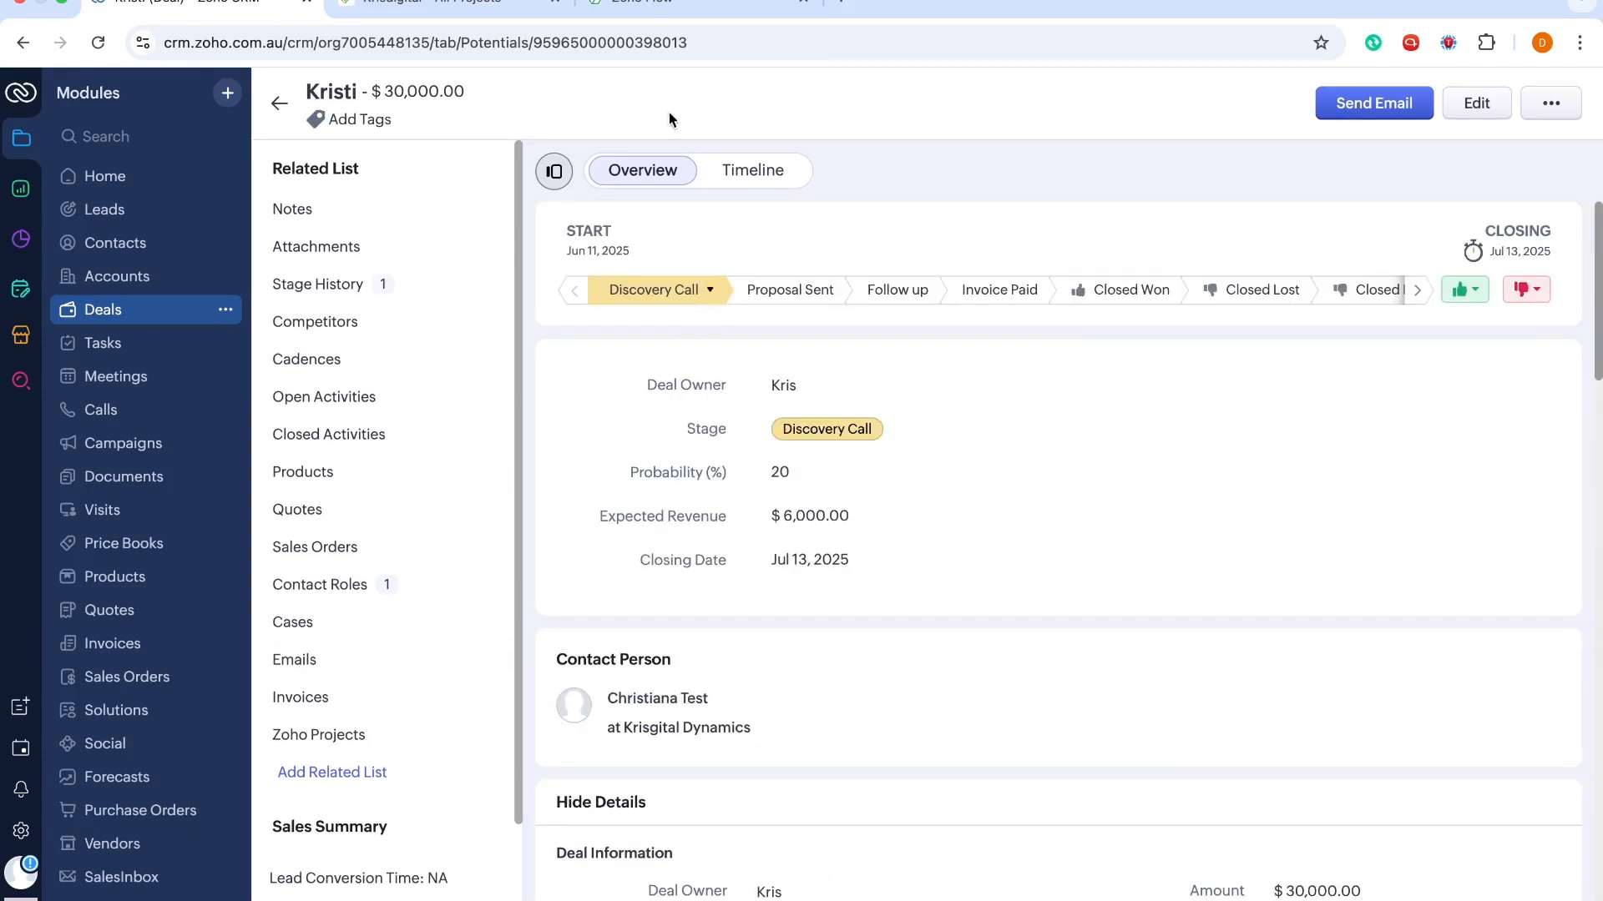
left_click(1117, 285)
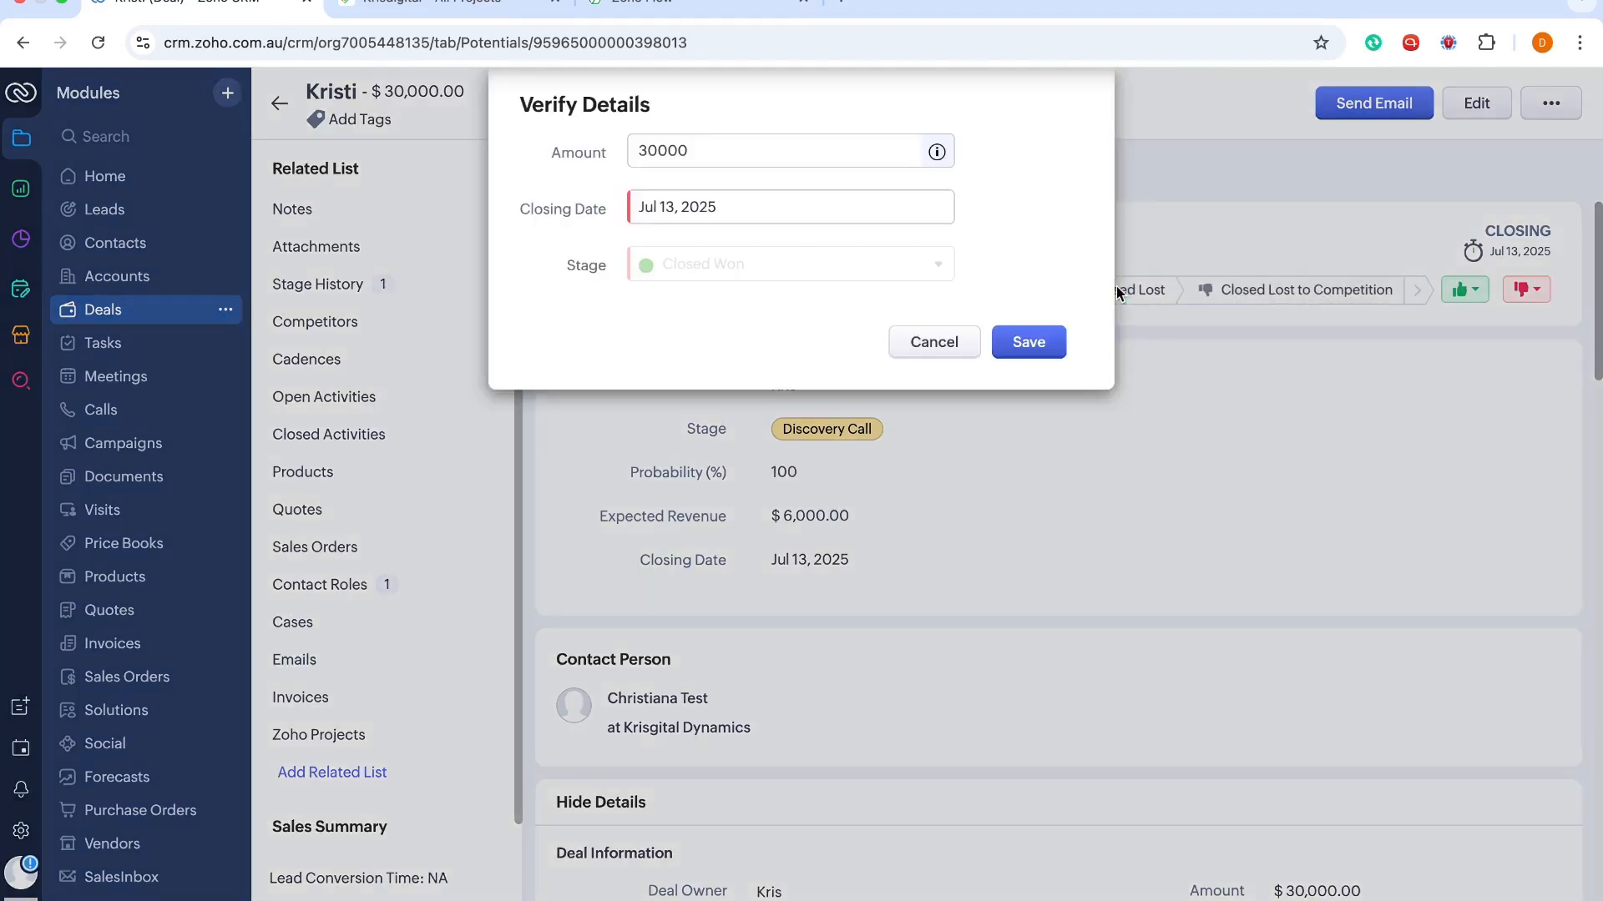
left_click(1043, 349)
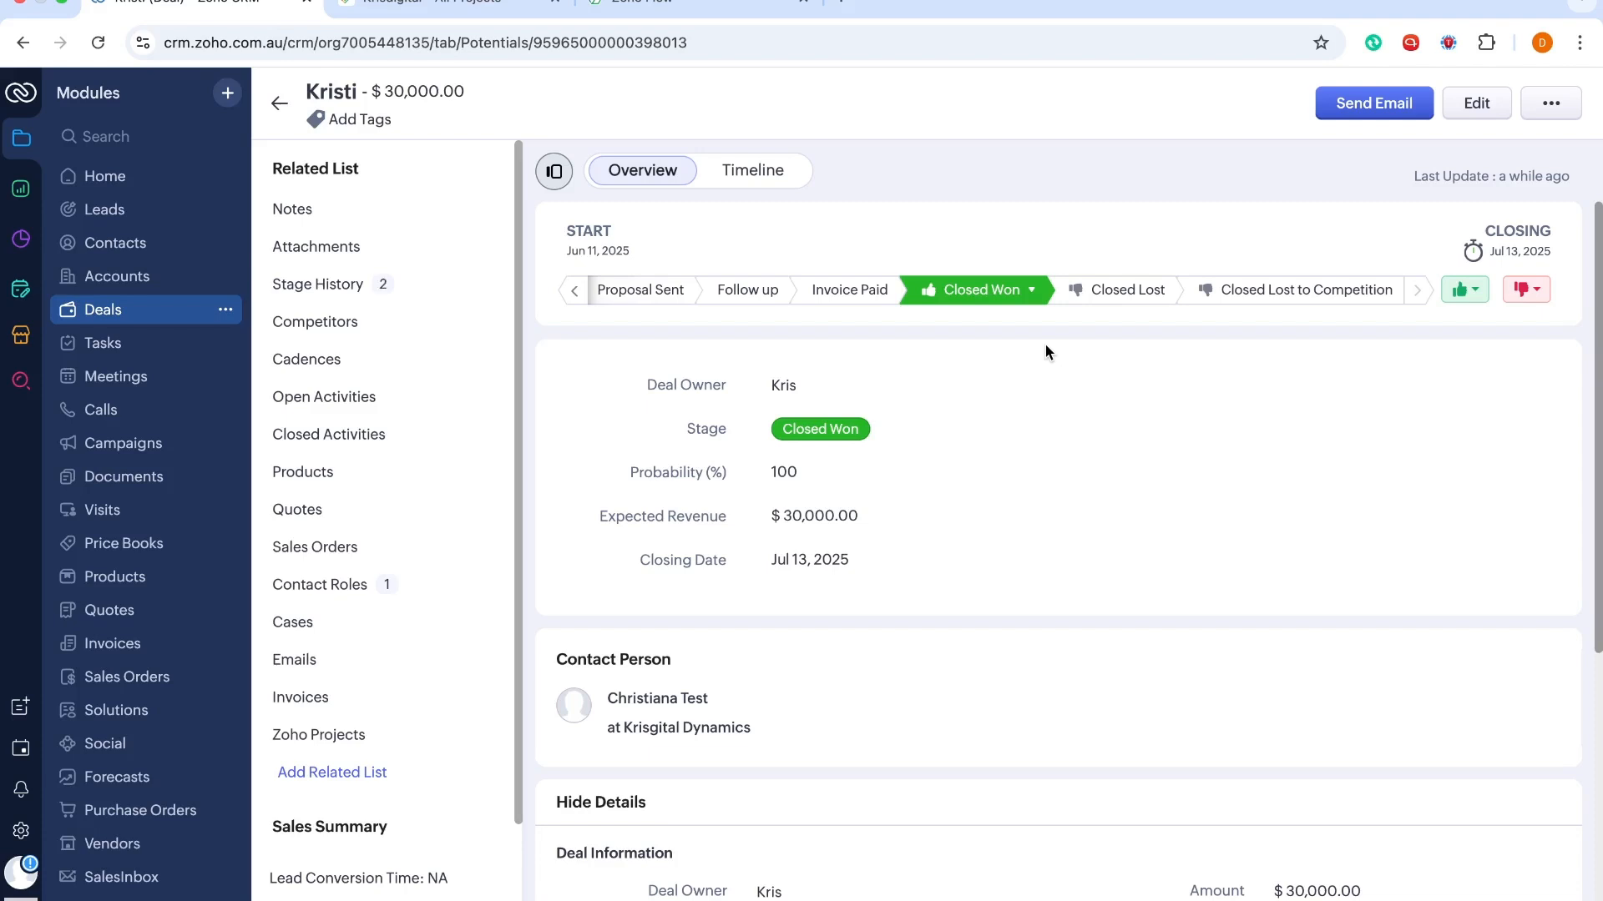
left_click(455, 12)
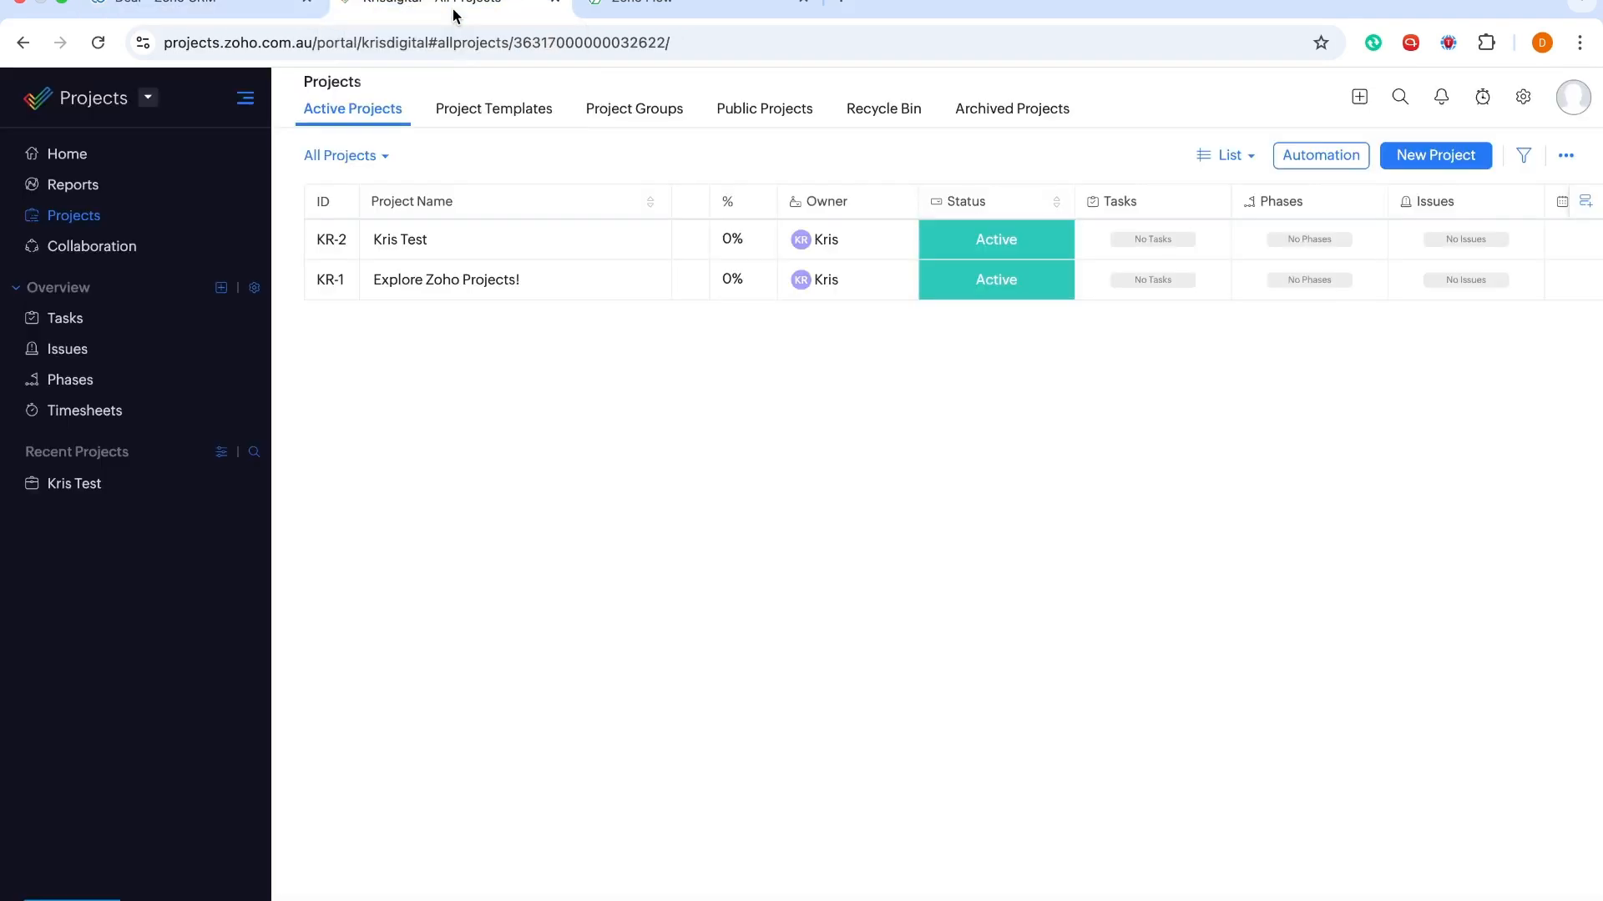
Reload Zoho Projects and inspect the new Benton (Sample) project KR-3's details
left_click(97, 42)
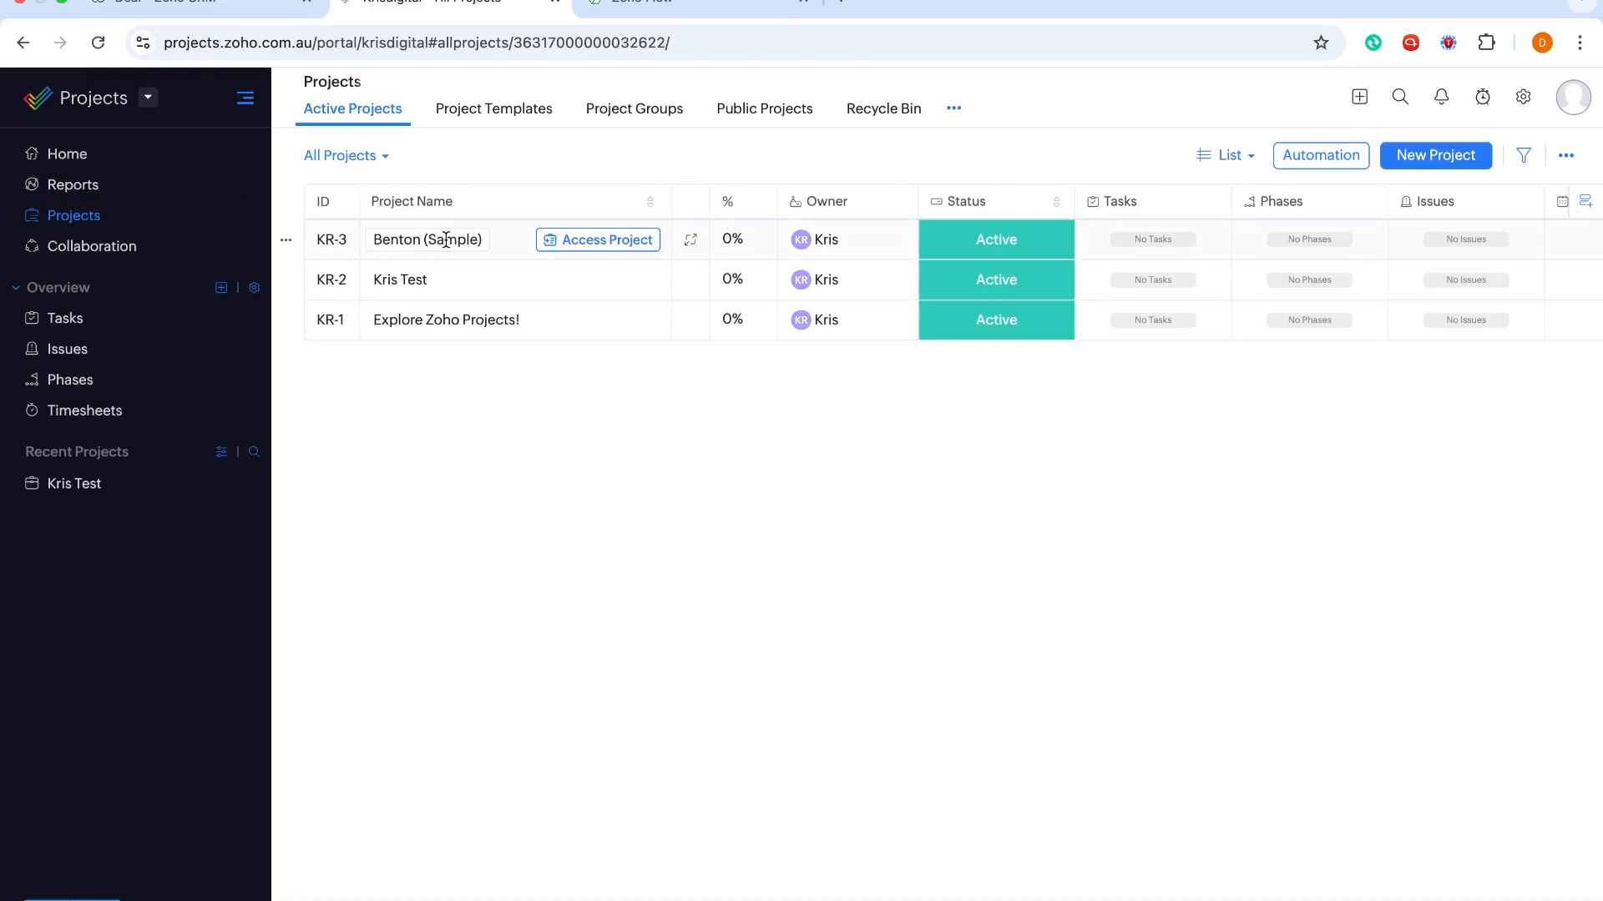
left_click(616, 242)
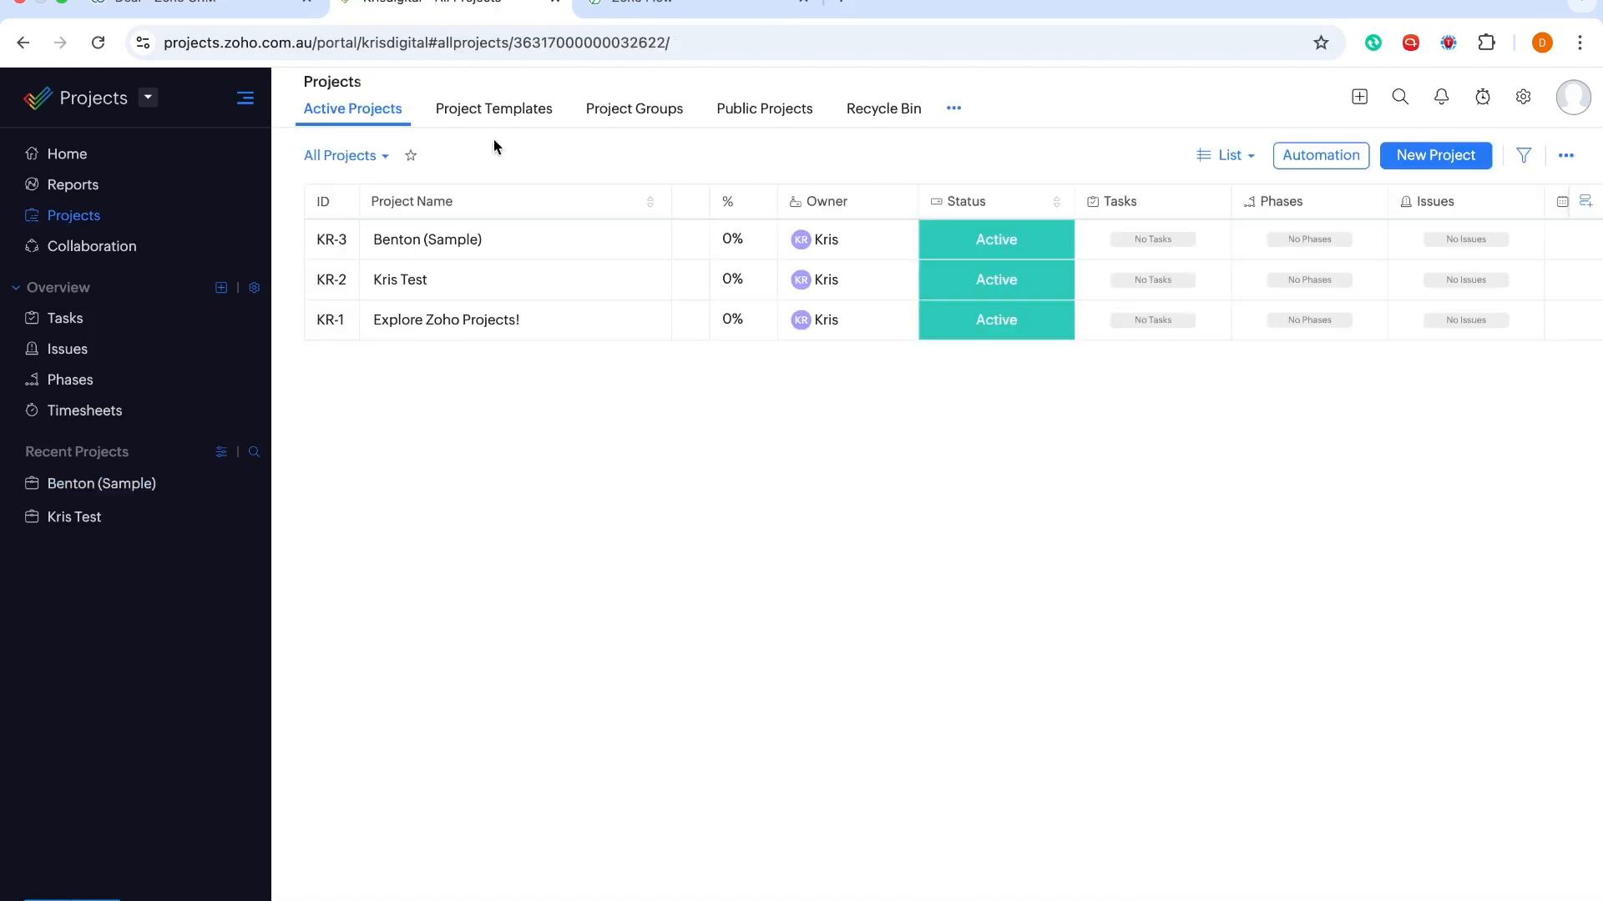
left_click(689, 241)
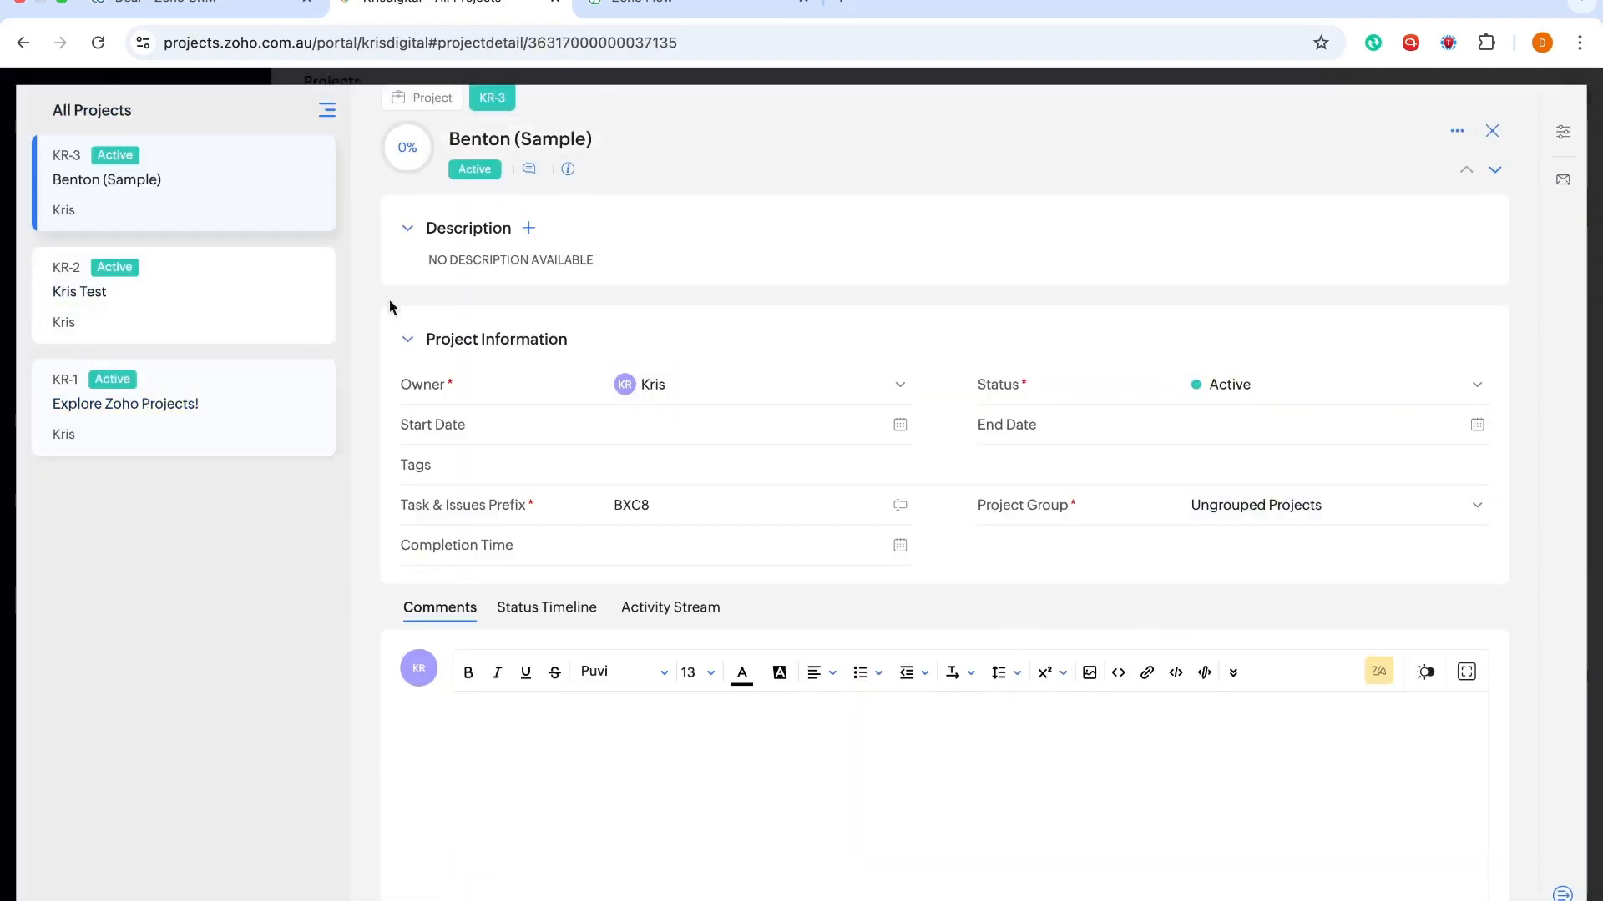
left_click(1492, 131)
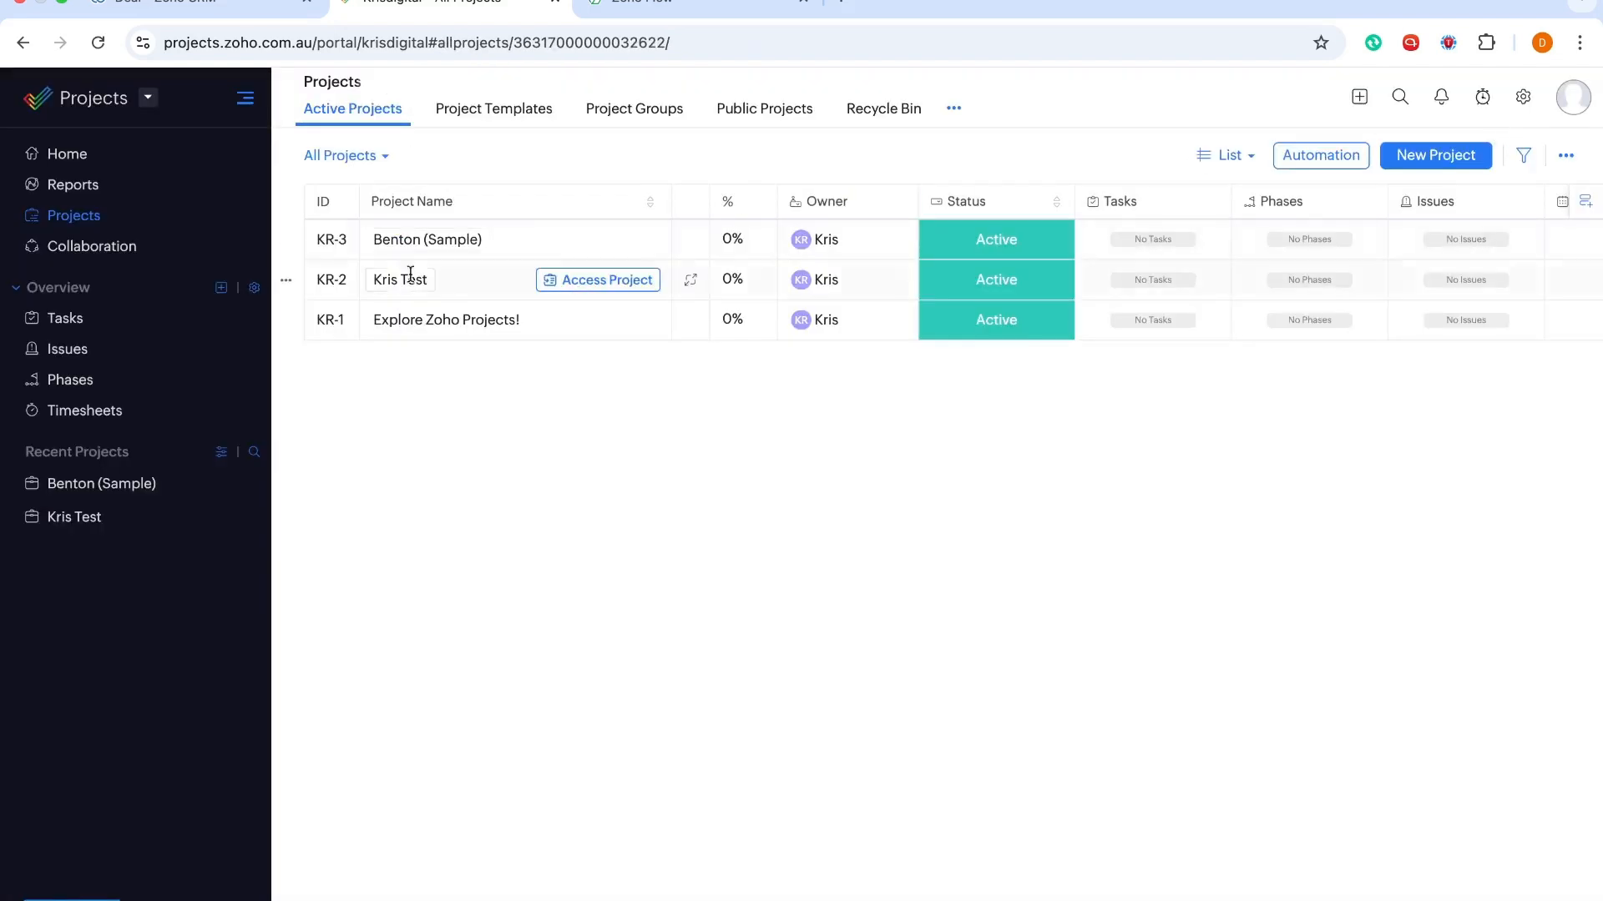
left_click(659, 3)
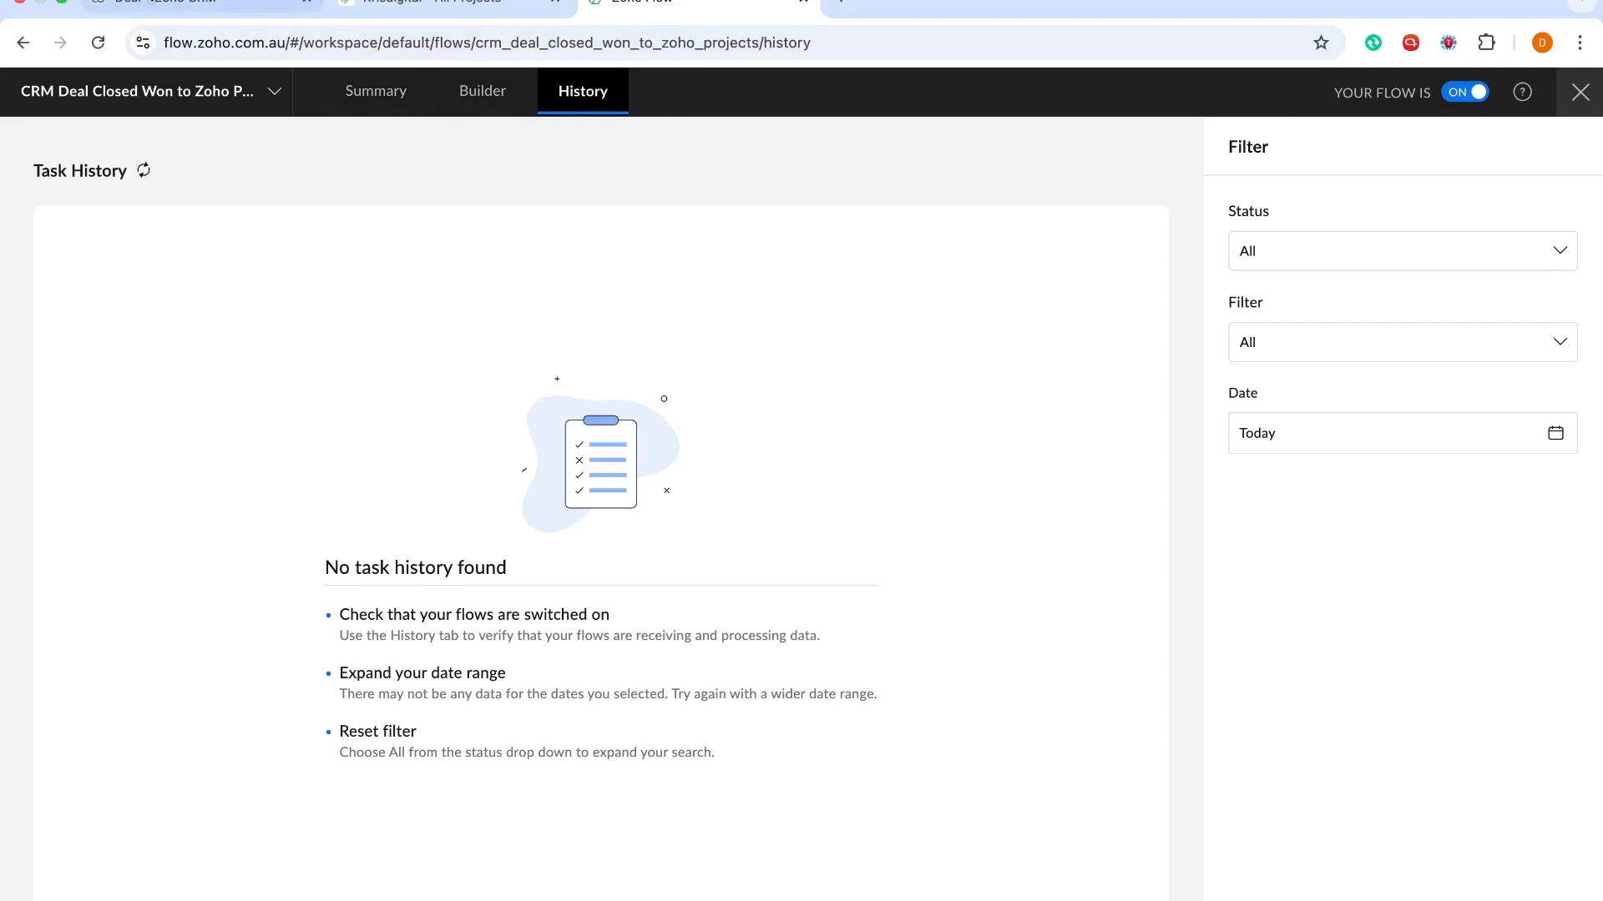
Refresh the task history and inspect the Completed run's Create project output for Benton (Sample)
left_click(105, 54)
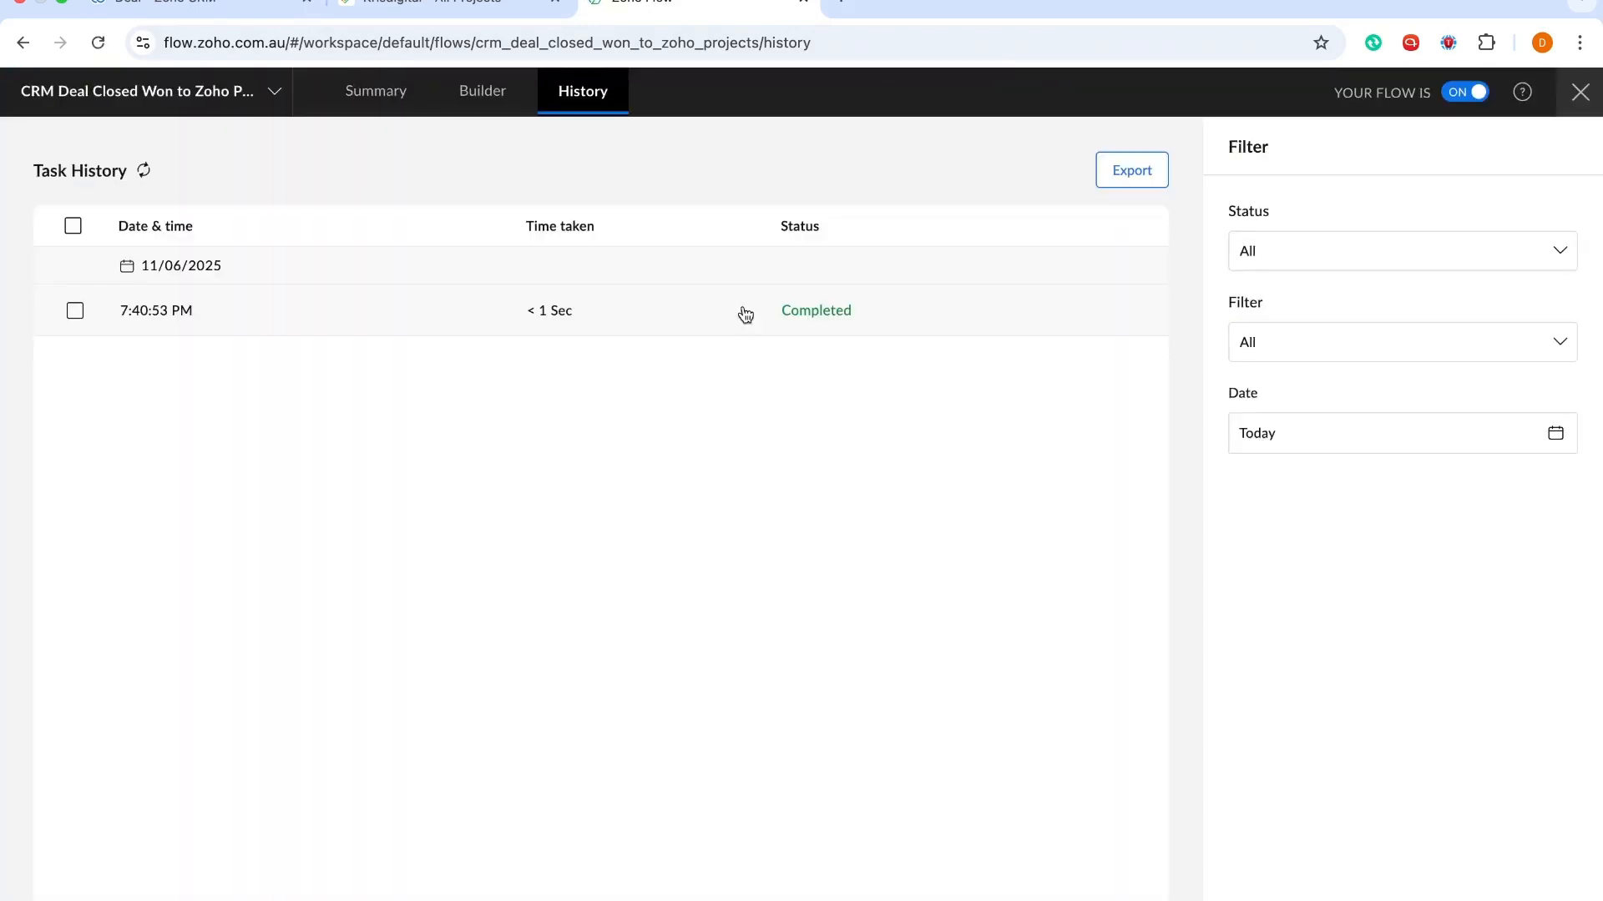
left_click(819, 328)
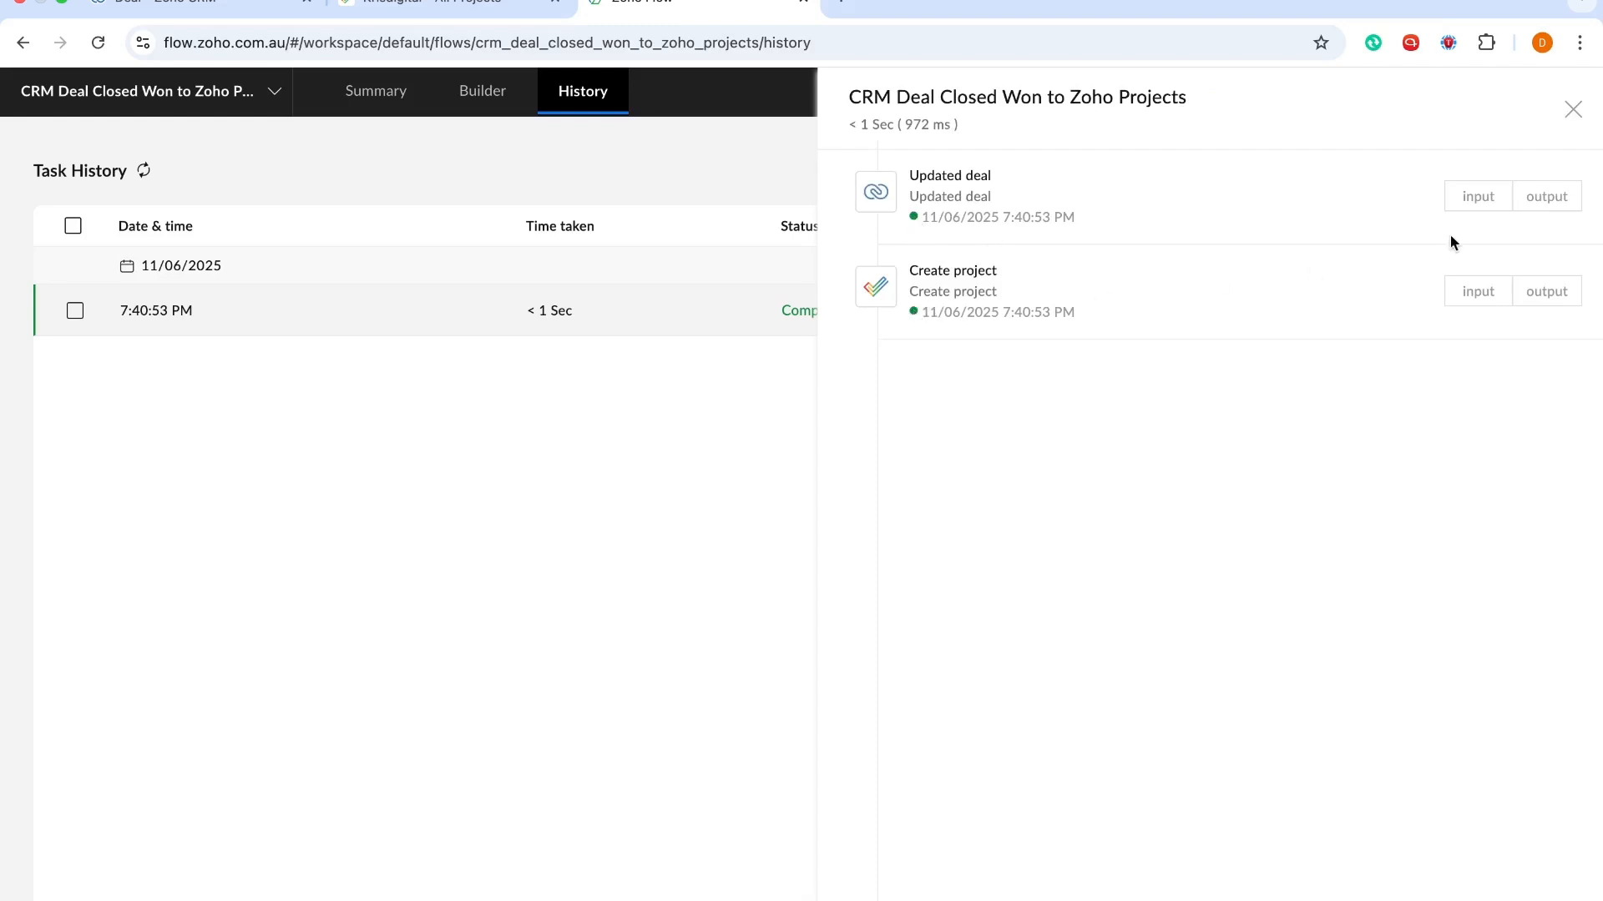
left_click(1546, 292)
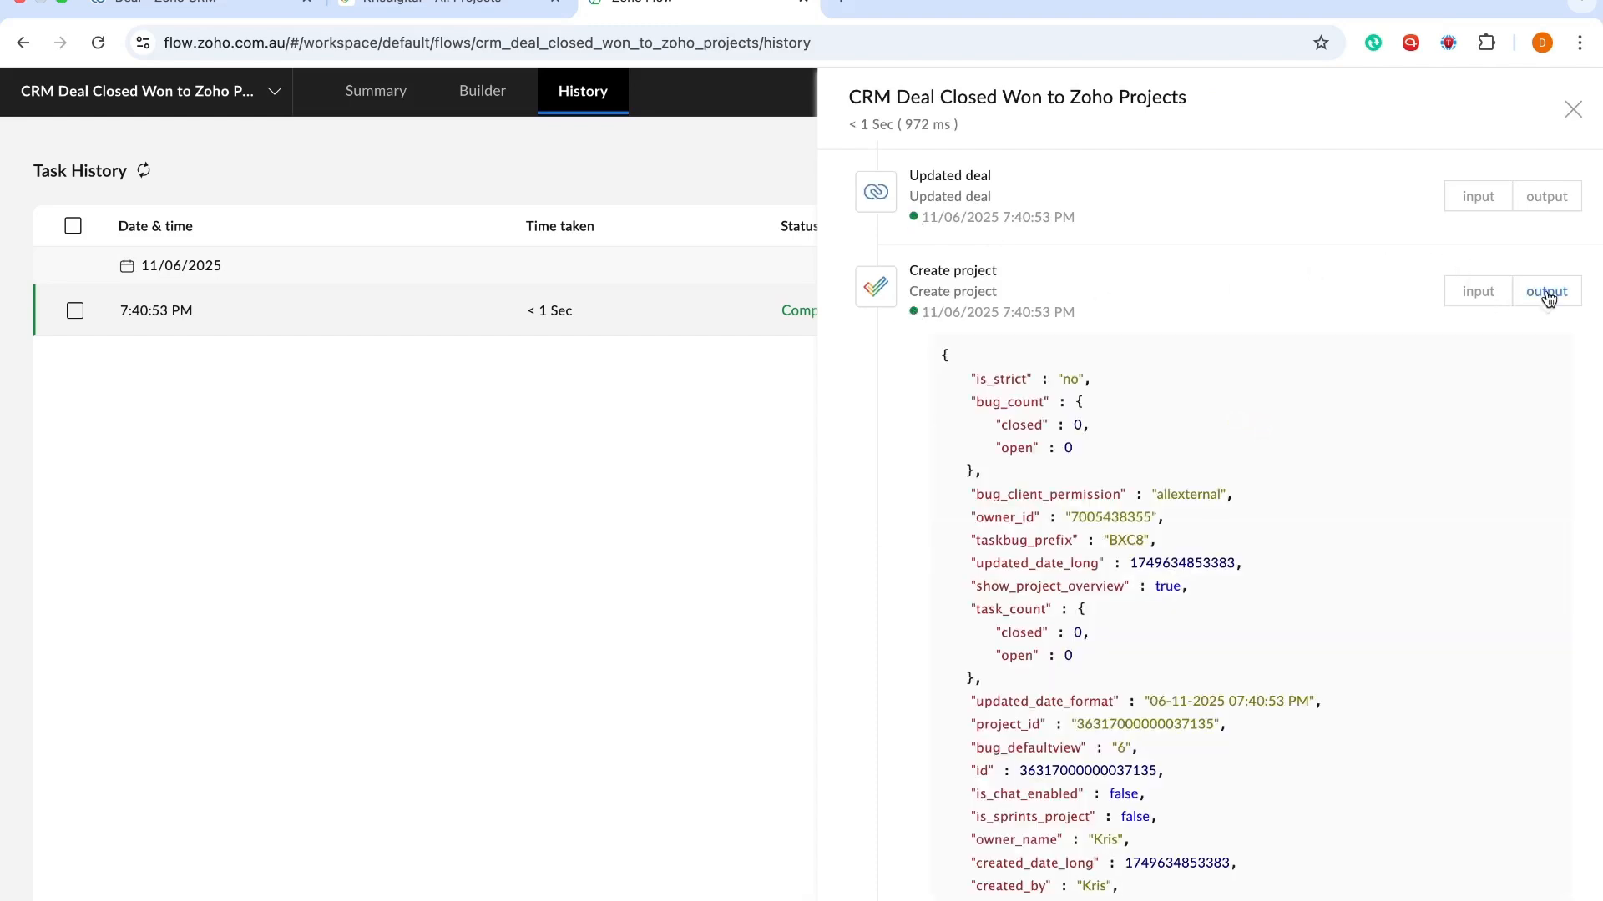
scroll(1142, 594, "down", 2)
scroll(1142, 594, "down", 15)
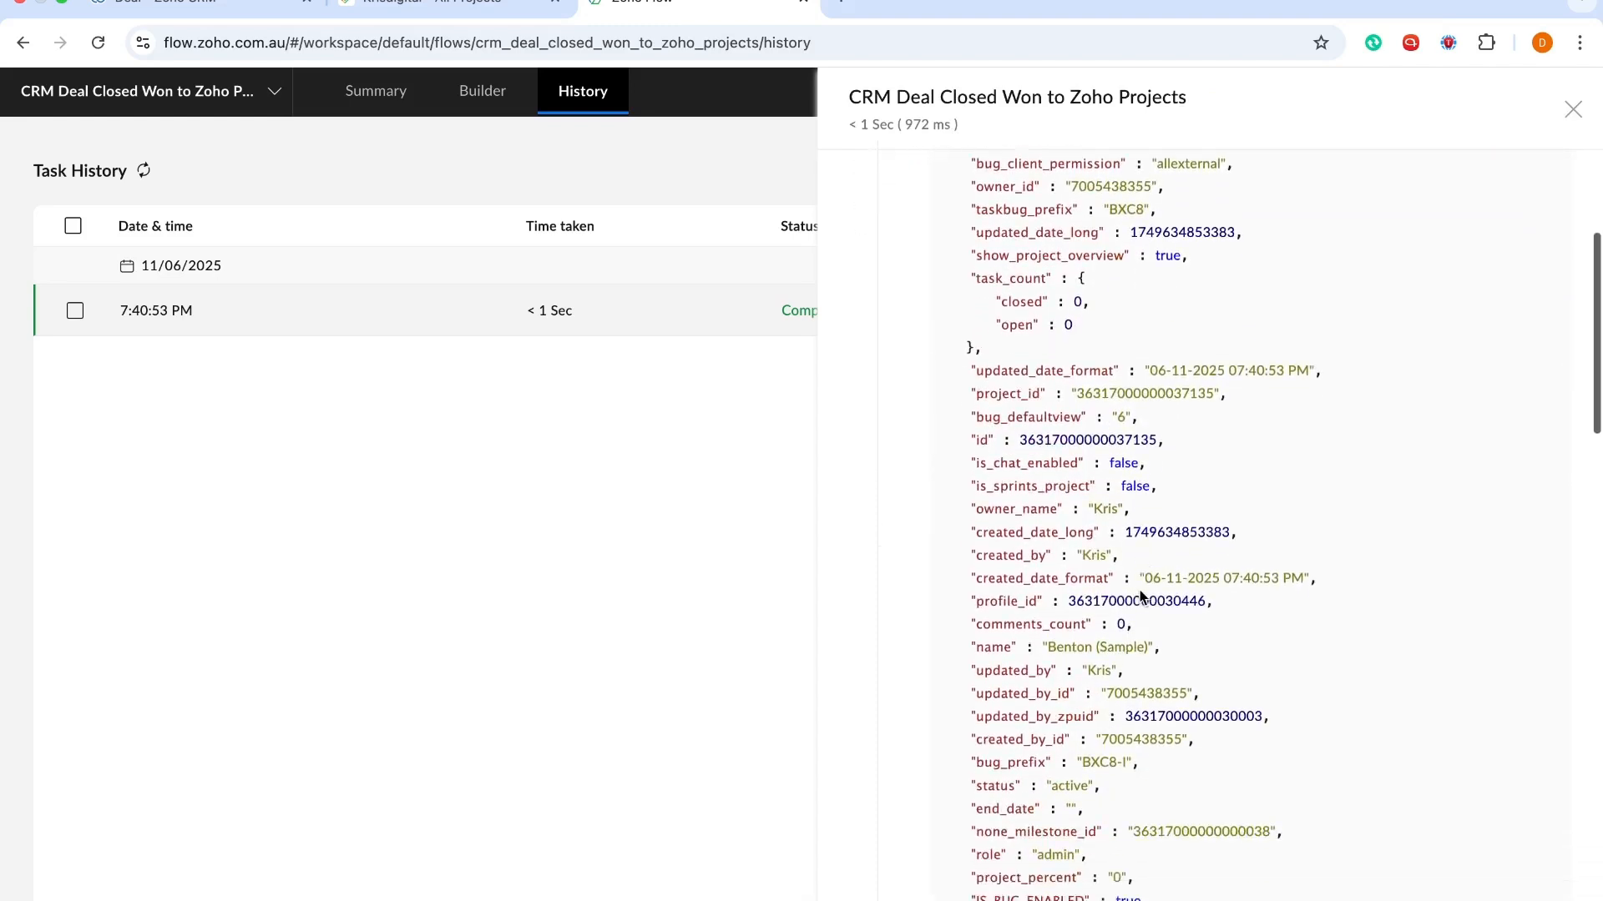
scroll(1139, 592, "down", 10)
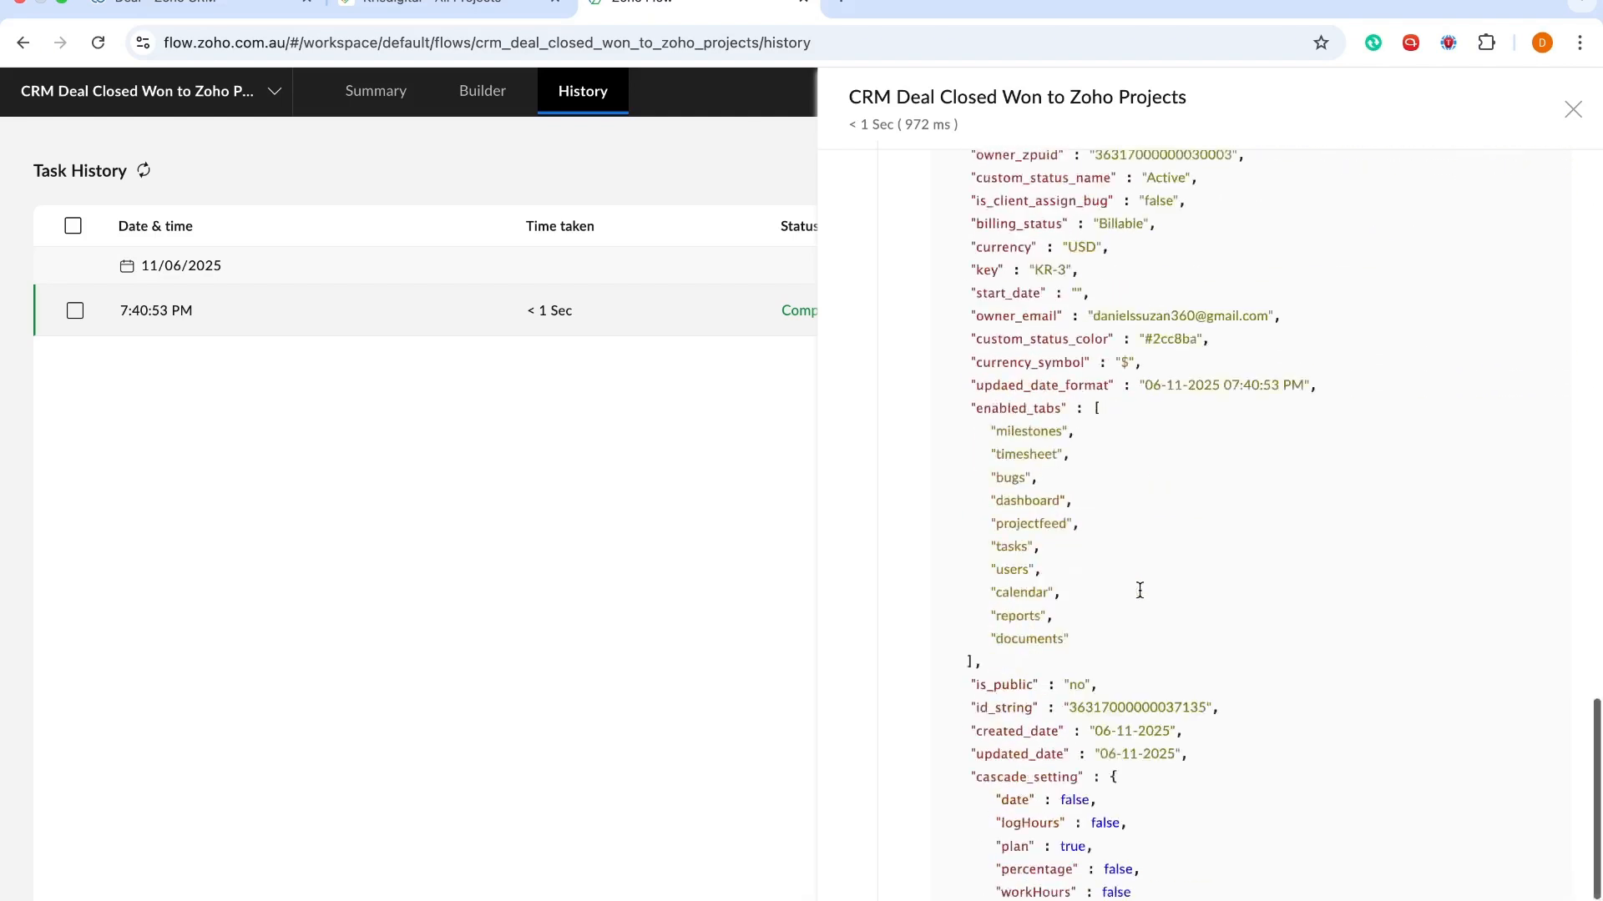
left_click(1547, 291)
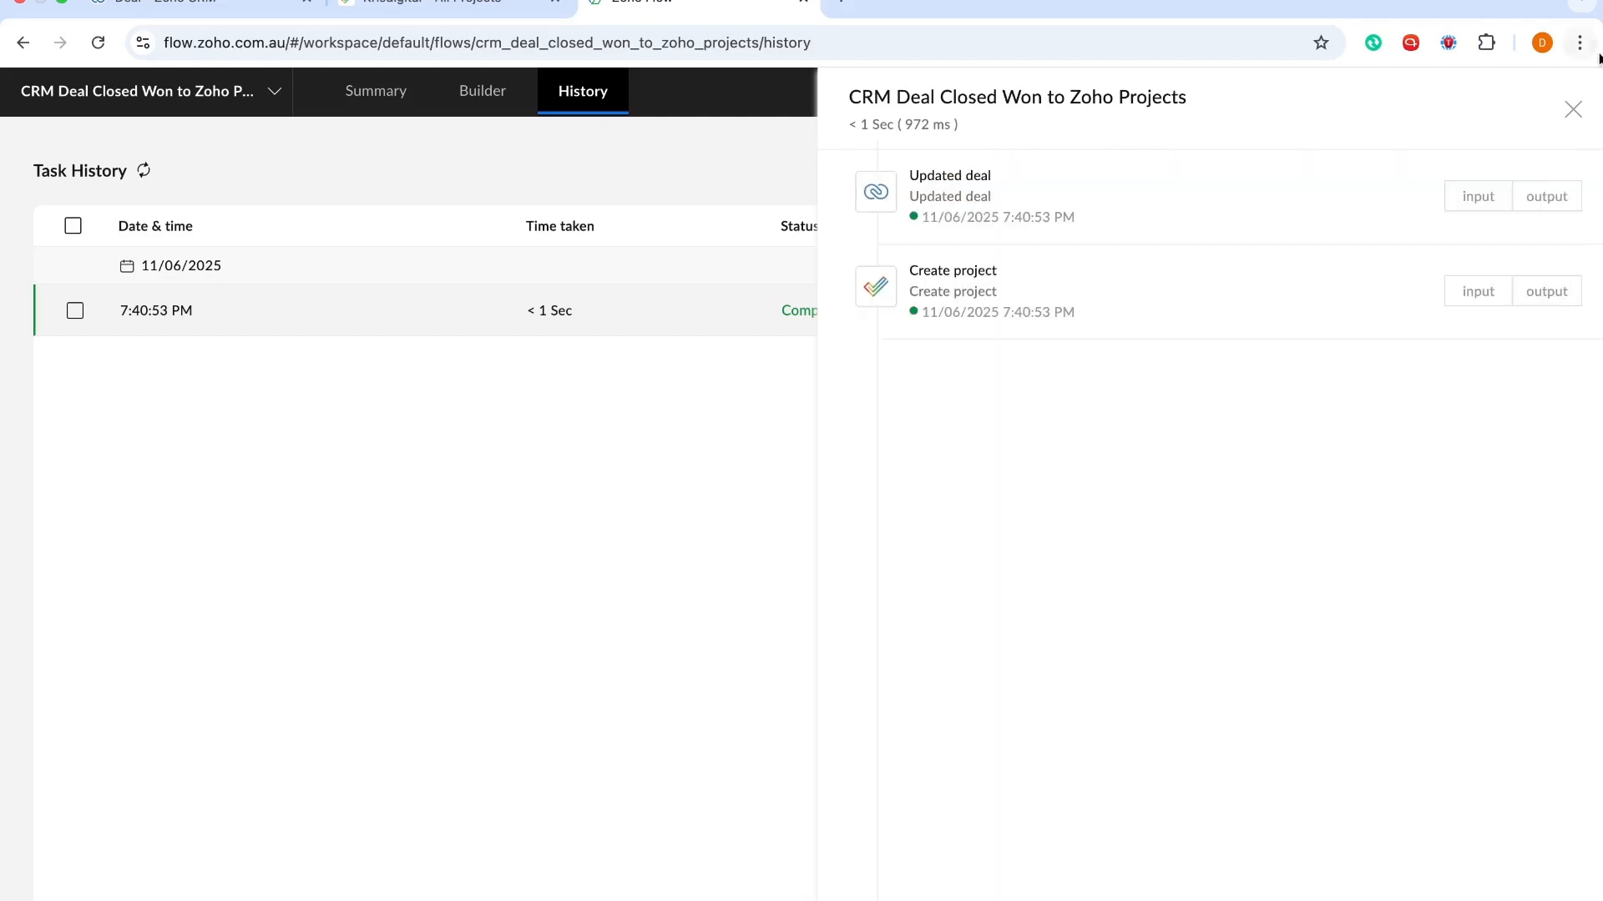
left_click(1572, 110)
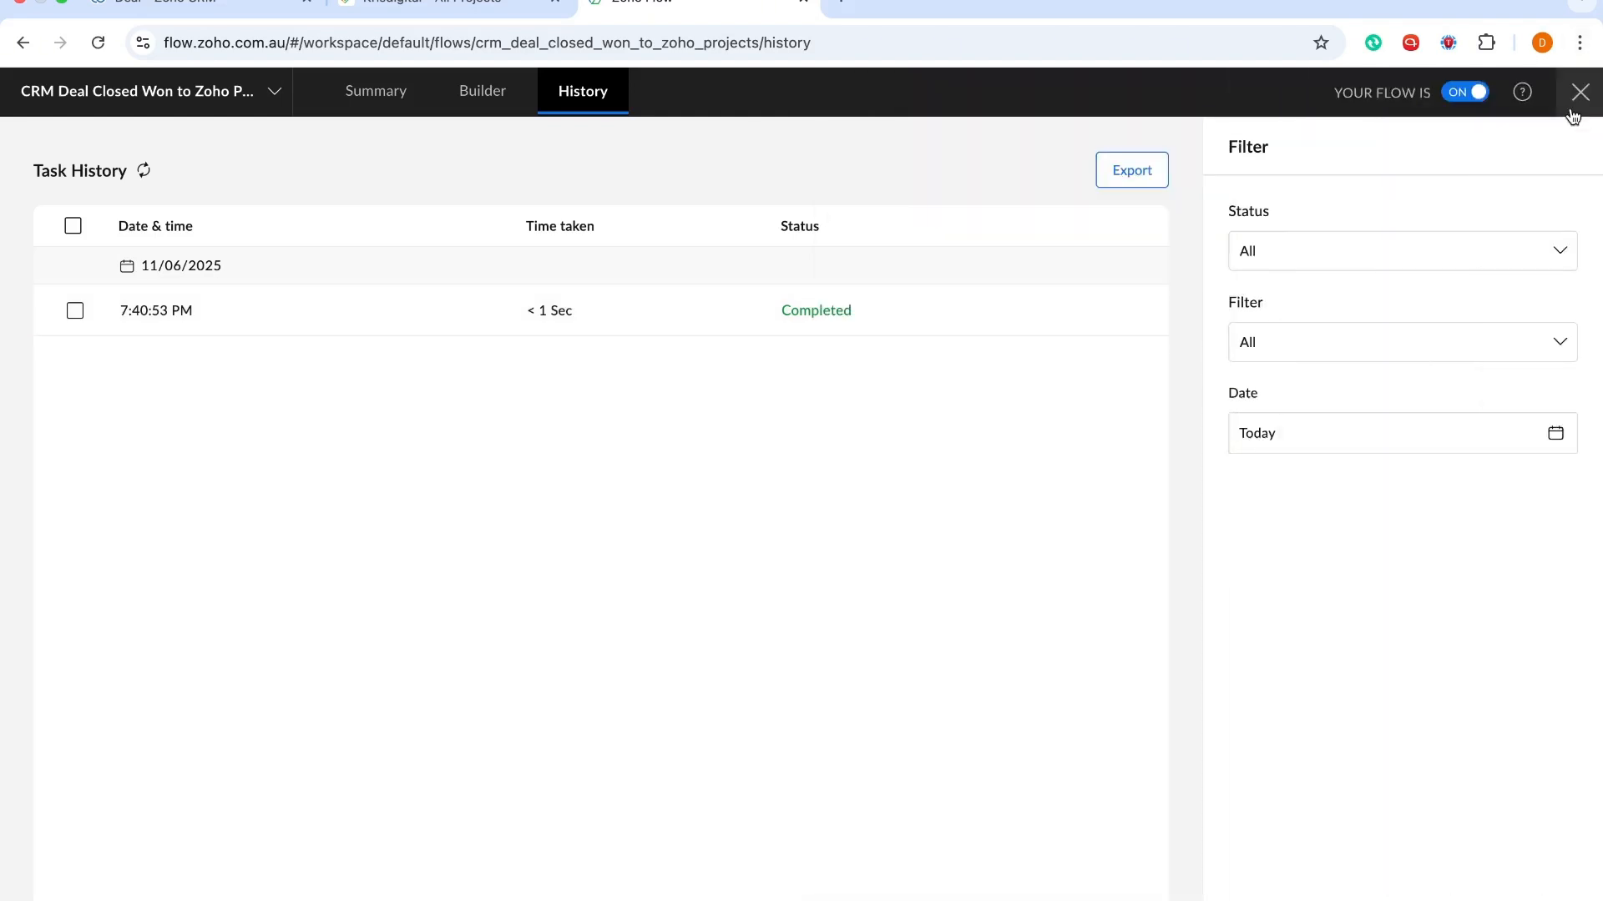